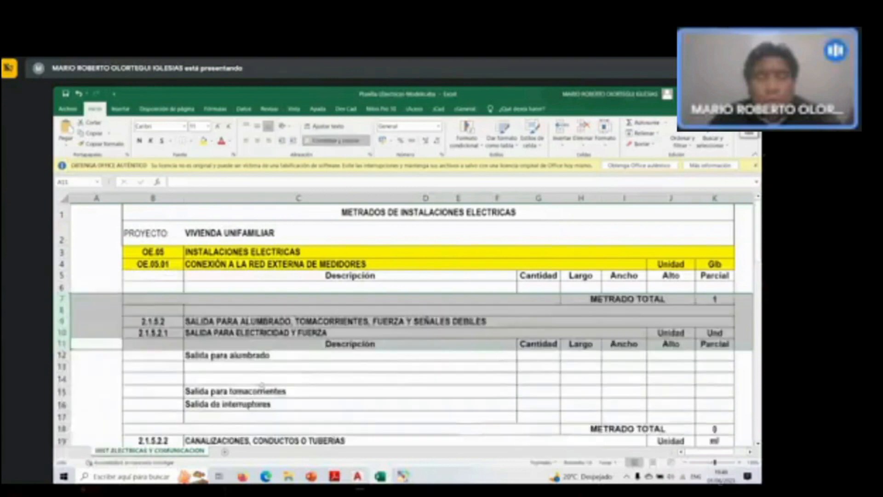
Insert four blank rows above the 2.1.5.2 section, starting at row 8, and remove the borders from cells B9:K12.
click(261, 381)
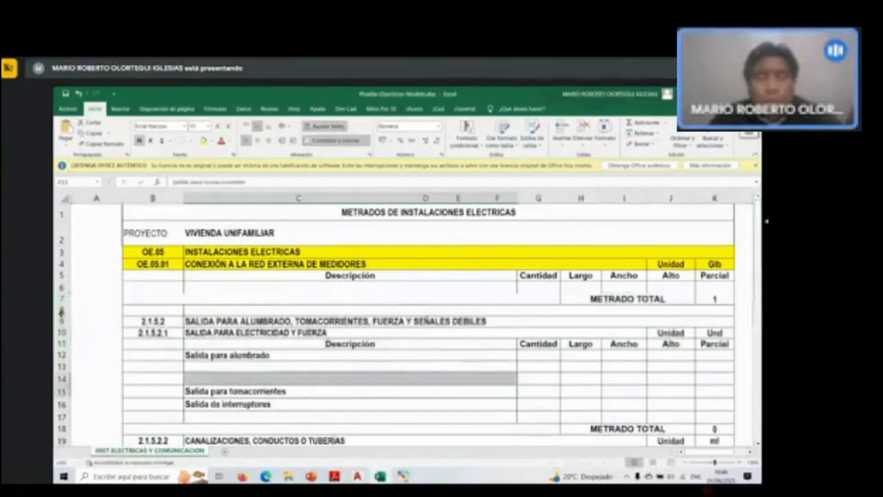
drag(61, 311, 61, 343)
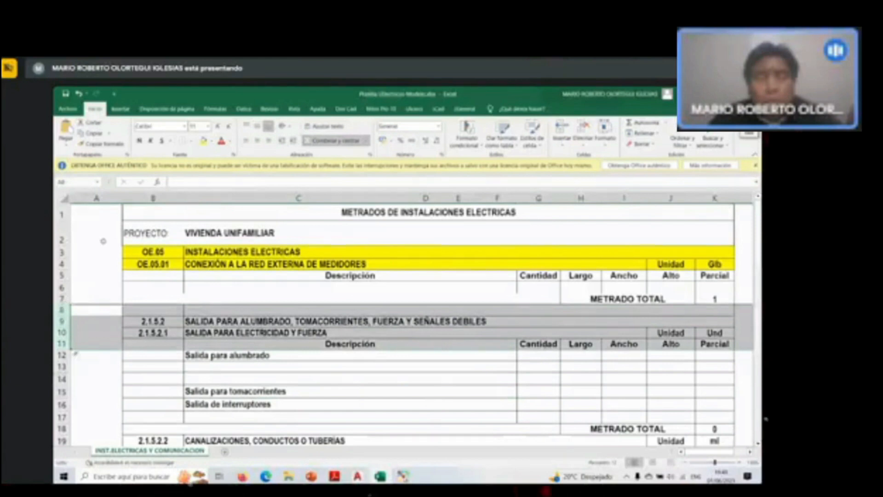
key(ctrl+plus)
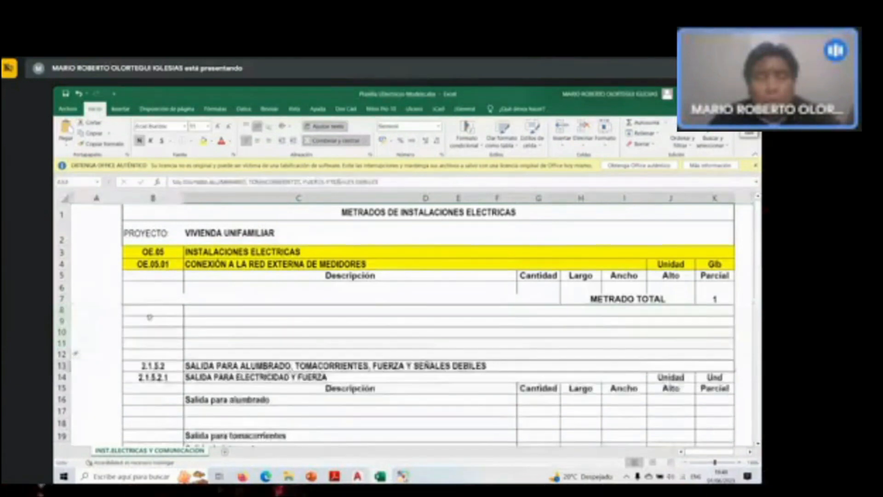
drag(150, 317, 243, 354)
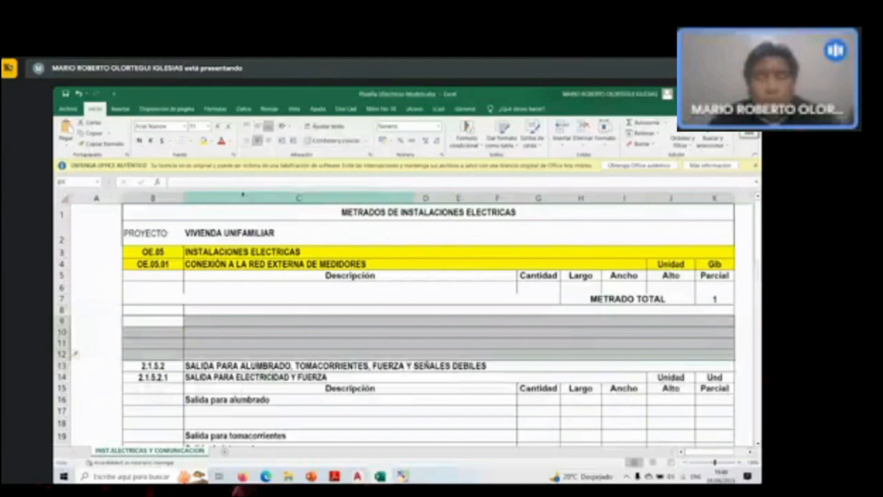
key(ctrl+shift+minus)
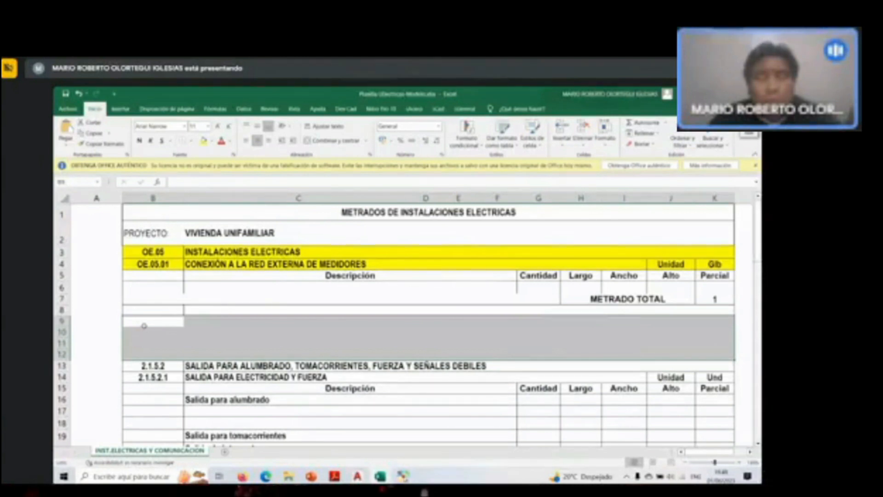
Switch to the metrados regulation PDF and highlight the complete OE.5.2 heading, from its code through "DÉBILES".
key(alt+Tab)
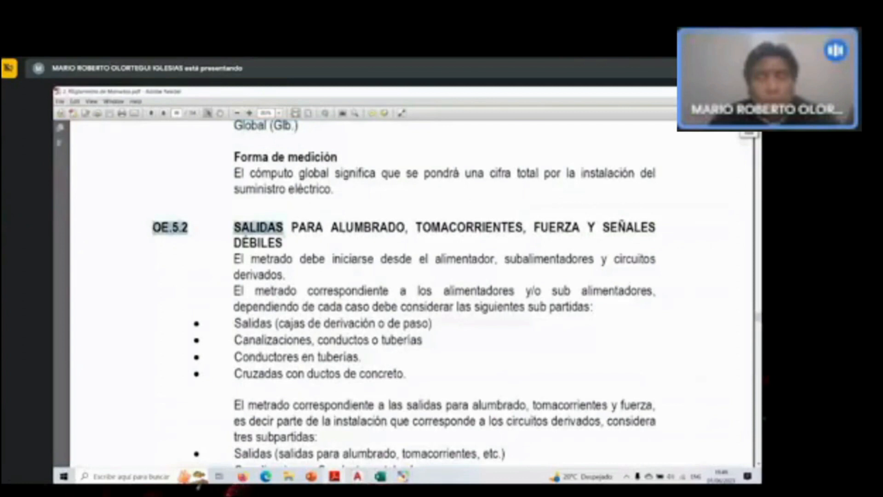
drag(283, 227, 292, 256)
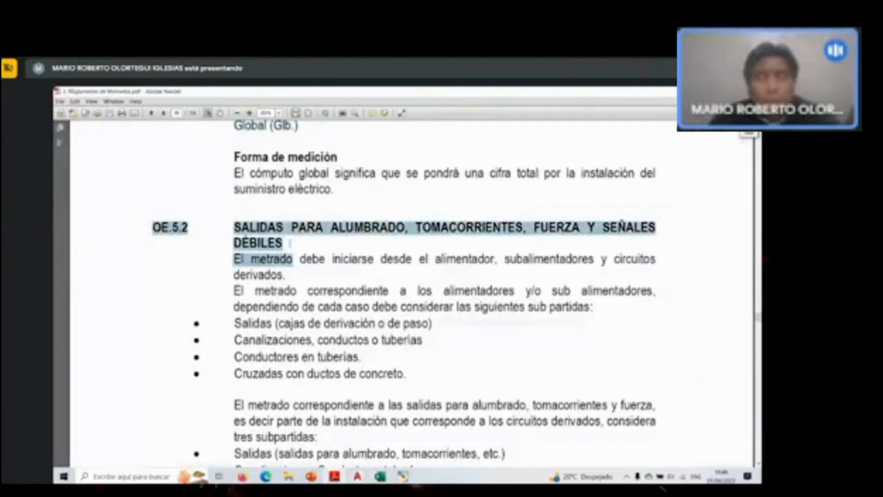
click(294, 227)
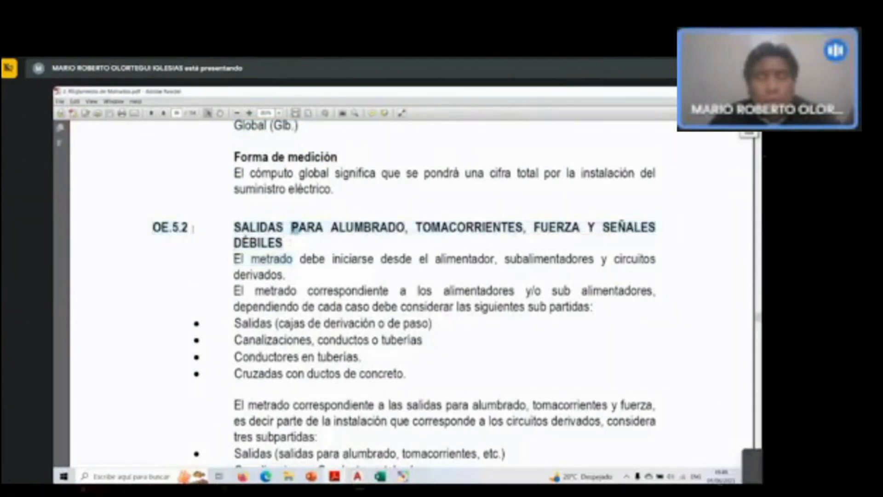
mouse_move(284, 227)
mouse_down()
mouse_move(153, 227)
mouse_move(283, 243)
mouse_up()
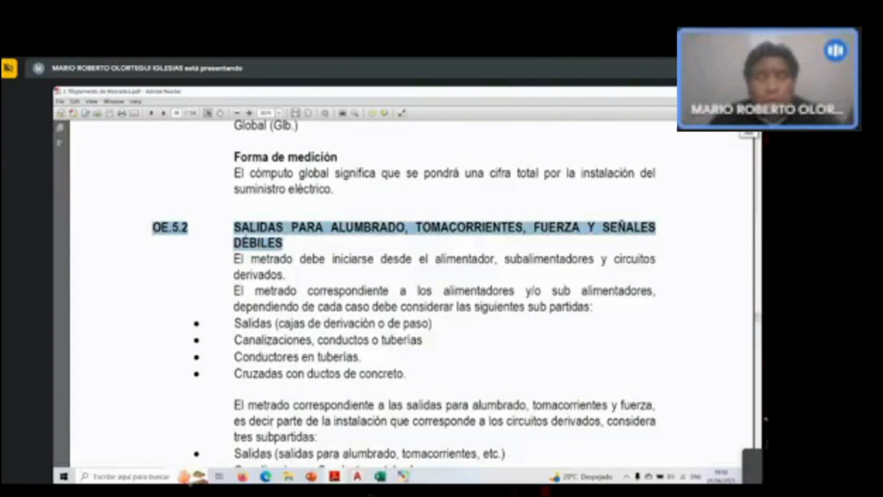
Return to the Excel workbook, copy the OE.05.01 item code into B13 and change it to OE.05.02.
key(alt+Tab)
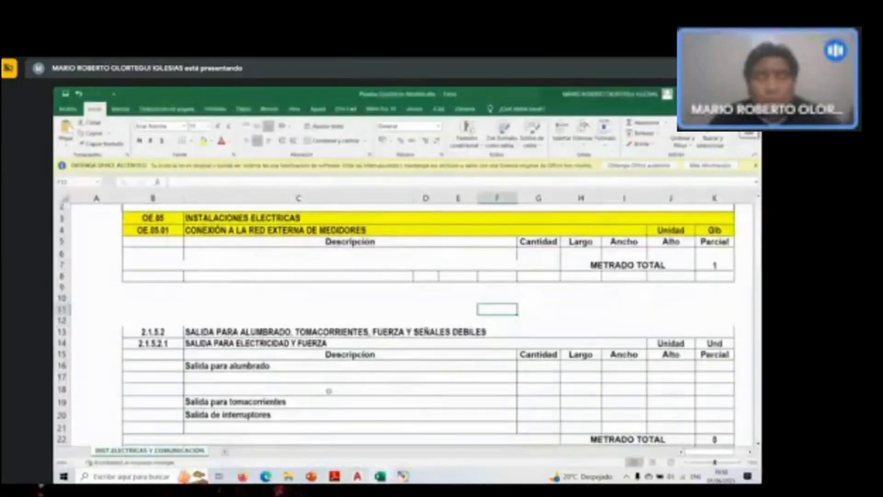
scroll(329, 391, down, 1)
click(178, 210)
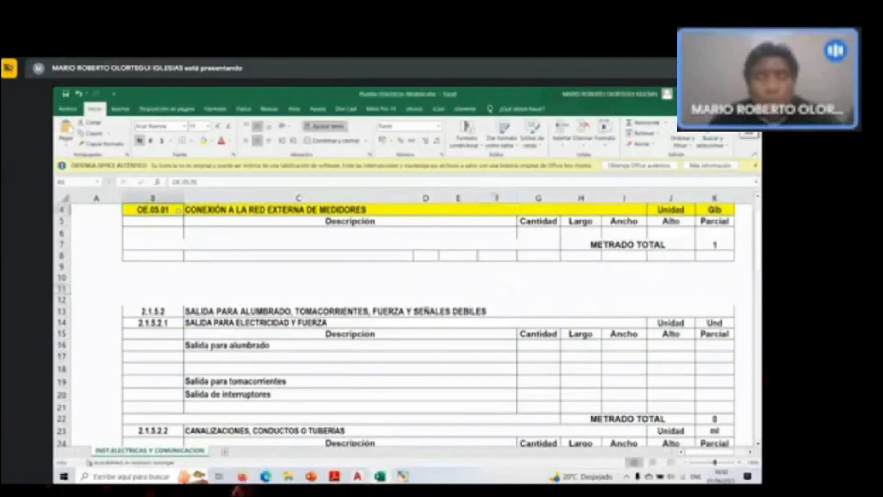
key(ctrl+c)
click(152, 311)
key(ctrl+v)
click(217, 180)
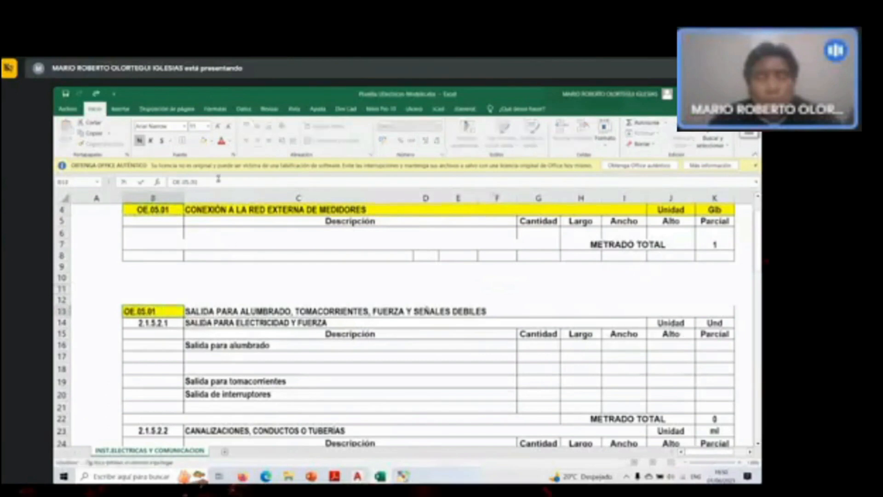
key(BackSpace)
text(2)
click(139, 311)
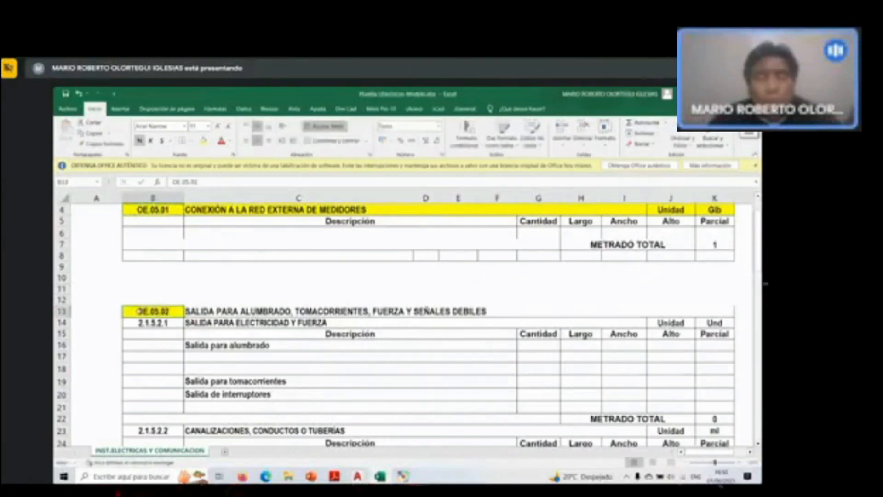
Fill the "SALIDA PARA ALUMBRADO, TOMACORRIENTES, FUERZA Y SEÑALES DEBILES" heading in row 13 with yellow.
click(194, 310)
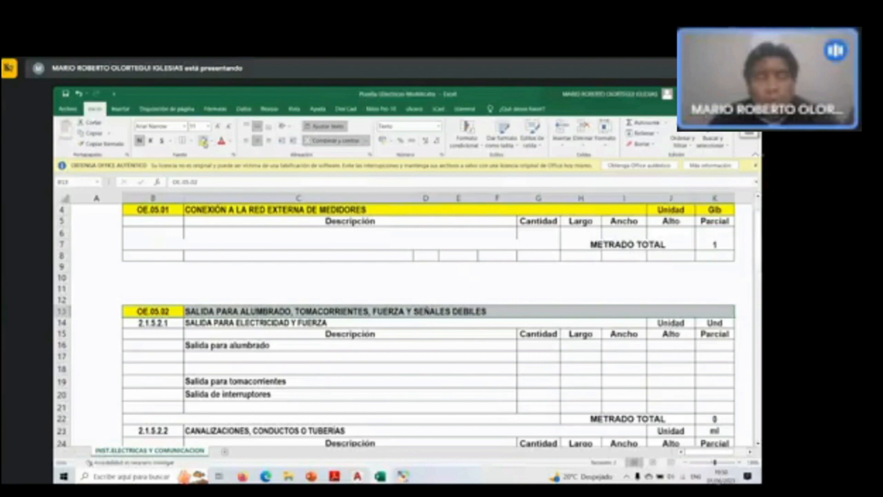
click(203, 141)
scroll(428, 322, down, 1)
click(298, 242)
Switch to the regulation PDF and examine section OE.5.2.1 SALIDA, highlighting its heading, unit of measure and the mention of interruptores.
key(alt+Tab)
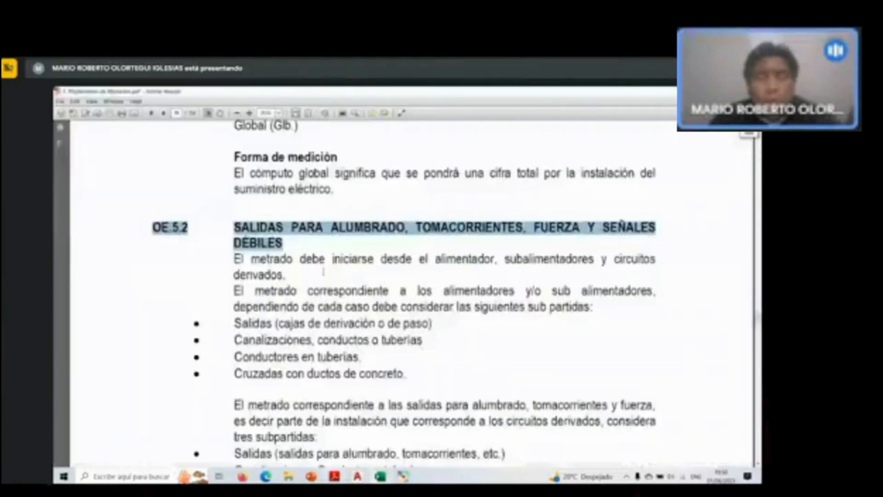
scroll(414, 294, down, 5)
scroll(322, 271, down, 2)
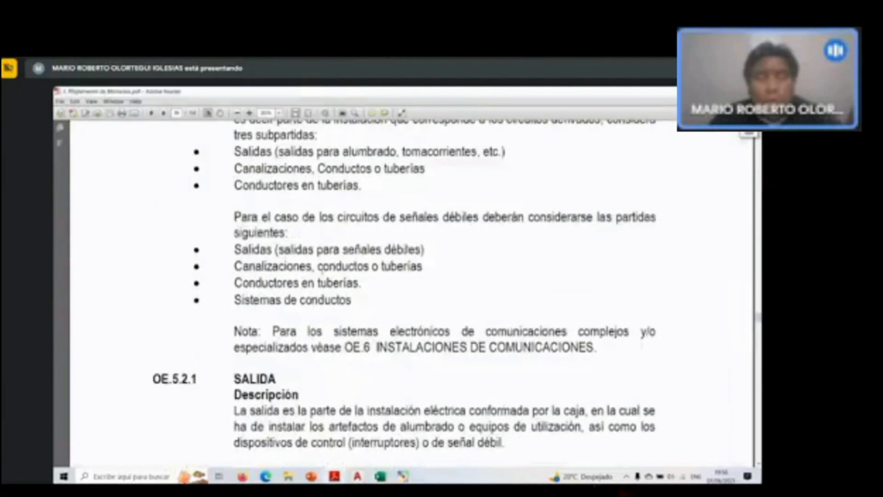
scroll(322, 272, up, 1)
scroll(293, 320, down, 3)
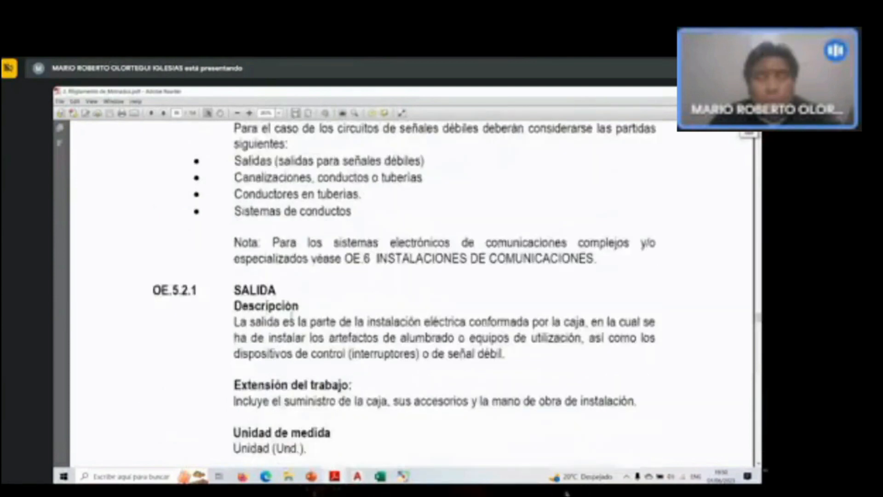
drag(276, 291, 157, 292)
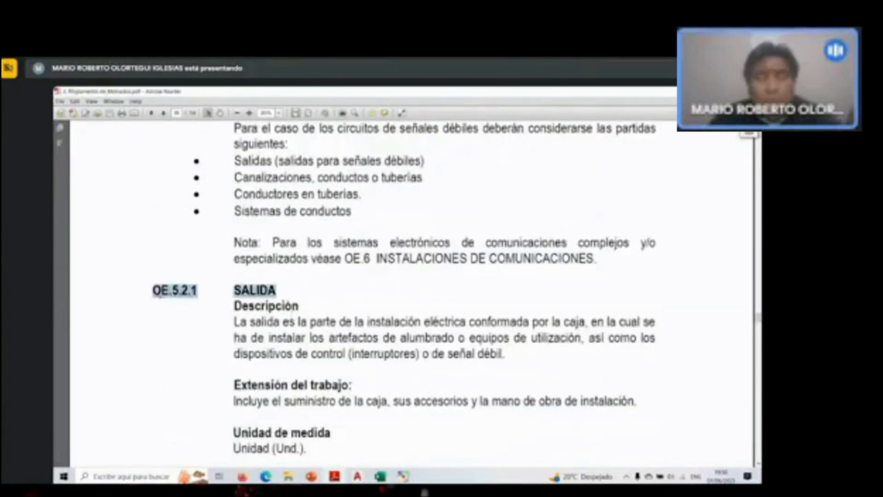
scroll(185, 298, down, 1)
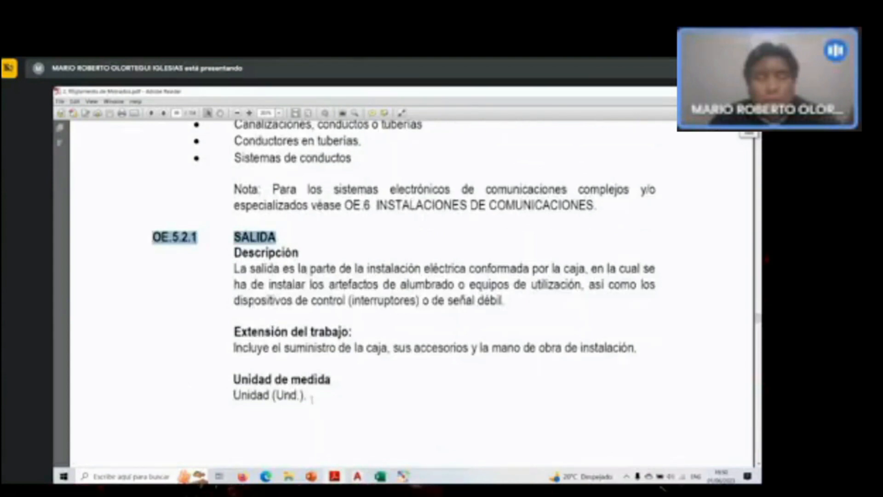
drag(311, 398, 233, 395)
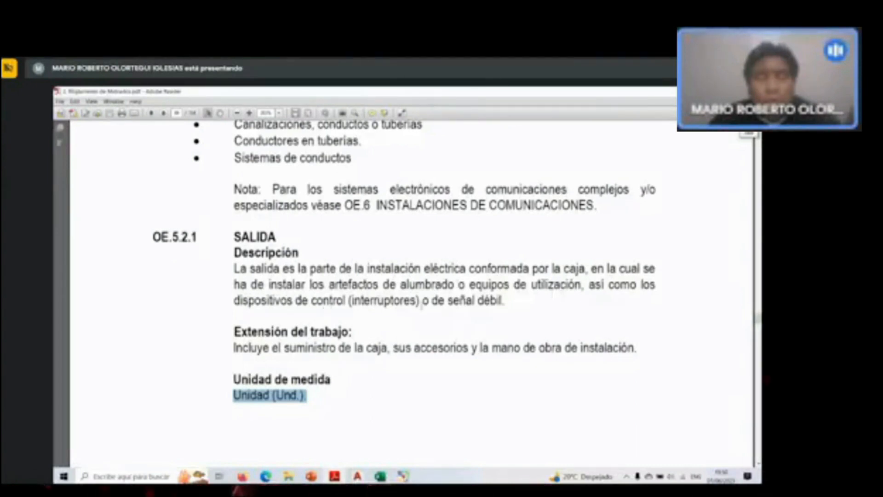
drag(351, 301, 421, 301)
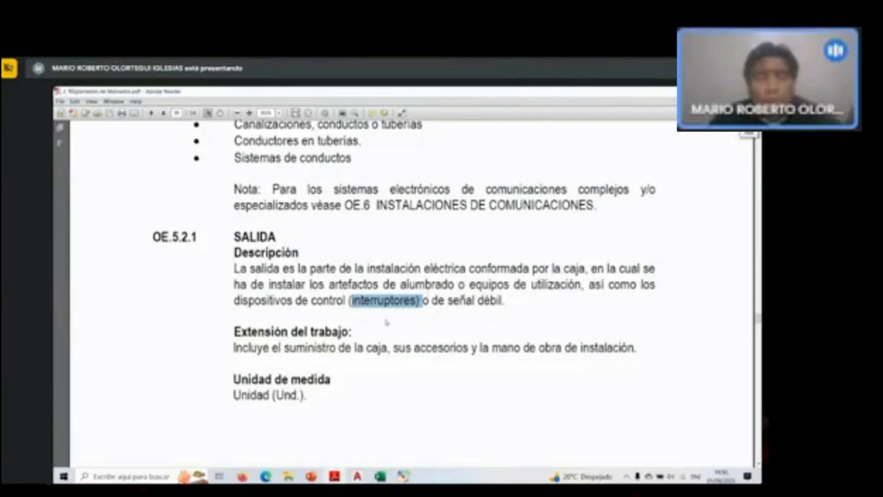
Examine the outlet types listed under "Forma de medición" for OE.5.2.1, highlighting the alumbrado, tomacorrientes and interruptores entries.
scroll(386, 322, down, 3)
scroll(386, 322, down, 3)
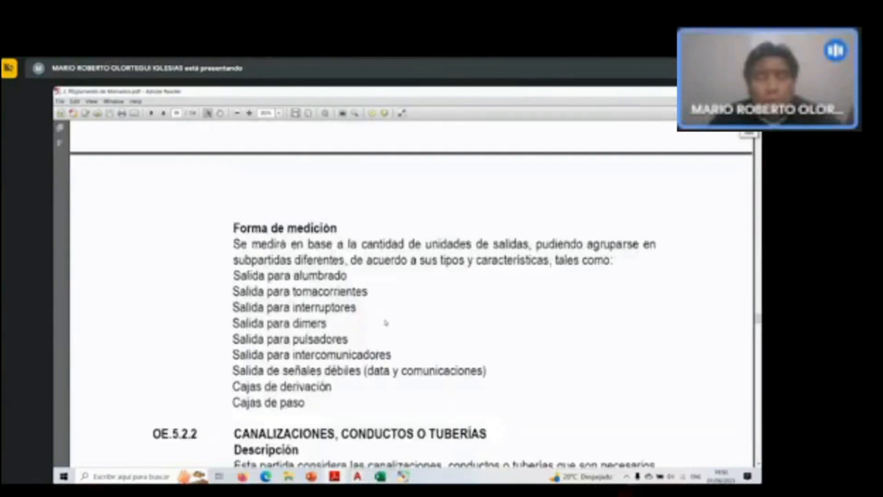
scroll(385, 323, up, 5)
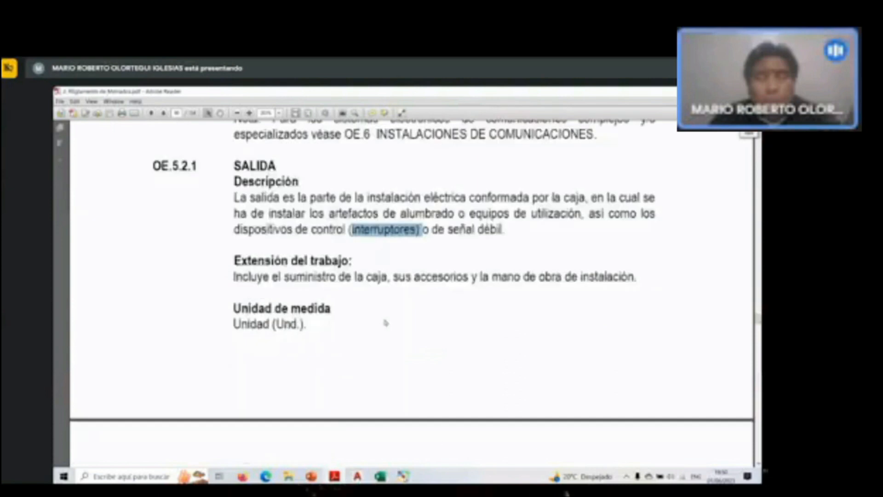
scroll(385, 323, down, 2)
scroll(385, 323, down, 3)
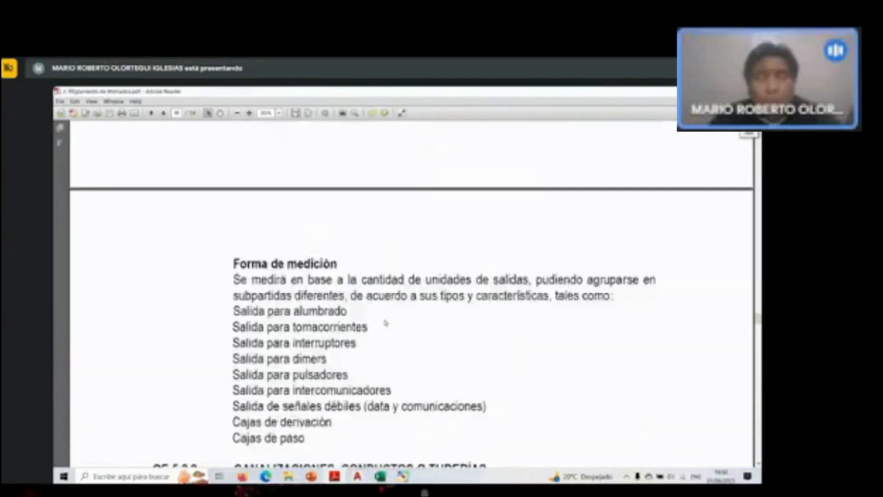
scroll(385, 323, down, 2)
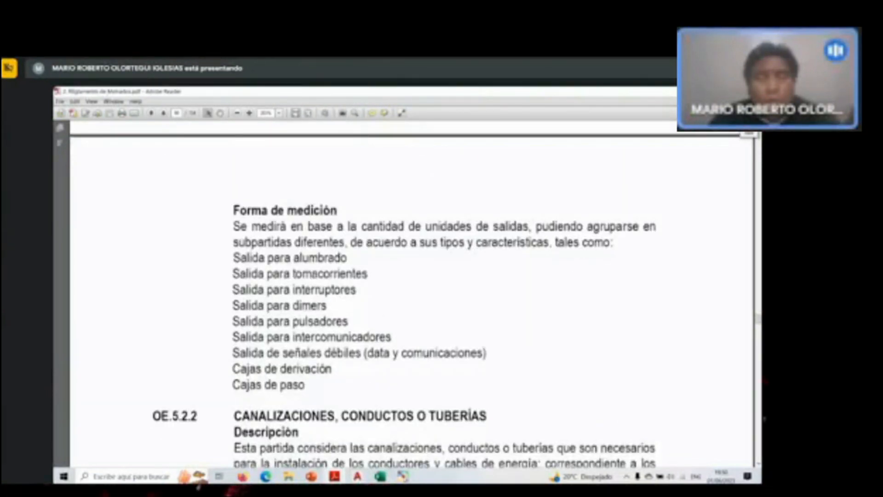
mouse_move(354, 257)
mouse_down()
mouse_move(294, 258)
mouse_move(369, 266)
mouse_up()
click(340, 258)
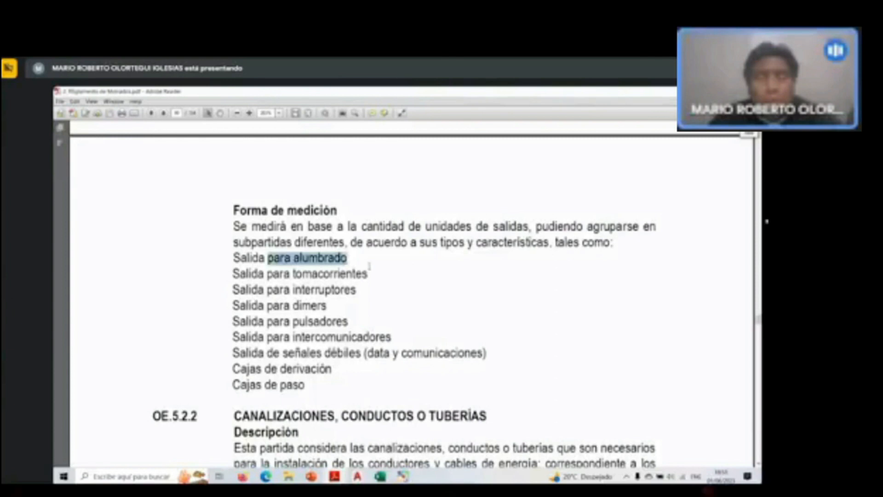
mouse_move(292, 274)
mouse_down()
mouse_move(368, 274)
mouse_move(292, 290)
mouse_up()
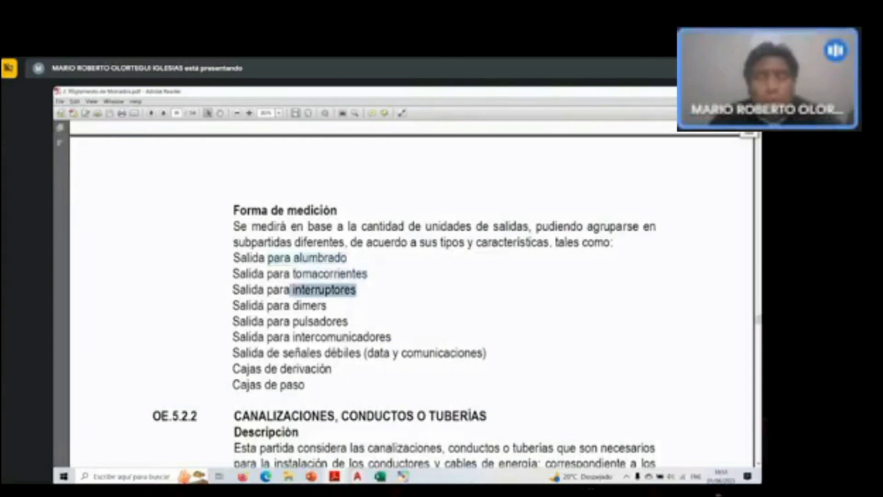
click(292, 290)
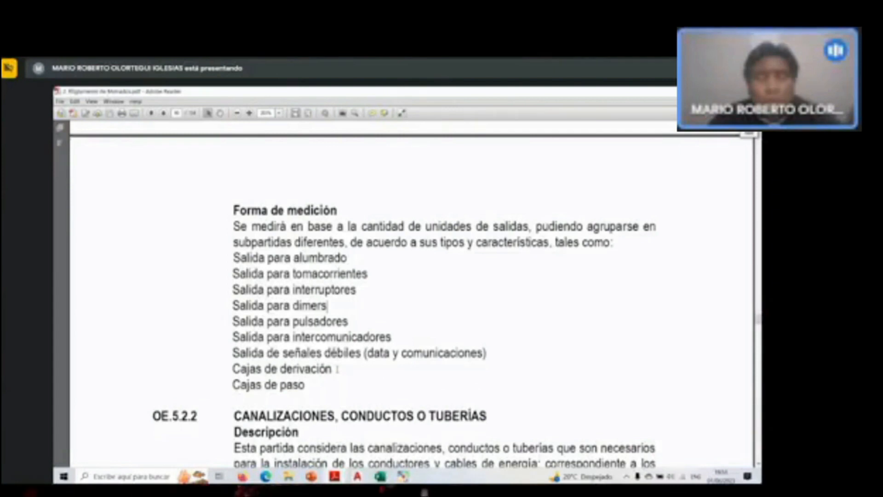
Return to the Excel workbook, insert eight blank rows starting at row 18, and check the outlet list in the PDF again.
key(alt+Tab)
right_click(62, 302)
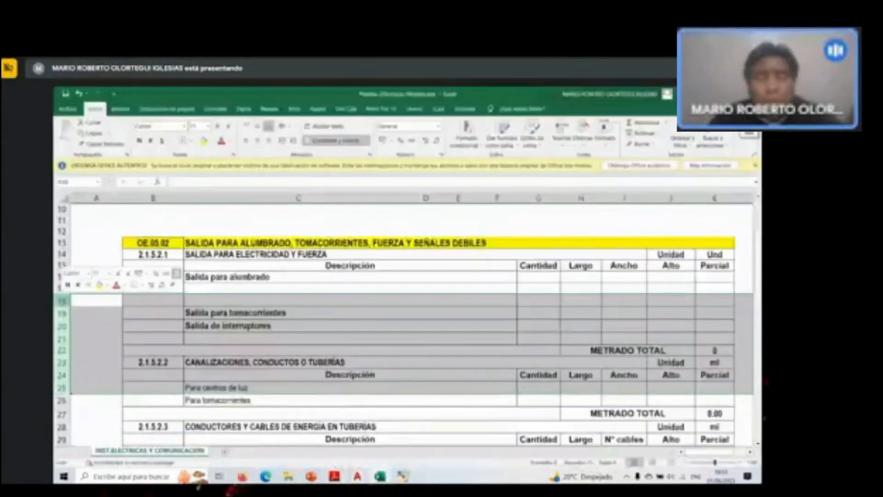
click(90, 368)
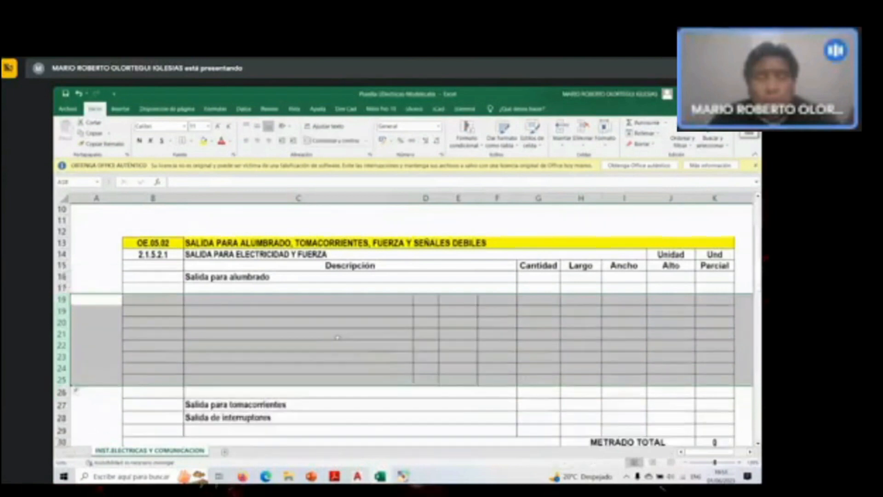
key(alt+Tab)
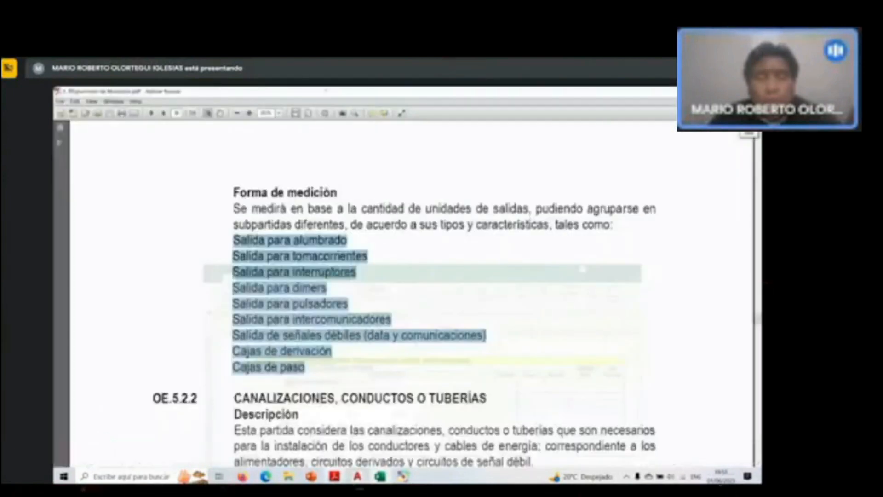
key(alt+Tab)
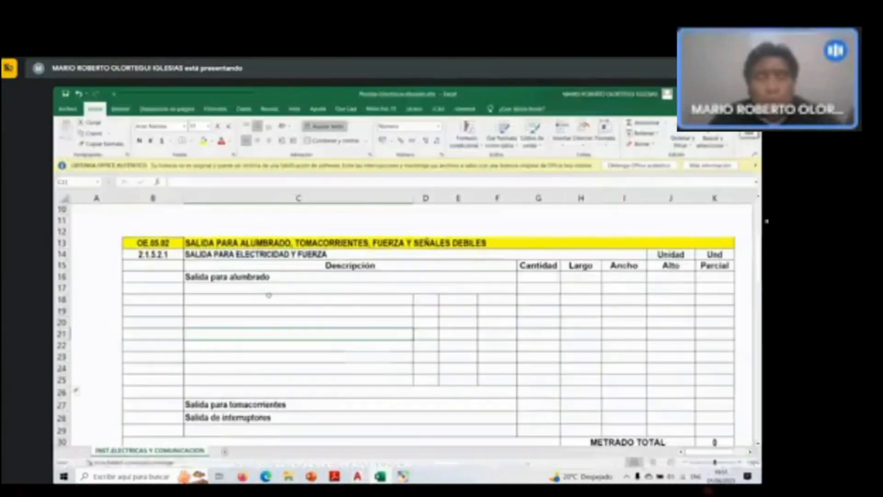
Copy the "Salida para alumbrado" description from row 16 into row 18.
click(248, 278)
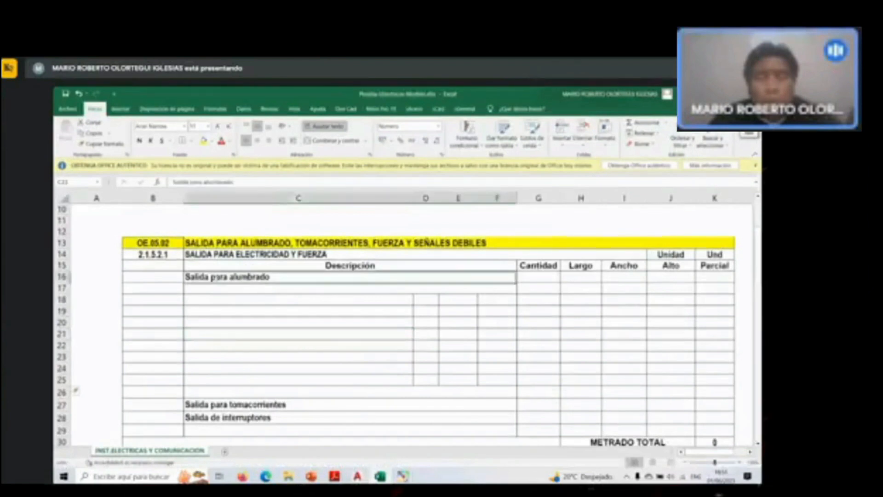
key(ctrl+c)
click(219, 299)
key(ctrl+v)
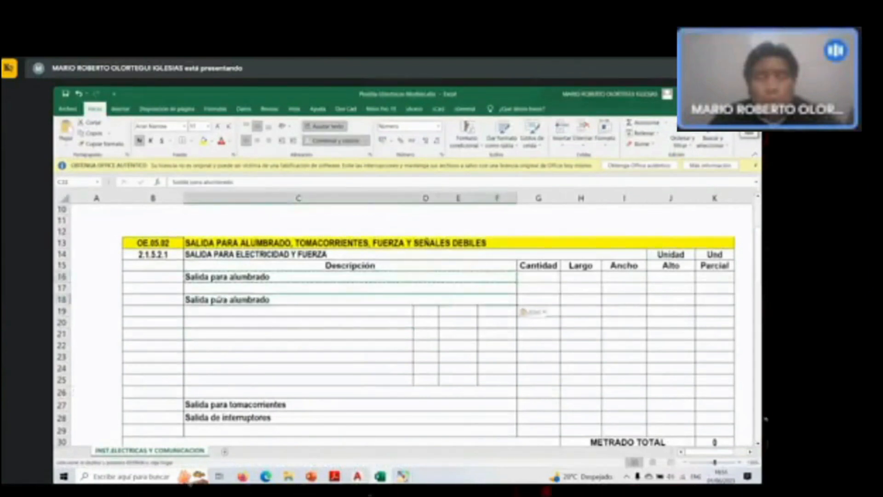
key(Escape)
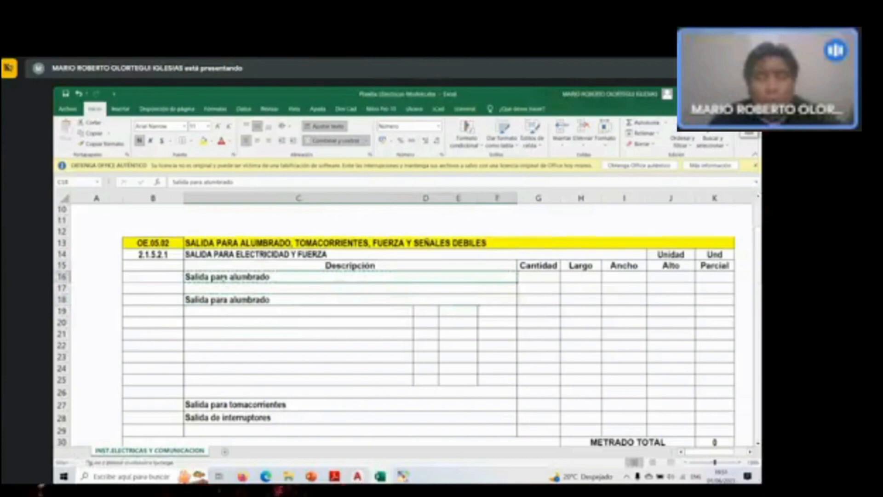
Switch to the AutoCAD electrical drawing and examine the lighting and outlet circuits in the TABLERO GENERAL (TG-1) 1er. PISO diagram.
key(alt+Tab)
scroll(275, 261, up, 3)
scroll(275, 260, down, 1)
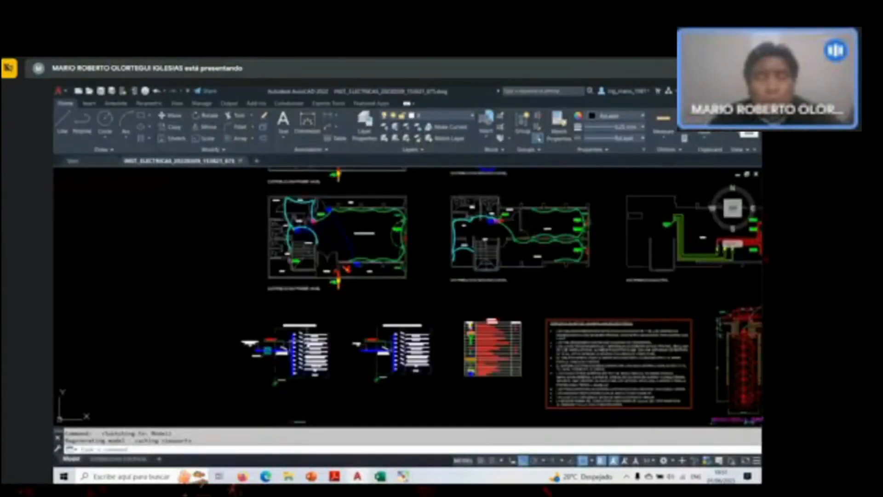
scroll(342, 263, up, 4)
scroll(341, 263, up, 1)
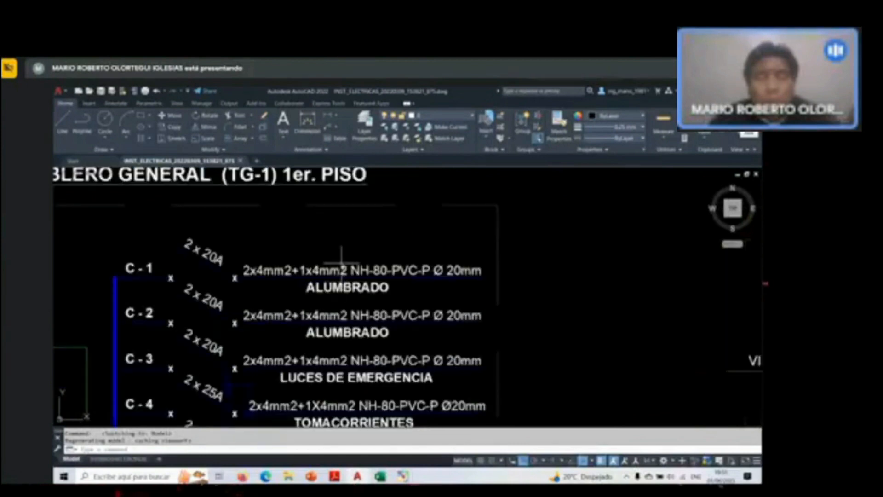
scroll(342, 262, down, 1)
scroll(341, 262, down, 3)
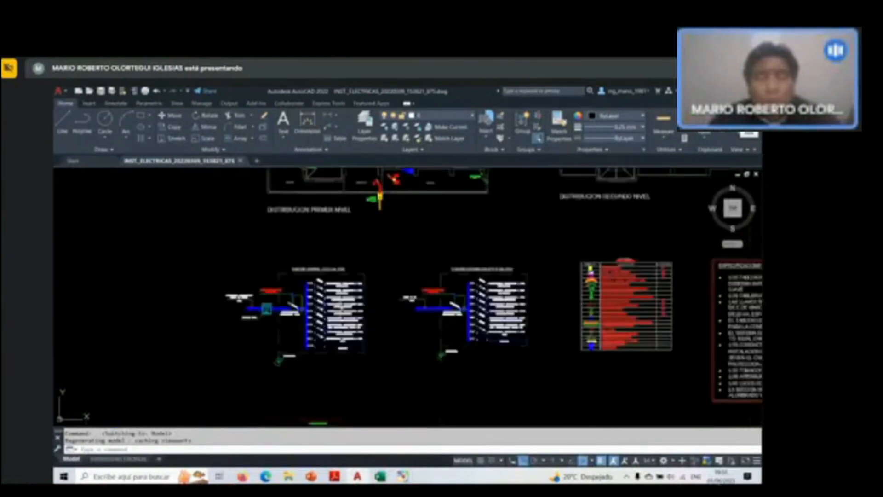
scroll(303, 274, up, 4)
scroll(303, 274, down, 3)
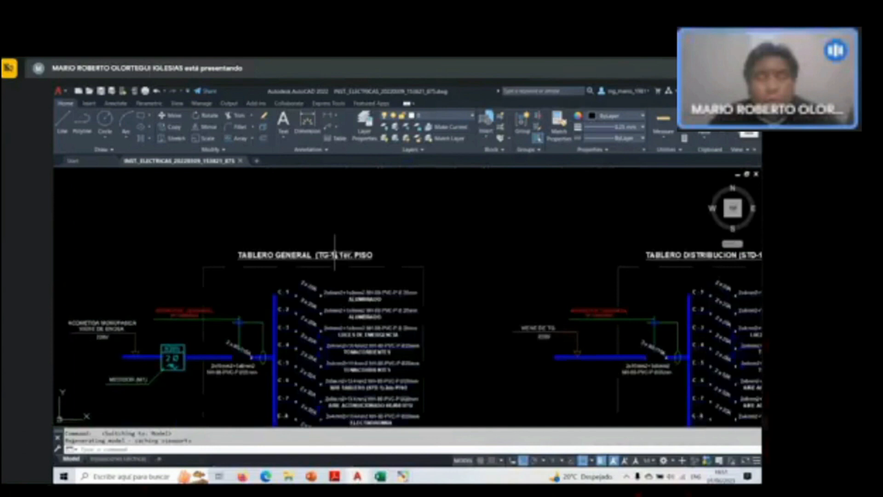
scroll(394, 271, up, 3)
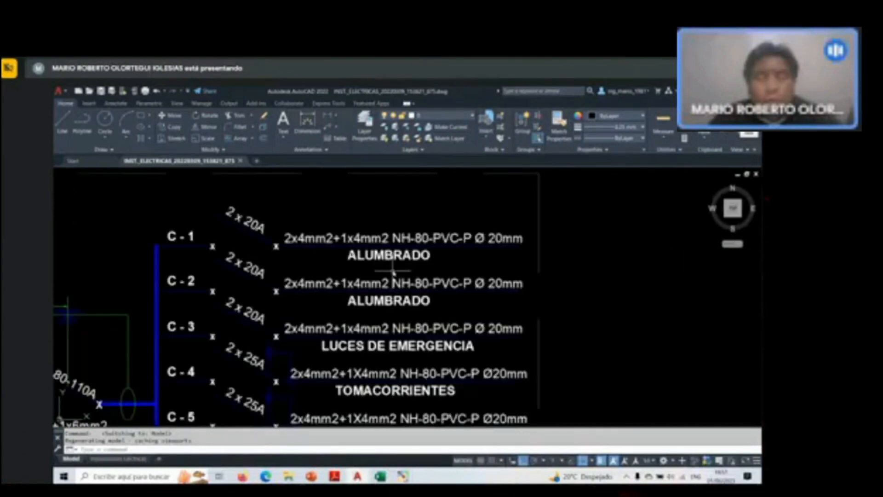
middle_drag(441, 305, 442, 309)
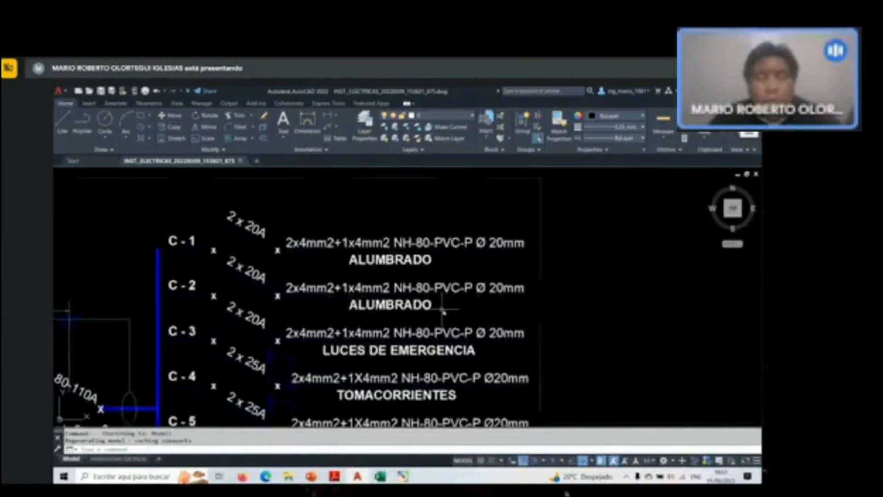
scroll(443, 306, down, 3)
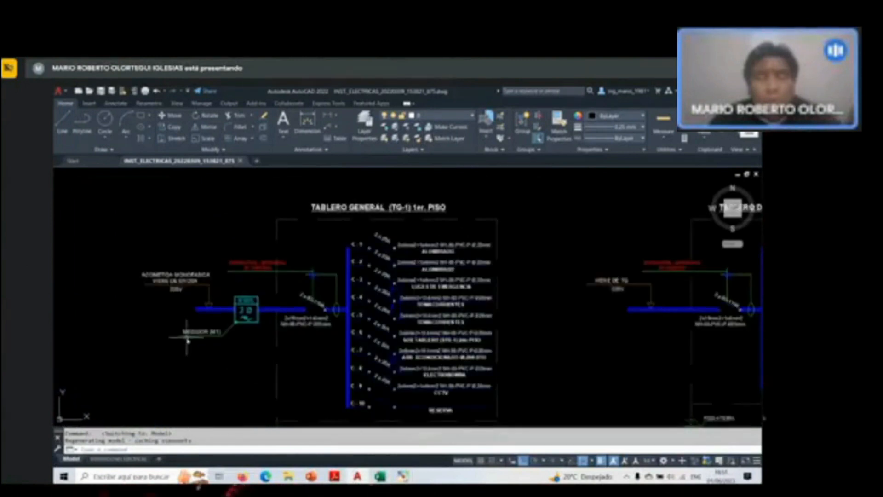
Examine the main feeder's cable and conduit specification between the KWh meter and the TG-1 board.
scroll(175, 301, up, 4)
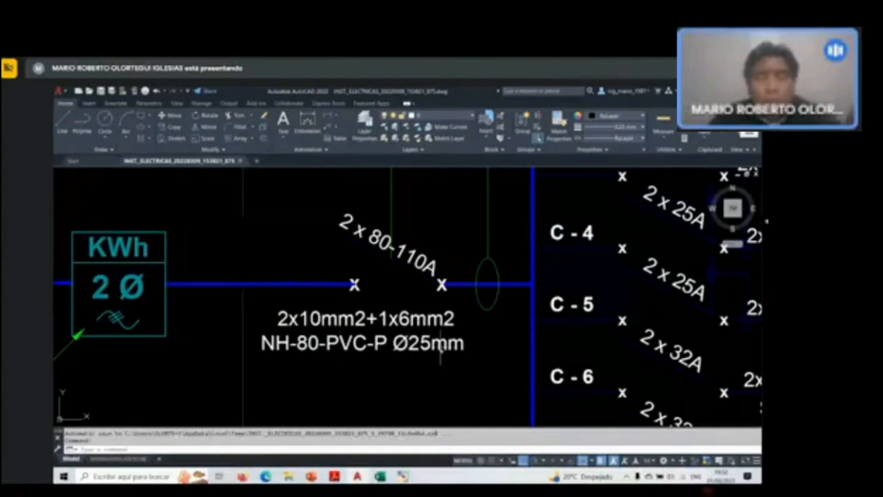
scroll(367, 348, down, 2)
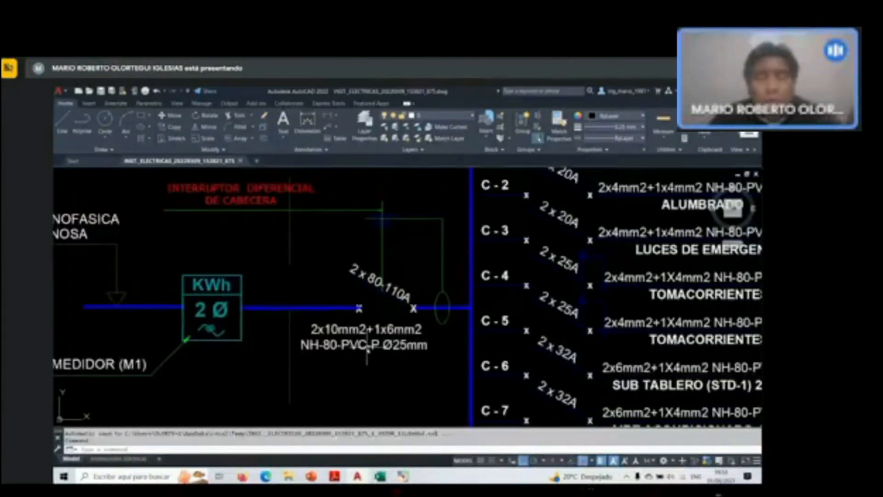
scroll(367, 348, up, 2)
middle_drag(370, 351, 369, 350)
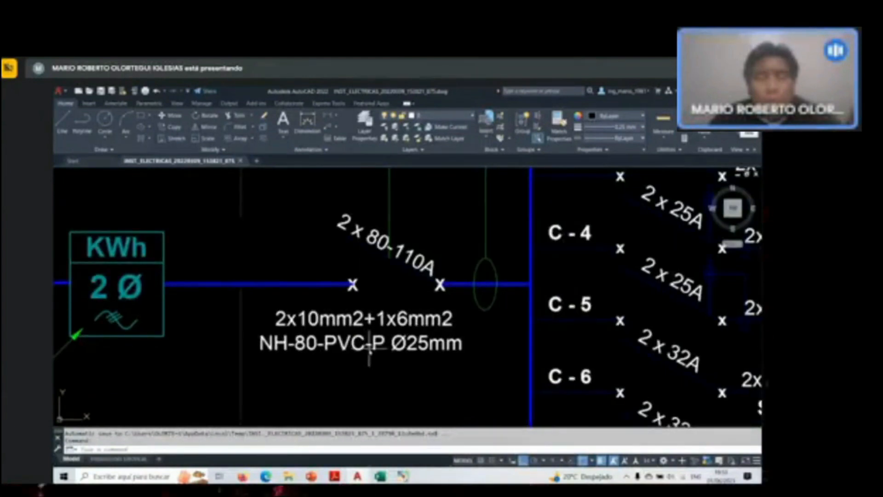
scroll(350, 328, down, 2)
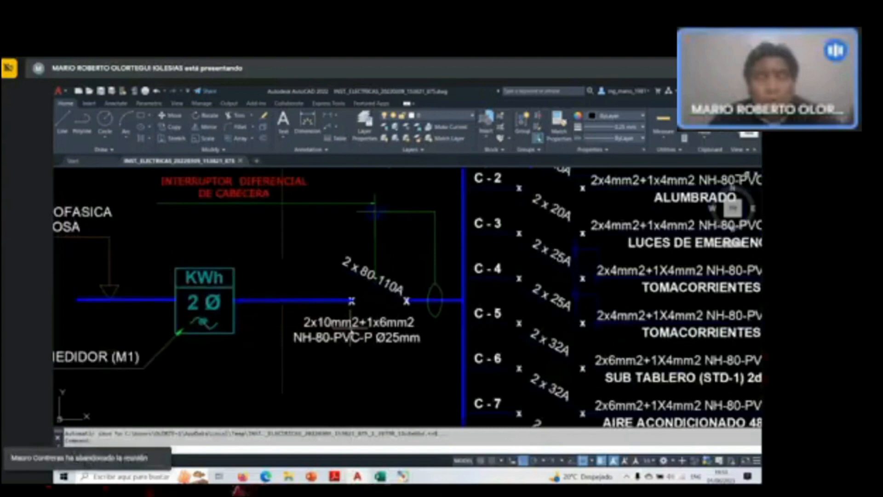
scroll(313, 345, up, 2)
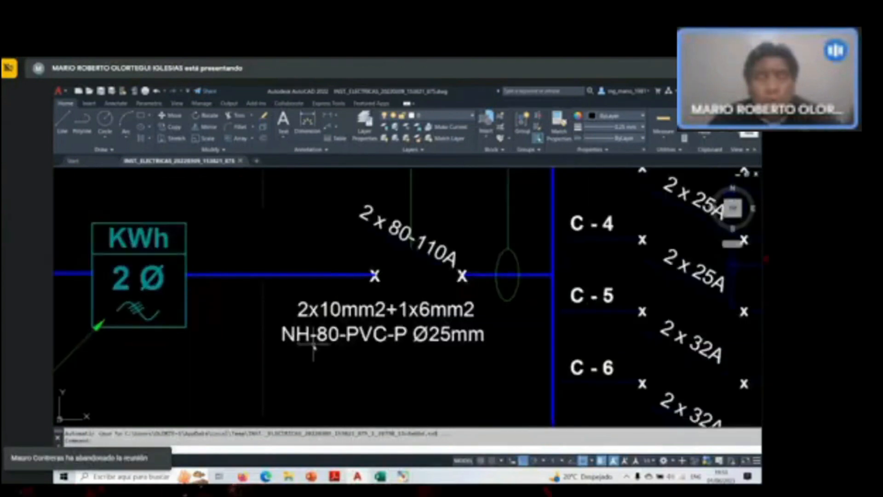
Mark the NH-80 cable designation with the red screen pen, write "THW" below it, and clear the annotations.
click(748, 134)
mouse_move(283, 344)
mouse_down()
mouse_move(346, 335)
mouse_move(271, 341)
mouse_move(296, 384)
mouse_move(306, 362)
mouse_move(283, 361)
mouse_up()
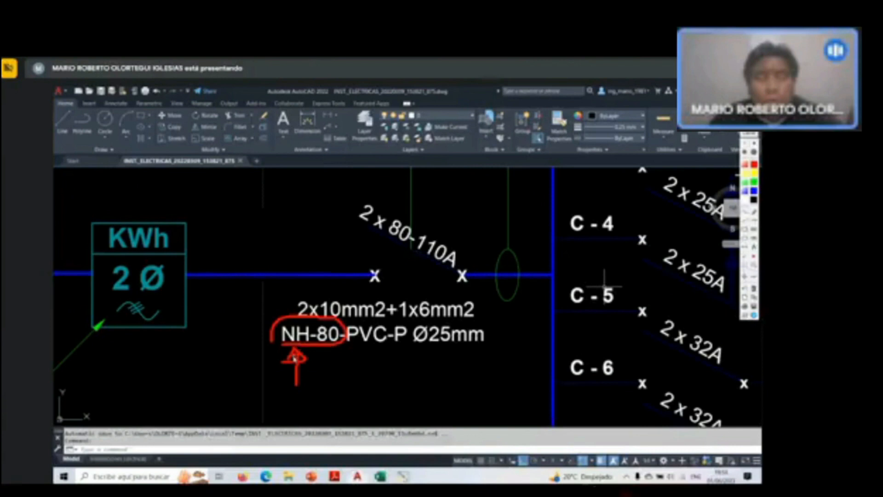
drag(372, 367, 367, 415)
drag(360, 371, 394, 370)
drag(400, 370, 401, 417)
drag(401, 392, 430, 390)
drag(430, 368, 431, 418)
drag(441, 372, 496, 367)
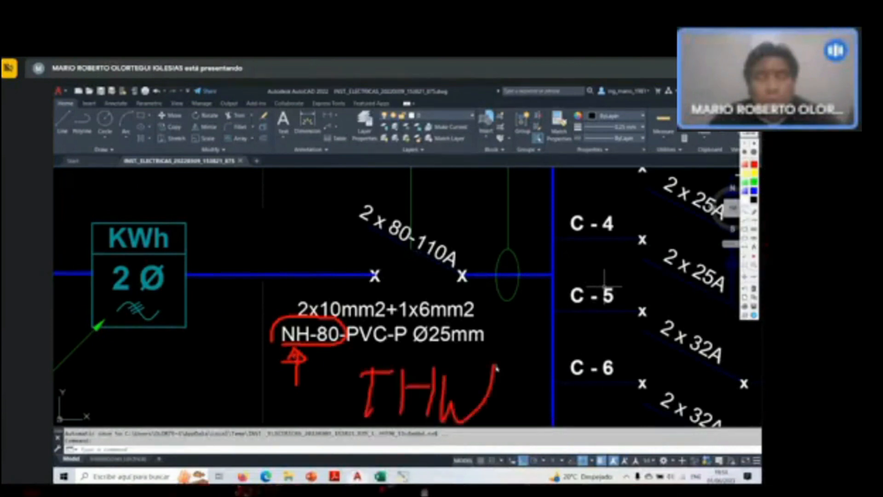
key(Escape)
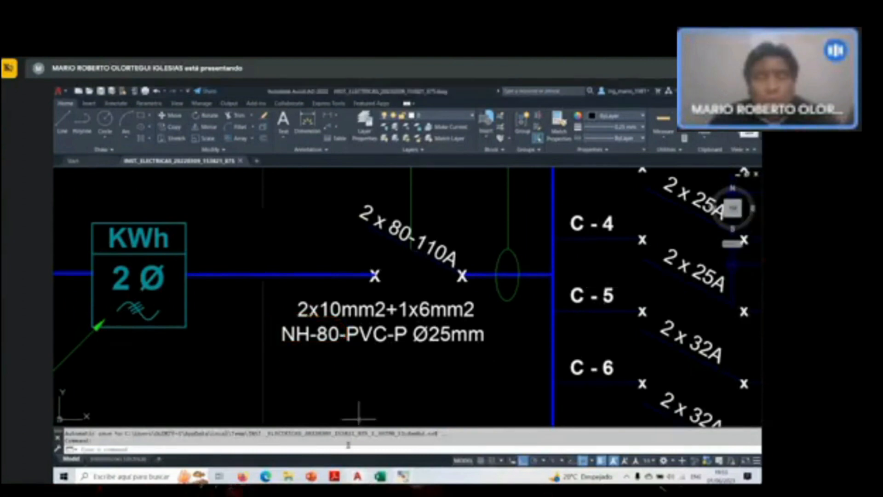
Switch to the PowerPoint presentation and review the slides on energy cables in conduits and section OE. 5.2.3.
click(311, 476)
scroll(138, 360, down, 5)
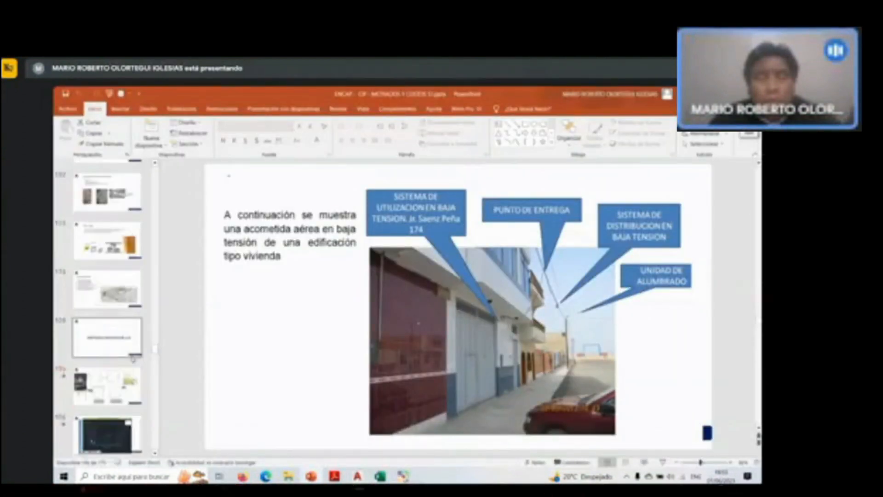
scroll(133, 358, down, 4)
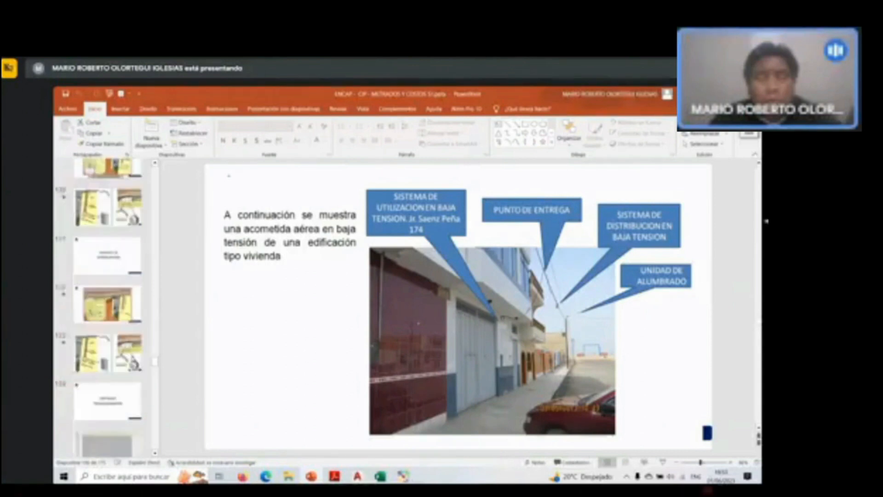
scroll(133, 359, down, 6)
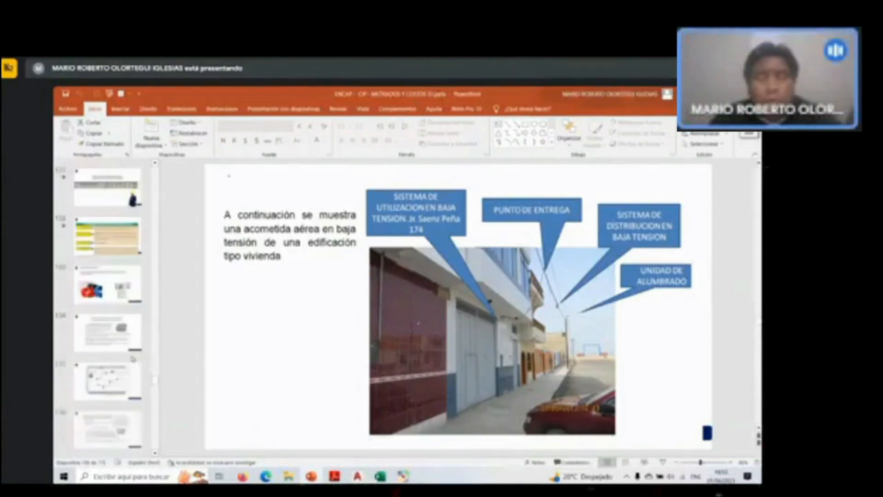
click(137, 277)
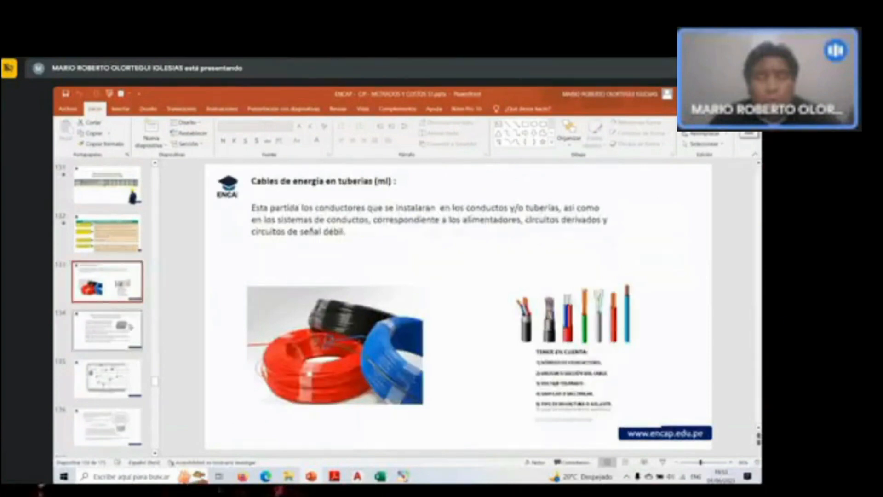
click(119, 248)
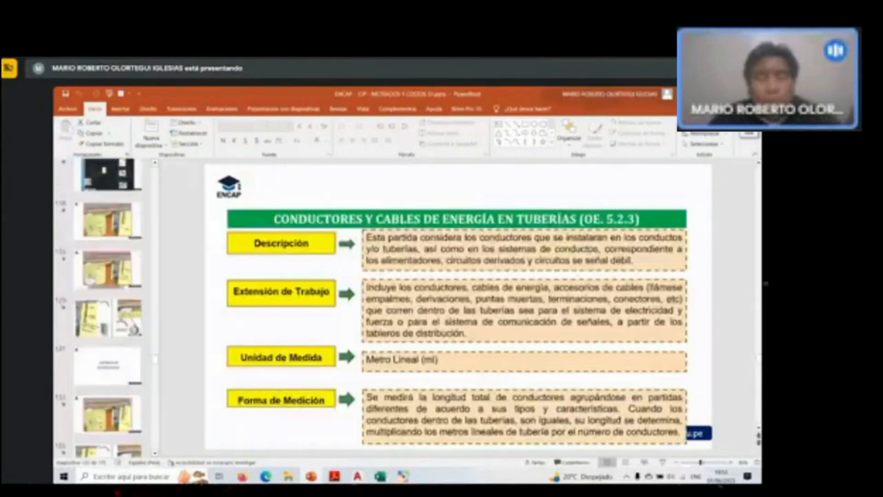
Return to the AutoCAD drawing and examine the main breaker rating above the feeder specification.
key(alt+Tab)
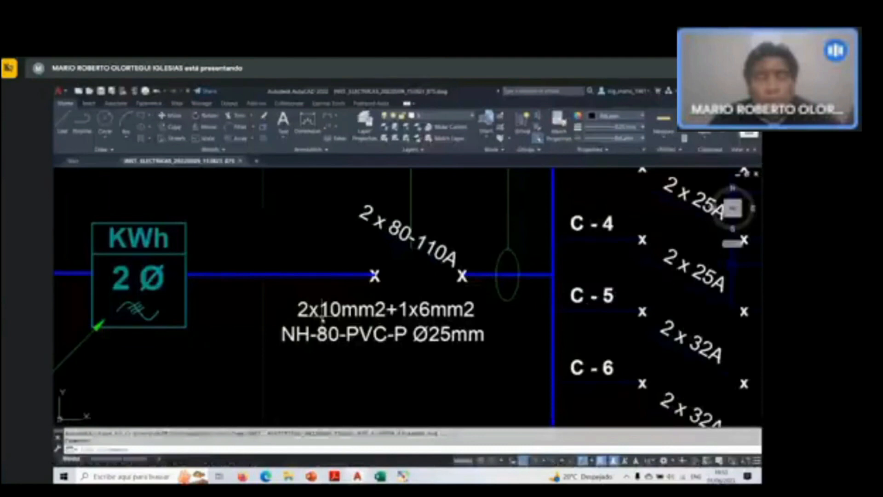
scroll(353, 262, up, 1)
scroll(374, 282, down, 1)
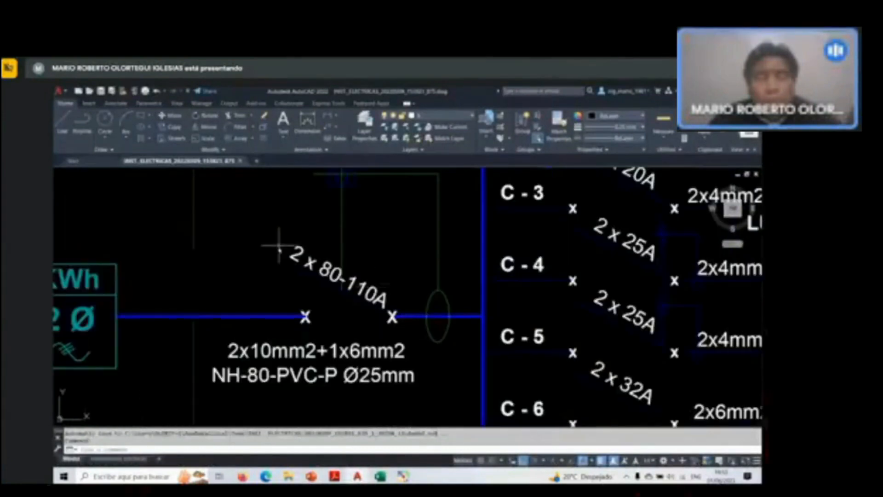
mouse_move(314, 301)
middle_down()
mouse_move(347, 302)
mouse_move(352, 312)
middle_up()
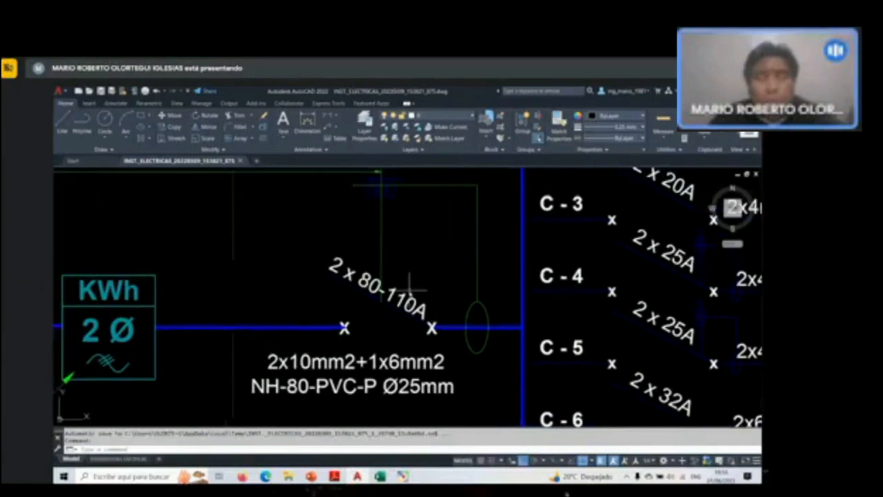
scroll(407, 285, up, 2)
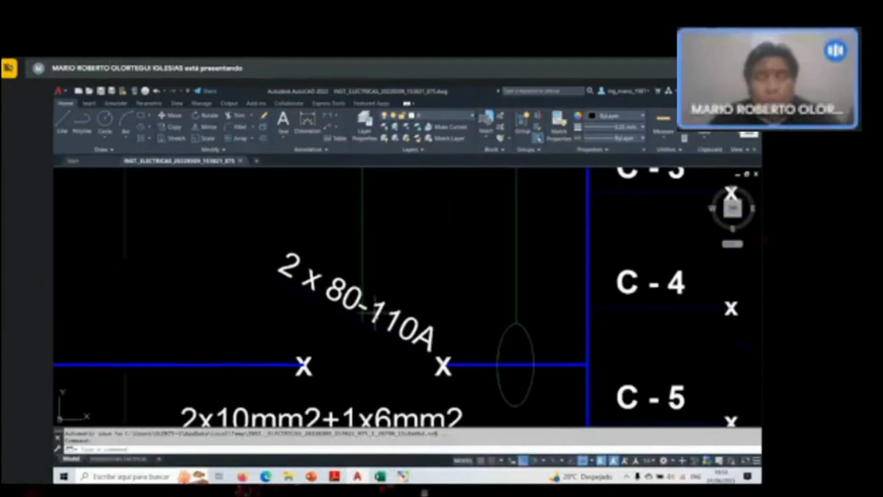
scroll(411, 331, down, 2)
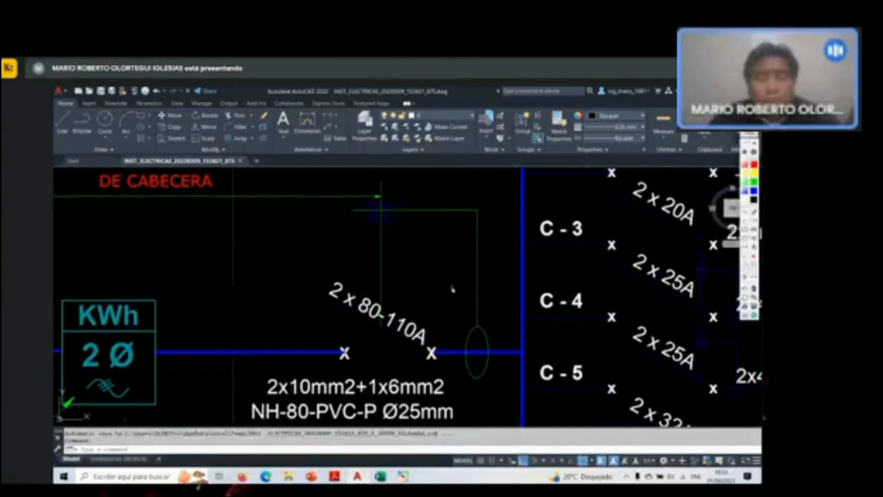
Circle the main breaker's 80-110A rating in red with an arrow pointing to it, and close the screen annotation.
mouse_move(382, 285)
mouse_down()
mouse_move(358, 338)
mouse_move(427, 332)
mouse_move(426, 302)
mouse_move(370, 290)
mouse_up()
drag(456, 231, 422, 278)
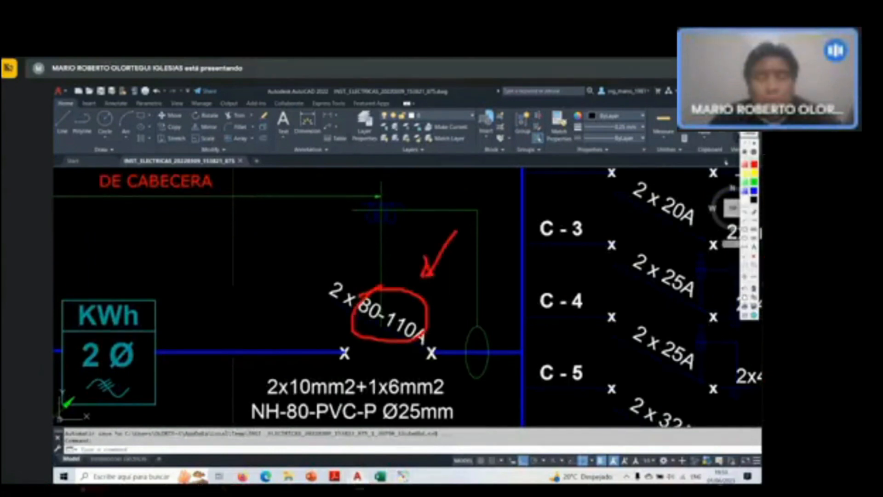
click(748, 135)
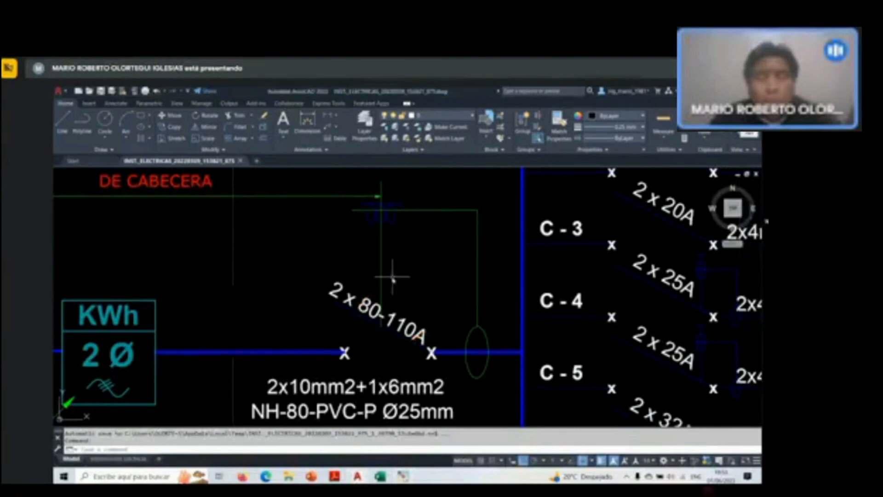
Draw red pen strokes beside the main breaker and above the differential switch leader, and clear the annotations.
scroll(392, 277, down, 1)
scroll(393, 277, down, 2)
scroll(392, 276, up, 2)
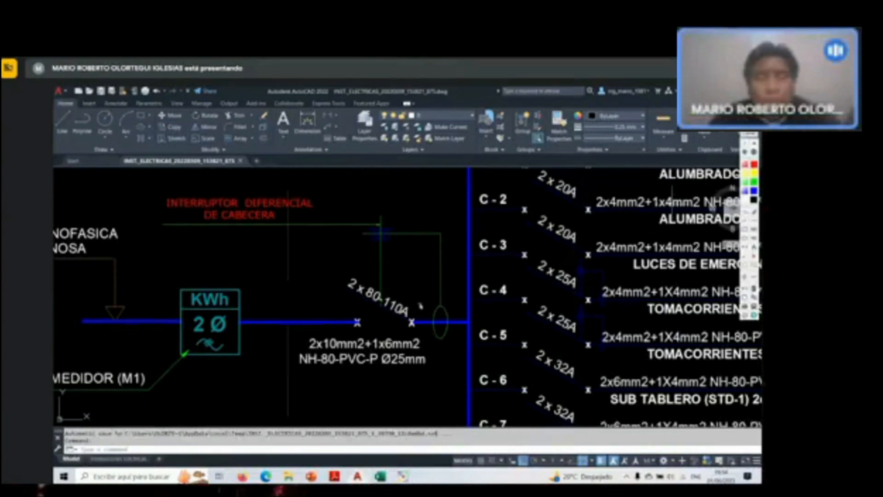
drag(363, 206, 339, 329)
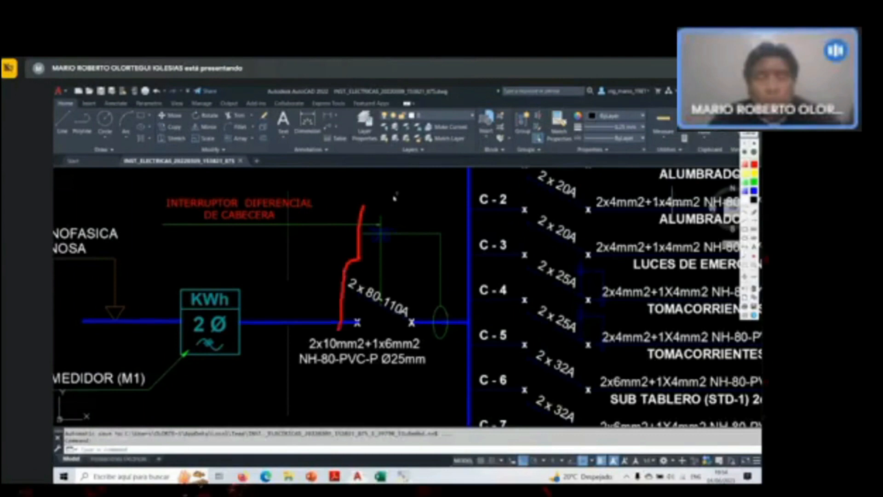
drag(375, 199, 424, 204)
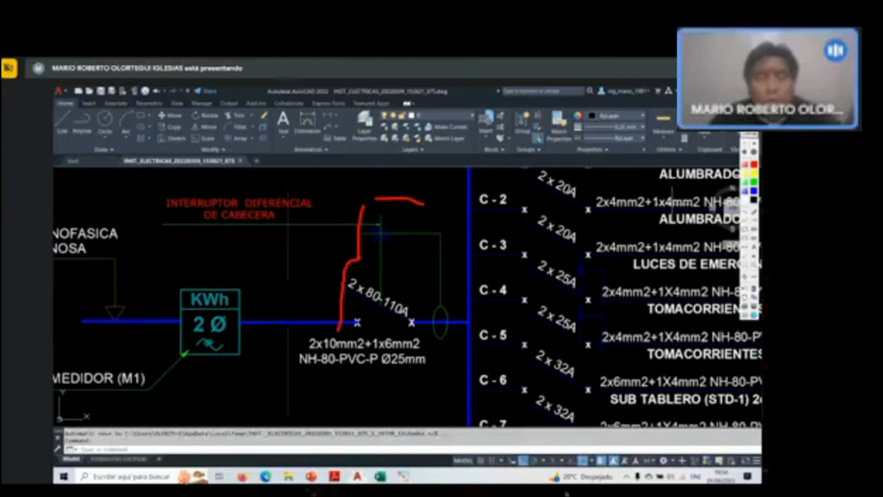
key(Escape)
Examine the main breaker symbol and its feeder label again alongside the INTERRUPTOR DIFERENCIAL DE CABECERA note.
scroll(357, 322, up, 2)
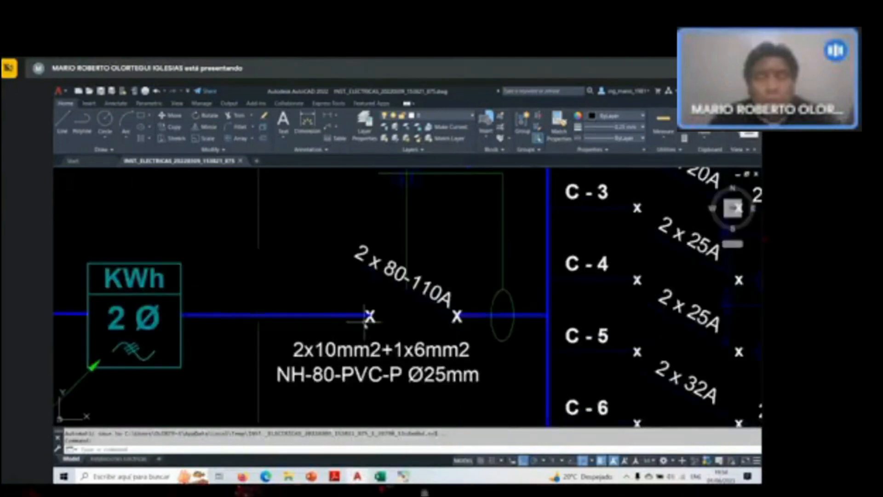
scroll(369, 316, up, 1)
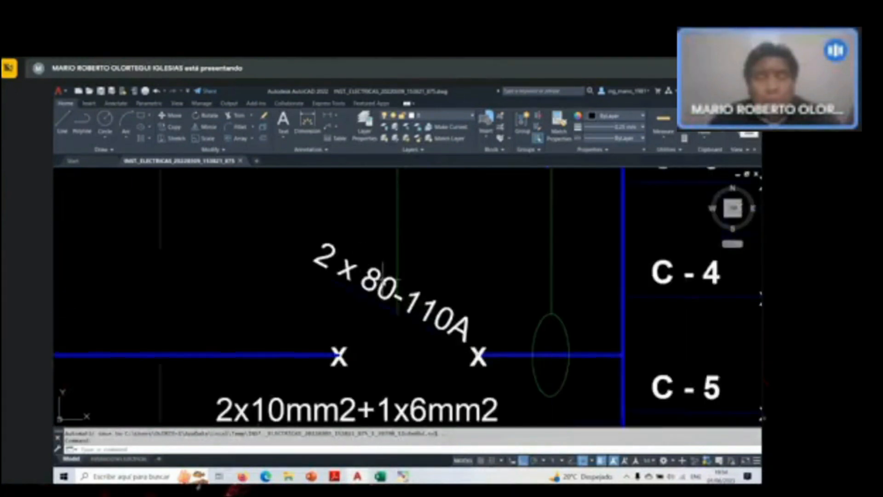
scroll(382, 267, down, 3)
scroll(358, 283, up, 3)
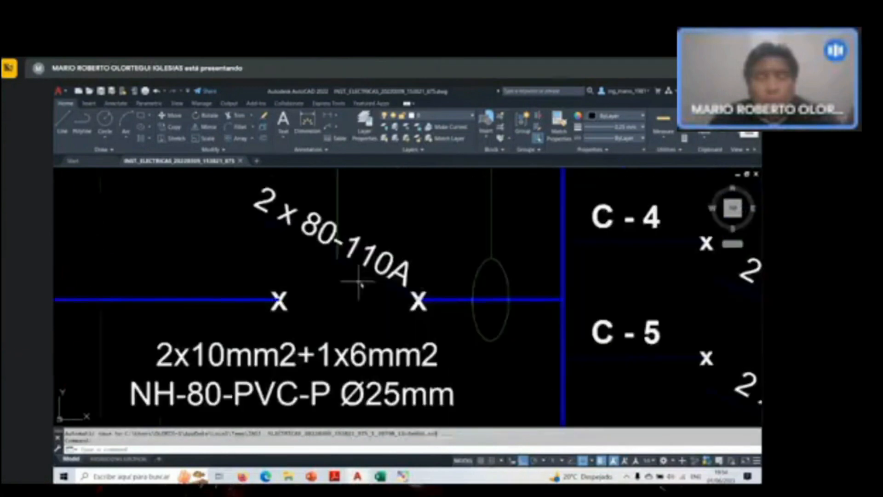
scroll(358, 283, down, 3)
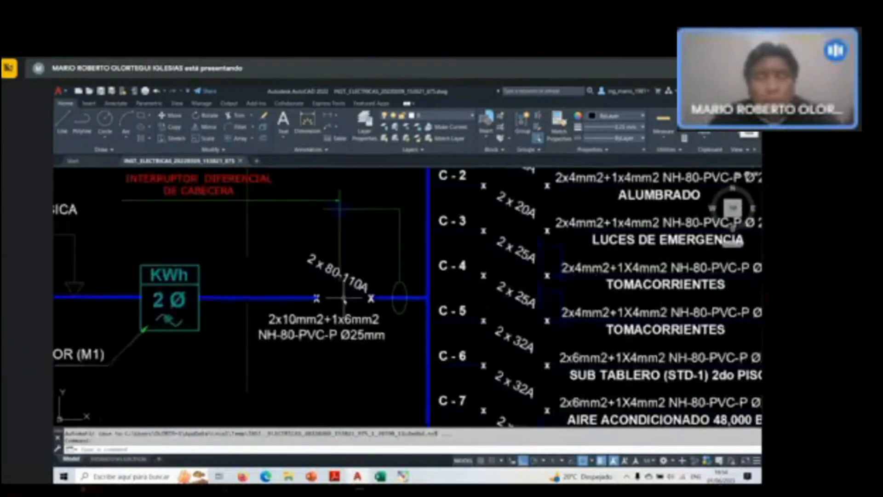
middle_drag(347, 277, 350, 288)
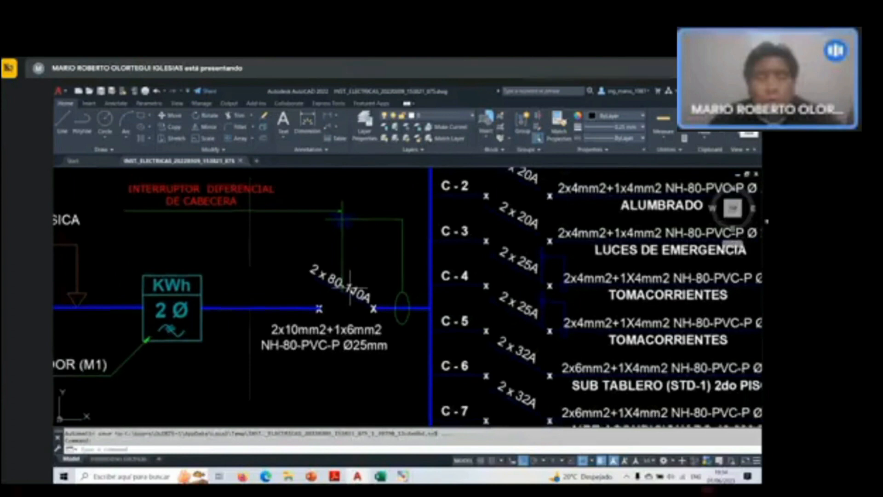
Examine the breaker ratings and cable specifications of lighting circuits C-1 to C-3 in the TABLERO GENERAL (TG-1) diagram.
scroll(350, 288, down, 2)
scroll(350, 288, down, 2)
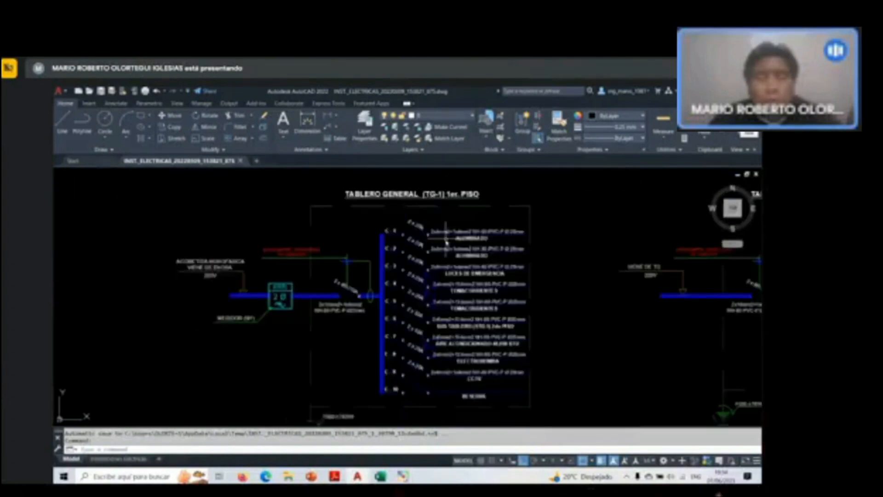
scroll(448, 208, up, 4)
scroll(447, 208, up, 1)
middle_drag(448, 208, 404, 250)
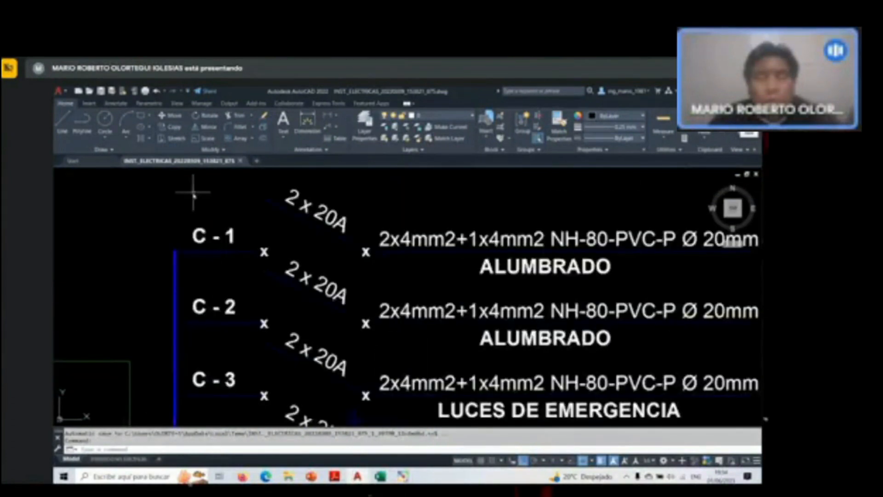
middle_drag(264, 227, 260, 251)
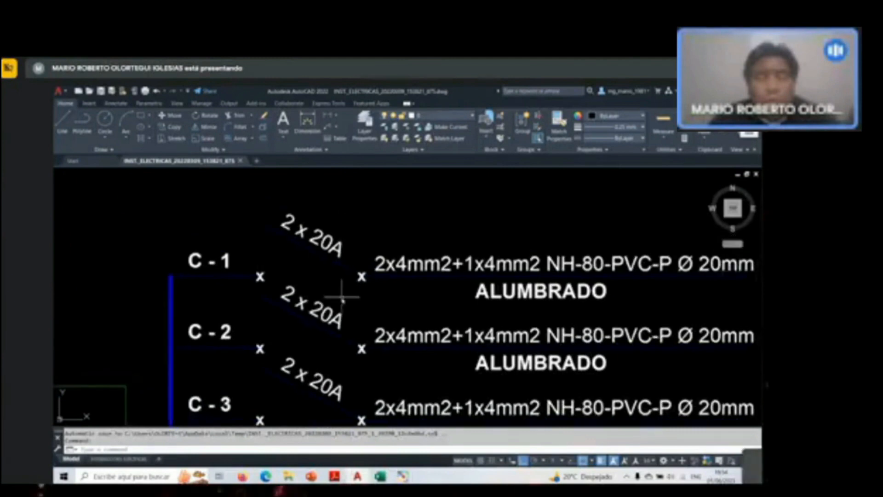
scroll(345, 292, down, 2)
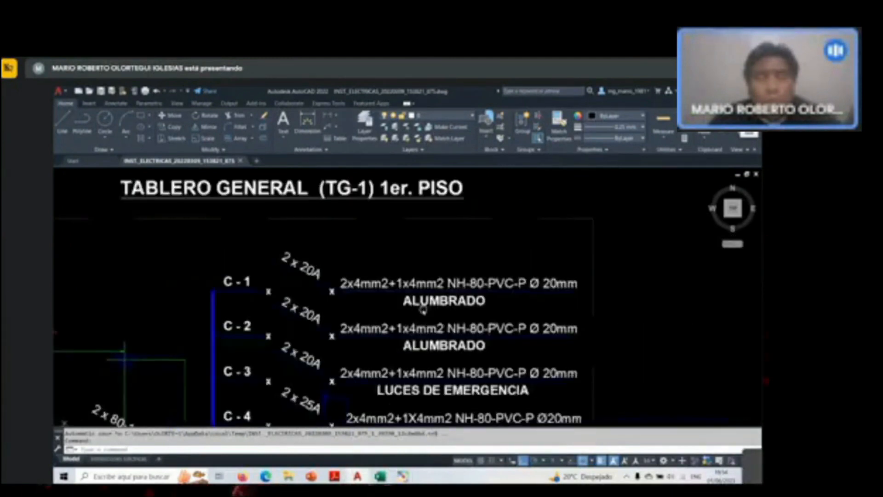
middle_drag(423, 309, 422, 305)
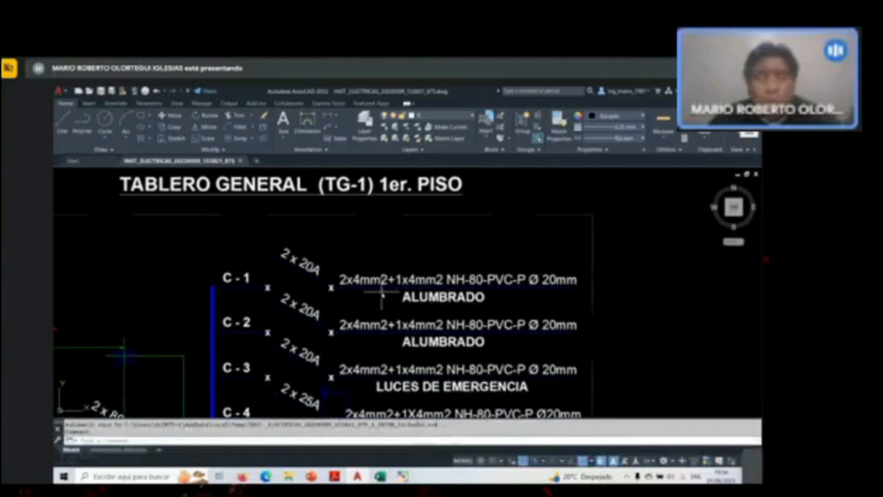
scroll(416, 297, up, 2)
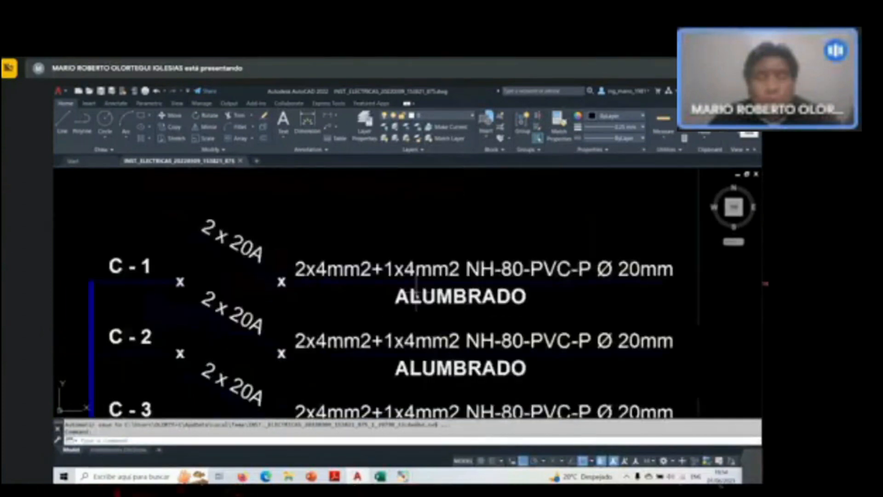
scroll(417, 291, down, 2)
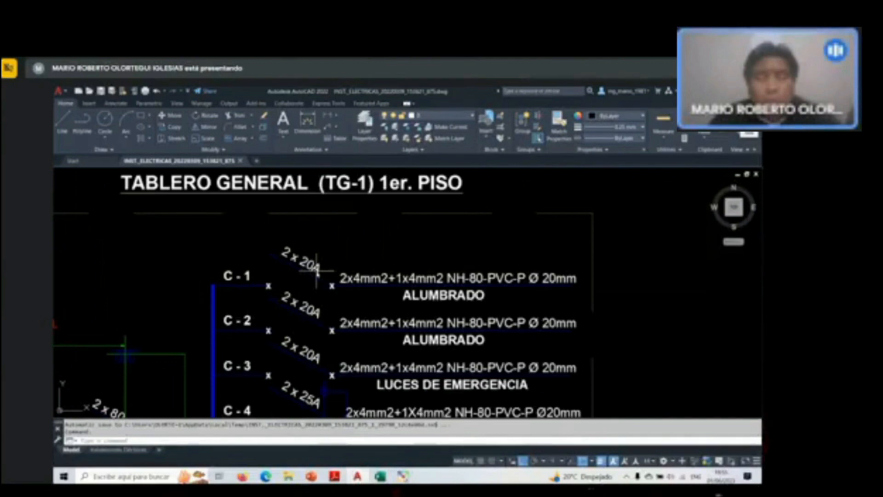
scroll(486, 229, down, 2)
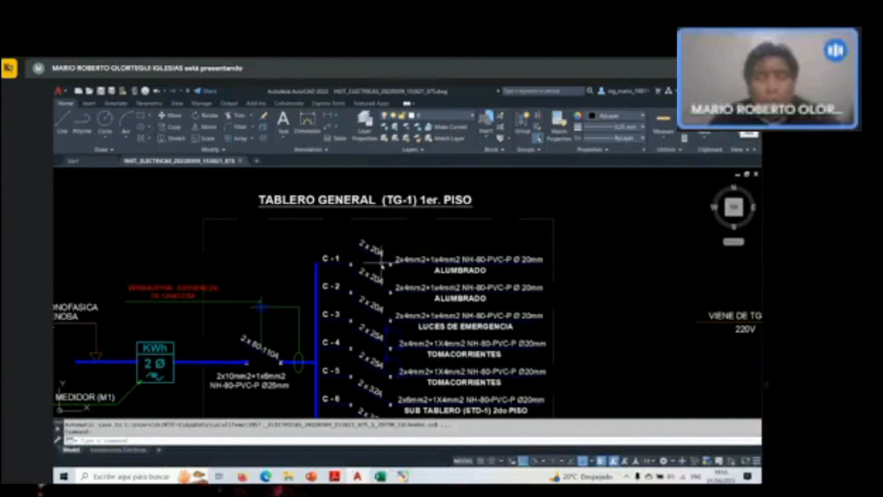
scroll(382, 264, down, 2)
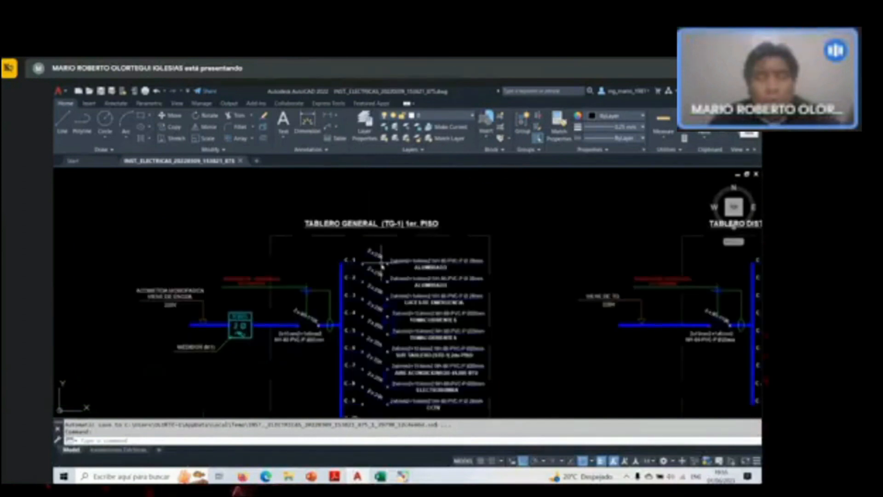
scroll(381, 263, down, 2)
scroll(405, 324, down, 3)
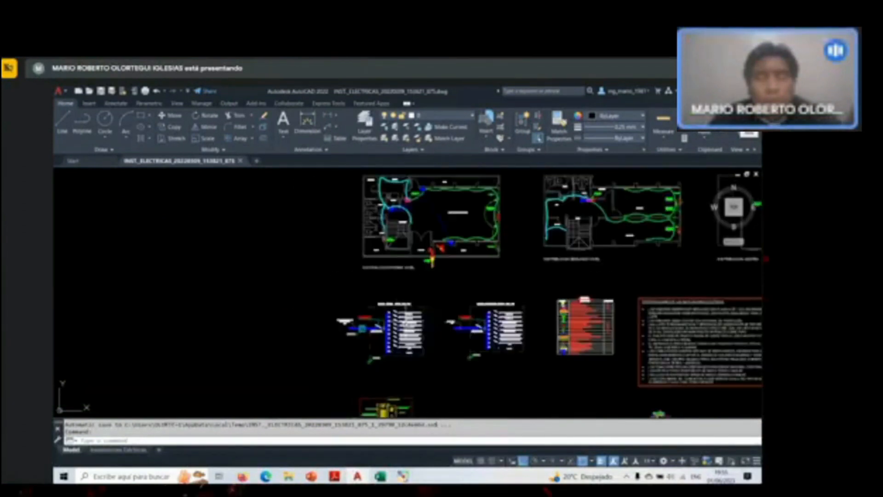
Switch to the Excel metrados sheet and enter PRIMER NIVEL in cell C19, under Salida para alumbrado.
key(alt+Tab)
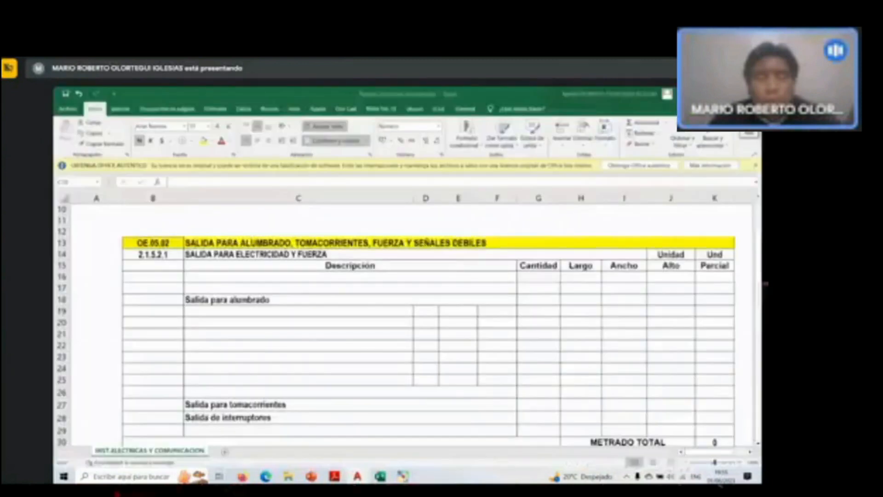
click(251, 312)
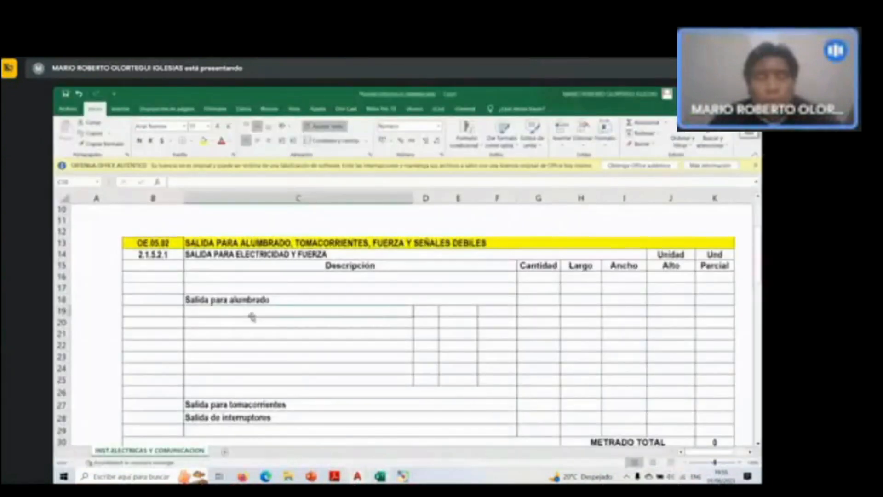
double_click(251, 316)
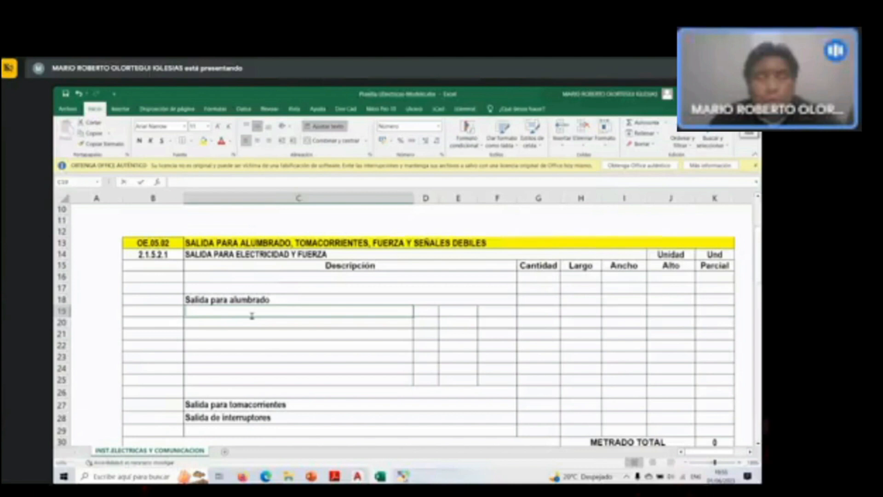
text(PRIMER NIVEL)
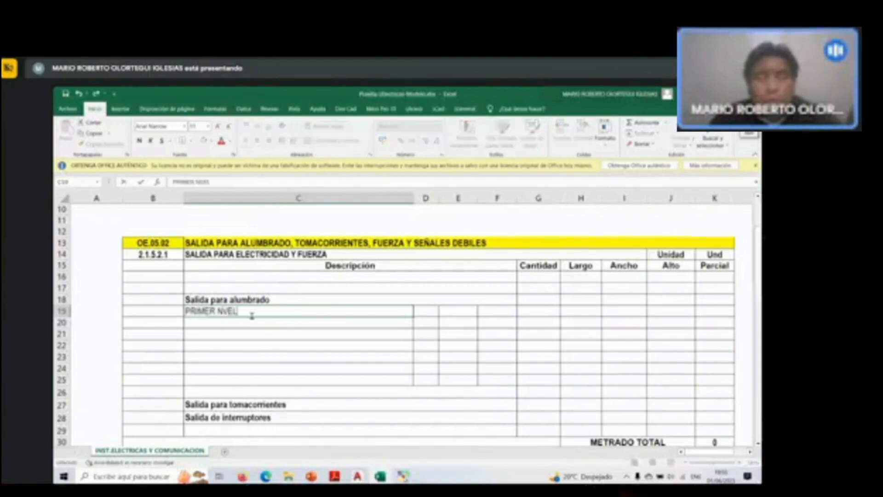
key(BackSpace)
key(BackSpace)
key(BackSpace)
key(BackSpace)
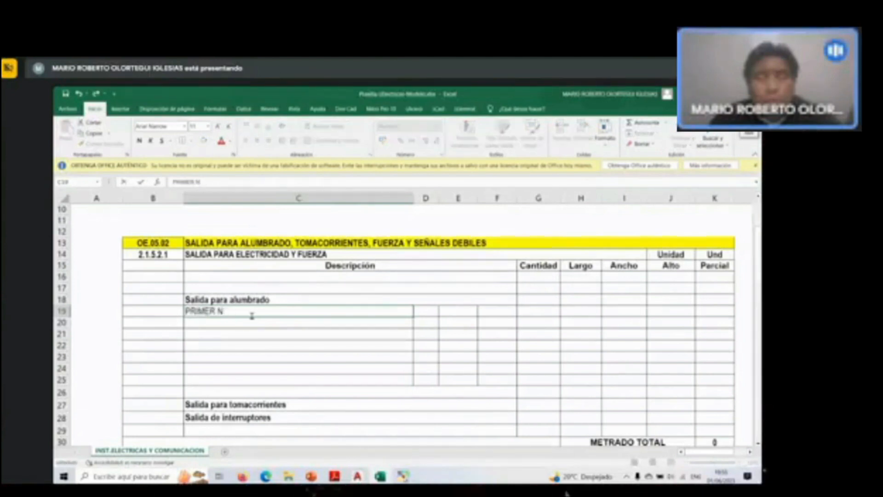
text(IVEL)
key(Return)
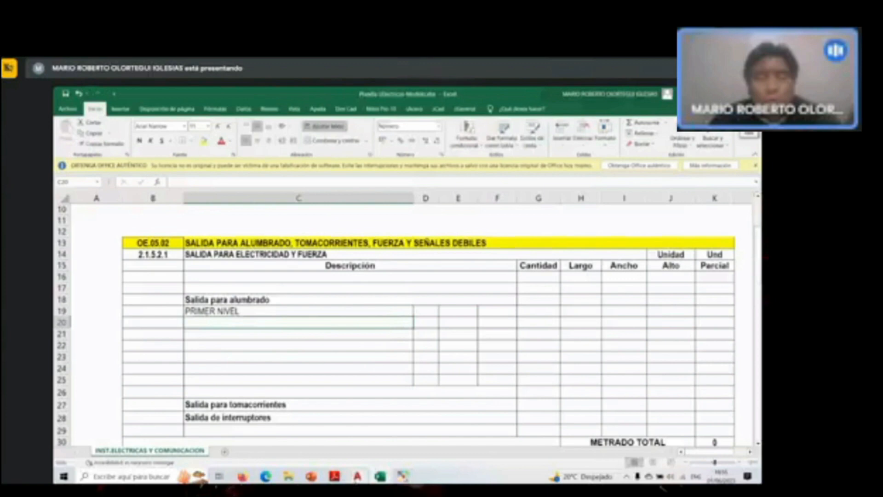
Return to the AutoCAD drawing and look over the symbol legend and the DISTRIBUCION PRIMER NIVEL plans.
key(alt+Tab)
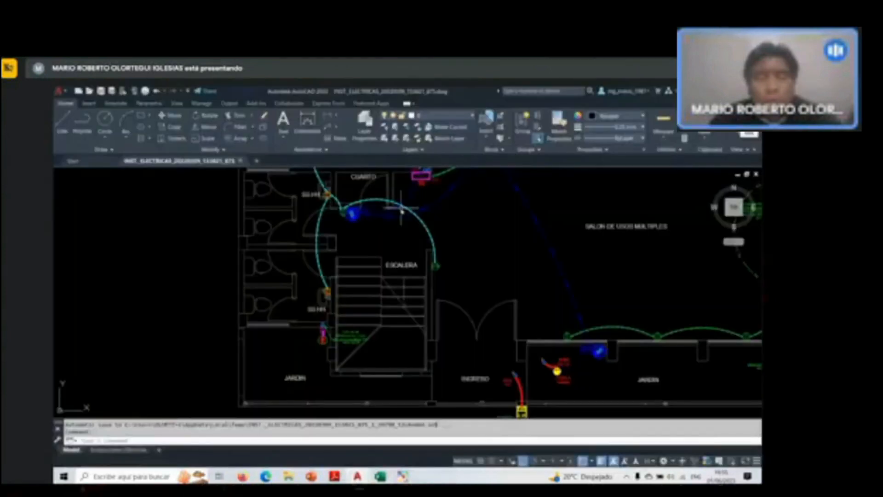
scroll(401, 208, down, 5)
scroll(456, 299, up, 7)
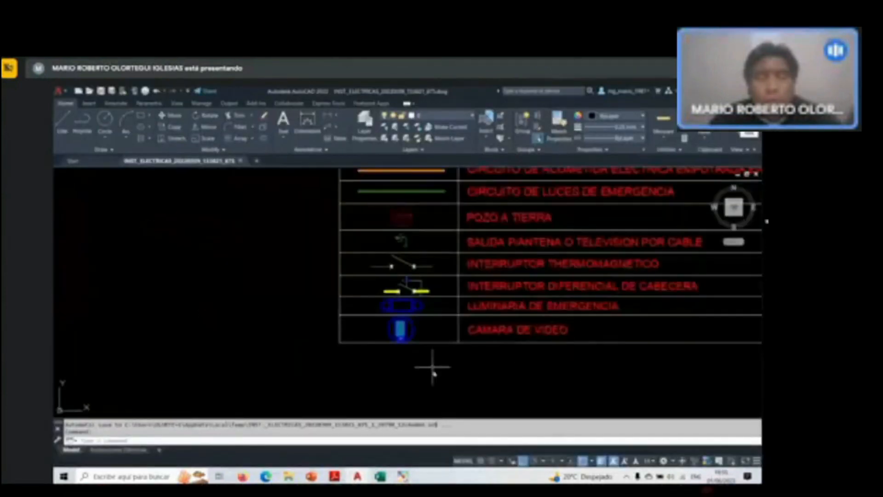
scroll(432, 368, down, 8)
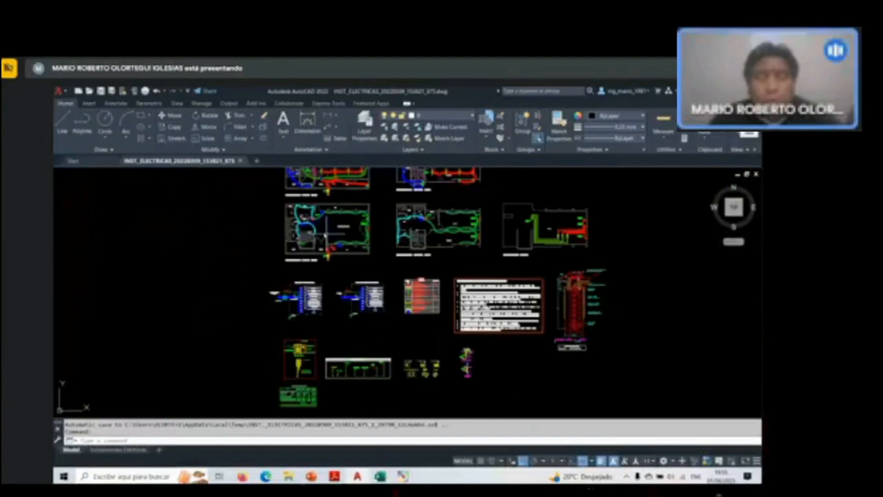
scroll(428, 271, up, 8)
scroll(428, 272, down, 5)
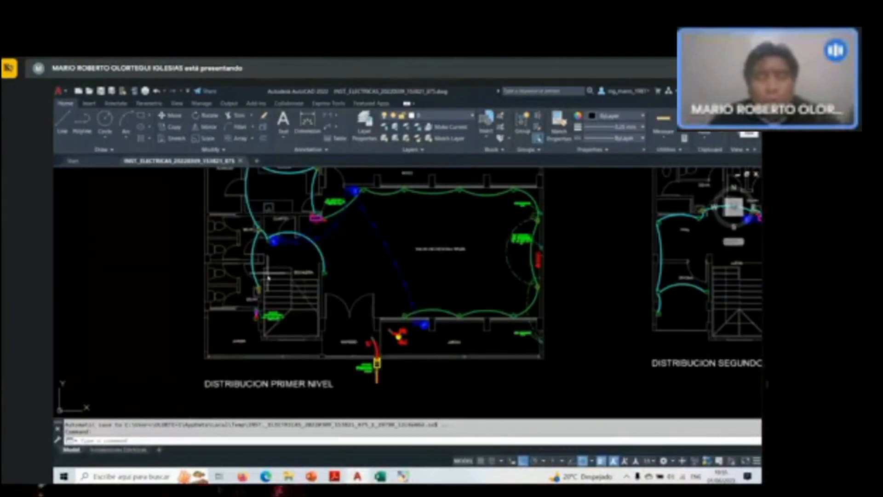
Examine the wall lights marked "a" beside the stair and the light marked "e" near the entrance on the first-level lighting plan.
scroll(217, 329, up, 4)
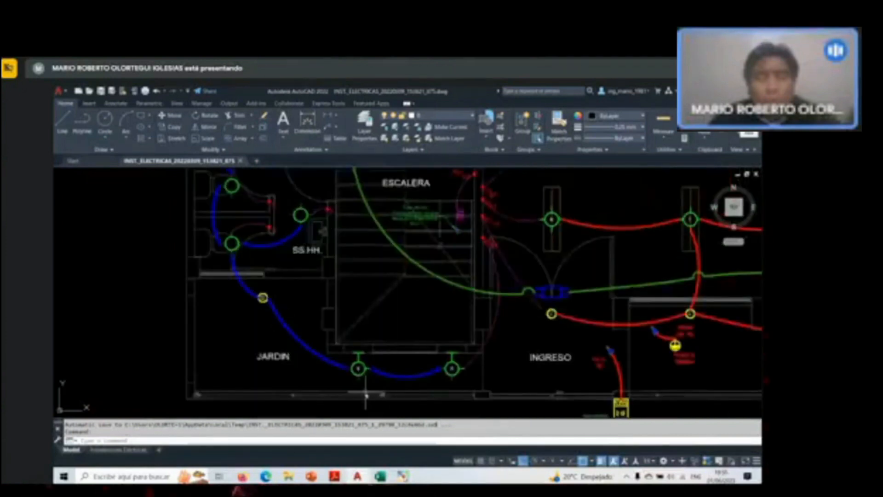
scroll(366, 391, up, 4)
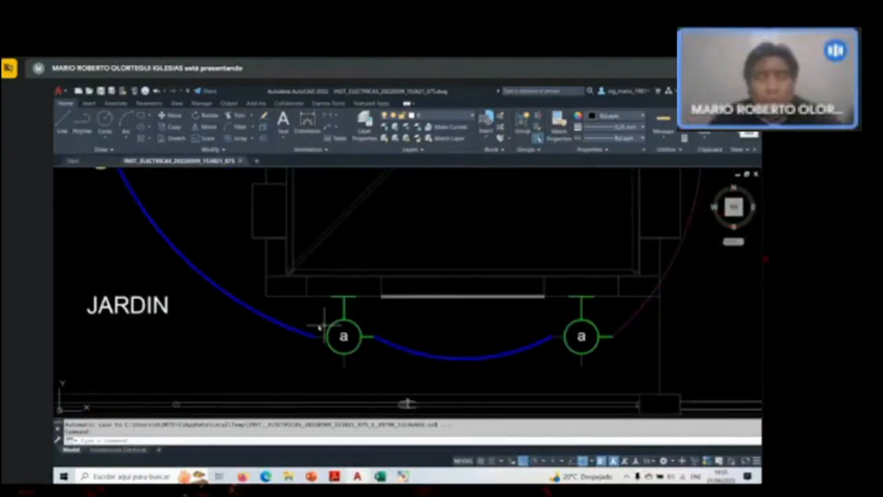
scroll(342, 315, up, 2)
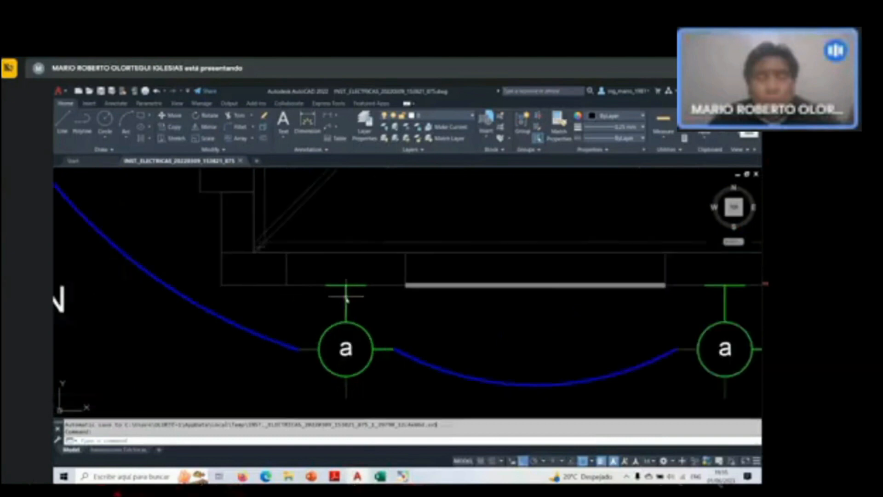
scroll(343, 291, down, 2)
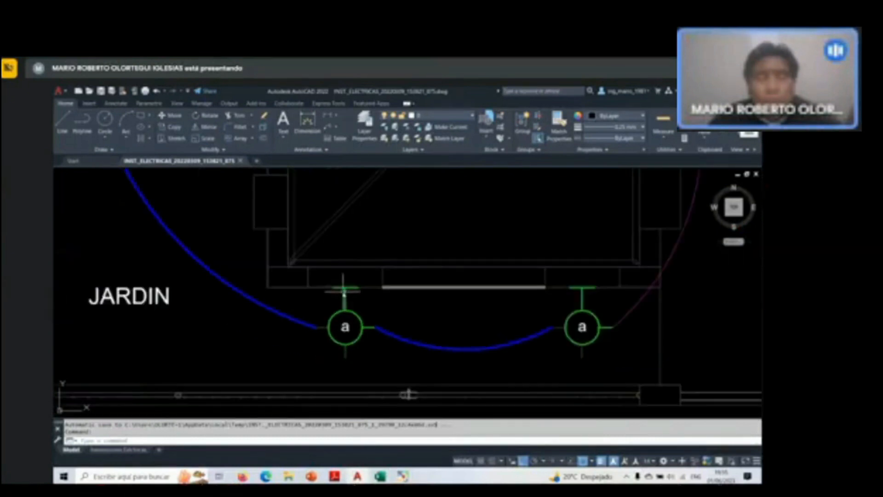
scroll(343, 290, down, 4)
scroll(344, 291, down, 2)
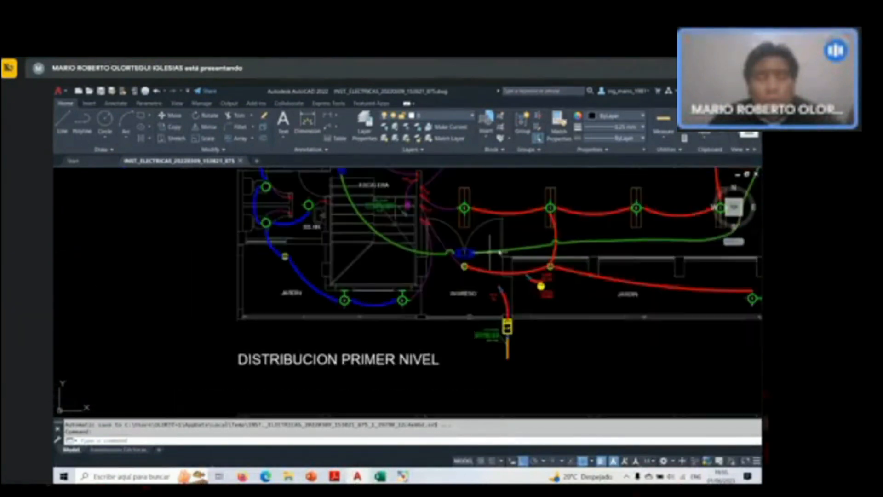
scroll(448, 202, up, 6)
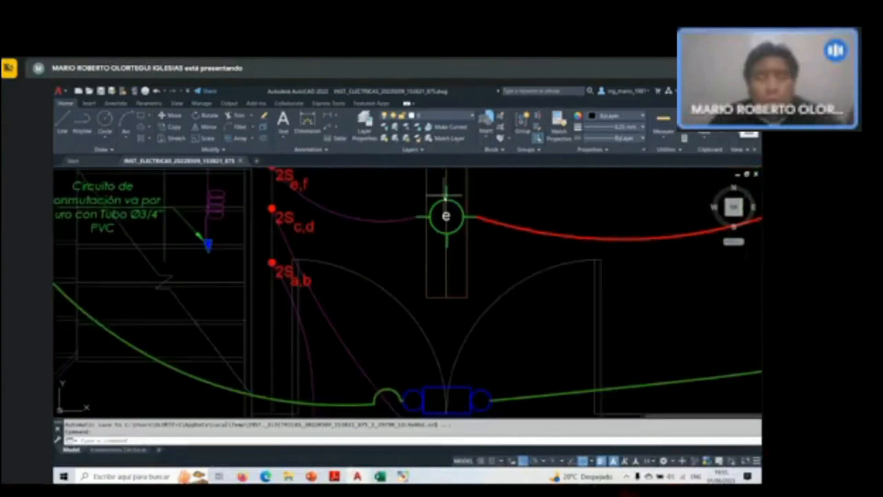
middle_drag(446, 195, 418, 265)
scroll(417, 266, down, 5)
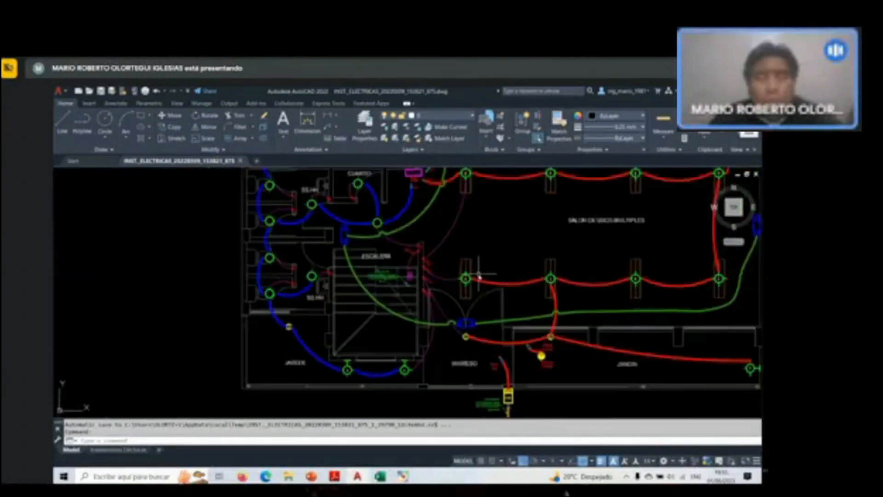
Inspect the first-level lighting circuit from the garden lights marked "a" and "b" through the SS.HH. and CUARTO lights.
scroll(369, 376, up, 6)
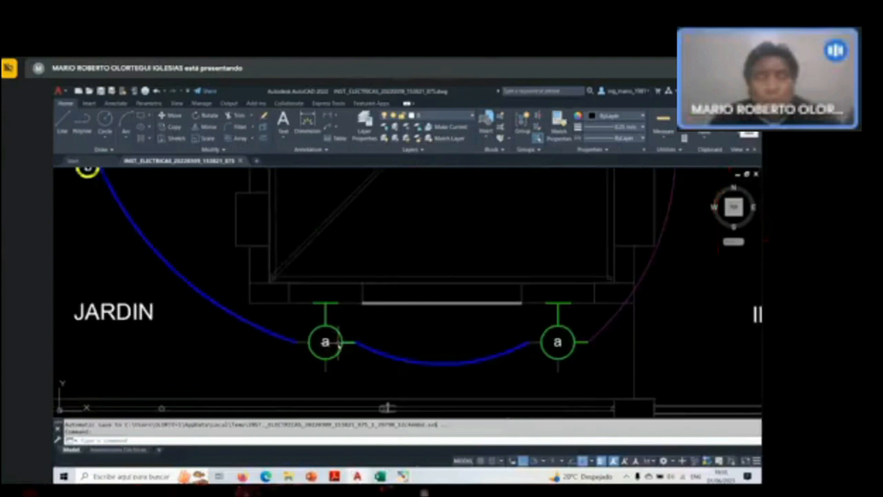
middle_drag(183, 182, 334, 300)
scroll(334, 300, down, 2)
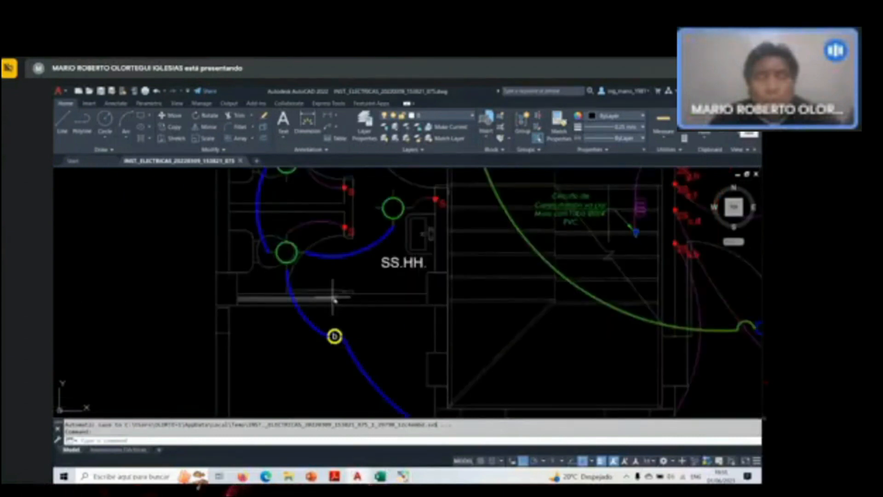
scroll(333, 299, up, 6)
scroll(333, 302, down, 7)
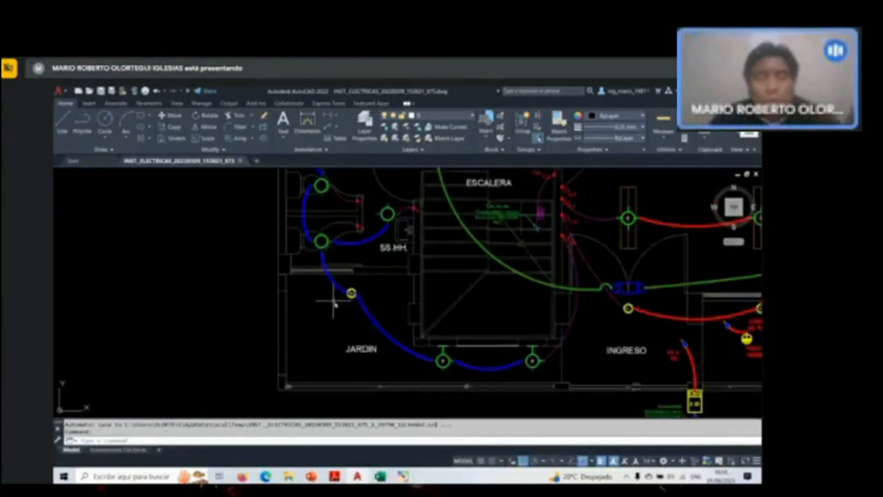
middle_drag(322, 307, 312, 307)
scroll(341, 298, up, 2)
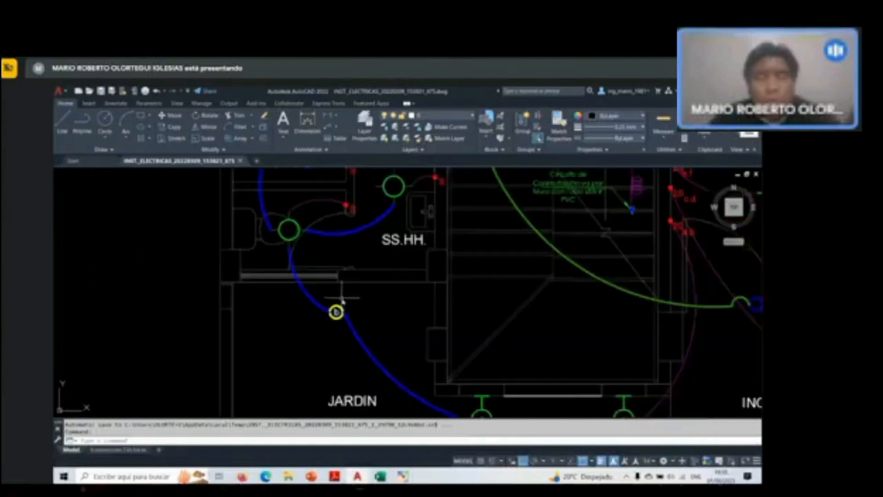
scroll(342, 298, up, 4)
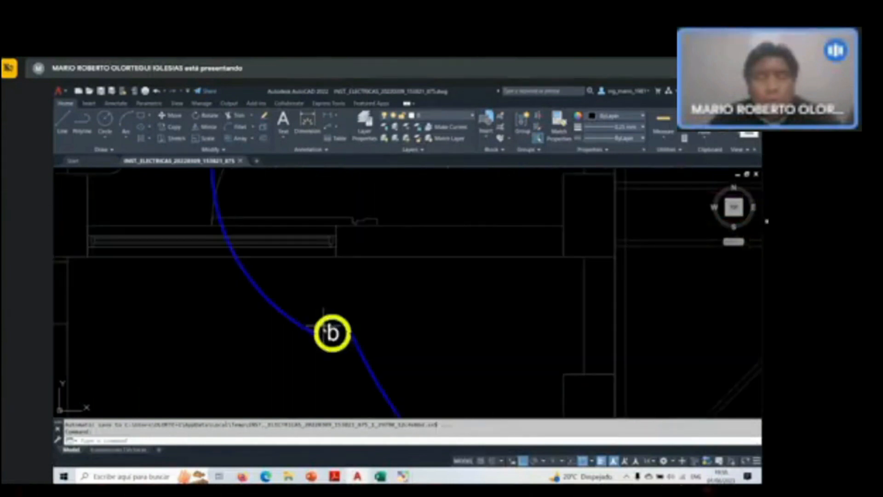
scroll(325, 329, down, 4)
middle_drag(315, 272, 301, 281)
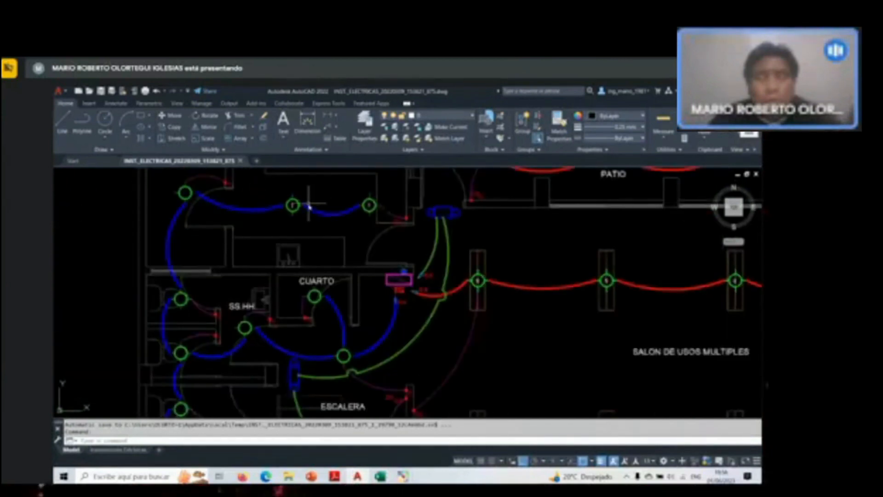
Examine the spot light, braquete and LED adosada luminaire symbols in the drawing's LEYENDA table.
scroll(309, 206, down, 6)
scroll(309, 206, down, 4)
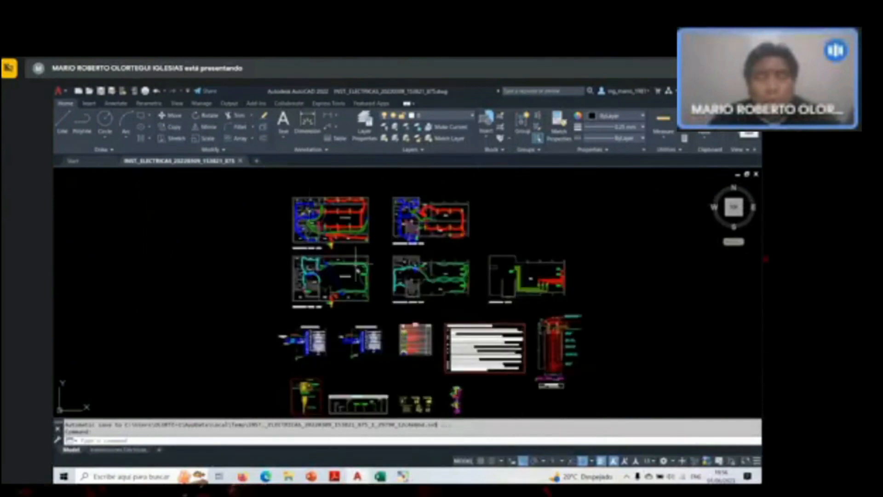
scroll(399, 345, up, 6)
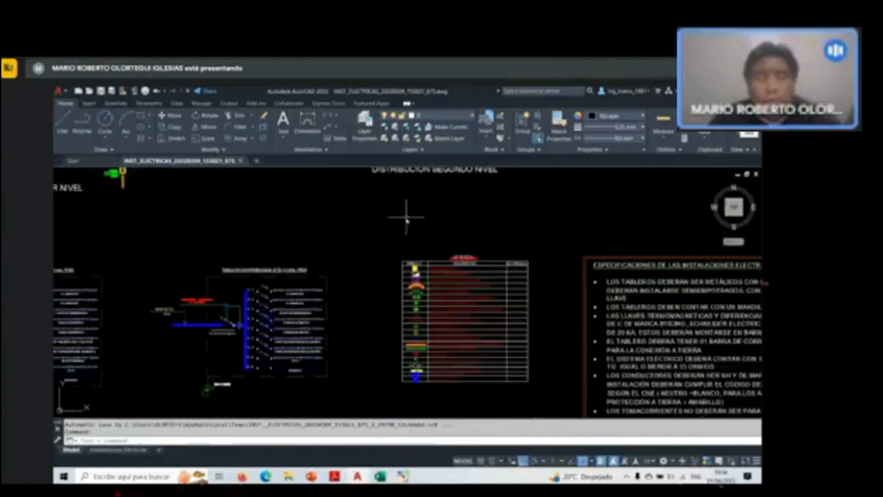
scroll(424, 317, up, 8)
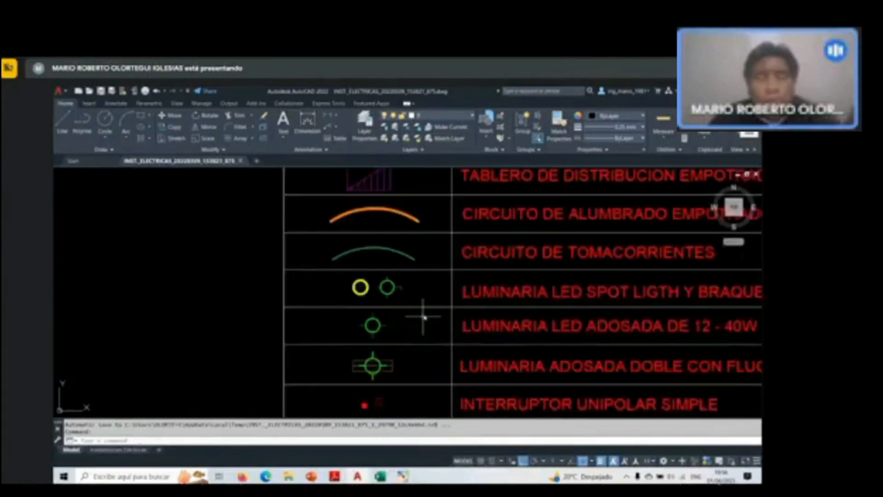
middle_drag(333, 286, 281, 273)
scroll(280, 273, down, 3)
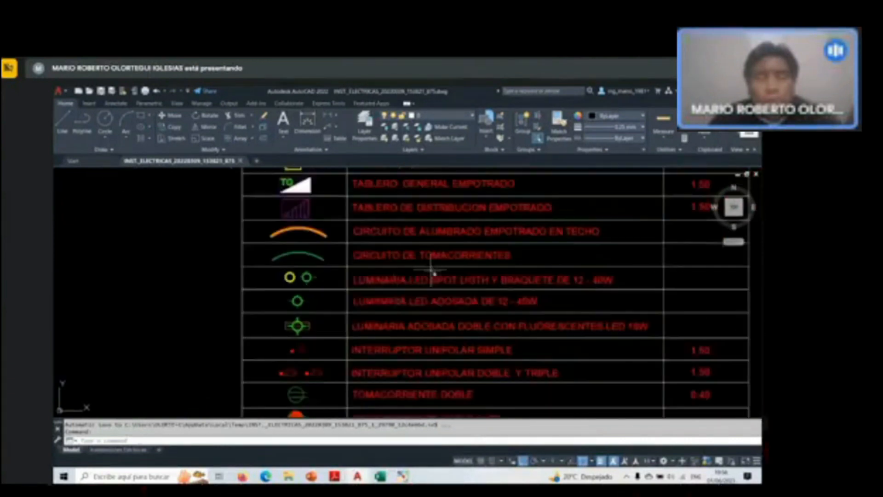
scroll(320, 278, up, 3)
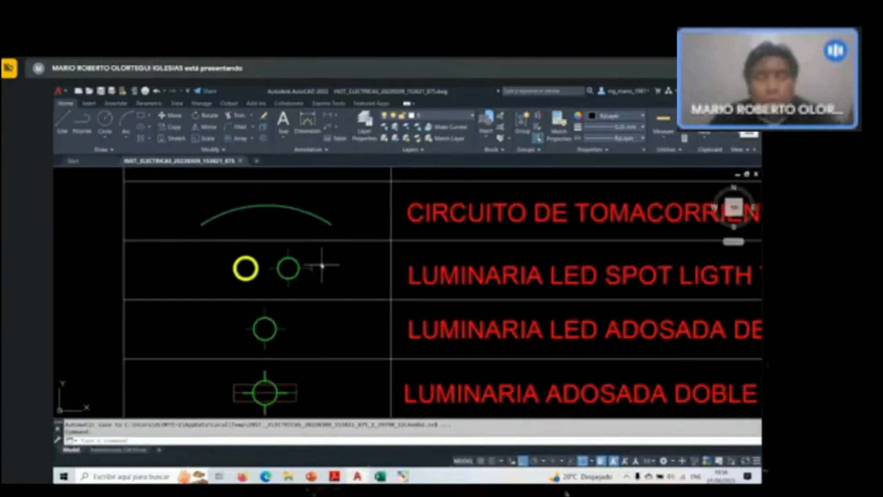
scroll(265, 286, down, 2)
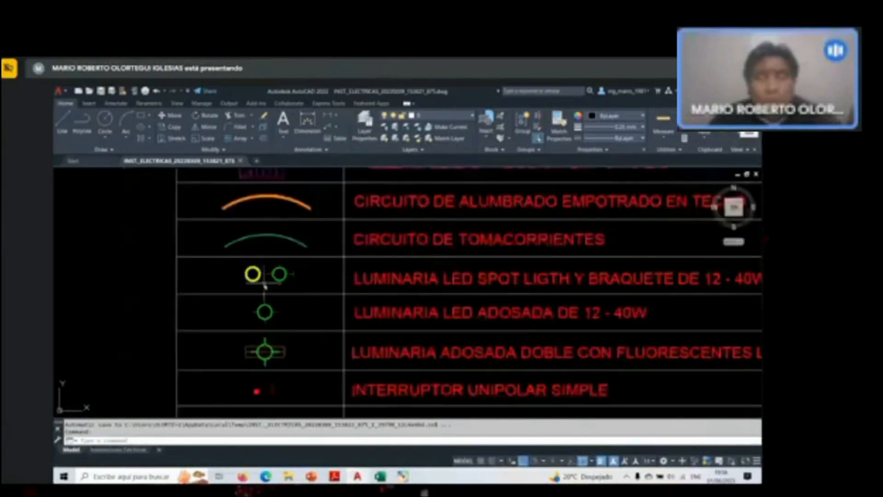
scroll(287, 322, up, 2)
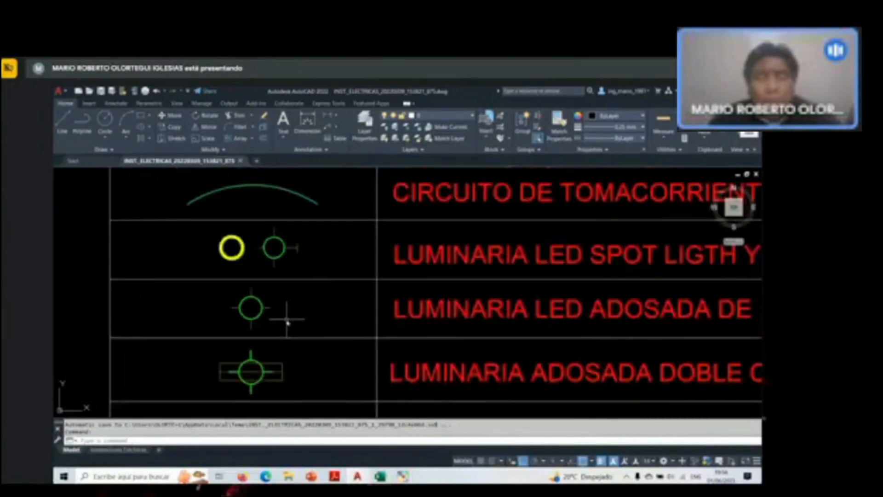
scroll(287, 322, down, 2)
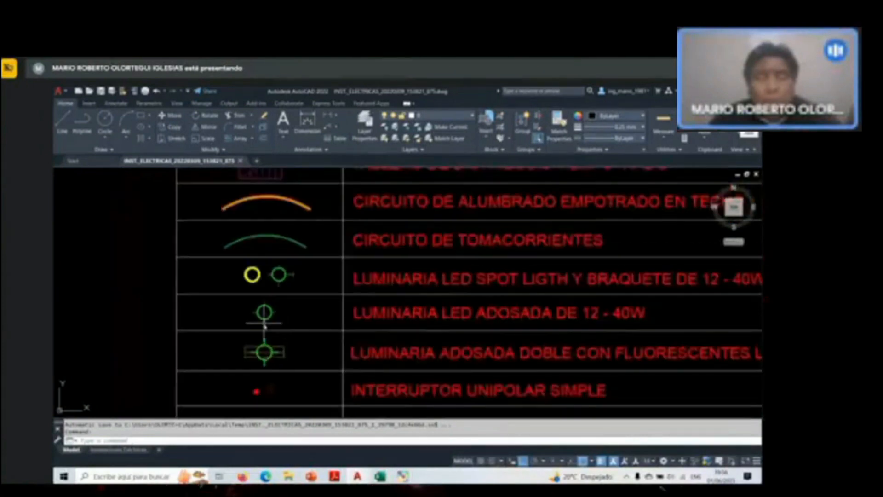
Examine the legend's descriptions and wattages for the LED adosada and double fluorescent luminaires and the switch rows below them.
scroll(265, 322, down, 2)
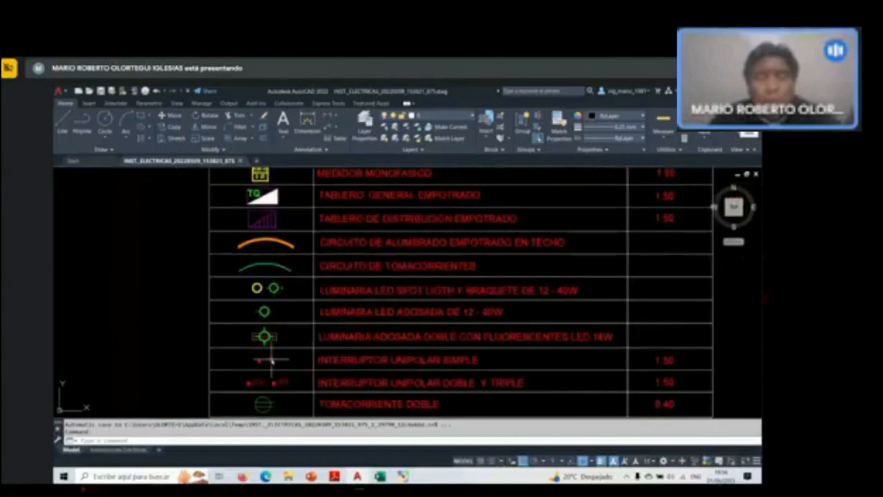
middle_drag(293, 339, 292, 336)
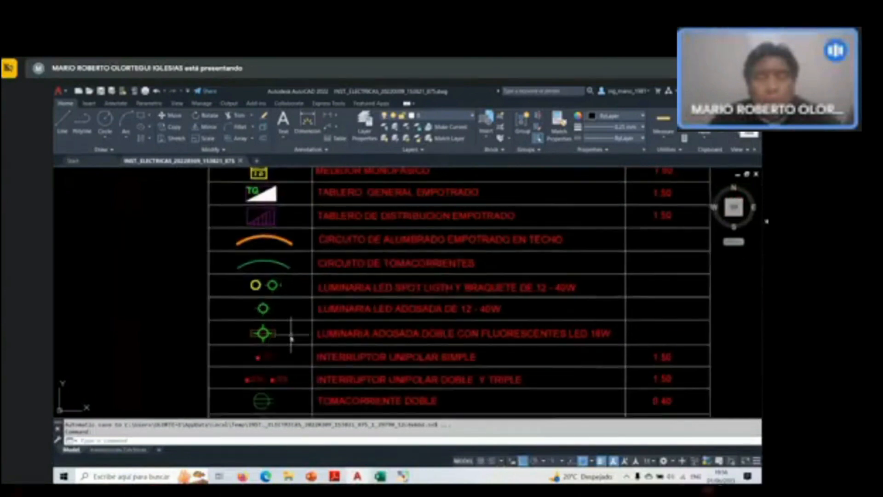
scroll(291, 336, up, 2)
scroll(277, 338, down, 2)
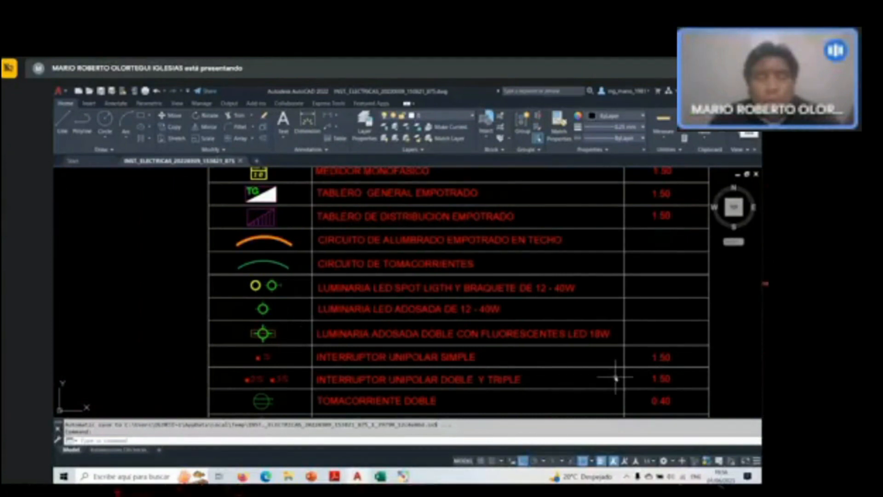
scroll(491, 317, up, 2)
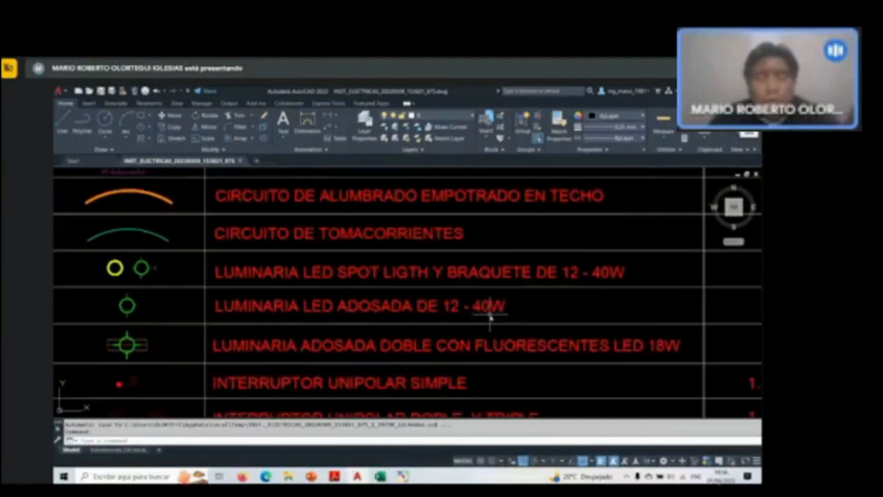
scroll(498, 322, down, 2)
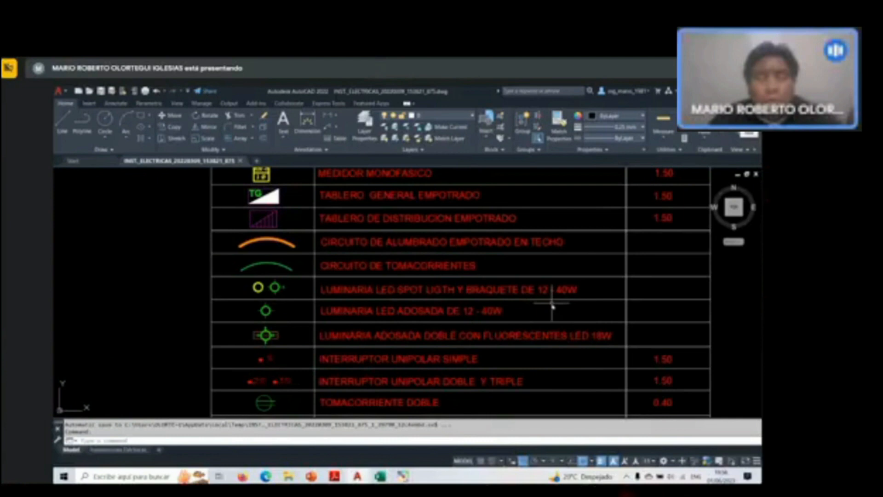
scroll(552, 306, down, 4)
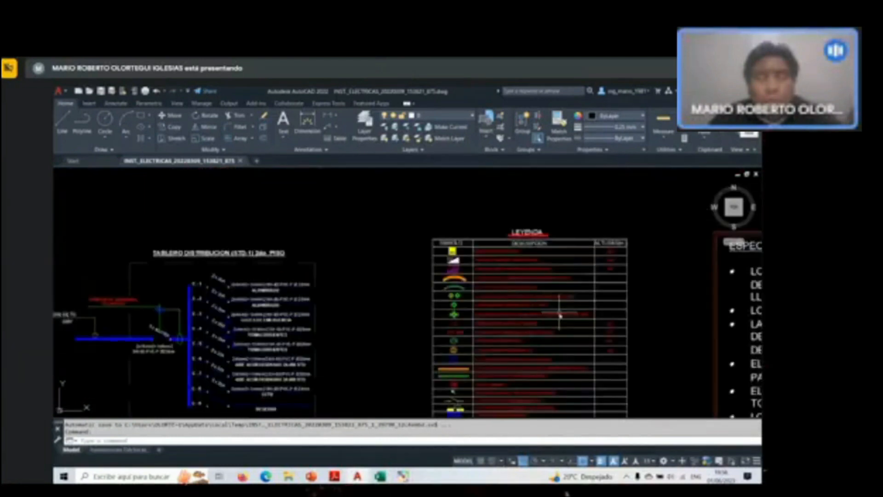
scroll(614, 395, down, 5)
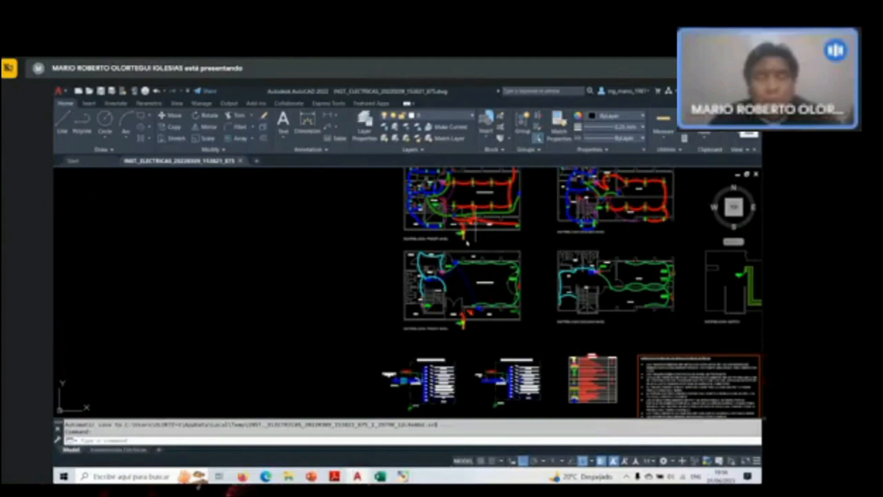
Switch to the Excel metrados sheet and enter DRICOICOS in cell C20, below PRIMER NIVEL.
click(380, 476)
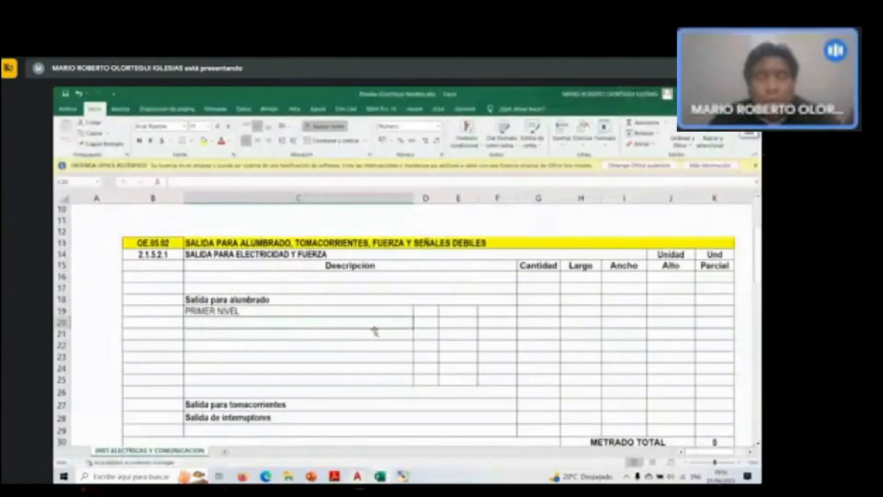
text(D)
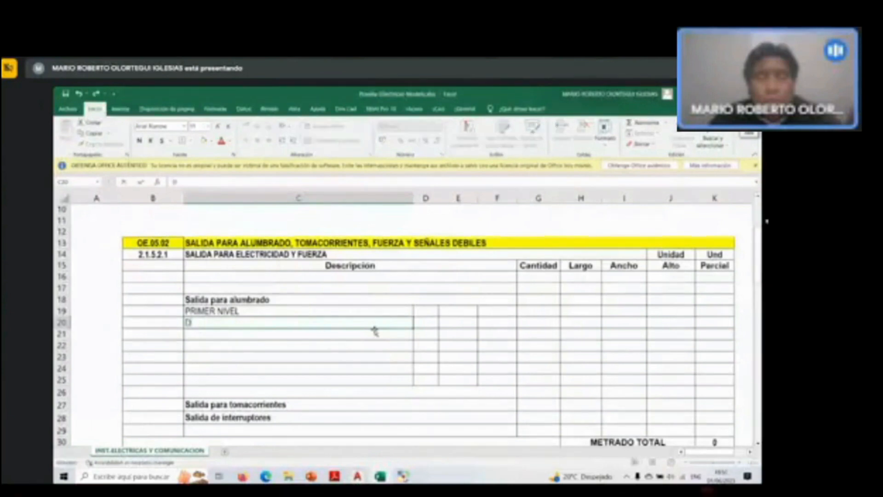
text(RICOI)
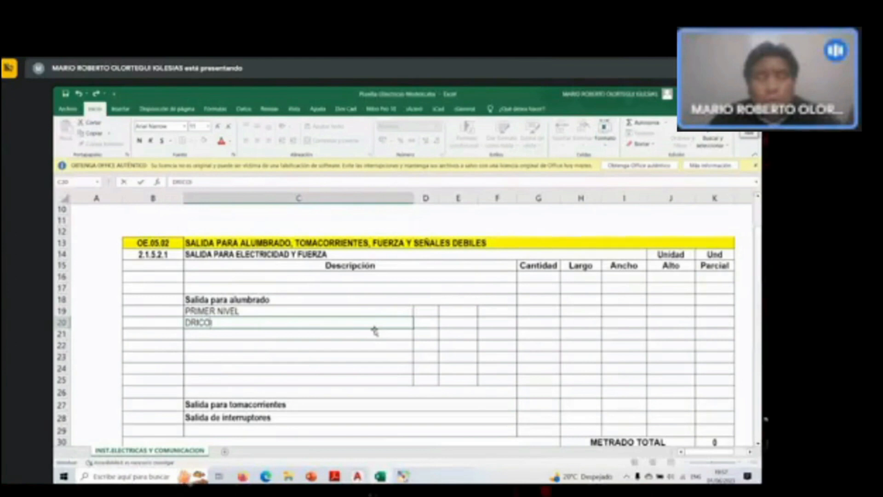
text( O)
key(BackSpace)
key(BackSpace)
text(ICOS)
Enter BRAQUET in cell C22 and FLUORECENTE in cell C24 as further first-level lighting outlet types.
click(240, 344)
text(BRAQUET)
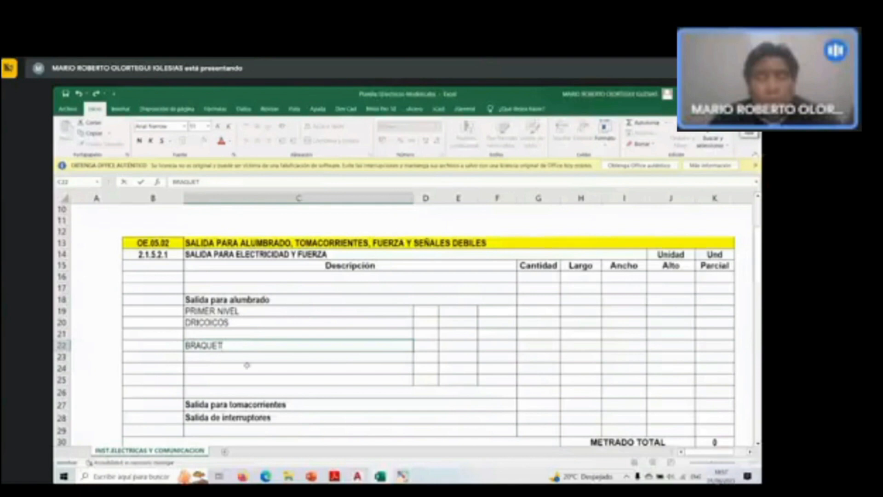
click(220, 366)
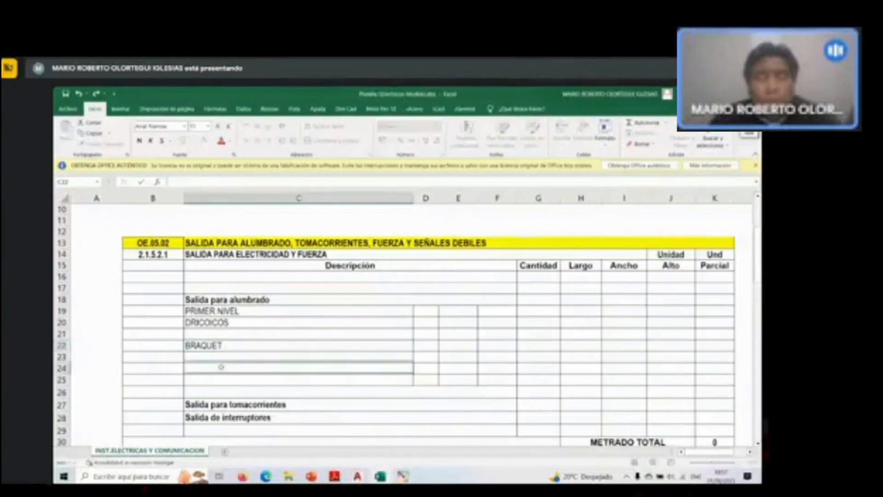
text(FLU)
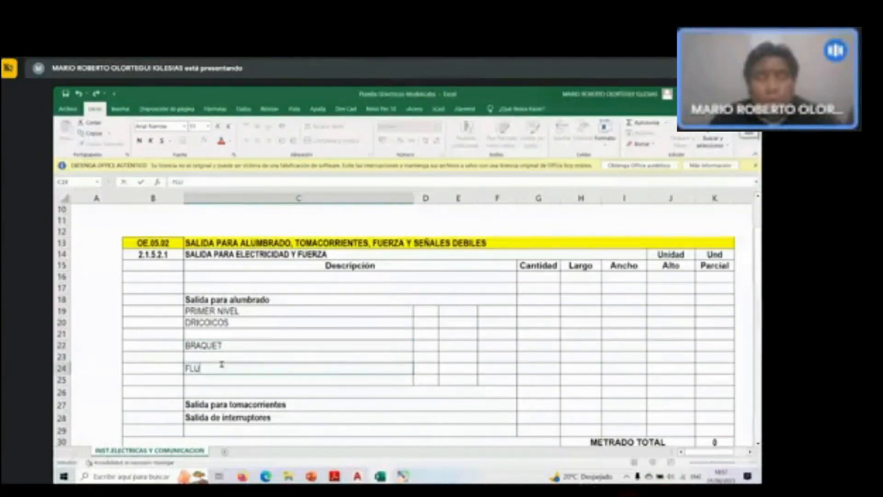
text(ORECENTE)
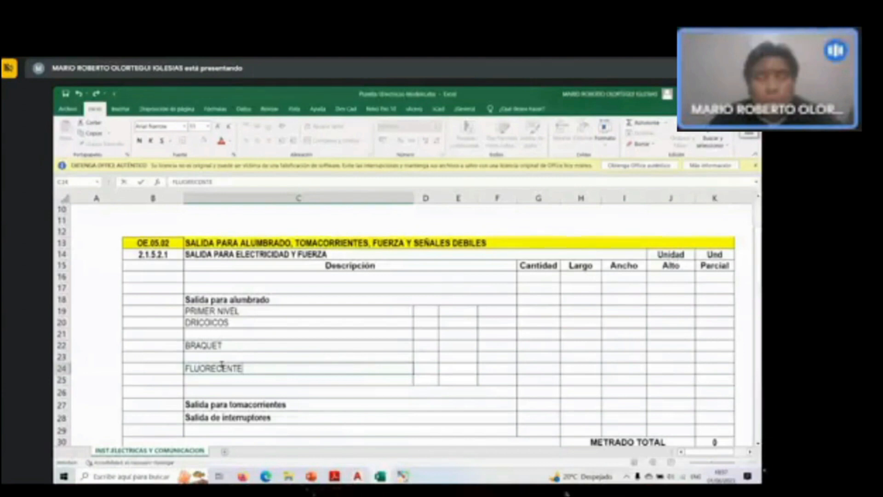
key(Return)
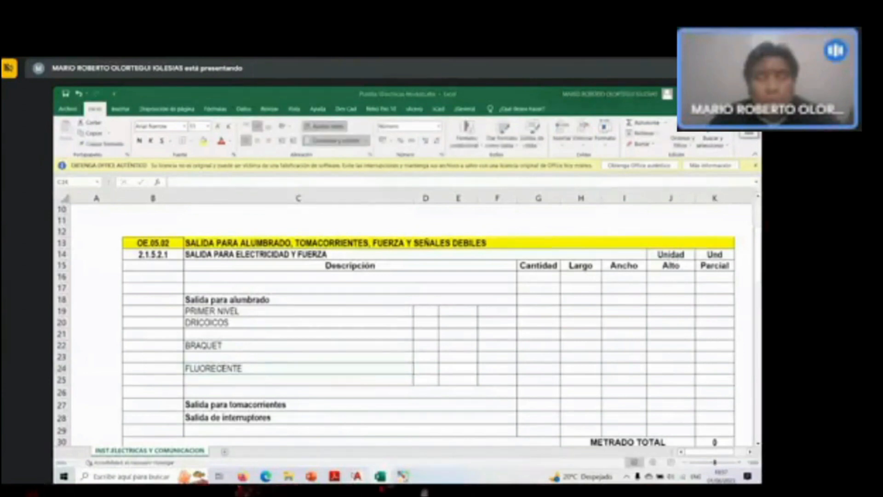
Switch to the AutoCAD drawing and isolate the layer of the yellow light marked "C" near INGRESO on the first-level lighting plan.
click(355, 476)
scroll(374, 370, down, 4)
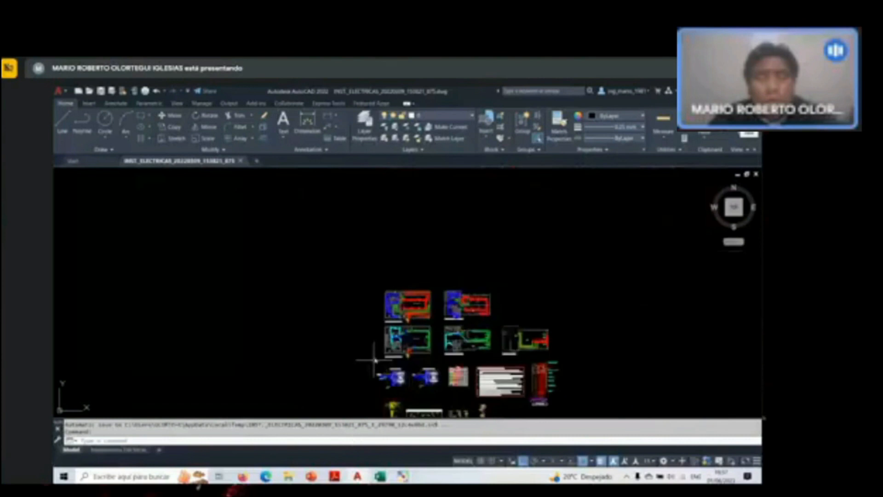
scroll(416, 321, up, 6)
scroll(385, 296, up, 5)
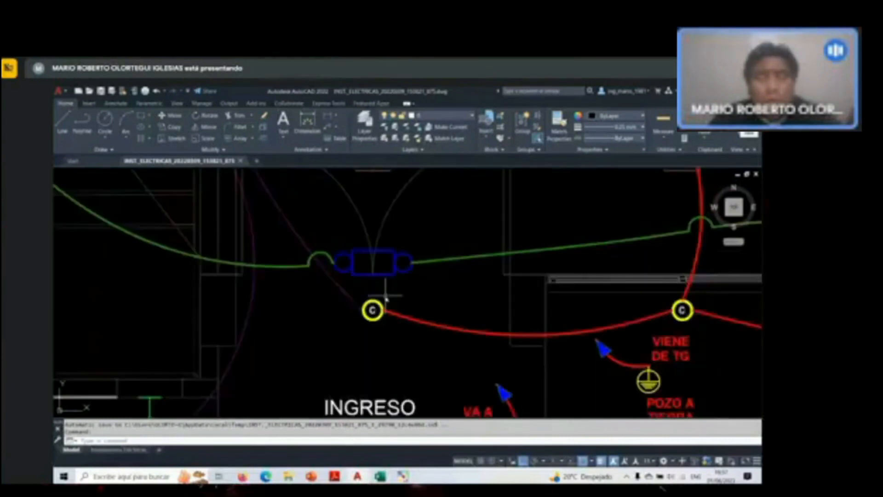
scroll(386, 296, up, 4)
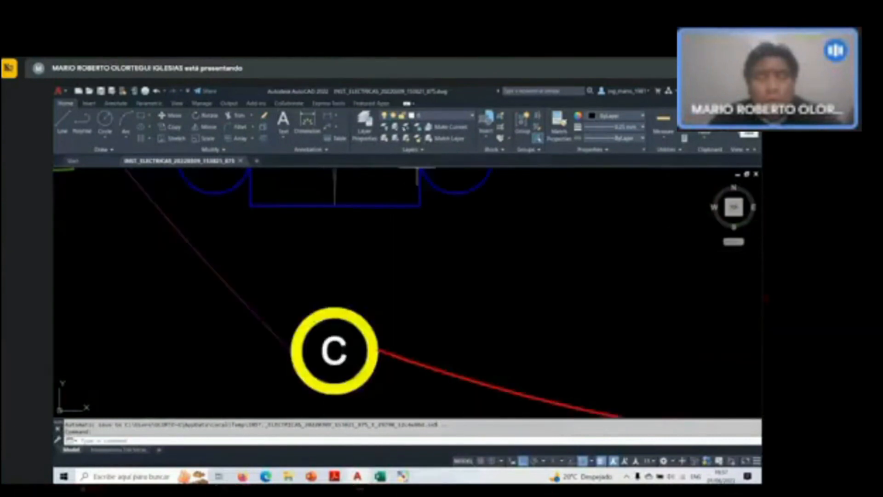
click(395, 126)
key(Return)
scroll(375, 310, down, 8)
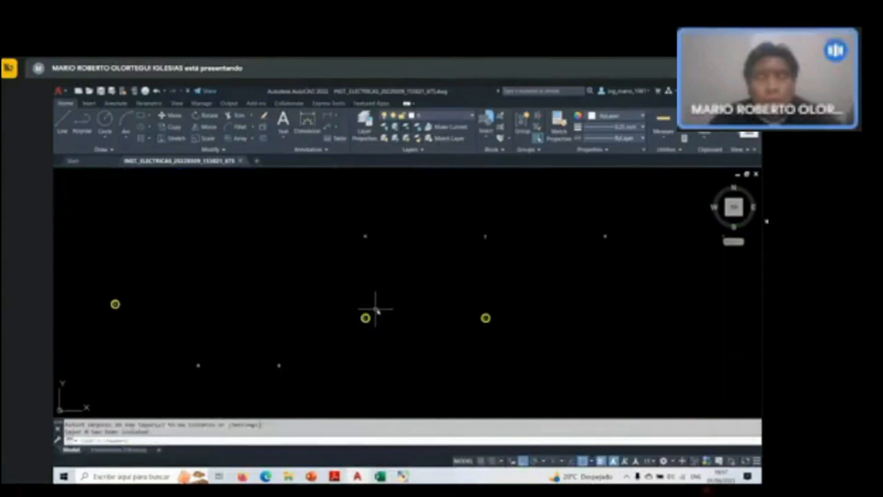
middle_drag(379, 307, 347, 317)
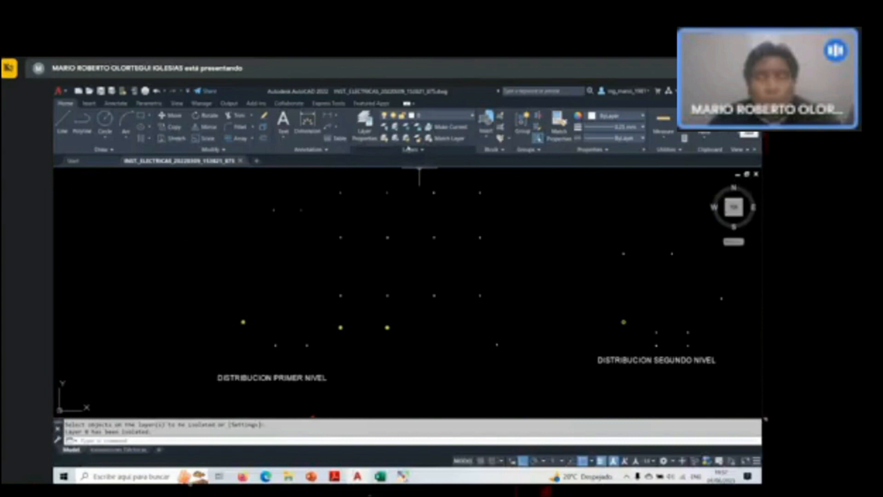
Unisolate the layers to bring back the full first-level lighting plan around INGRESO and the stair.
click(395, 138)
scroll(316, 334, up, 2)
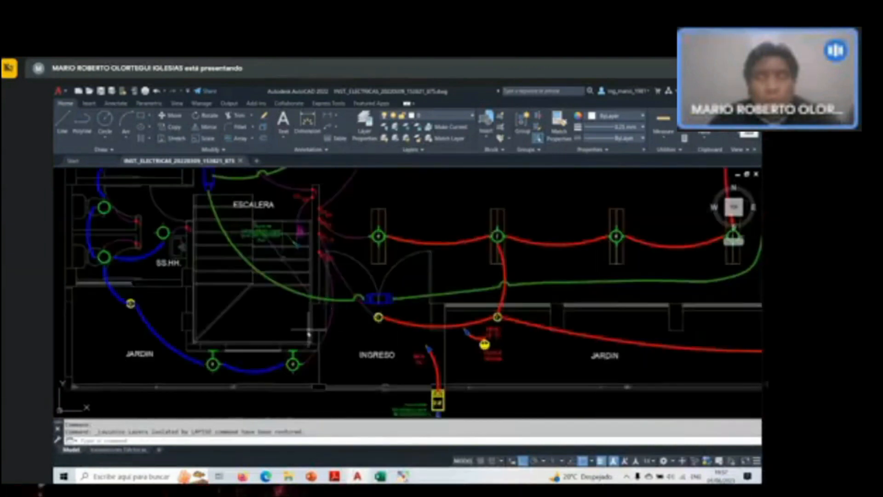
scroll(302, 335, down, 2)
scroll(302, 335, up, 2)
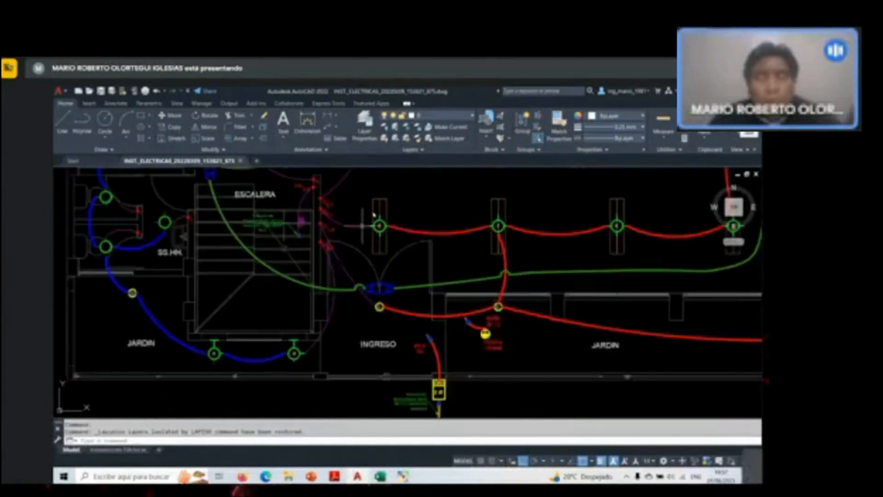
Try isolating the layers of the wall light marked "a" beside INGRESO, and restore all hidden layers.
text(layiso)
key(Return)
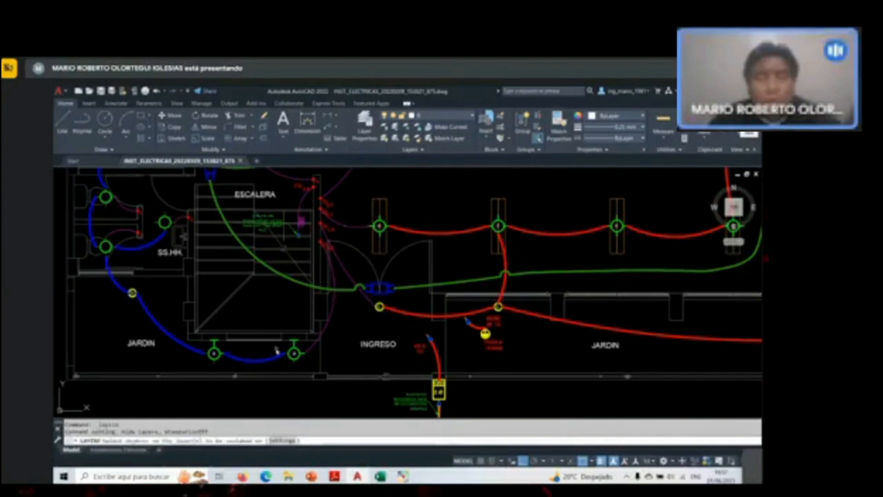
scroll(287, 353, up, 3)
click(321, 320)
click(313, 341)
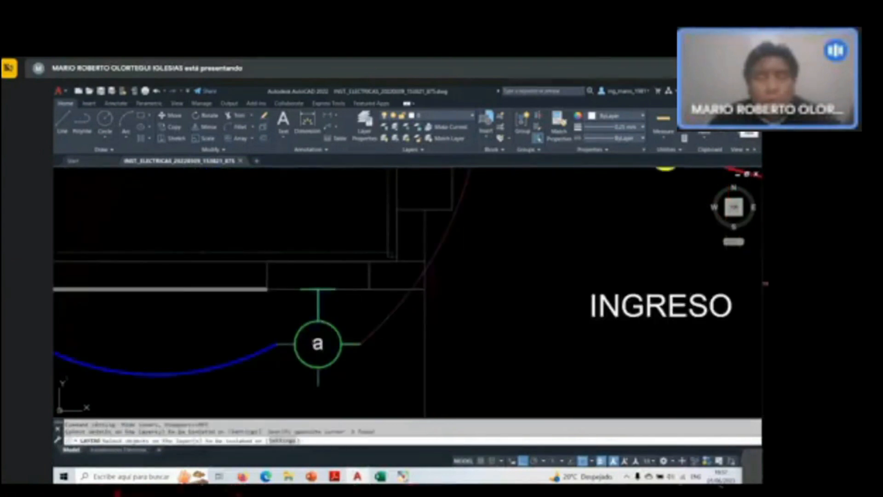
key(Return)
scroll(337, 310, down, 10)
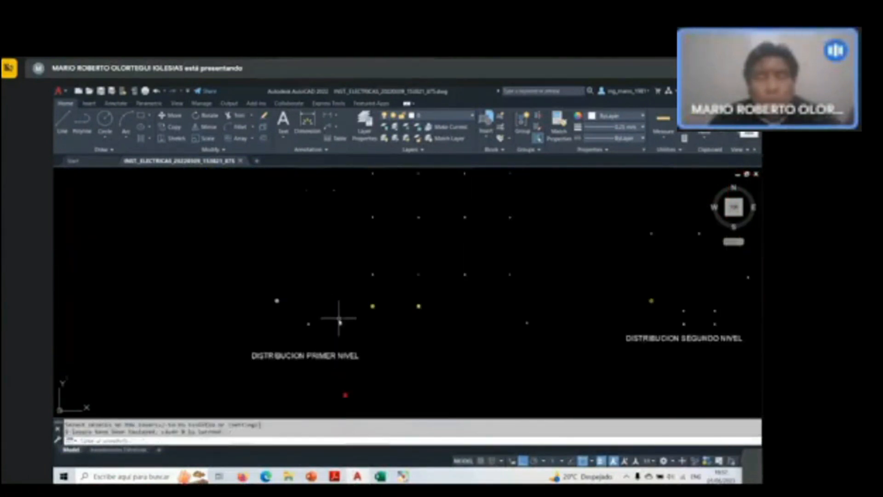
scroll(402, 249, up, 2)
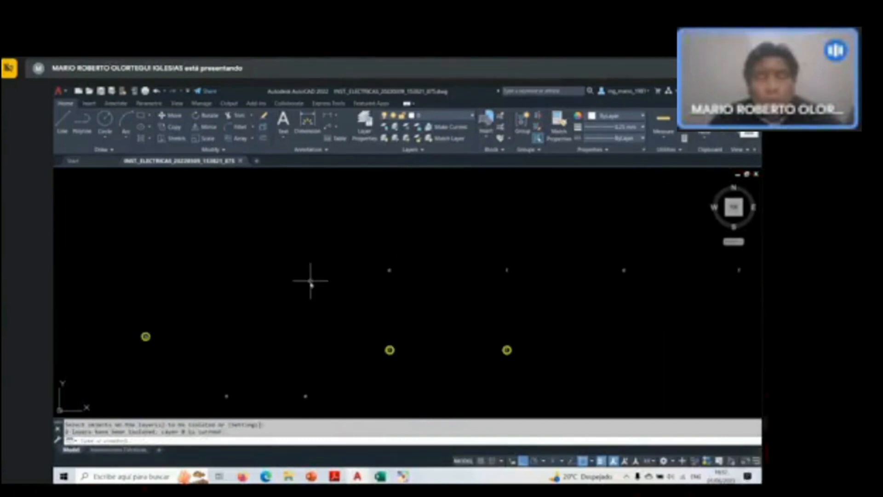
text(layuniso)
key(Return)
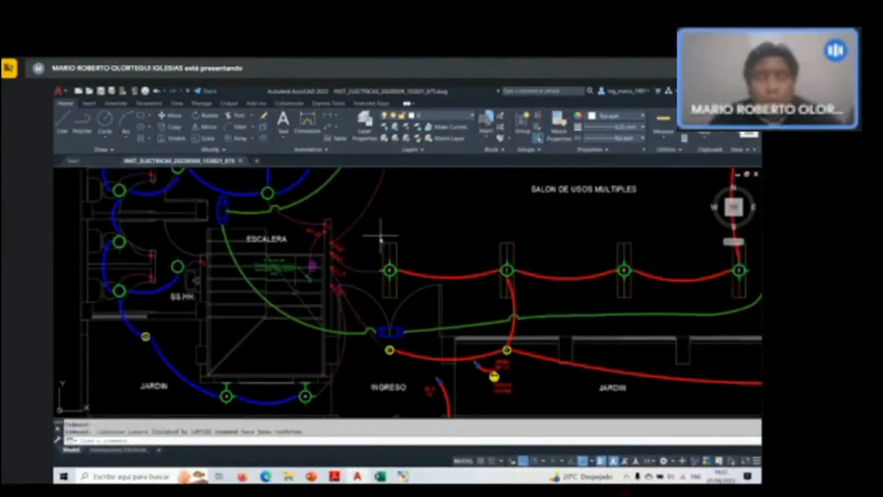
Switch to the metrados sheet in Excel and enter 8 as the BRAQUET quantity in cell G22.
middle_drag(381, 237, 402, 180)
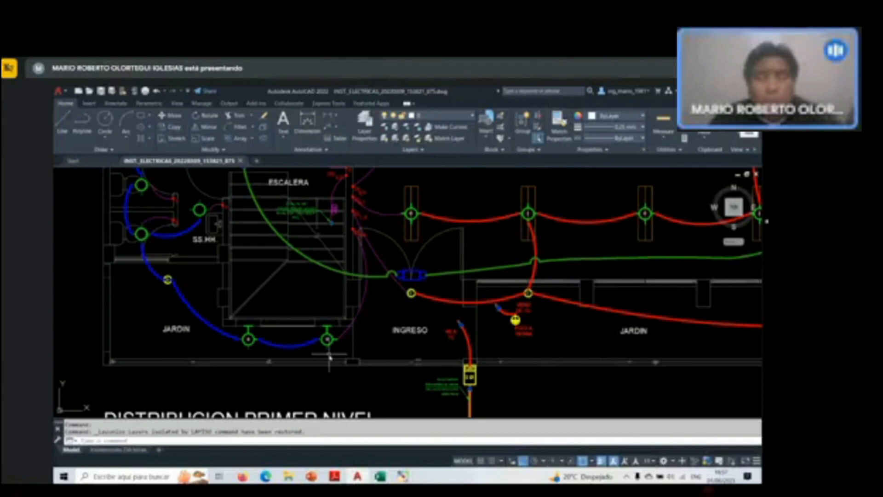
key(alt+Tab)
click(540, 345)
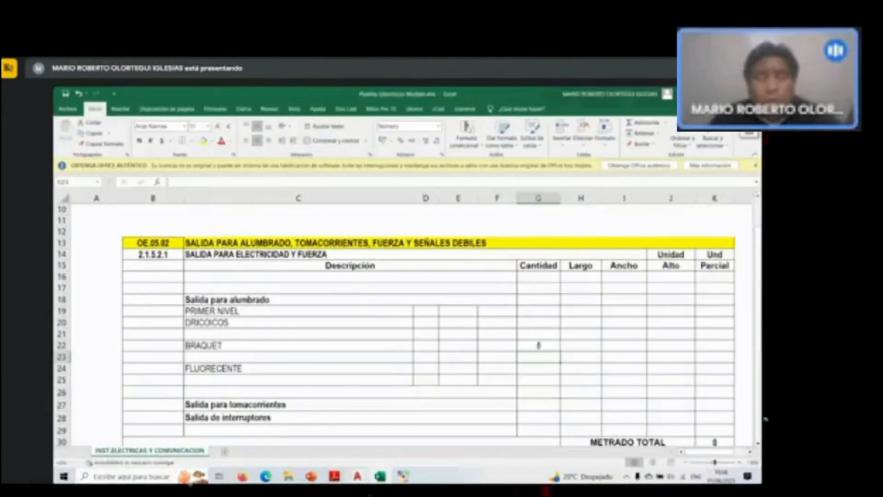
Switch to AutoCAD, count off the fluorescent fixtures in SALON DE USOS MULTIPLES with green pen strokes, and clear the marks.
key(alt+Tab)
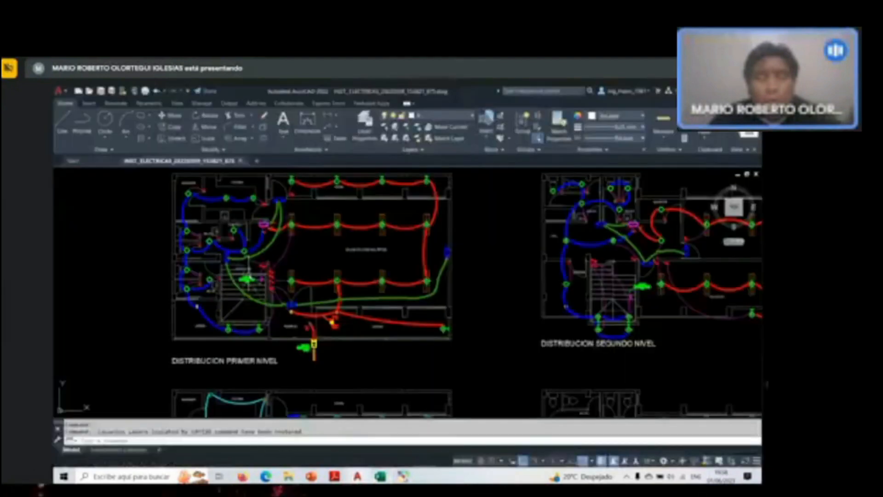
scroll(246, 220, up, 2)
scroll(355, 284, down, 2)
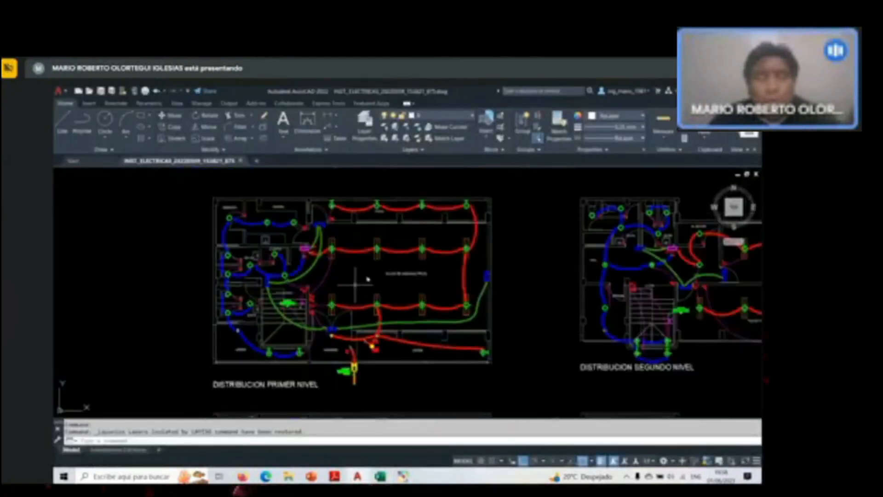
click(749, 133)
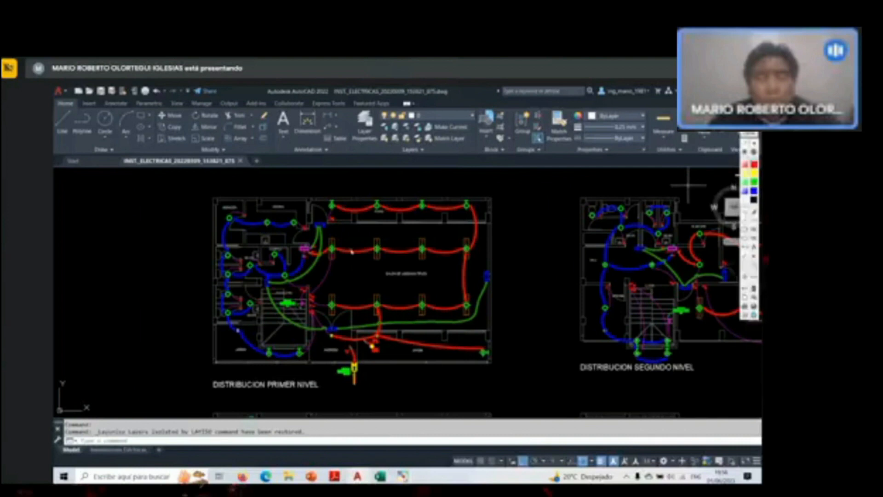
drag(347, 239, 332, 248)
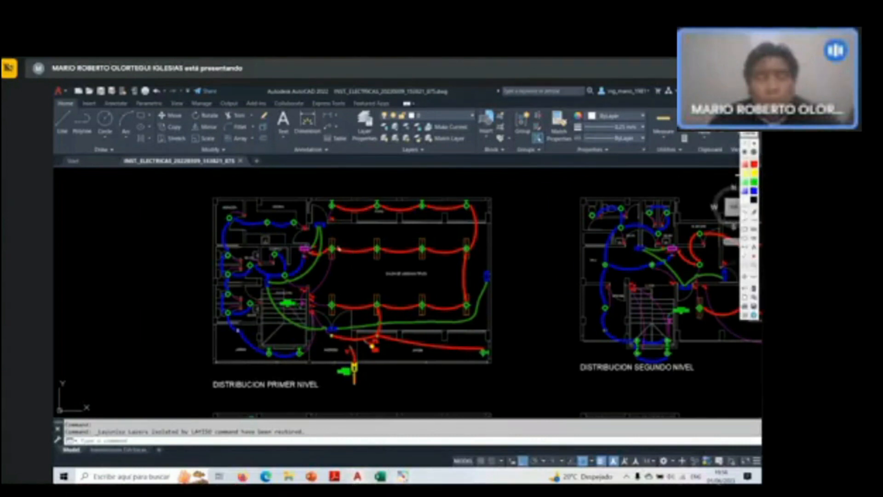
drag(341, 239, 325, 261)
drag(389, 232, 359, 269)
drag(429, 240, 415, 261)
drag(479, 241, 455, 255)
drag(477, 300, 459, 313)
drag(434, 299, 363, 322)
drag(351, 303, 330, 315)
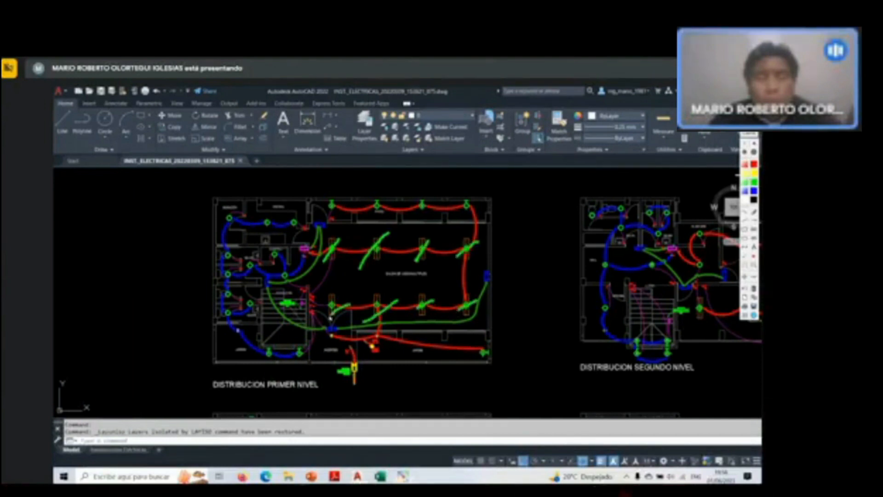
key(Escape)
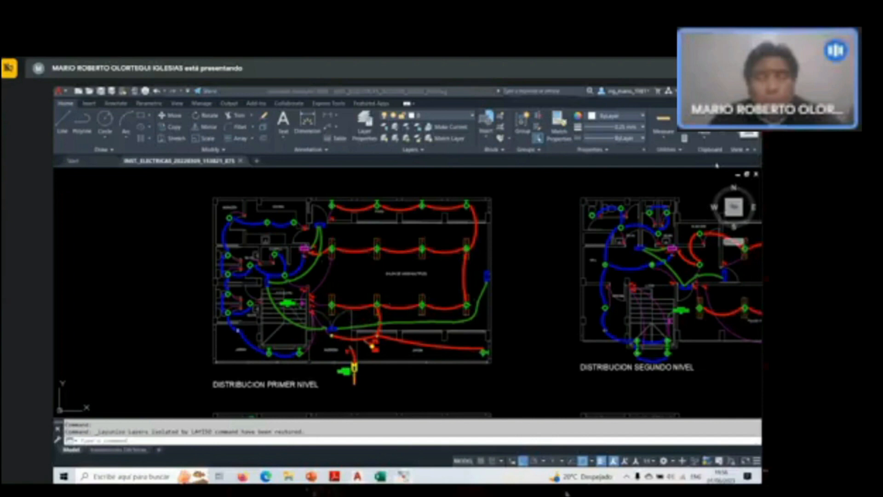
Switch to Excel, enter 8 as the FLUORECENTE quantity in cell G24, and select the DRICOICOS quantity cell G20.
key(alt+Tab)
click(539, 368)
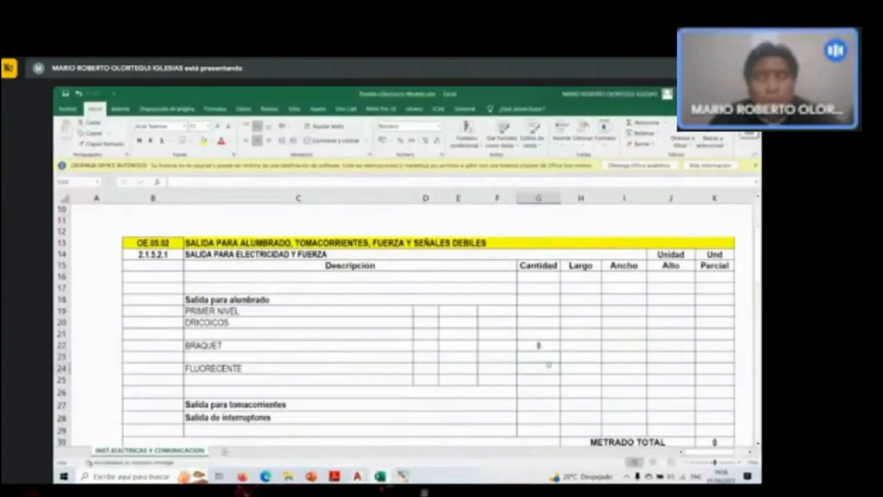
text(8)
key(Return)
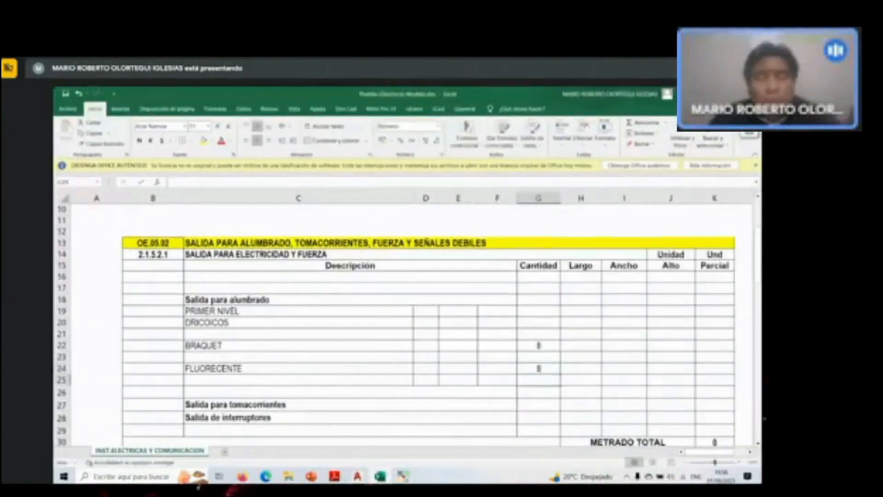
click(548, 326)
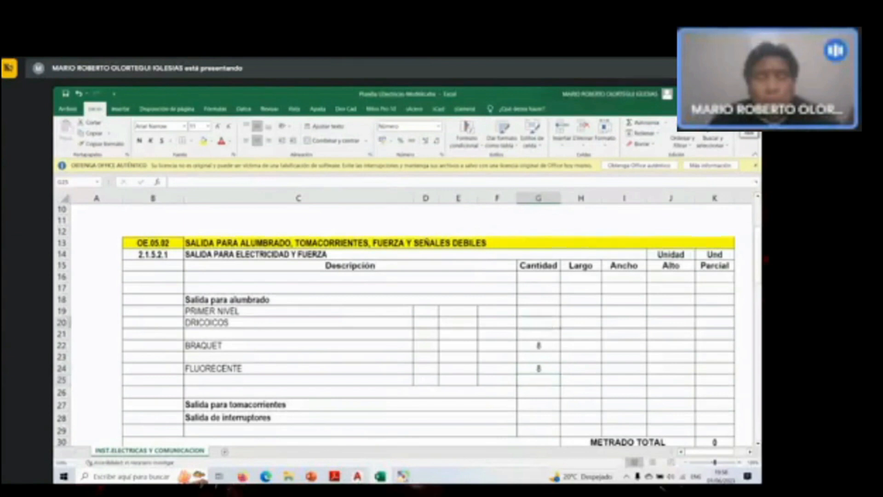
Switch to AutoCAD, count off the round ceiling lights on the first level's blue circuit with green strokes, and clear the marks.
key(alt+Tab)
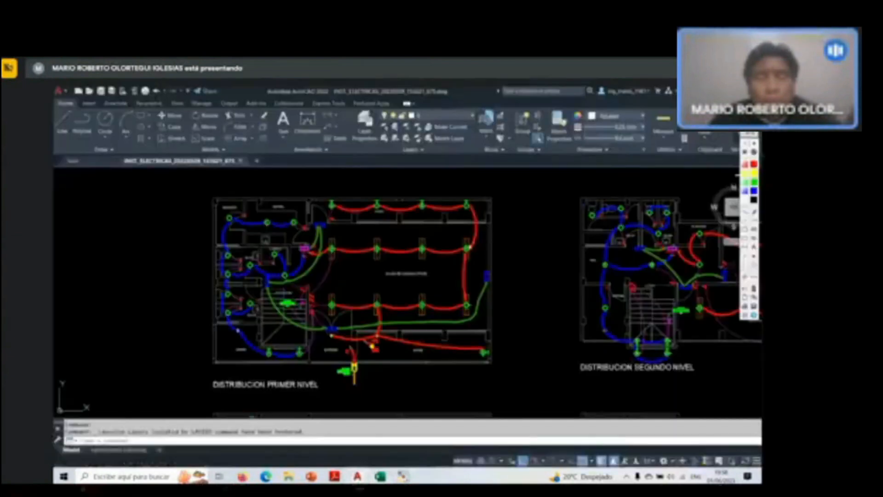
drag(288, 216, 302, 227)
drag(264, 214, 269, 225)
mouse_move(223, 249)
mouse_down()
mouse_move(235, 263)
mouse_move(283, 261)
mouse_move(244, 319)
mouse_up()
drag(222, 317, 239, 310)
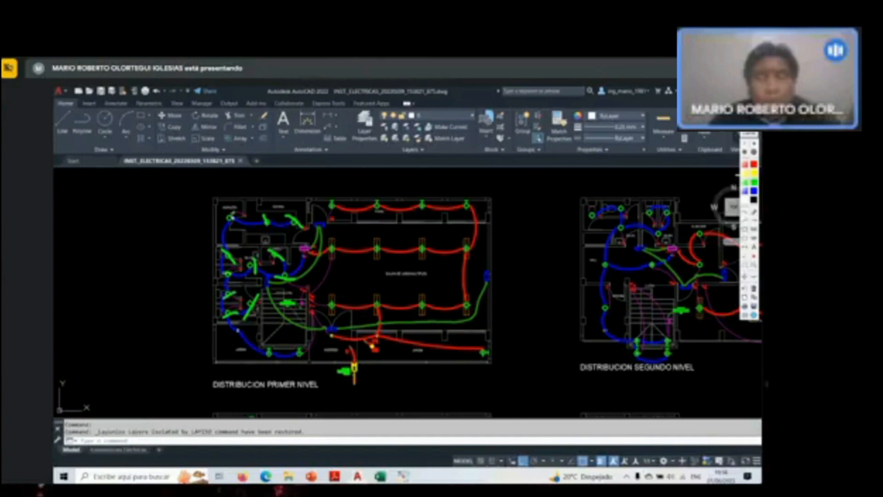
drag(220, 231, 236, 213)
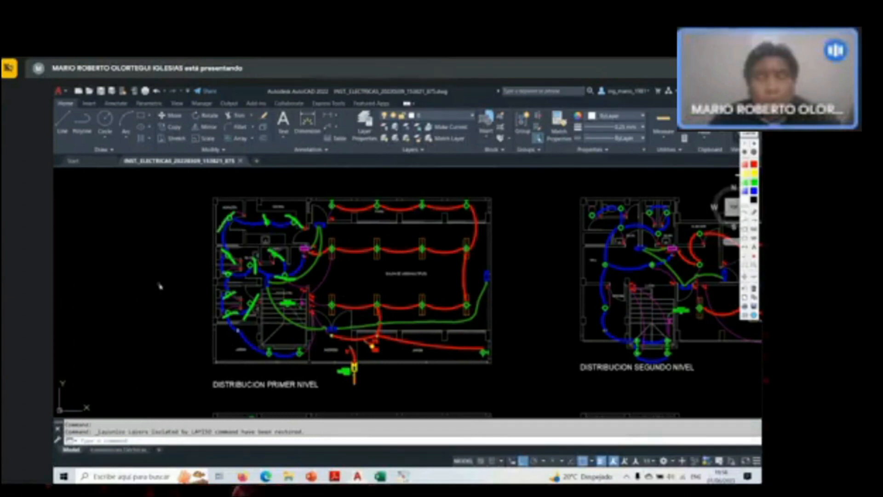
key(Escape)
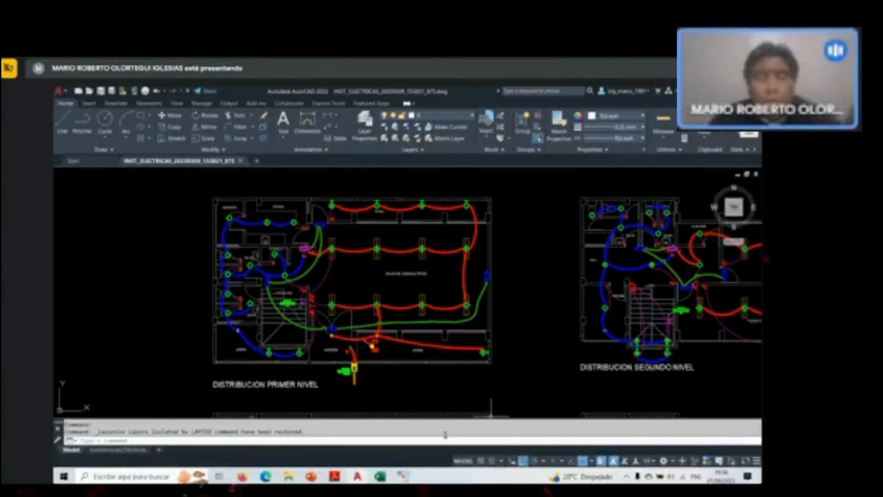
Switch to Excel and enter 11 as the DRICOICOS quantity in cell G20.
key(alt+Tab)
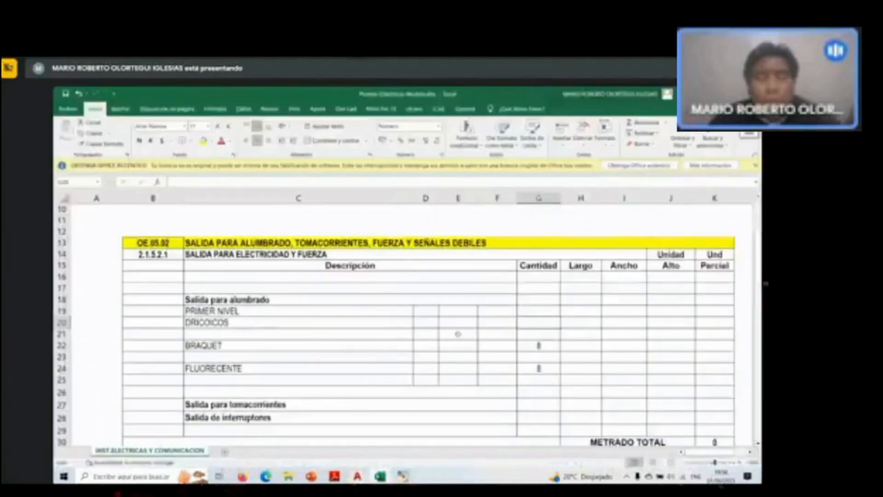
text(11)
key(Return)
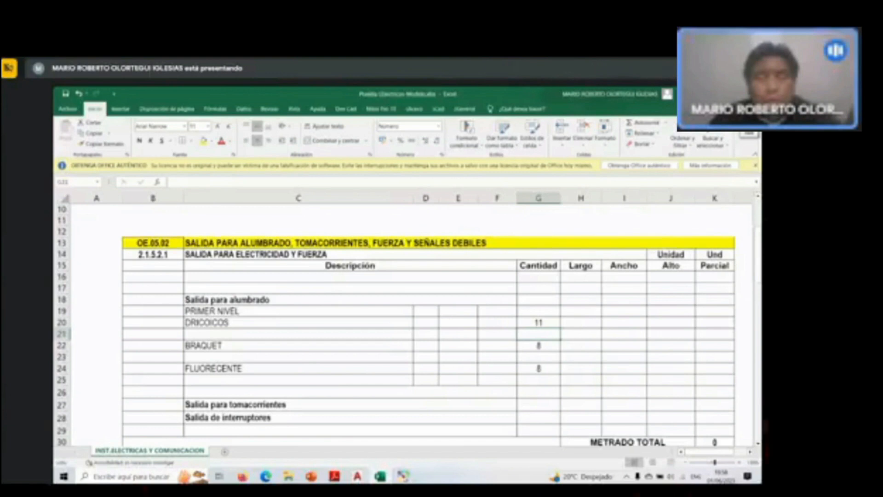
Switch to AutoCAD and examine the luminaire symbols and their descriptions in the LEYENDA table.
key(alt+Tab)
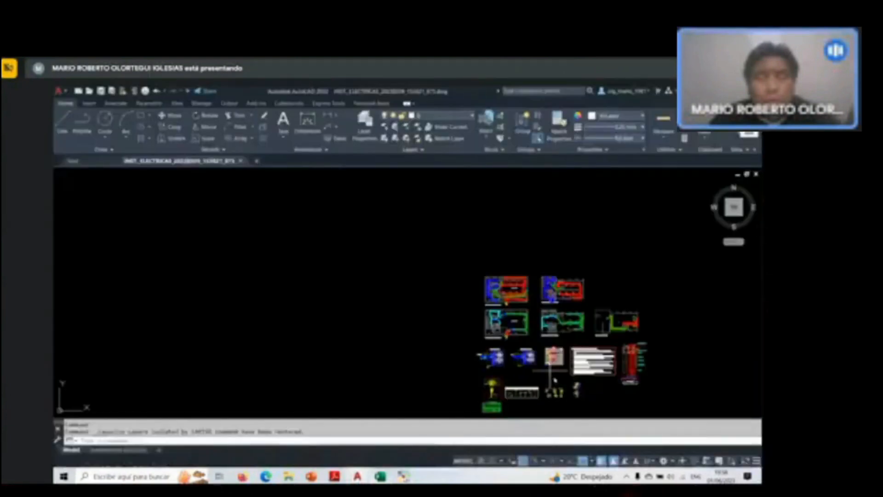
scroll(554, 379, up, 10)
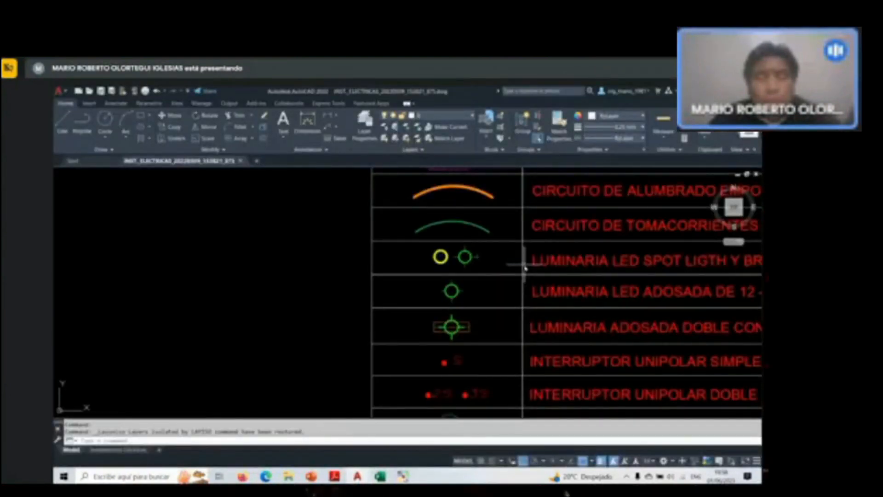
middle_drag(655, 317, 492, 321)
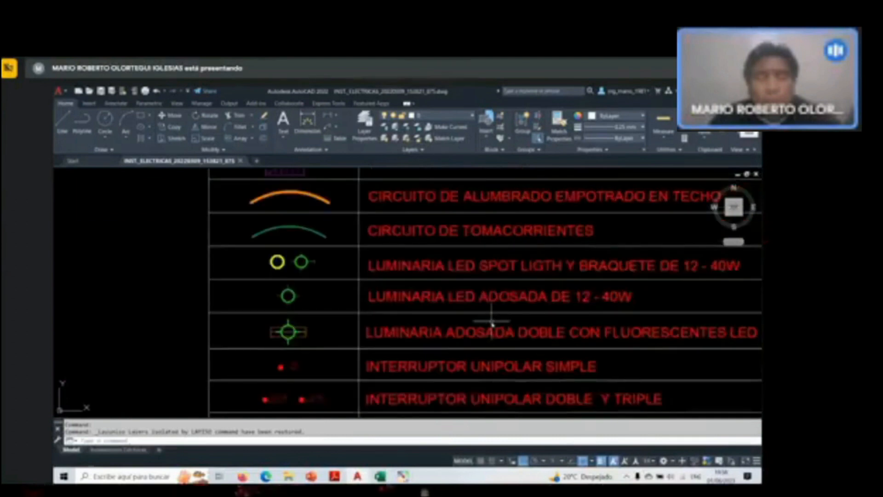
scroll(297, 298, up, 2)
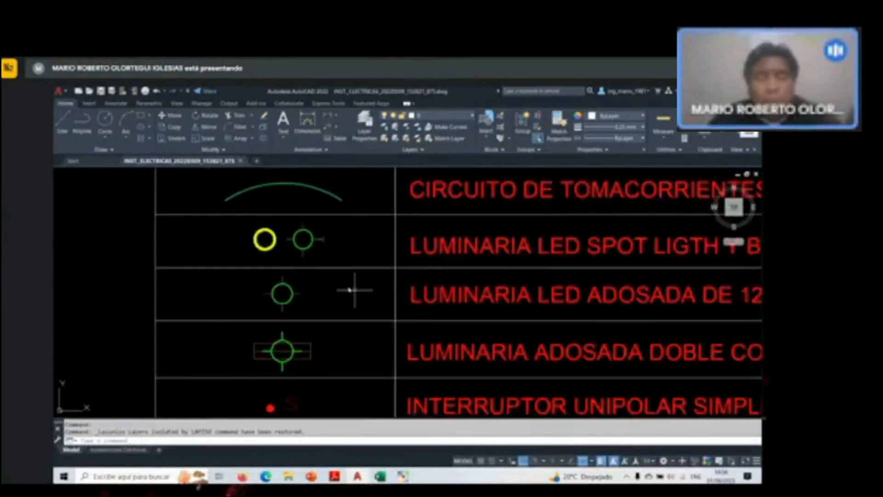
scroll(355, 290, down, 2)
middle_drag(293, 276, 372, 313)
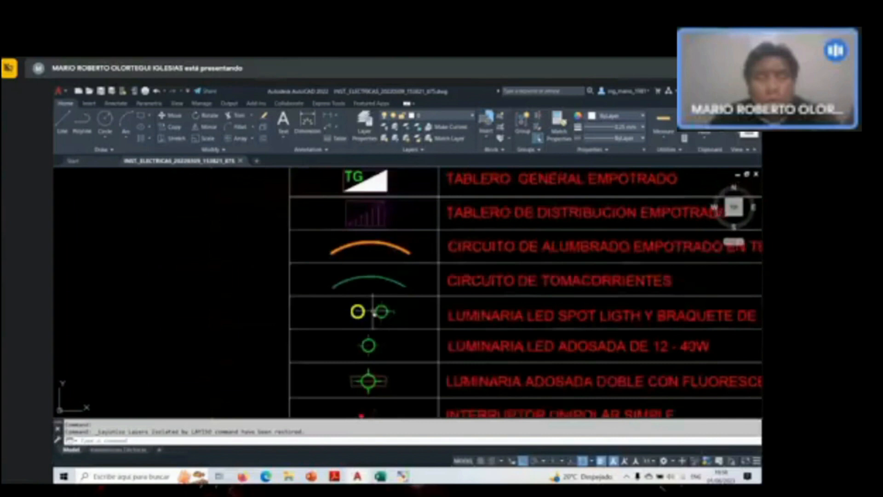
scroll(373, 313, down, 3)
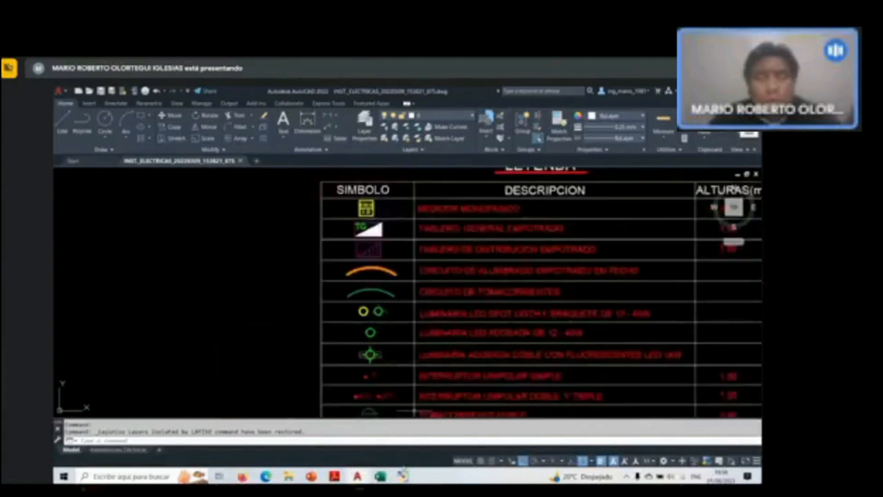
Switch to Excel and set the BRAQUET quantity in cell G22 to 11.
click(380, 476)
click(553, 346)
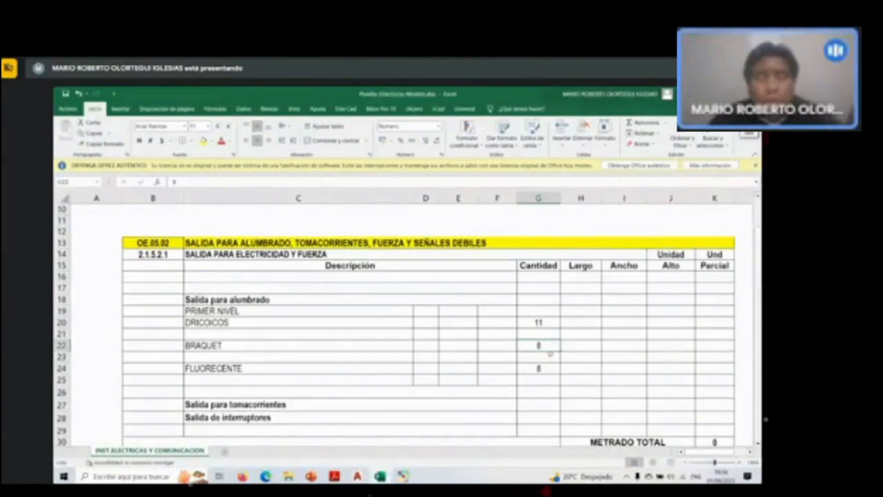
text(11)
key(Return)
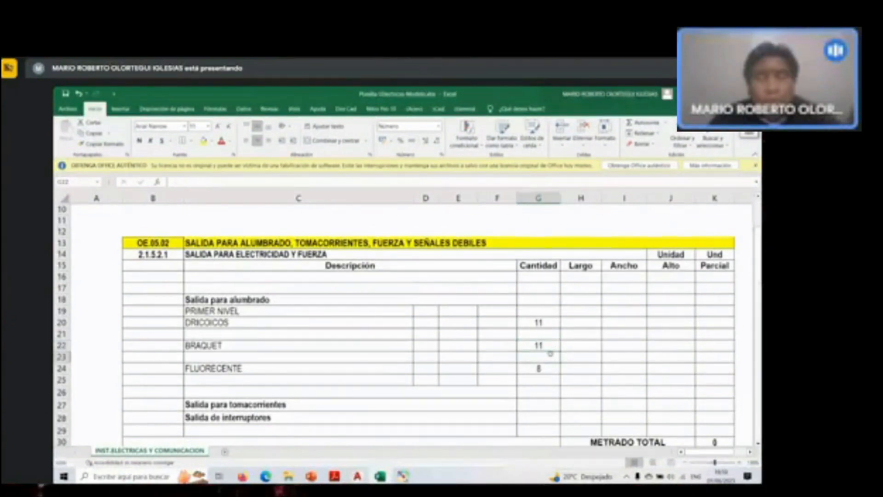
Insert seven blank rows at rows 28 to 34, between Salida para tomacorrientes and Salida de interruptores.
click(191, 322)
drag(206, 322, 510, 366)
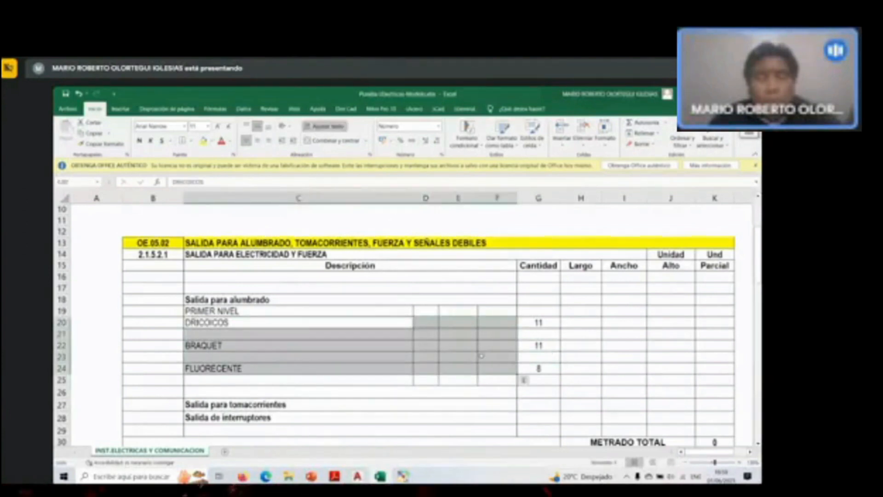
scroll(488, 361, down, 2)
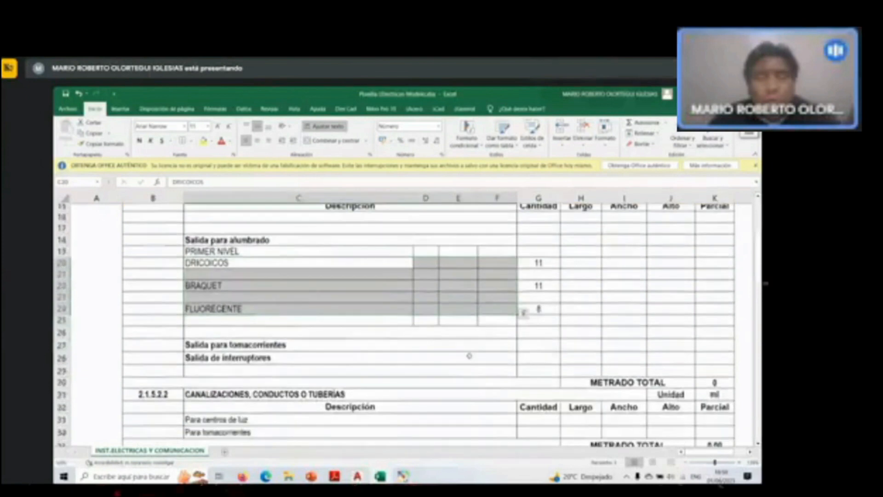
scroll(469, 355, down, 1)
drag(62, 351, 59, 420)
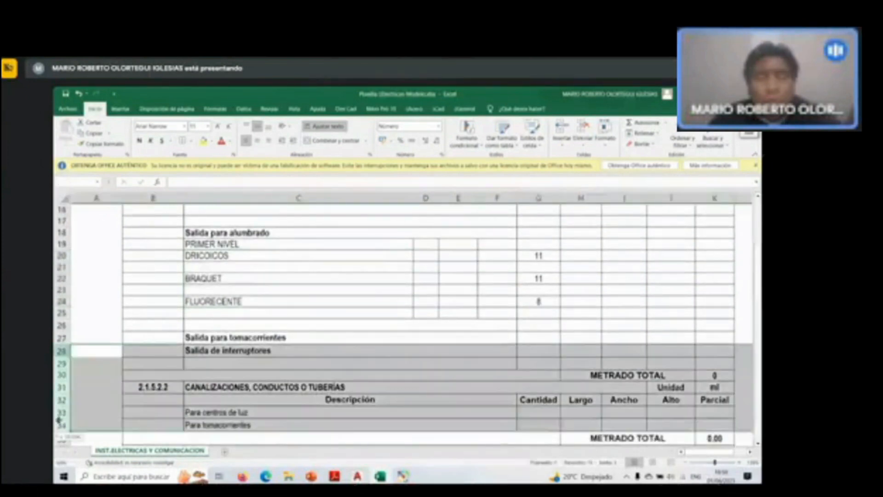
right_click(64, 354)
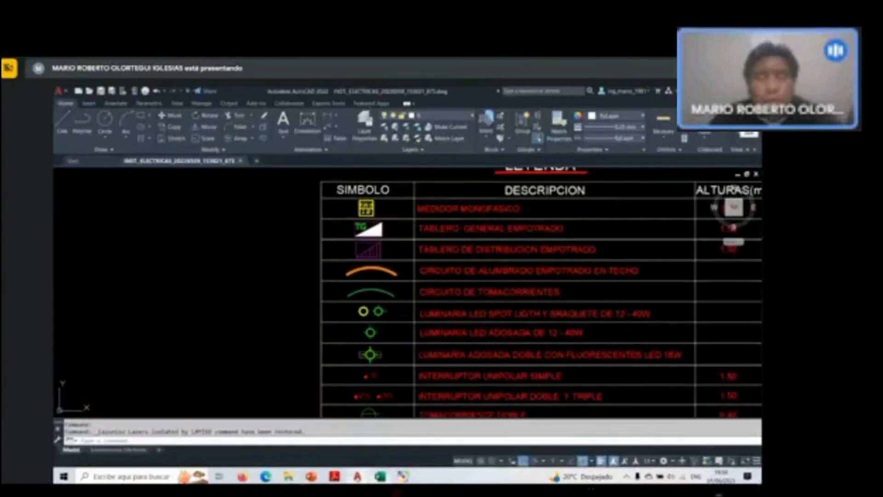
Examine the DISTRIBUCION SEGUNDO NIVEL lighting plan in the AutoCAD drawing.
scroll(456, 268, down, 5)
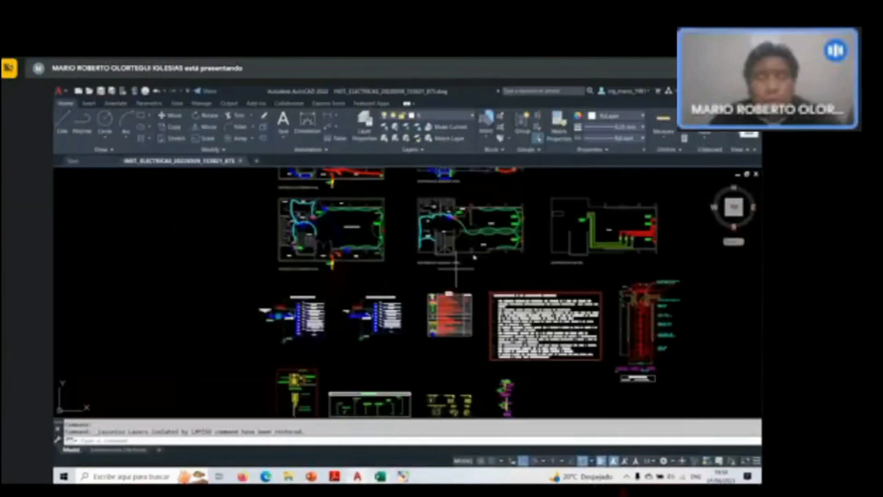
scroll(456, 262, up, 2)
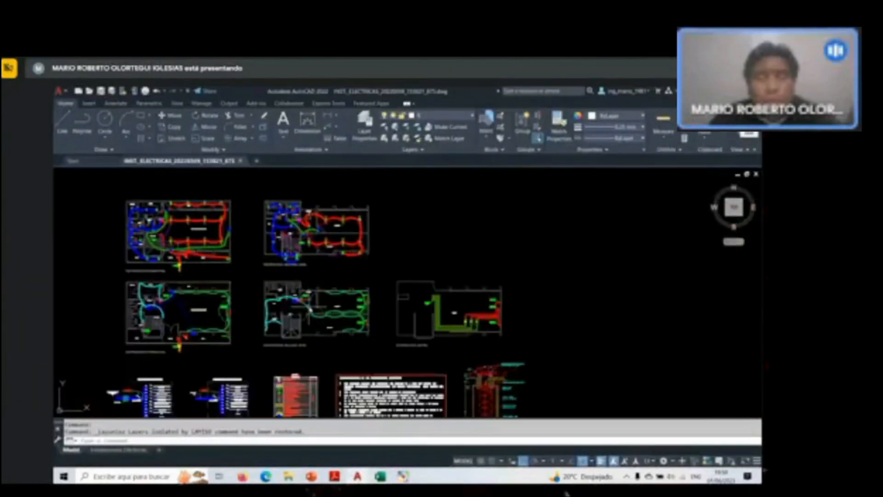
scroll(361, 232, up, 4)
scroll(368, 271, down, 4)
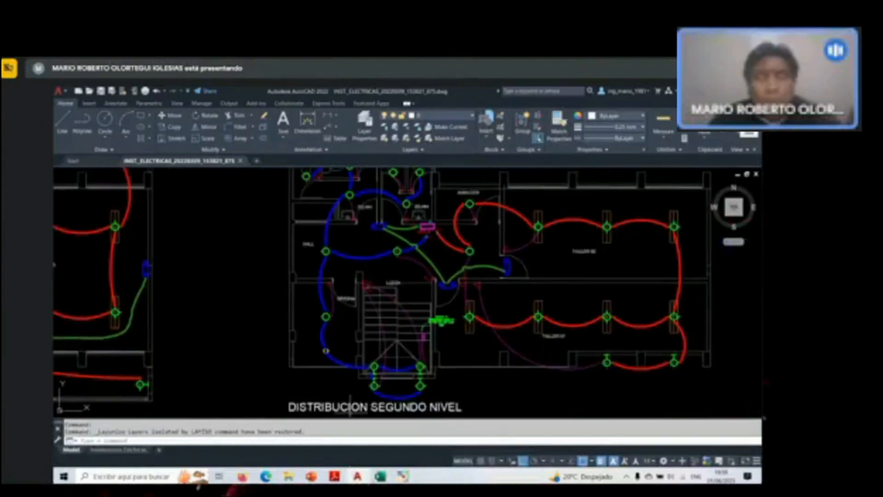
Switch to the metrados regulation PDF and highlight Salida para tomacorrientes in the Forma de medición list.
mouse_move(380, 476)
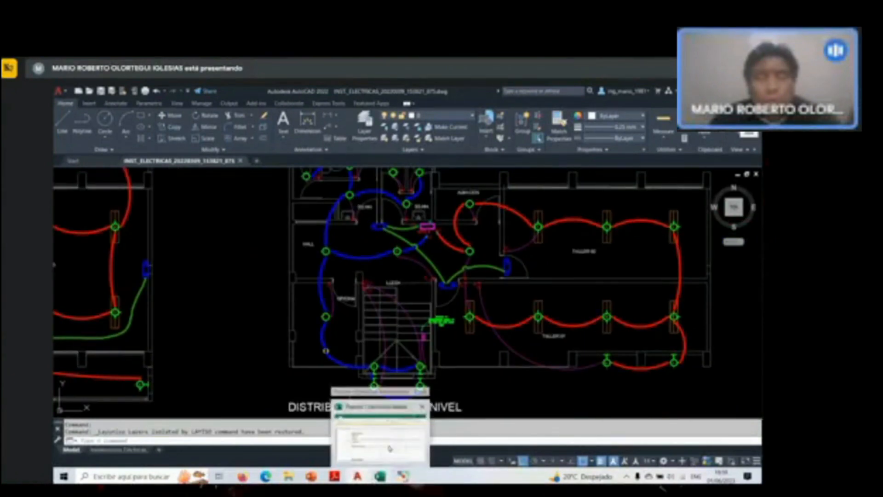
click(389, 449)
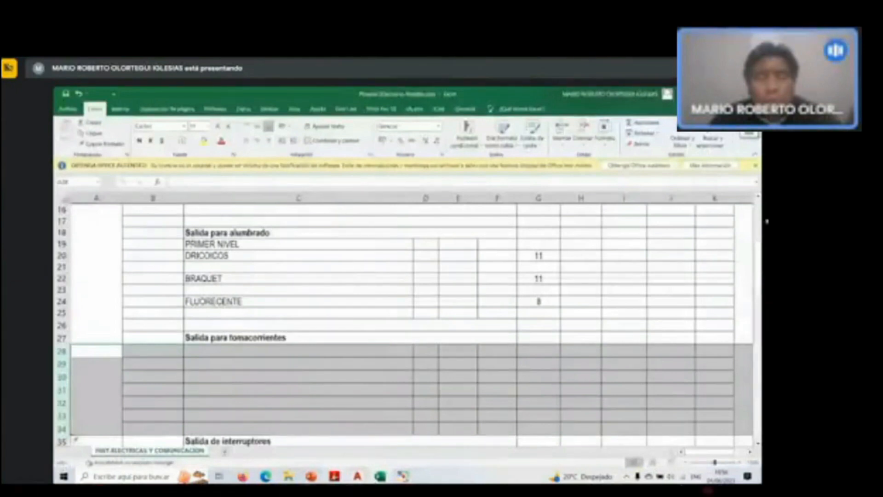
key(alt+Tab)
drag(366, 256, 289, 272)
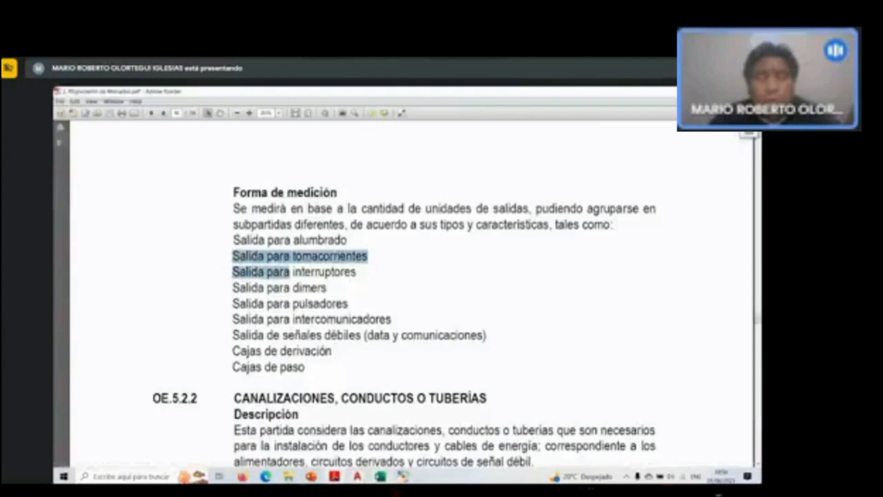
Switch to Excel and insert fourteen blank rows between the FLUORECENTE row and the Salida para tomacorrientes heading.
key(alt+Tab)
drag(62, 324, 61, 403)
right_click(74, 324)
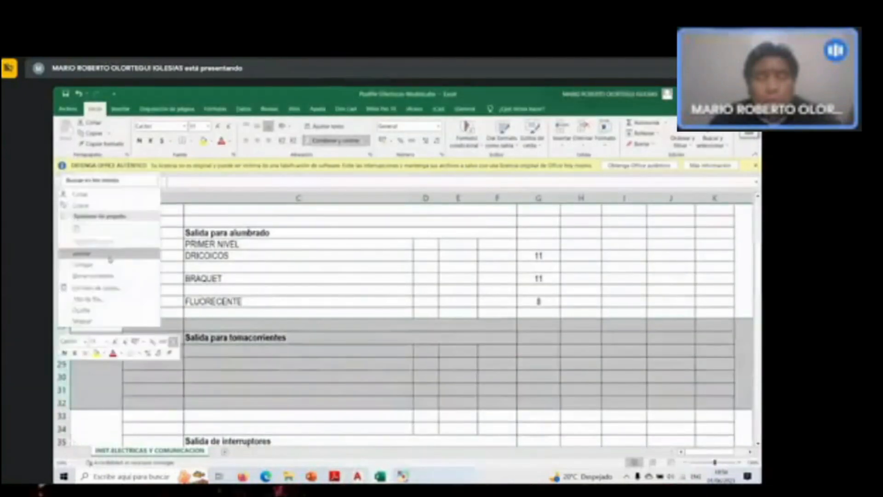
click(80, 253)
right_click(69, 330)
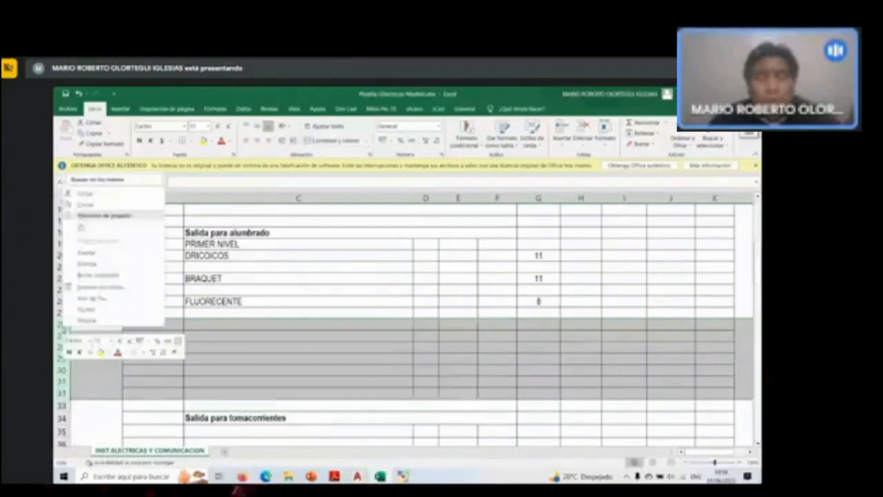
click(85, 253)
scroll(316, 331, down, 3)
click(315, 329)
scroll(294, 332, down, 3)
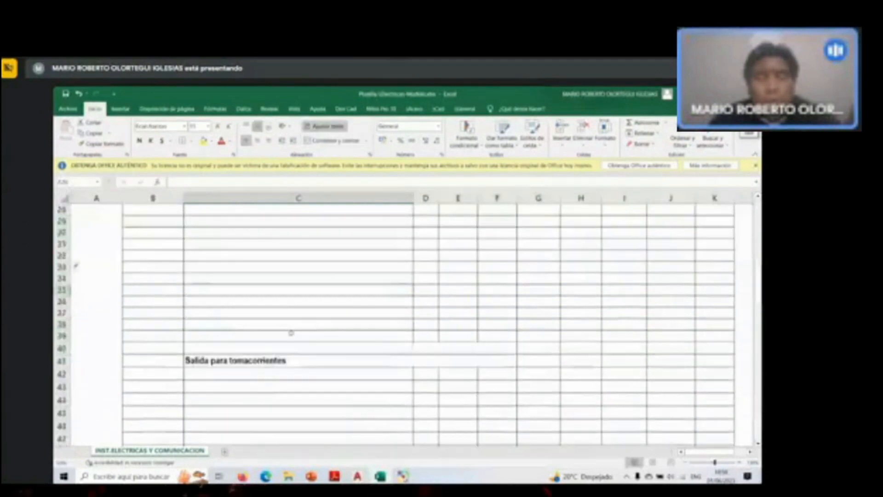
click(209, 293)
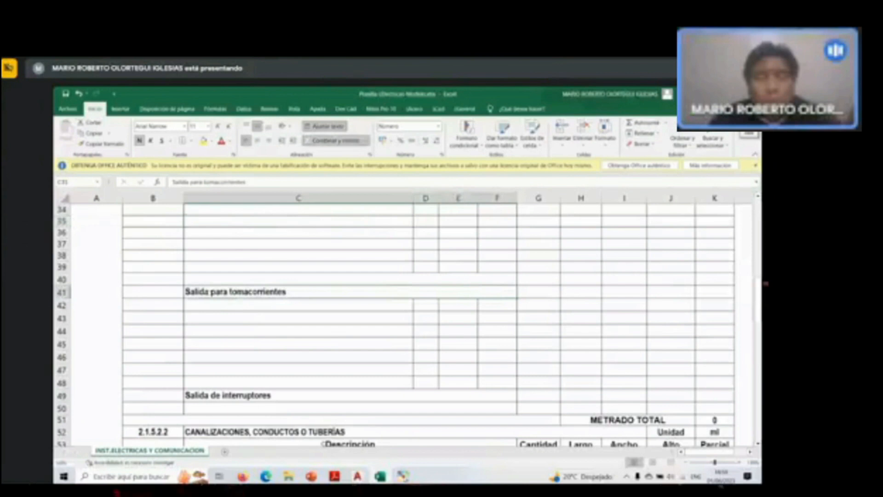
Switch to AutoCAD and examine the outlet circuits leaving the TG panel in the lower DISTRIBUCION PRIMER NIVEL plan.
key(alt+Tab)
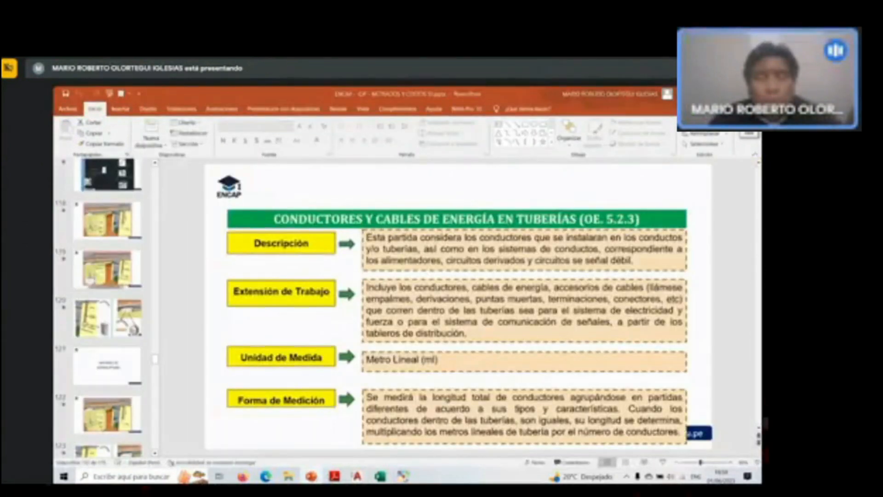
key(alt+Tab)
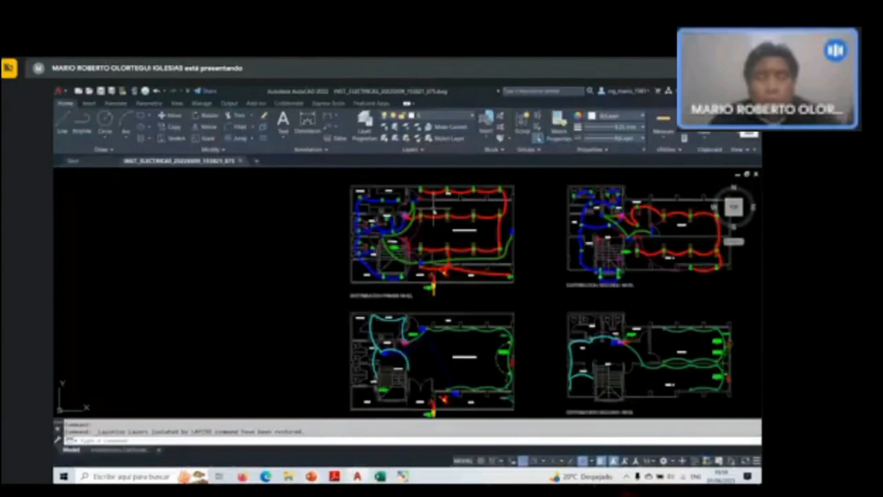
middle_drag(433, 209, 428, 180)
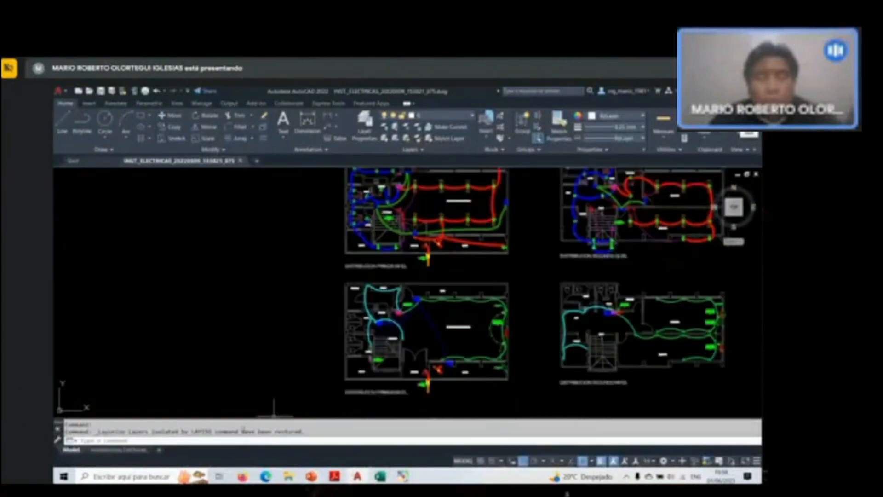
scroll(405, 387, up, 1)
scroll(458, 373, up, 2)
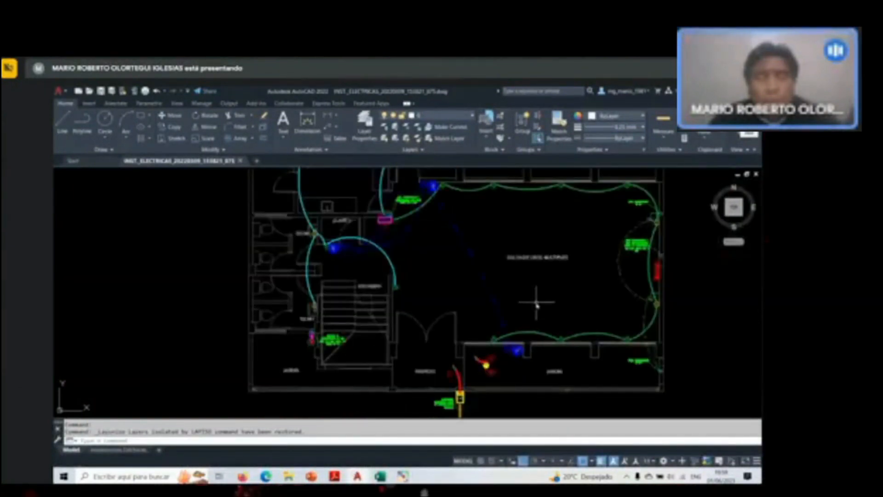
scroll(399, 315, up, 3)
scroll(358, 260, down, 3)
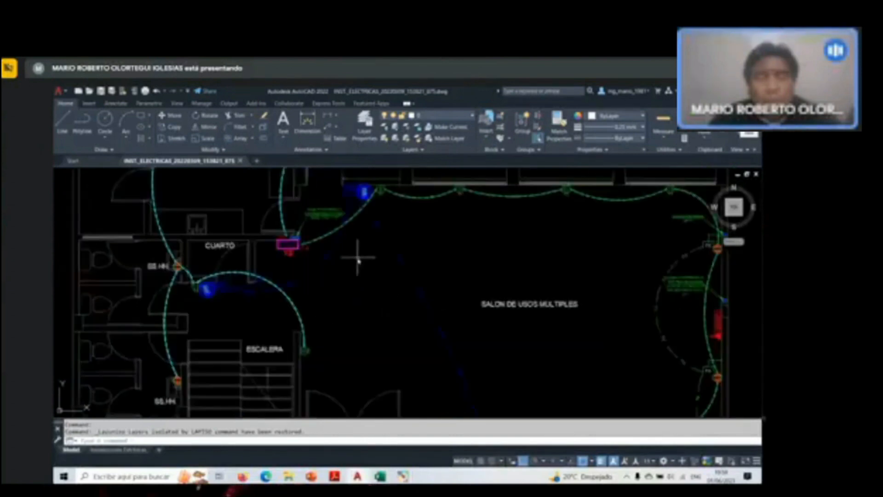
scroll(290, 240, up, 3)
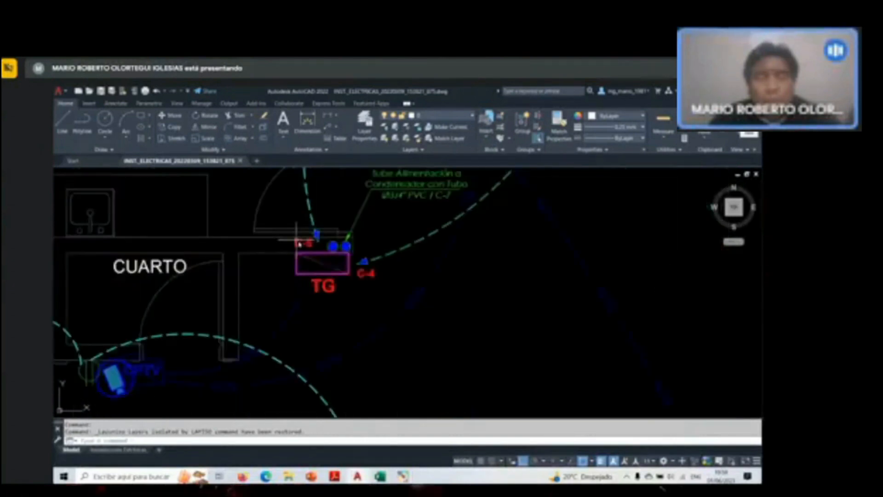
middle_drag(359, 273, 306, 305)
scroll(306, 308, down, 4)
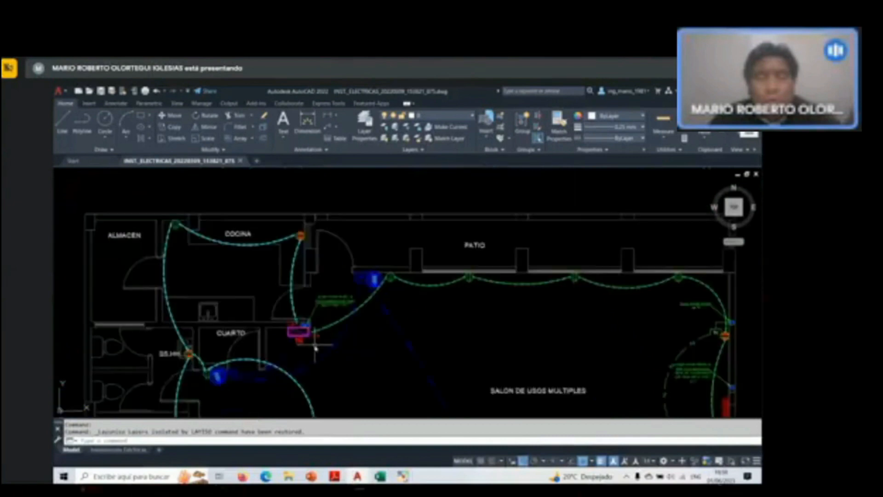
scroll(288, 317, up, 3)
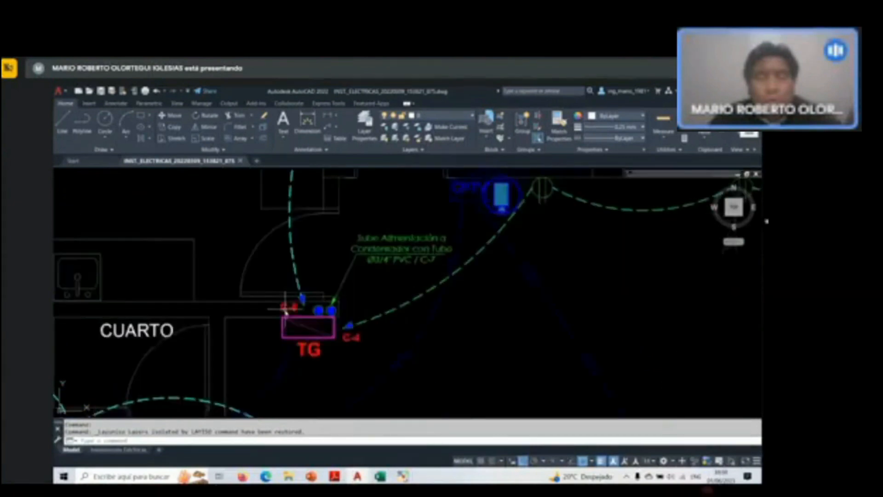
scroll(338, 262, down, 2)
scroll(338, 262, down, 3)
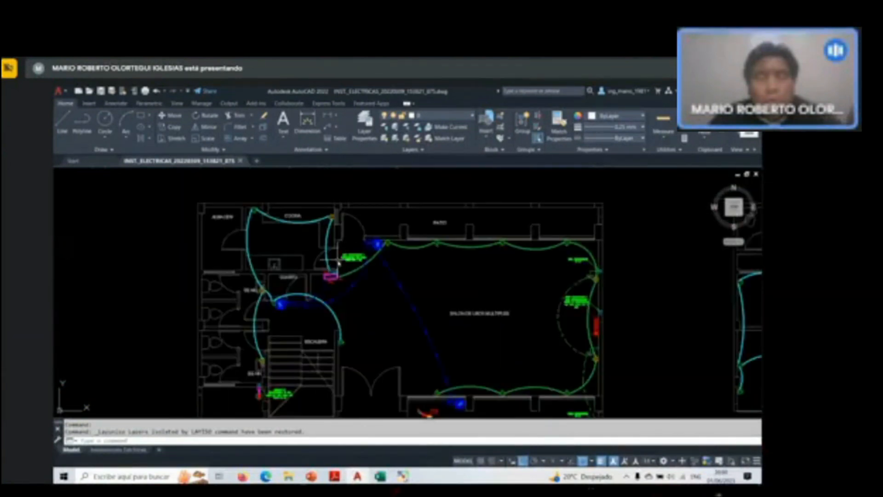
scroll(338, 263, up, 3)
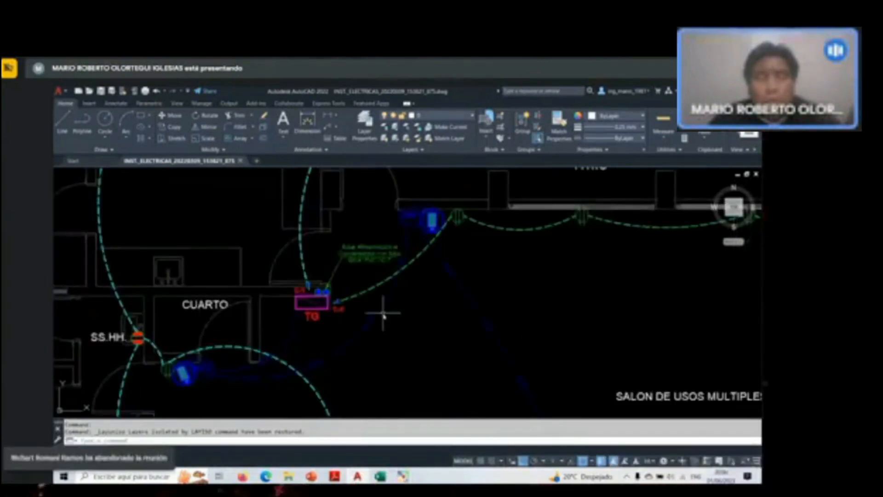
scroll(382, 314, down, 1)
scroll(359, 301, up, 1)
scroll(420, 308, down, 5)
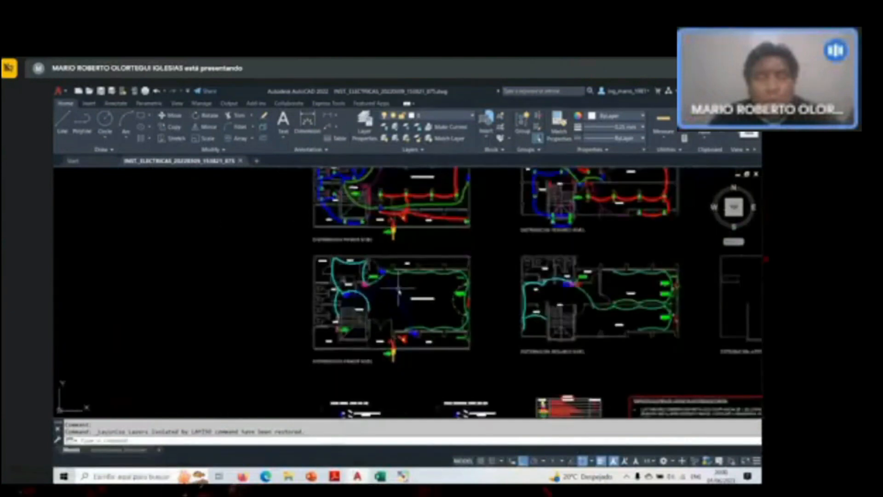
scroll(421, 327, up, 4)
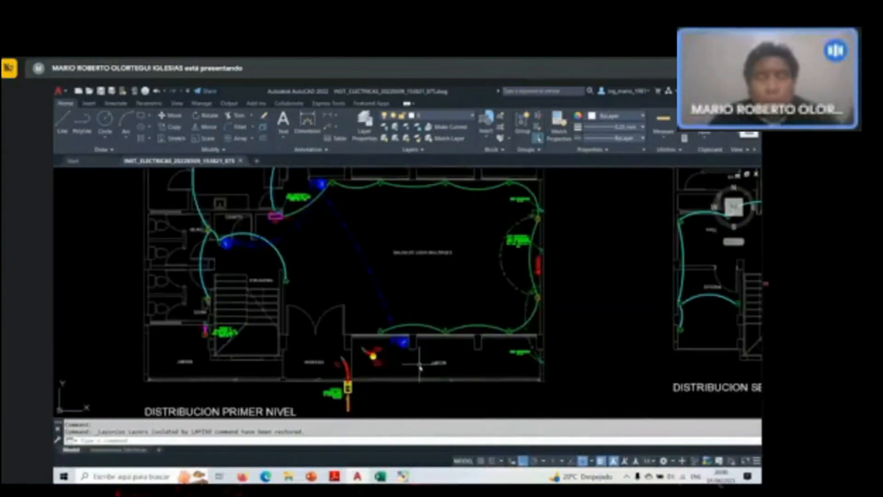
Regenerate the drawing and check the CIRCUITO DE TOMACORRIENTES symbol in the LEYENDA table against the first-level outlet plan.
scroll(420, 366, down, 3)
scroll(525, 331, up, 3)
scroll(525, 331, up, 2)
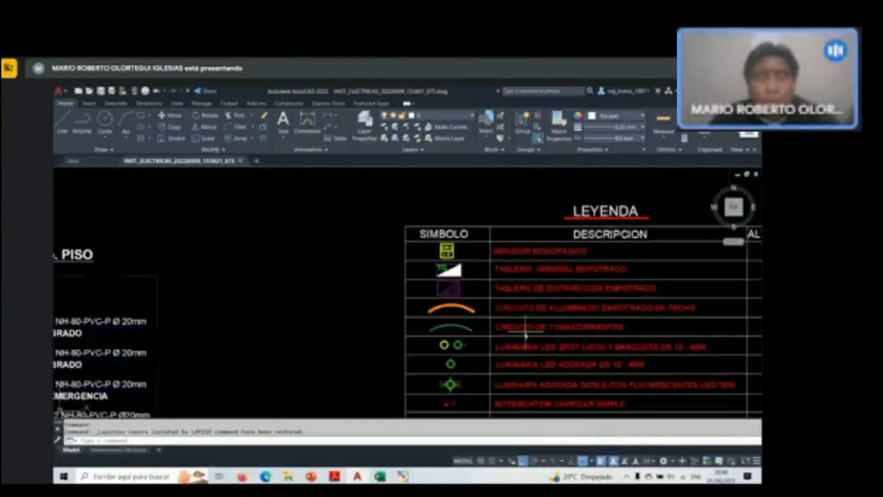
middle_drag(525, 331, 475, 322)
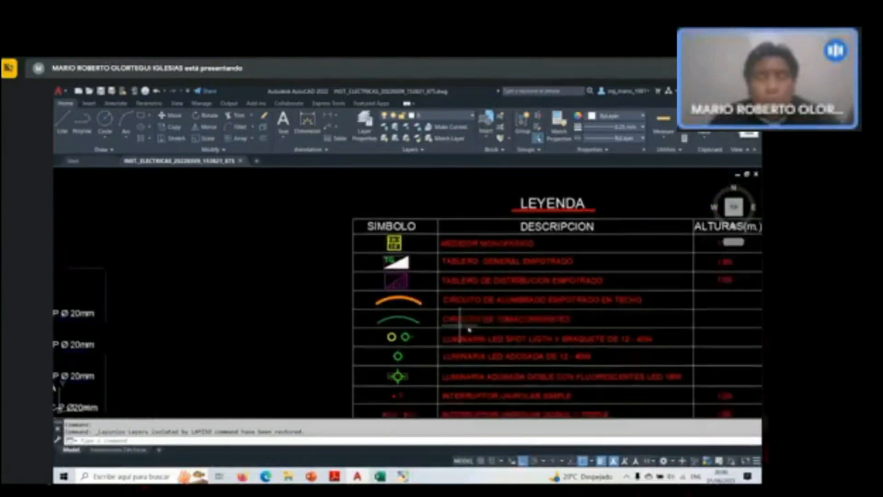
scroll(416, 301, up, 4)
text(re)
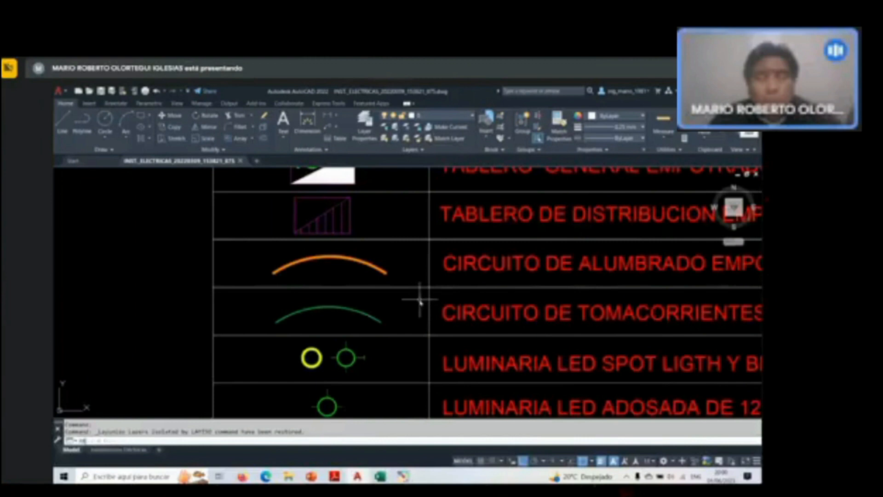
key(Return)
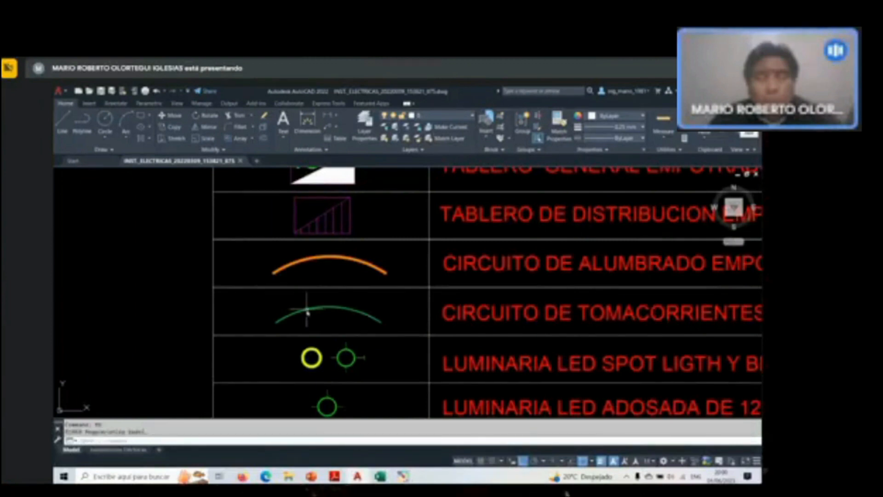
click(307, 310)
scroll(414, 350, down, 5)
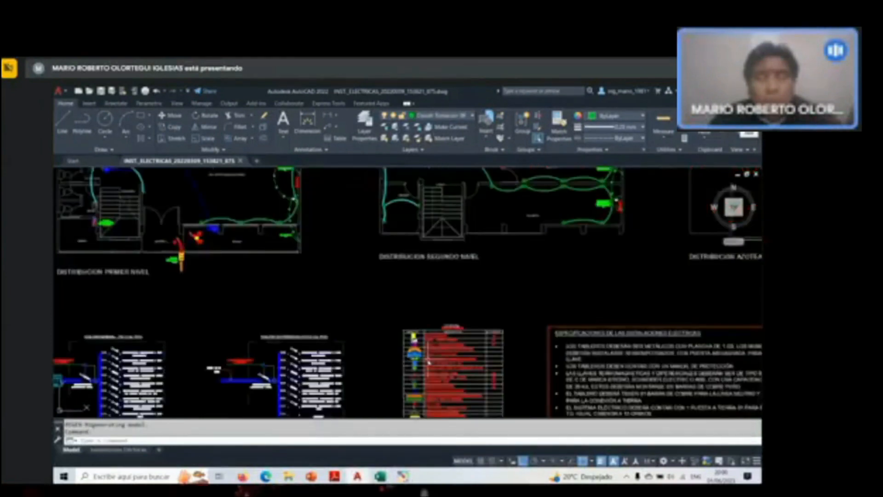
middle_drag(188, 188, 332, 322)
scroll(331, 322, up, 1)
key(Escape)
scroll(329, 317, up, 2)
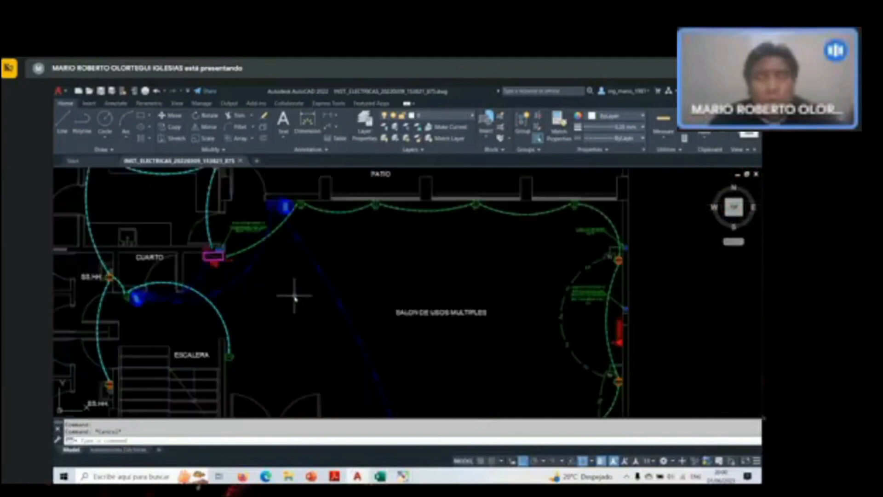
scroll(296, 296, down, 2)
Switch to Excel and enter PRIMER PISO in cell C42 and C4 in cell C43, under Salida para tomacorrientes.
key(alt+Tab)
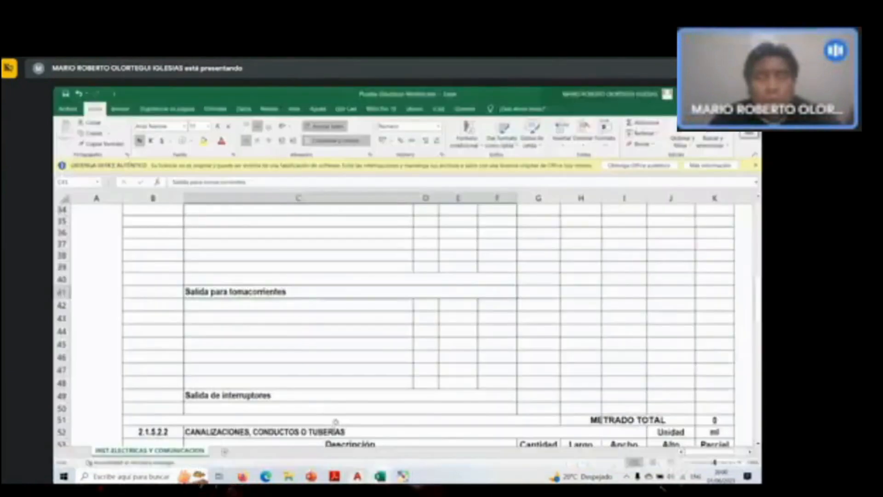
click(237, 305)
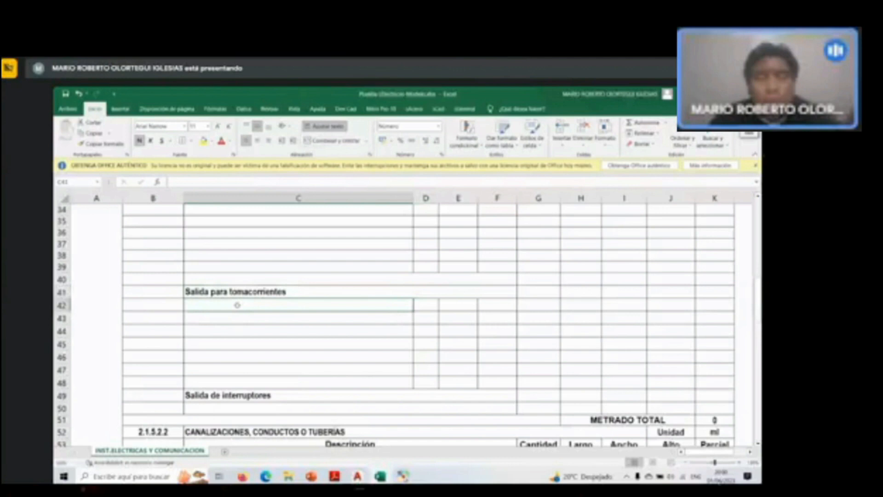
text(PRIMER PISO)
key(Return)
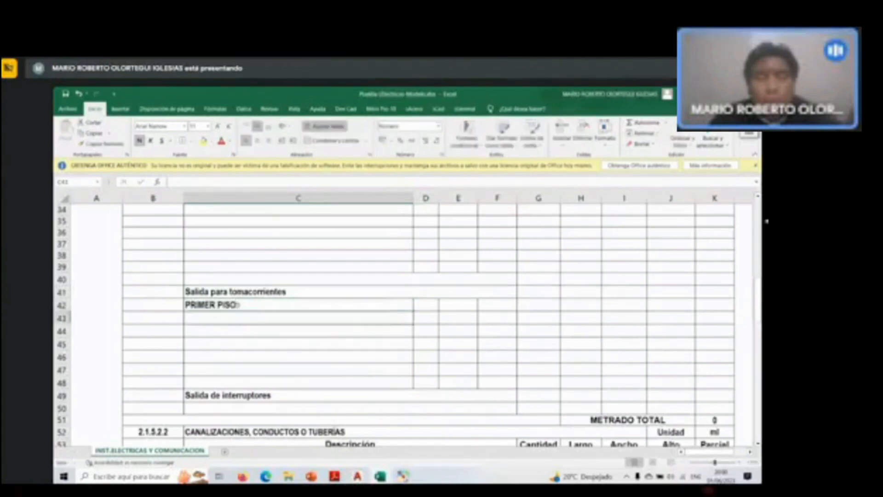
text(C4)
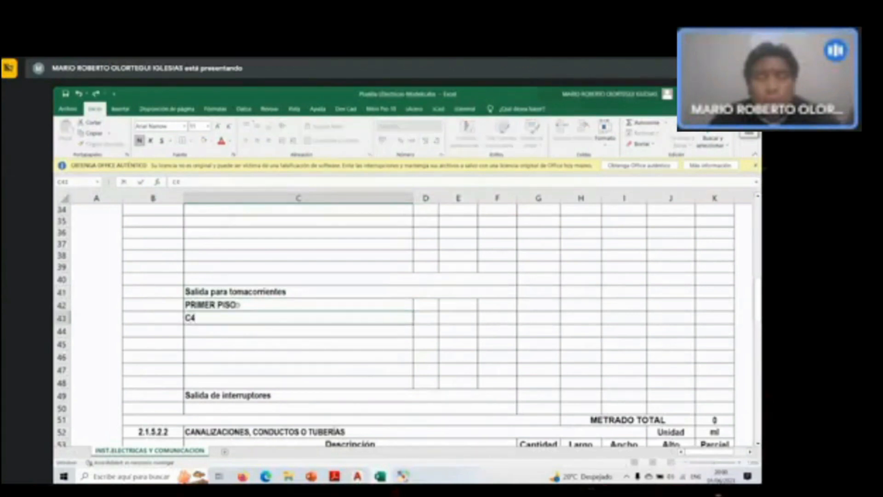
click(416, 318)
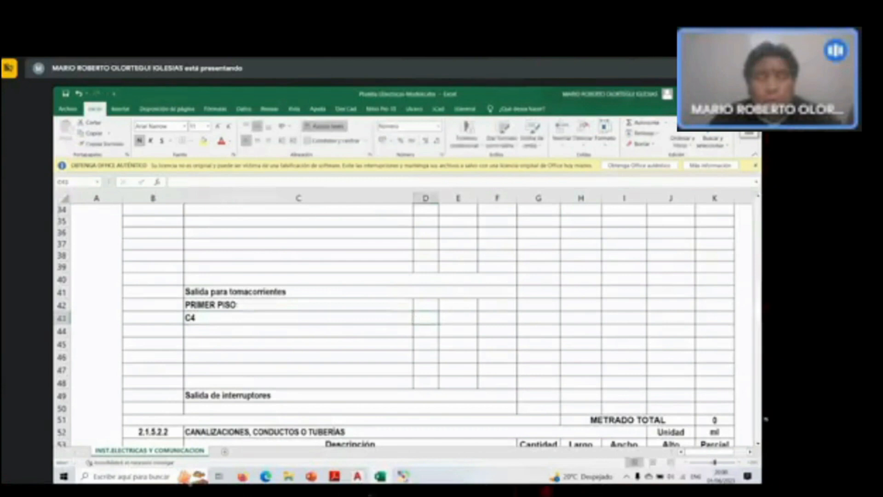
scroll(420, 368, down, 2)
scroll(420, 368, up, 3)
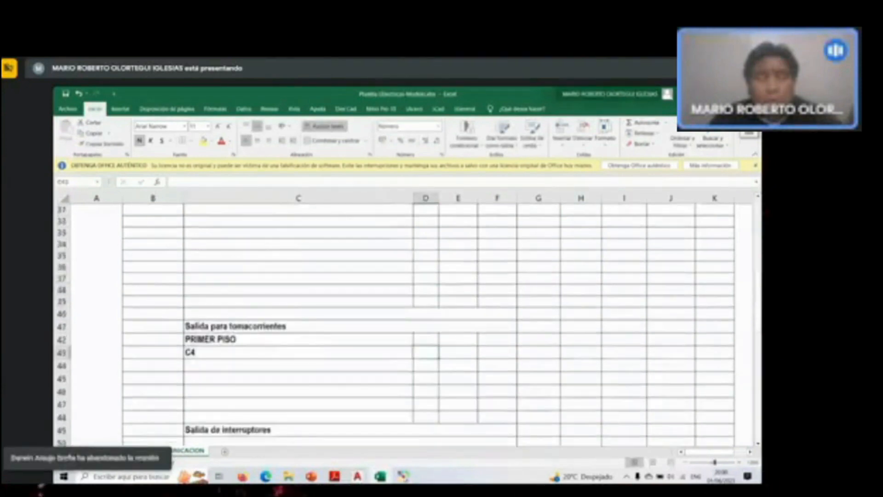
Switch to AutoCAD, count the SALON DE USOS MULTIPLES outlets by marking each with blue on-screen strokes, and clear the marks.
key(alt+Tab)
scroll(270, 241, down, 2)
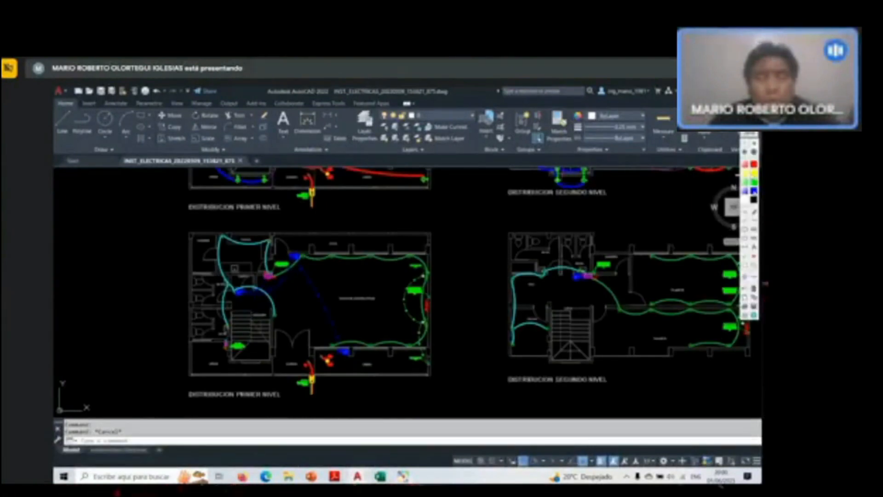
mouse_move(311, 248)
mouse_down()
mouse_move(294, 274)
mouse_move(328, 265)
mouse_up()
drag(378, 240, 373, 254)
drag(441, 271, 416, 281)
mouse_move(440, 317)
mouse_down()
mouse_move(419, 328)
mouse_move(407, 352)
mouse_move(329, 349)
mouse_up()
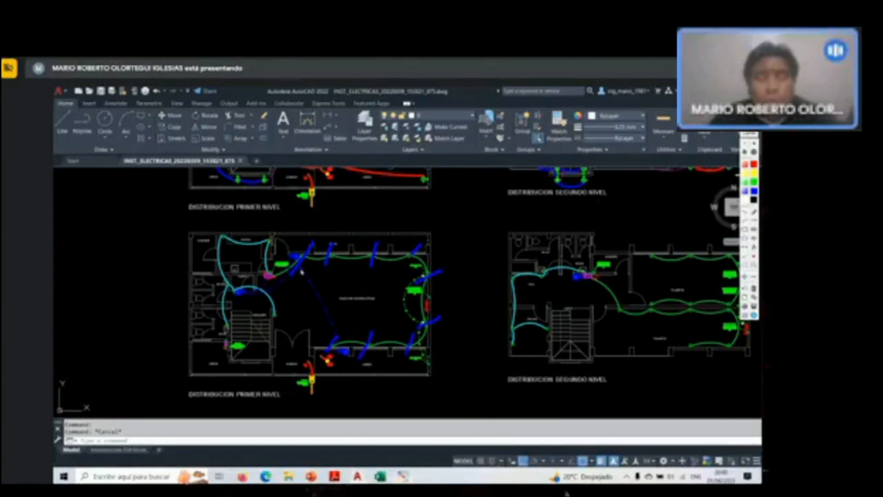
key(Escape)
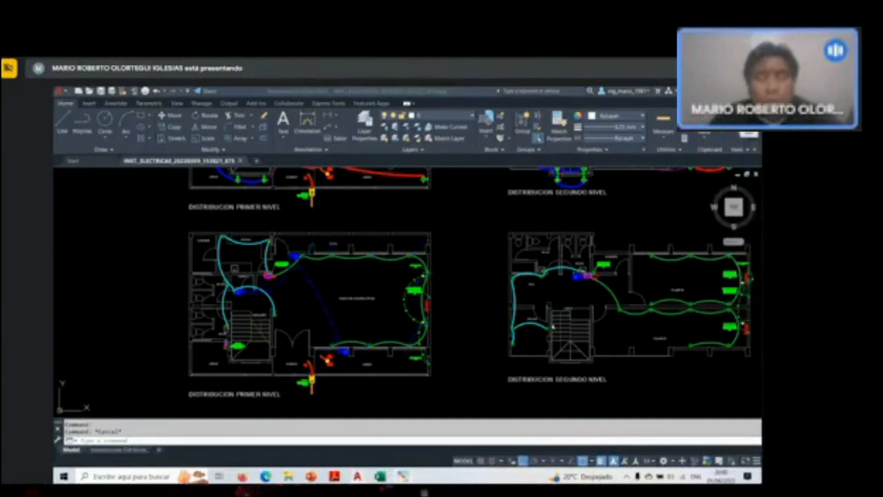
Compare the first-level outlets with the TOMACORRIENTE DOBLE and TOMACORRIENTE DOBLE ALTO symbols in the legend, and switch back to Excel.
scroll(354, 367, up, 8)
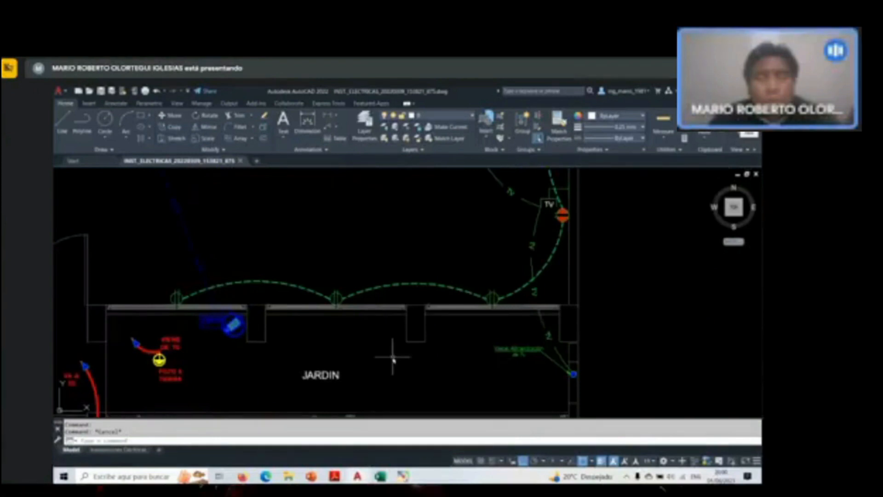
scroll(393, 358, down, 10)
scroll(454, 294, up, 8)
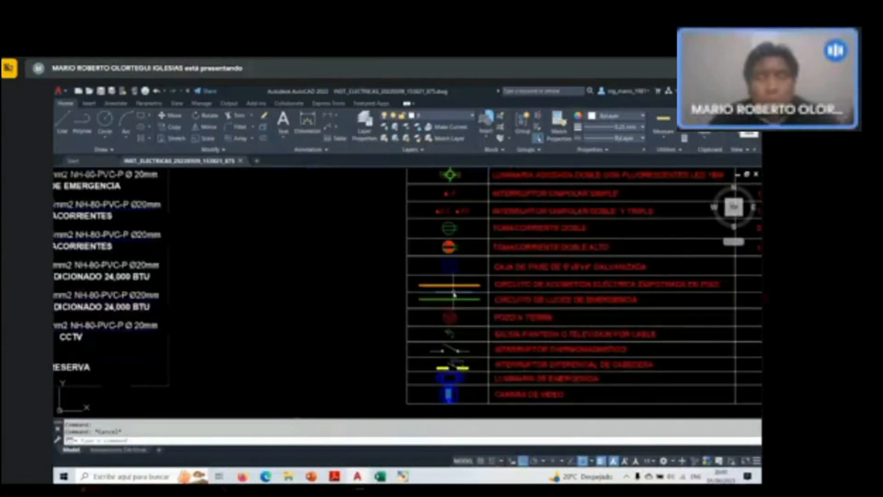
scroll(607, 221, up, 4)
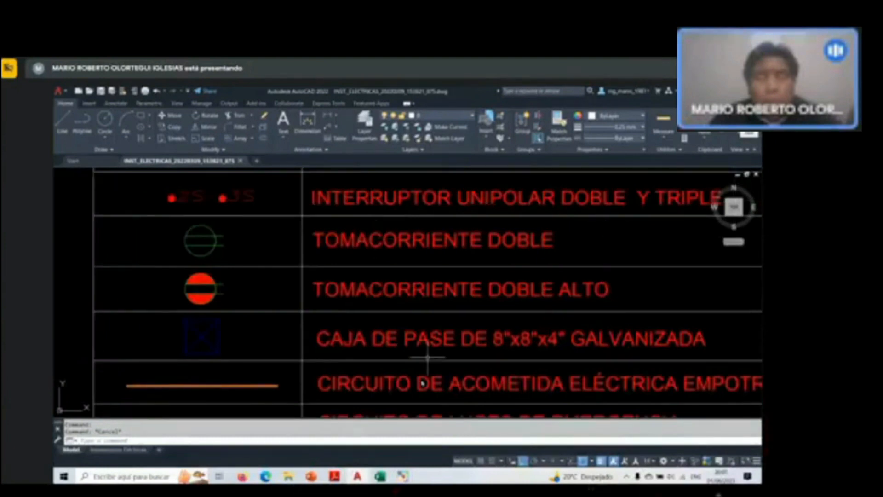
key(alt+Tab)
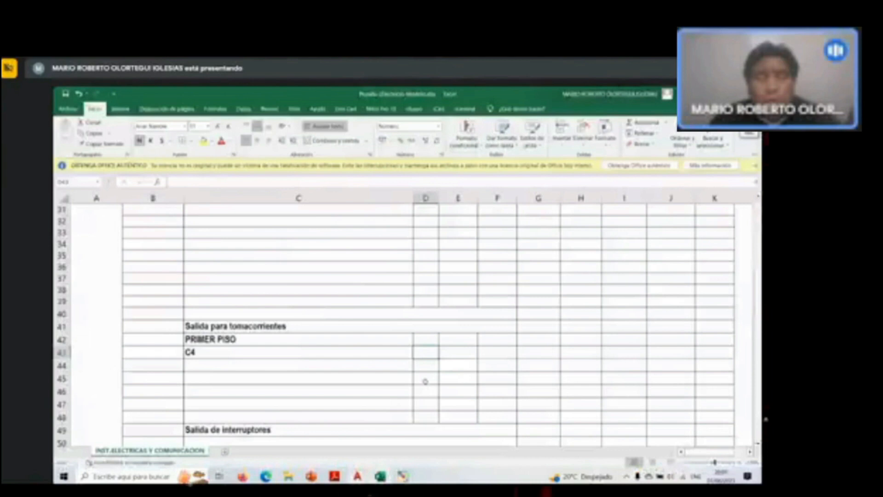
Complete row 43 with quantity 9 in D43 and the label C4 - TOMACORRIENTES DOBLES, and enter C5 - in cell C44.
text(9)
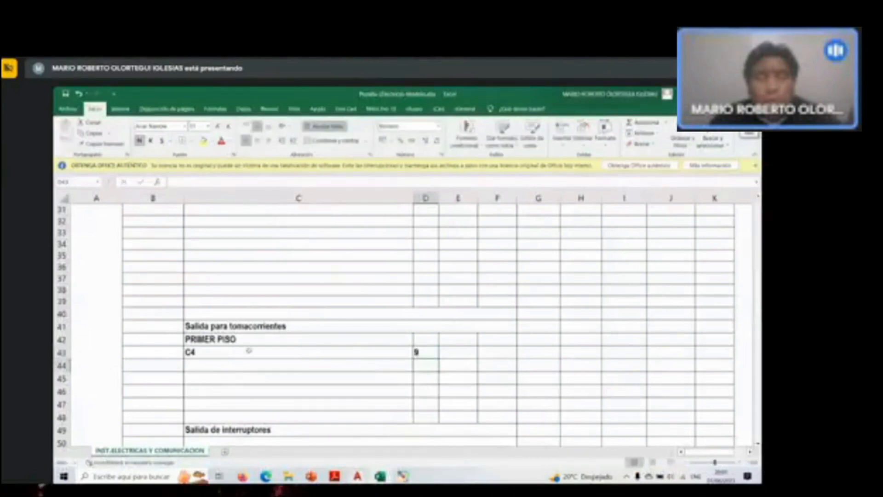
click(249, 351)
click(200, 181)
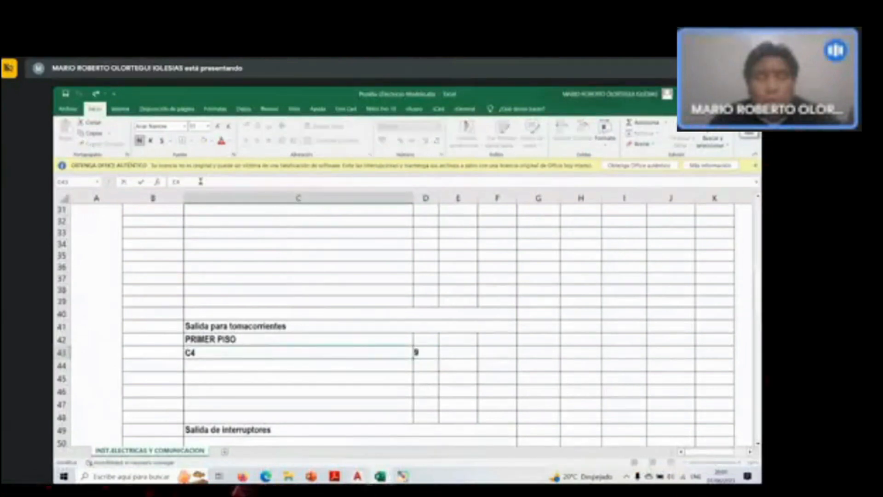
text(- TOMA)
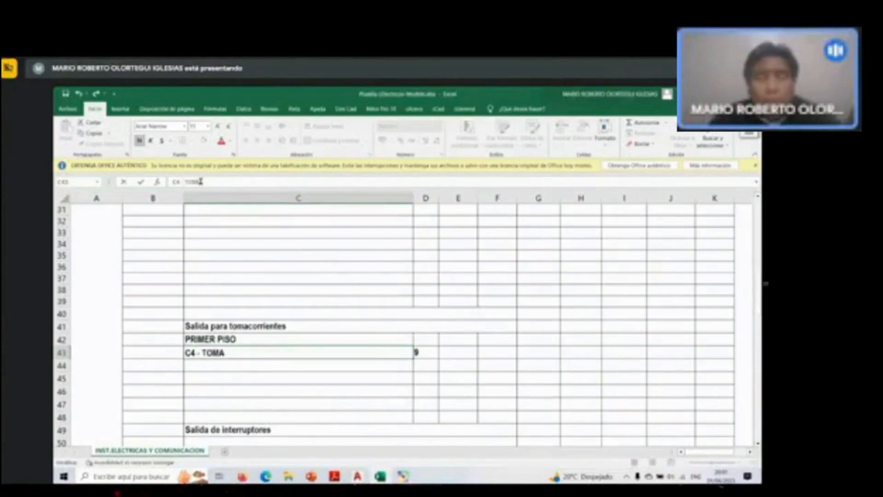
text(CORRIENTES DOBLES)
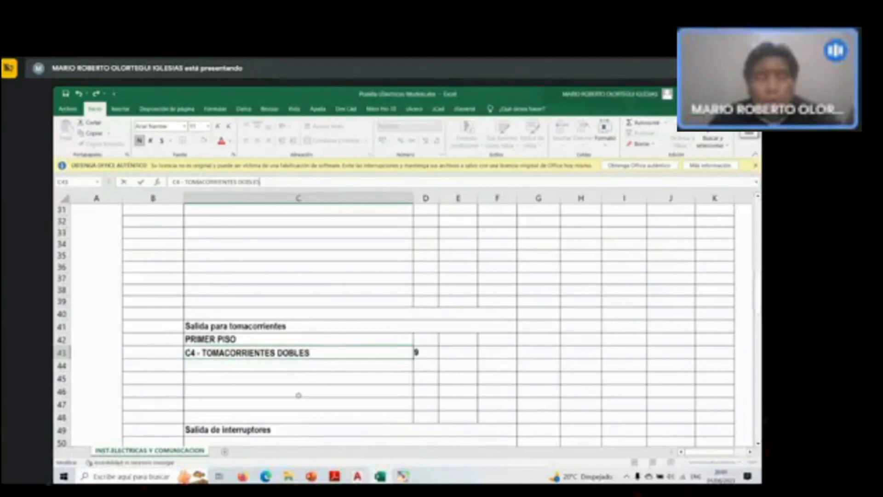
key(Return)
text(C5 -)
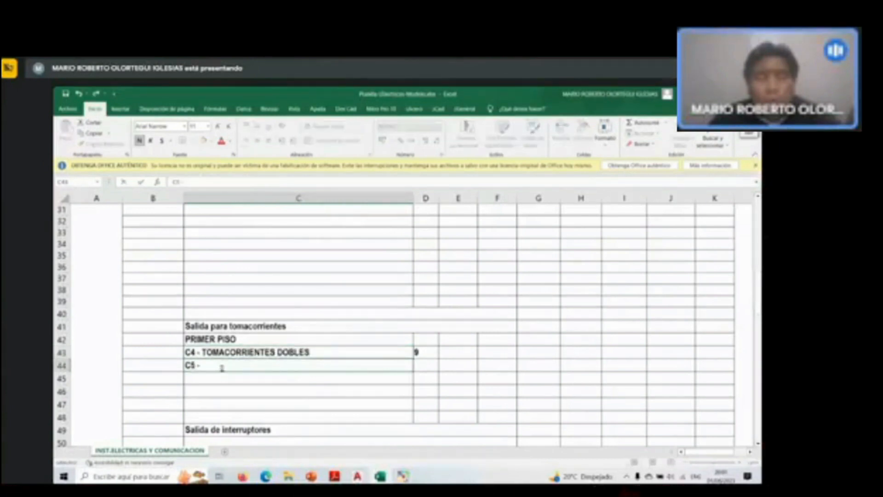
Switch to AutoCAD and examine the outlet symbols beside COCINA on the first-level outlet plan.
click(710, 94)
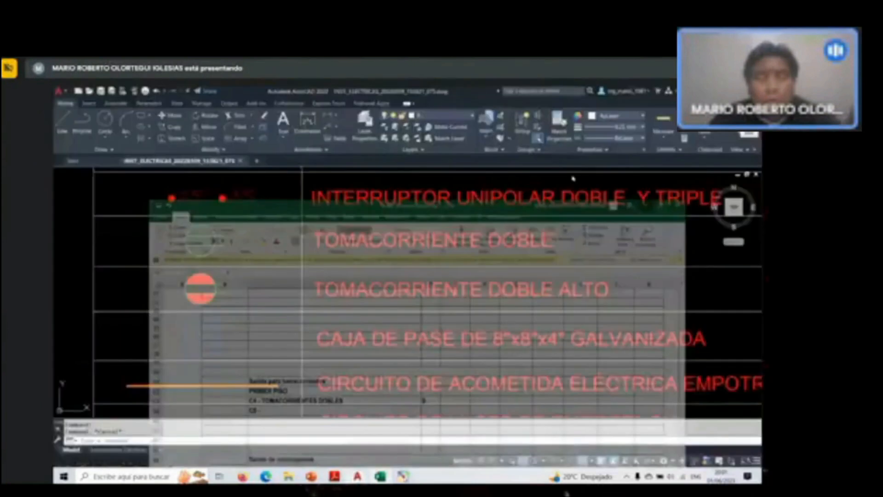
scroll(453, 314, down, 7)
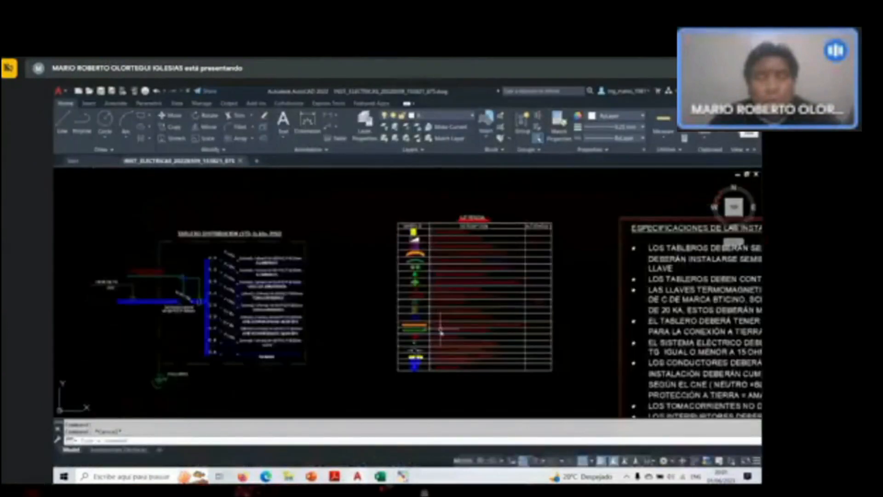
scroll(440, 329, down, 3)
scroll(342, 285, up, 3)
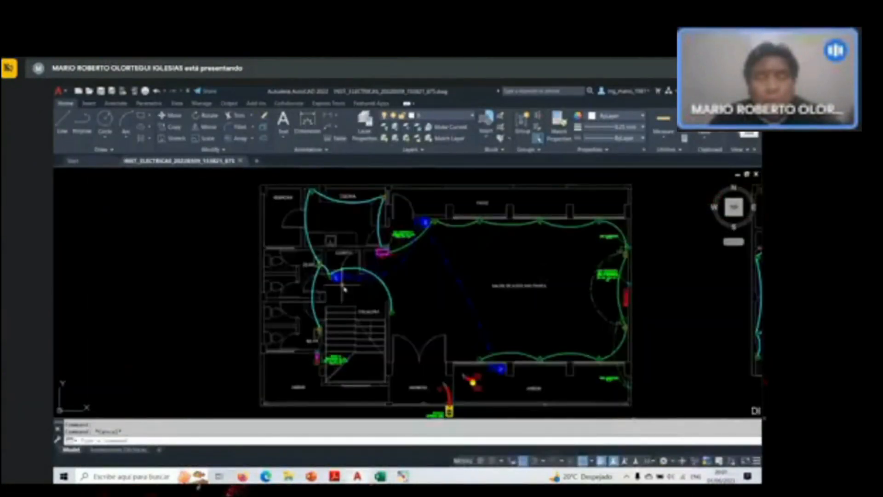
scroll(344, 288, up, 6)
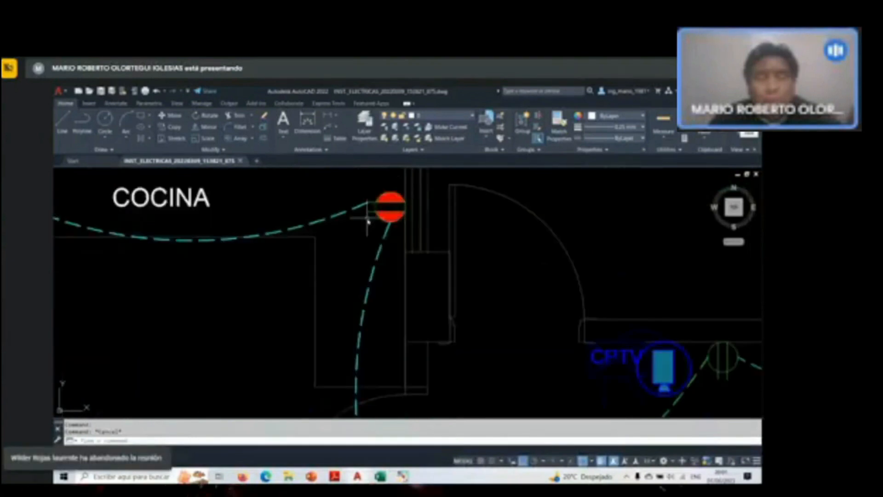
scroll(367, 220, down, 2)
scroll(363, 216, down, 5)
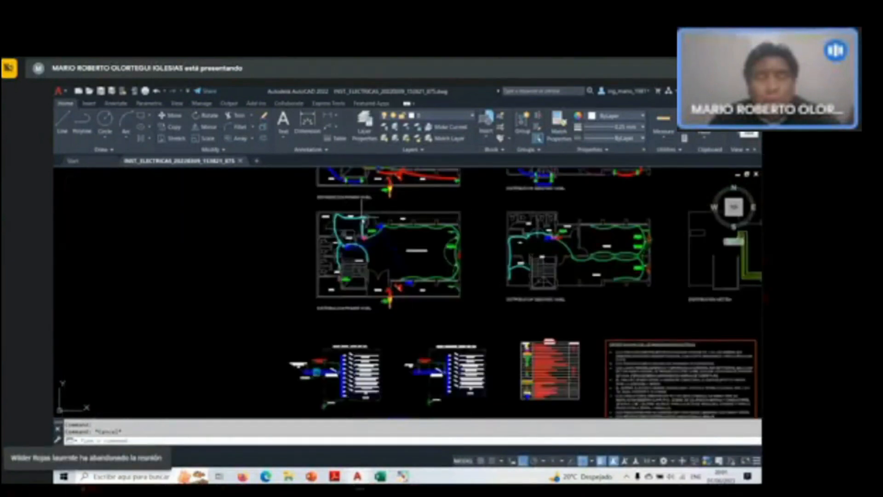
Check the TOMACORRIENTE DOBLE and TOMACORRIENTE DOBLE ALTO heights in the legend, marking them with blue on-screen strokes, and clear the marks.
scroll(554, 400, up, 6)
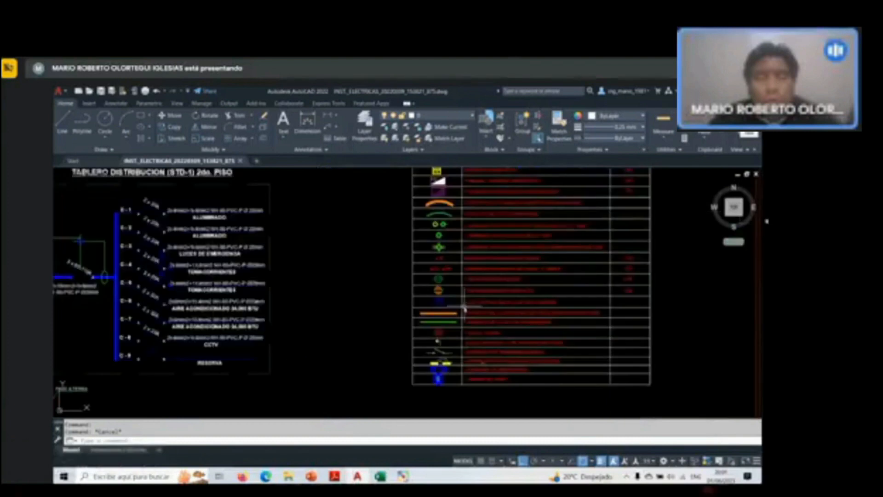
scroll(513, 293, up, 6)
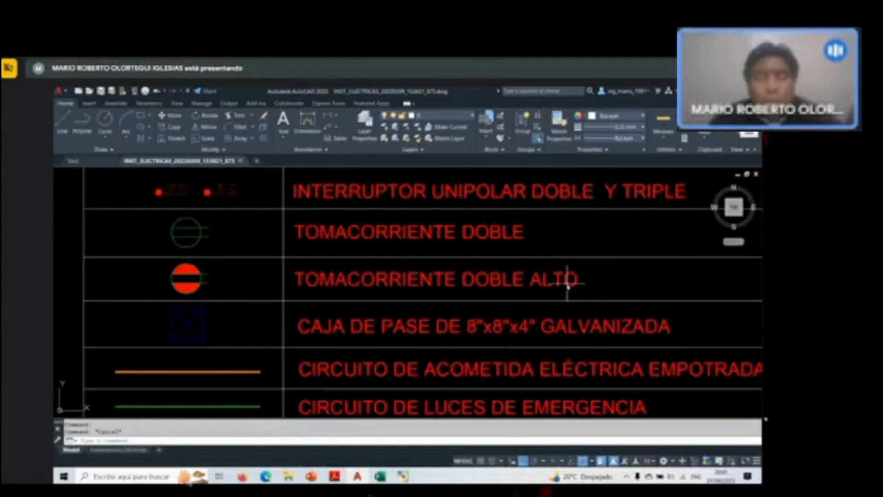
scroll(503, 345, down, 3)
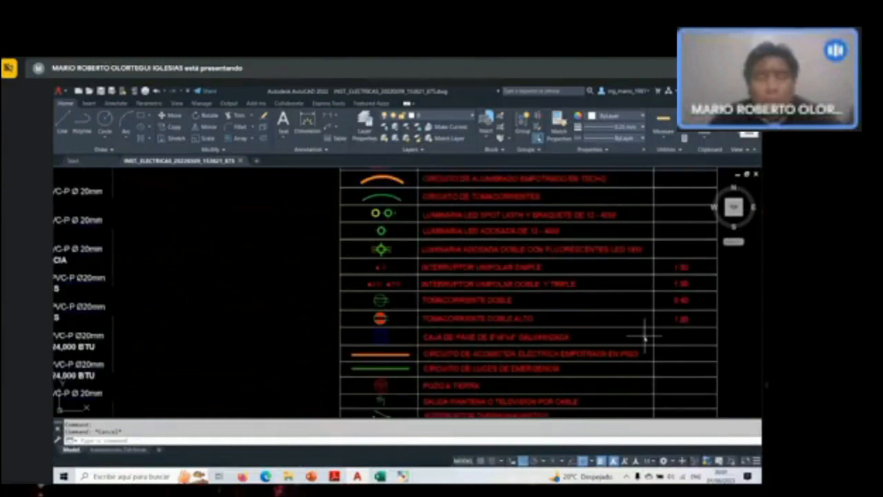
scroll(556, 310, up, 2)
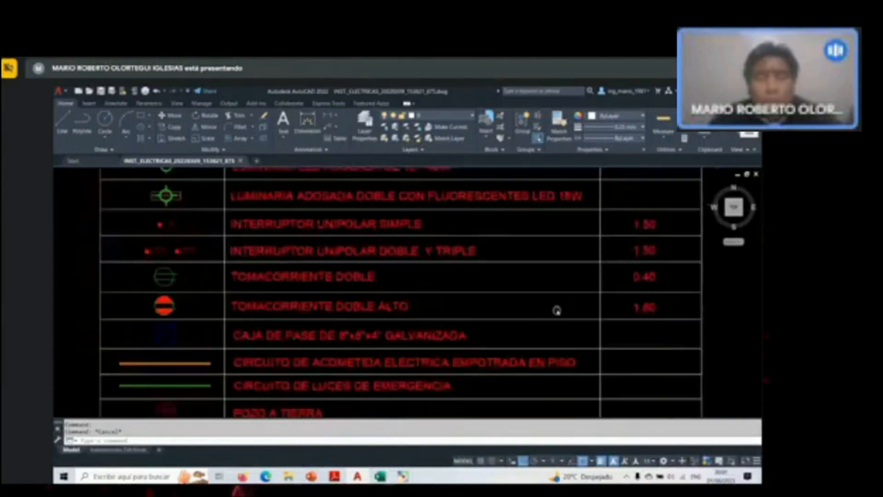
drag(674, 296, 692, 293)
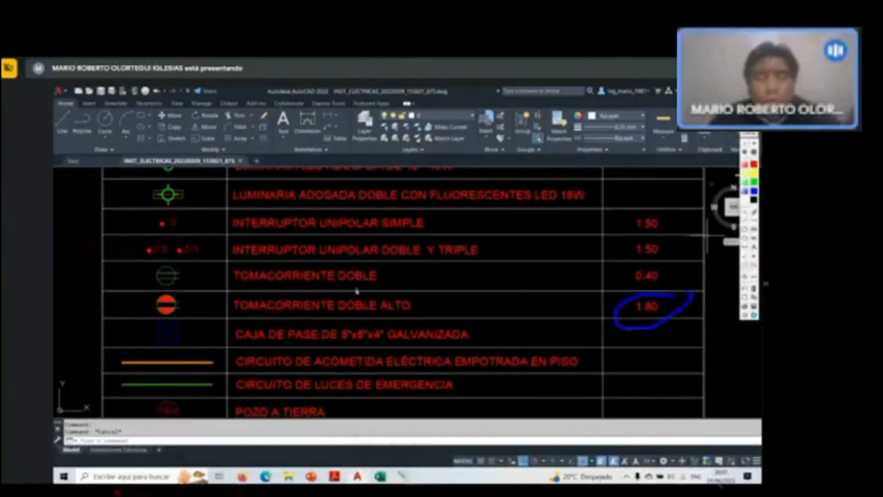
drag(679, 261, 640, 262)
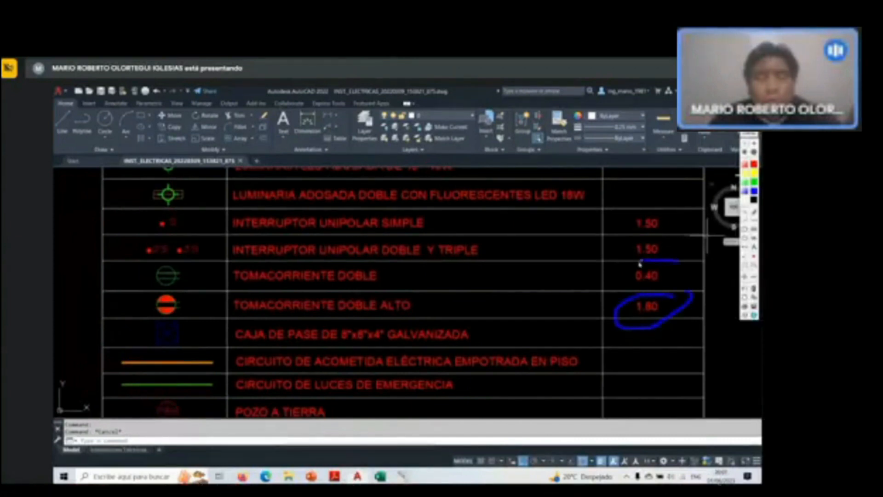
key(Escape)
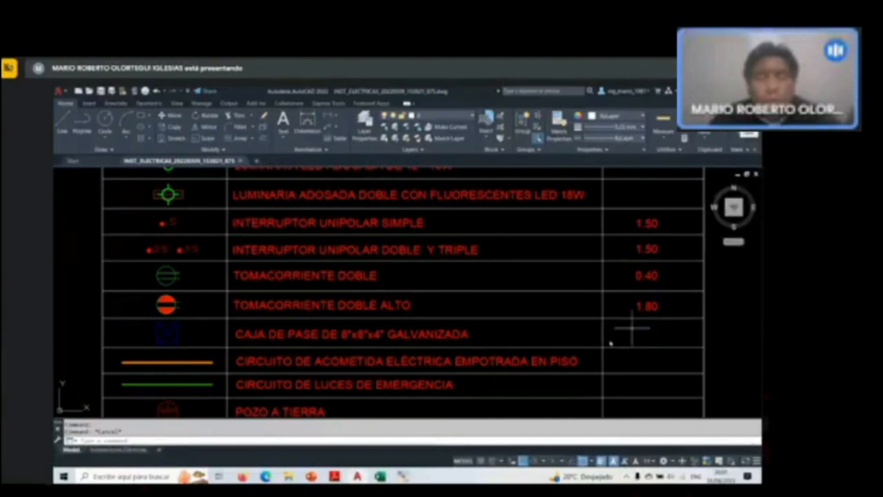
Examine the first-level circuit outlets around COCINA, CUARTO, SS.HH and the staircase to tell double from high double outlets.
scroll(552, 312, down, 5)
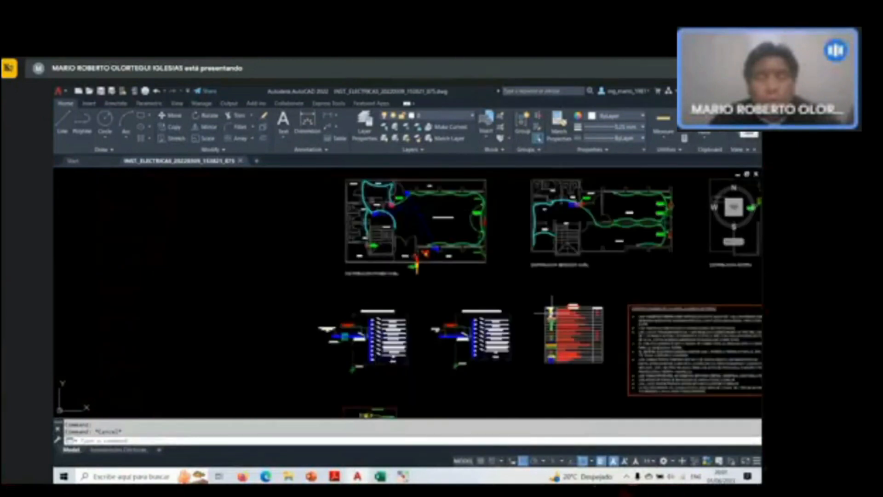
scroll(371, 189, up, 3)
scroll(411, 244, up, 3)
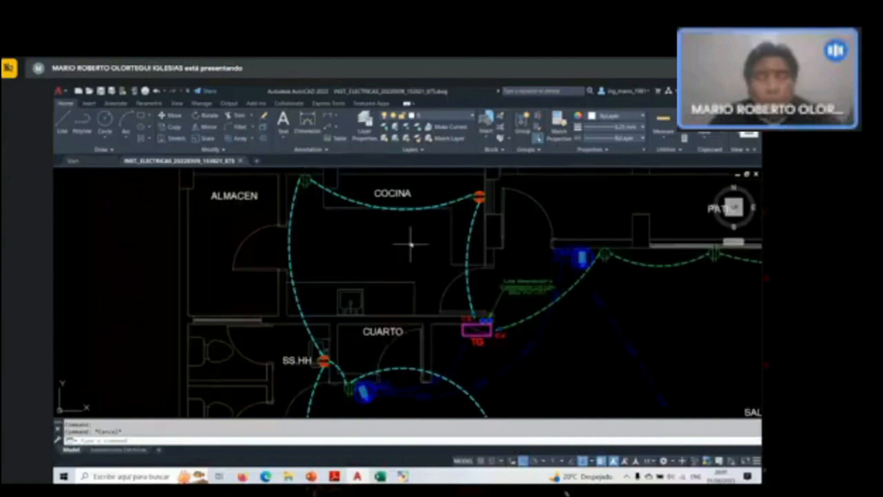
scroll(411, 244, down, 5)
scroll(405, 308, up, 3)
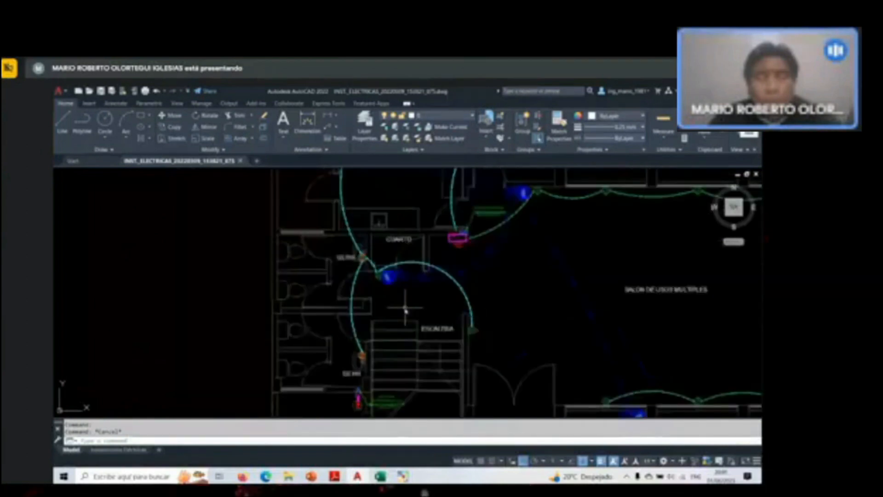
scroll(405, 308, down, 2)
scroll(363, 203, up, 4)
scroll(363, 203, up, 2)
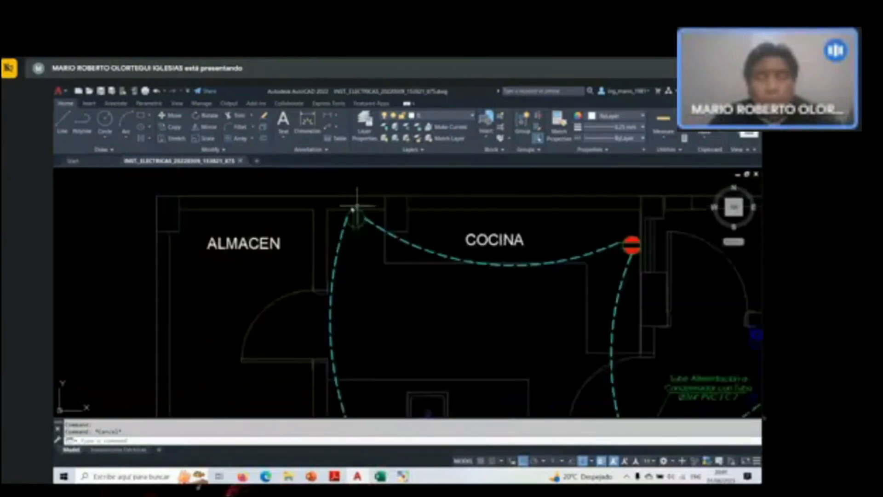
scroll(357, 207, down, 6)
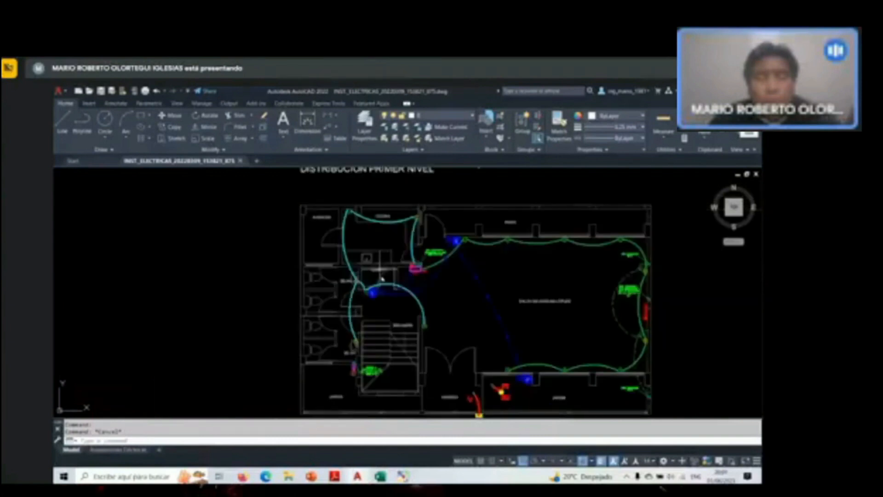
Switch to Excel and copy the text TOMACORRIENTES DOBLES from C43 into the C5 label in cell C44.
key(alt+Tab)
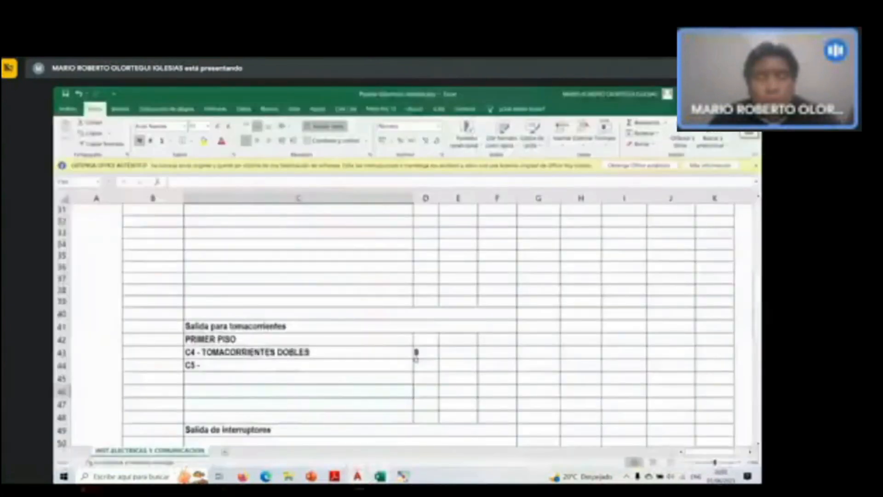
click(416, 356)
click(298, 365)
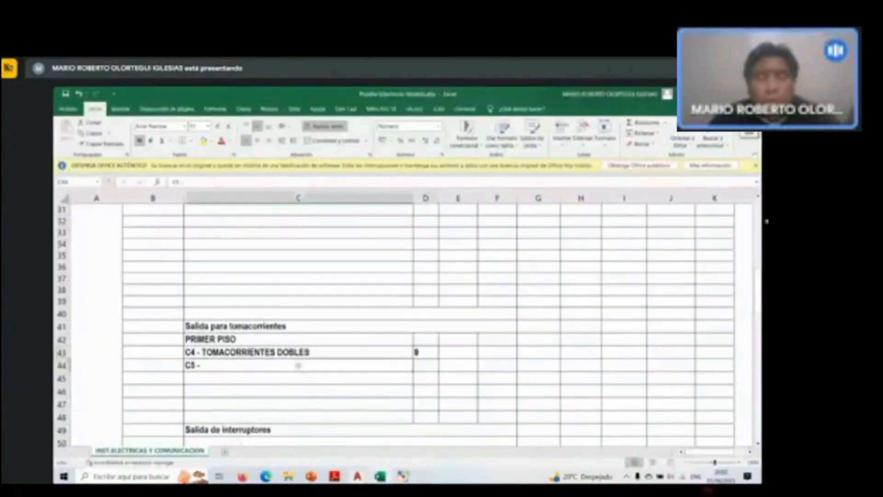
click(296, 352)
click(264, 184)
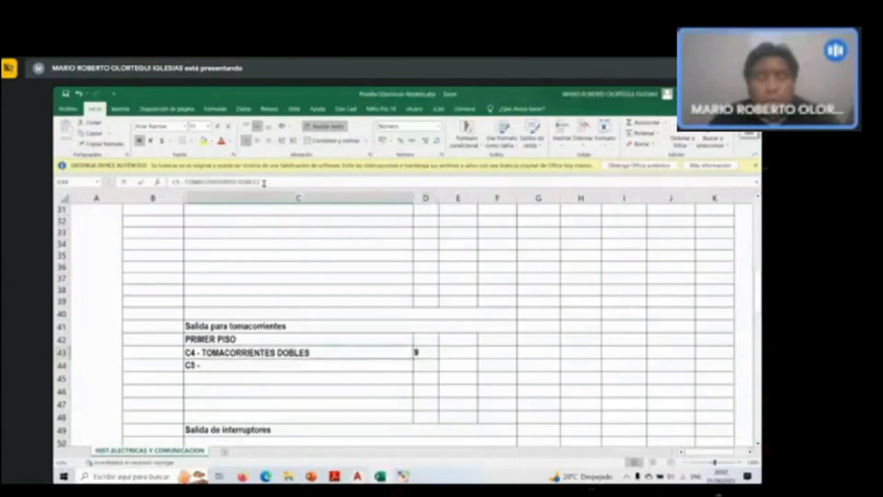
drag(264, 183, 182, 182)
key(ctrl+c)
click(204, 366)
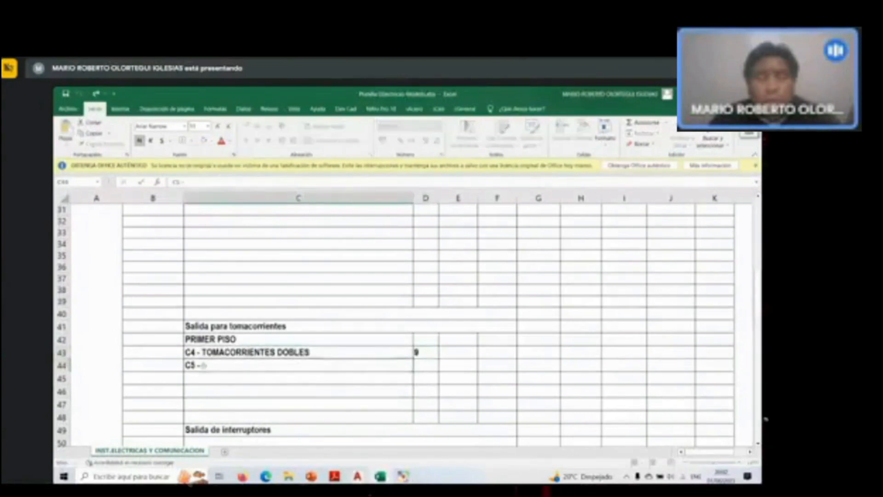
click(213, 183)
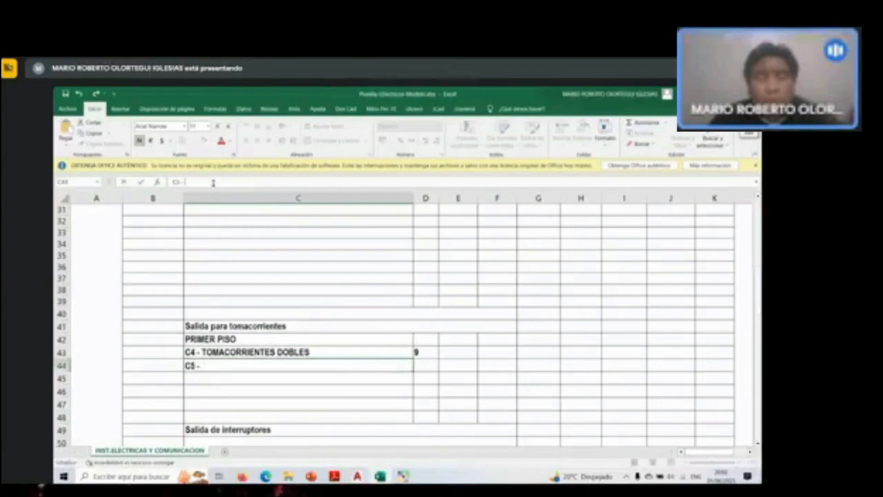
key(ctrl+v)
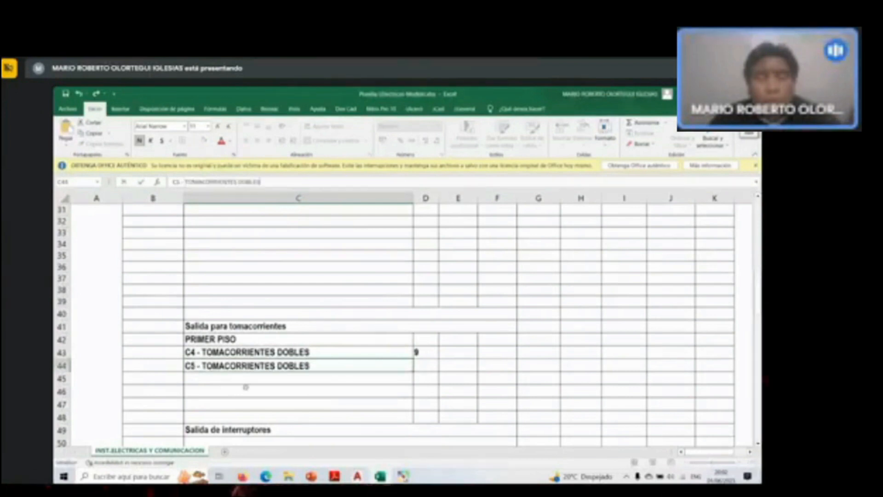
Copy the C5 - TOMACORRIENTES DOBLES label from C44 into cell C45, and select quantity cell D44.
click(245, 387)
click(268, 367)
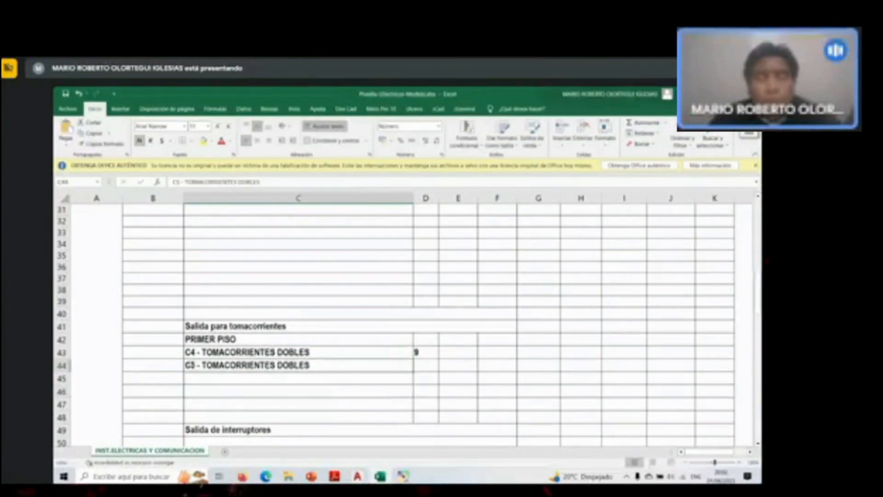
key(ctrl+c)
click(216, 381)
key(ctrl+v)
click(423, 364)
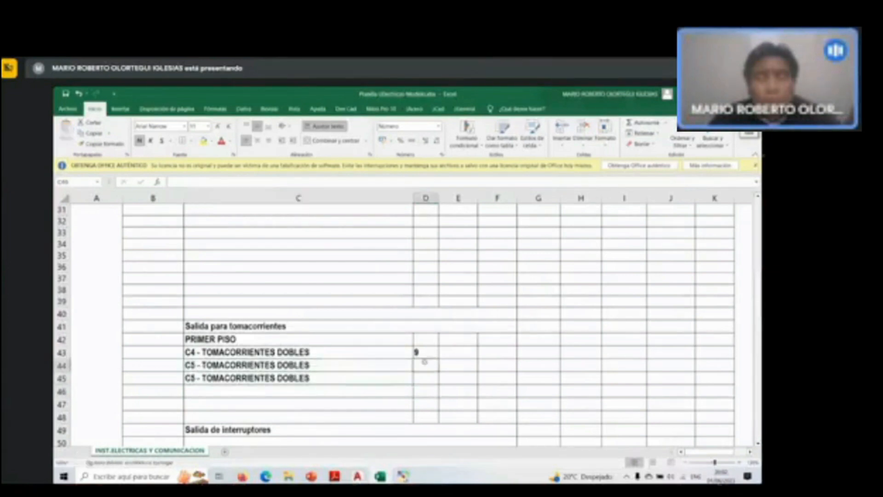
Enter quantities 4 and 1 for the two C5 - TOMACORRIENTES DOBLES rows and centre the outlet quantities in their cells.
text(4)
key(Return)
text(1)
key(Return)
drag(431, 354, 423, 374)
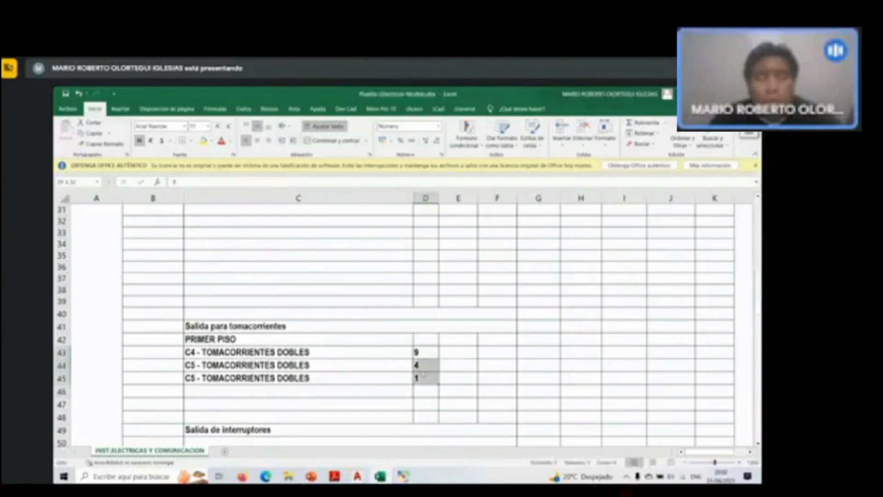
click(258, 140)
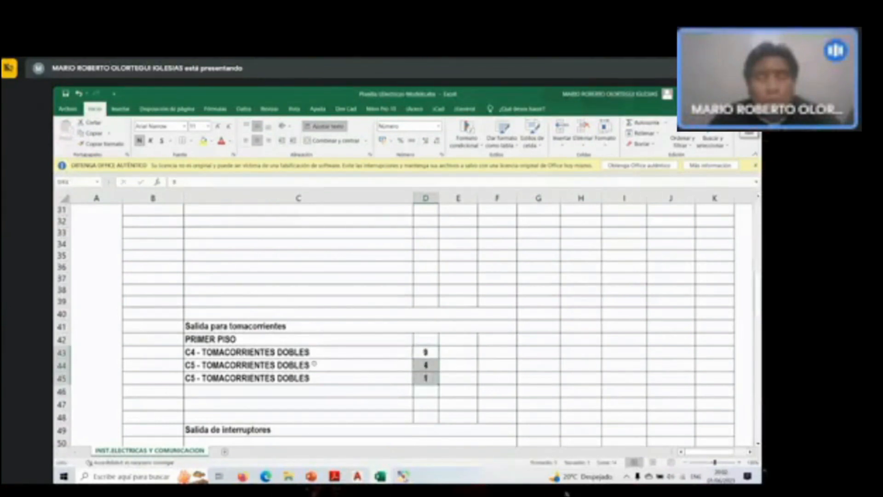
click(299, 379)
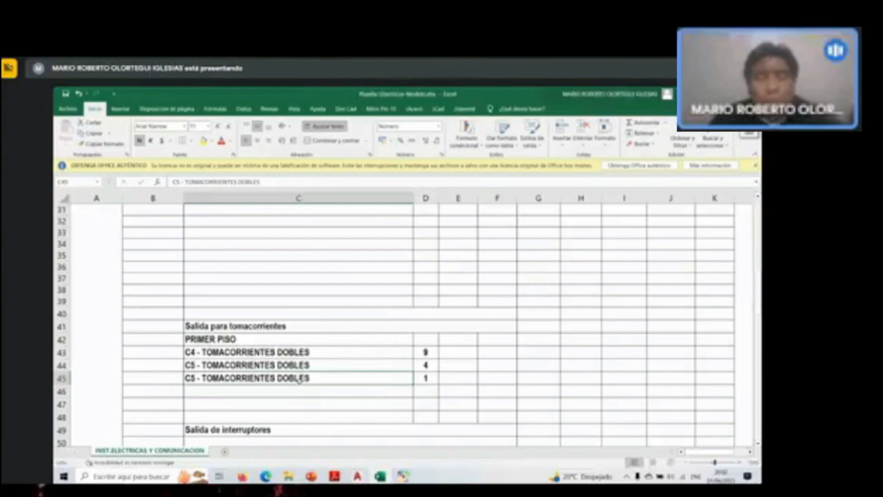
Switch to AutoCAD and examine the outlet and lighting plans of the first and second levels, including the area around panel STD-1.
key(alt+Tab)
scroll(332, 239, down, 5)
scroll(331, 241, down, 2)
scroll(385, 312, up, 3)
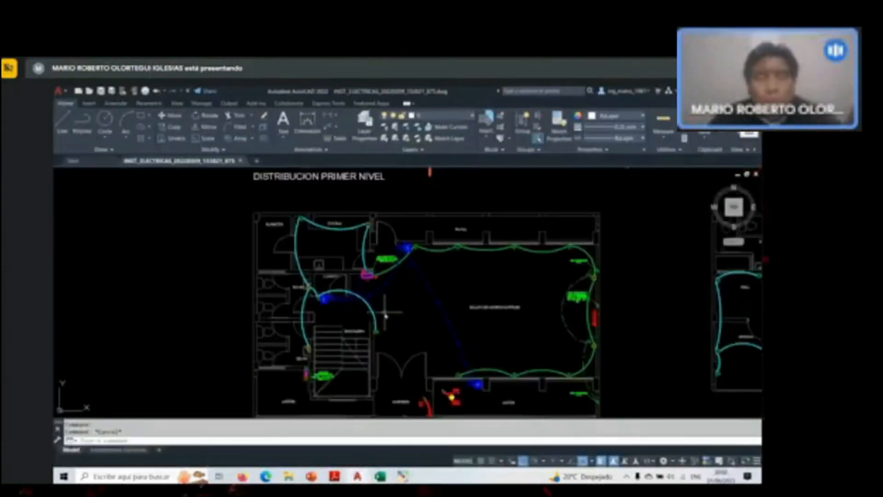
scroll(385, 313, down, 3)
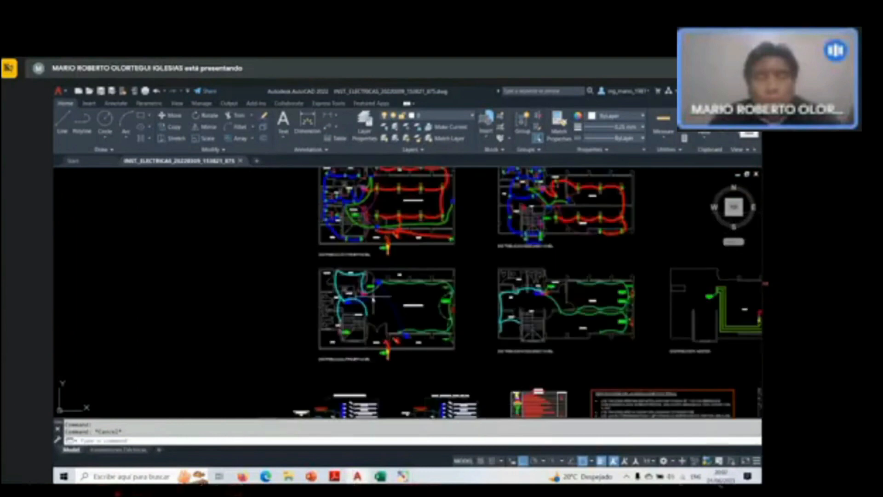
scroll(484, 194, up, 3)
scroll(449, 203, up, 2)
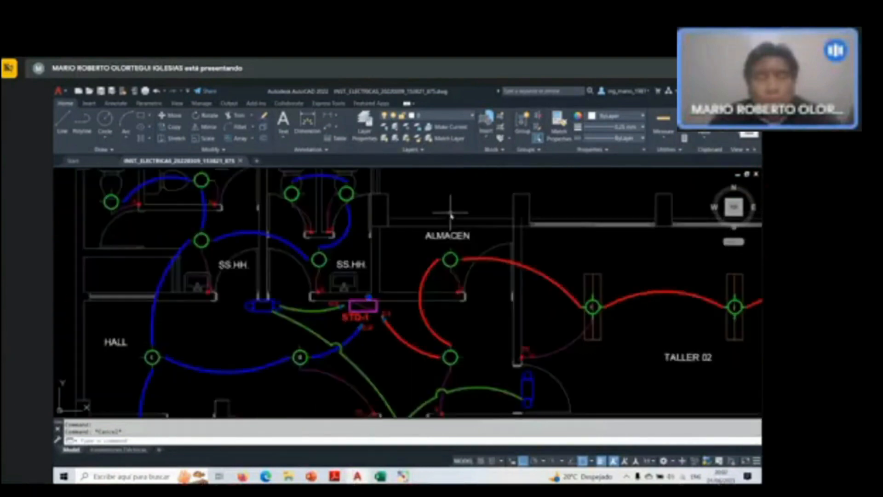
scroll(449, 203, down, 4)
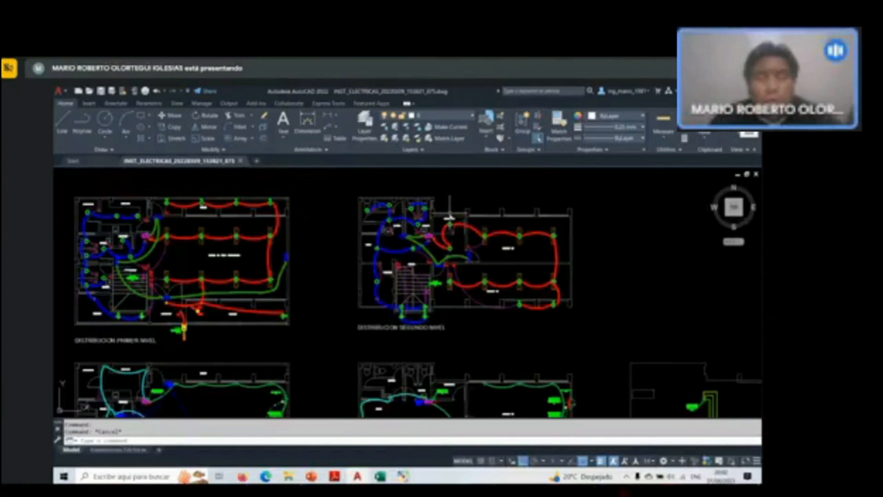
scroll(450, 216, down, 2)
scroll(450, 216, down, 2)
Switch to the metrados regulation PDF and highlight the Forma de medición passage through Salida para interruptores.
key(alt+Tab)
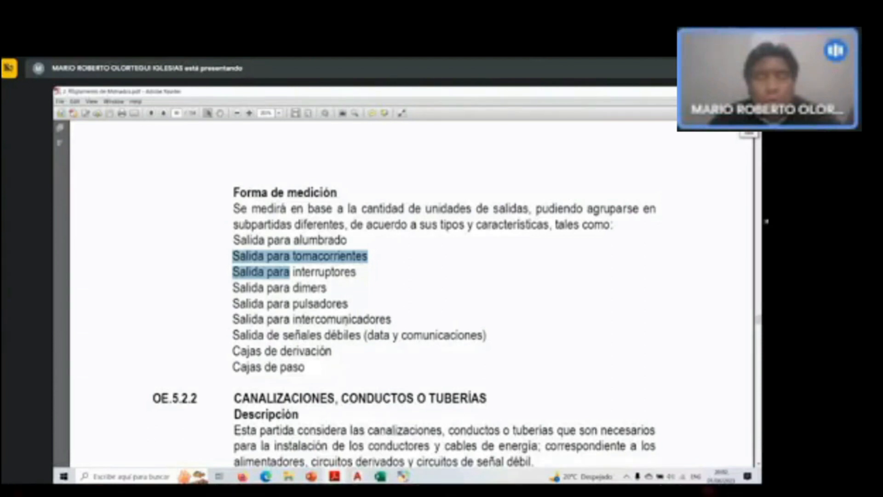
click(338, 293)
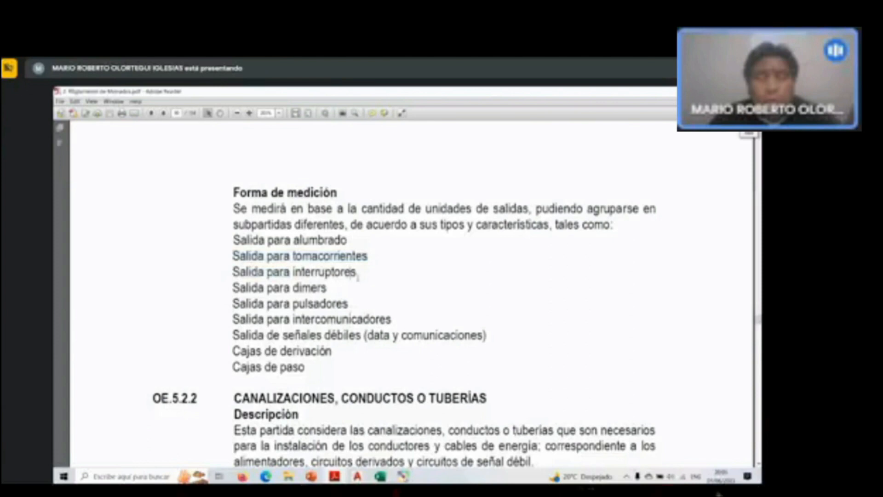
drag(361, 272, 232, 188)
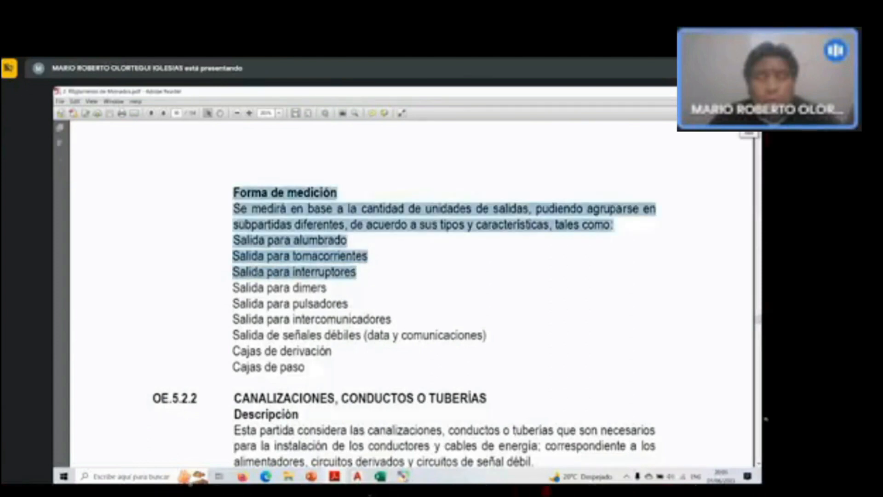
Return to the Excel takeoff sheet and insert blank rows directly below the Salida de interruptores heading.
click(311, 476)
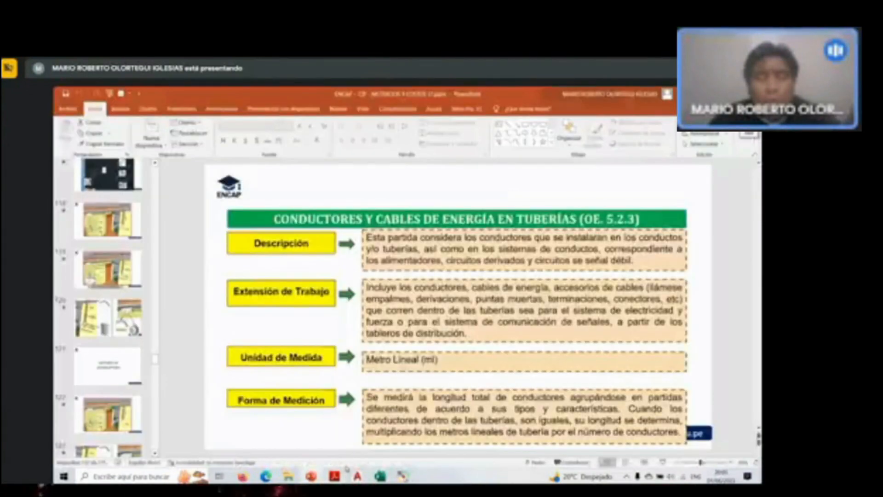
click(357, 476)
scroll(324, 240, up, 4)
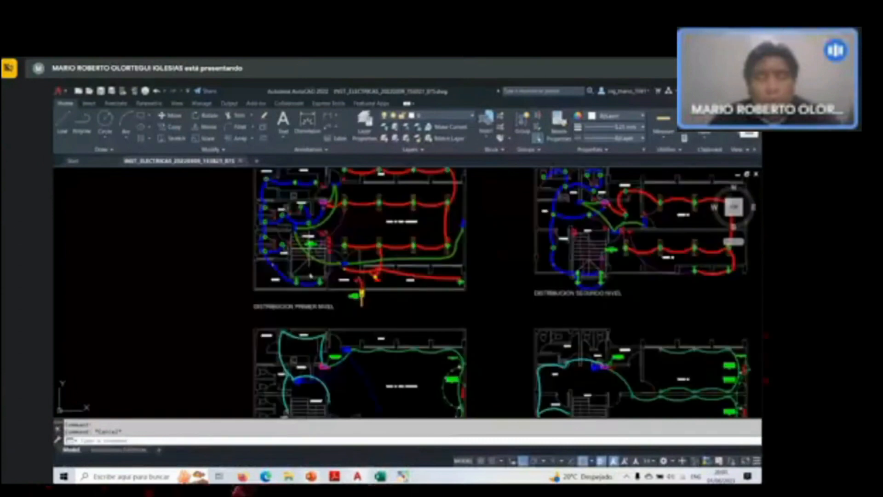
click(380, 476)
scroll(346, 399, down, 2)
scroll(137, 352, down, 1)
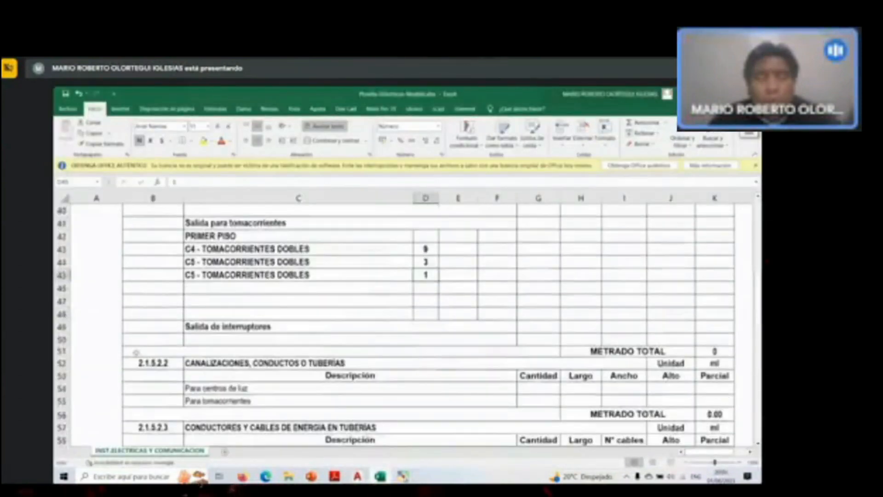
drag(65, 339, 65, 401)
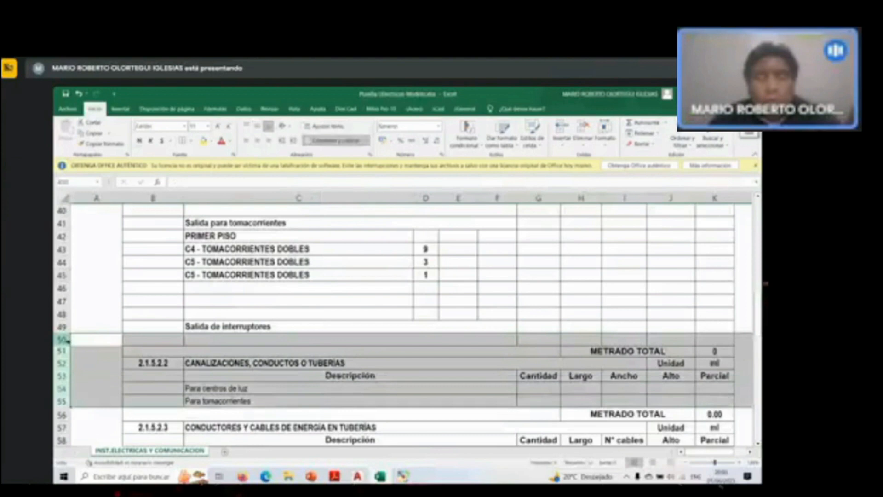
right_click(68, 340)
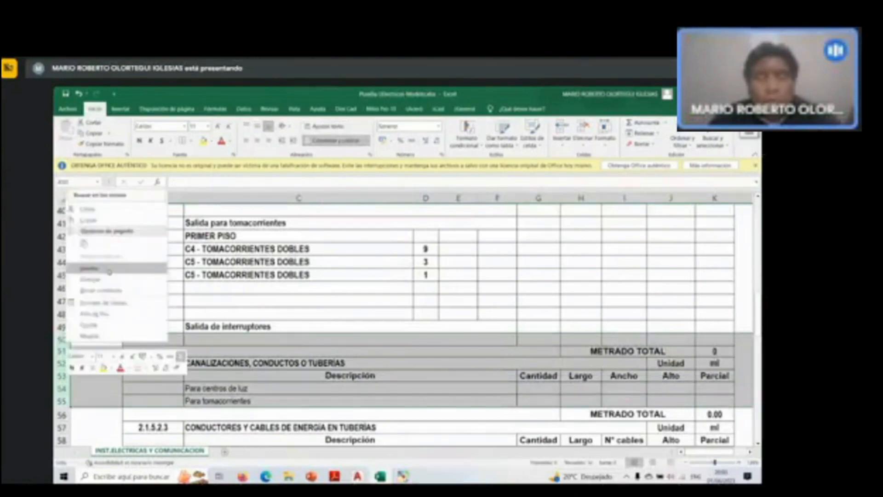
click(109, 272)
click(88, 267)
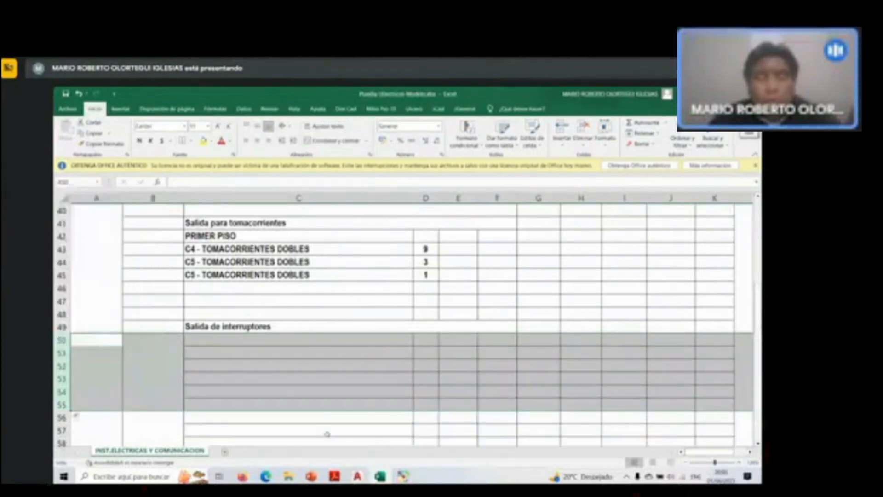
Switch to AutoCAD and examine lighting circuits C-1, C-2 and C-3 where they leave panel TG on the first-level plan.
click(311, 476)
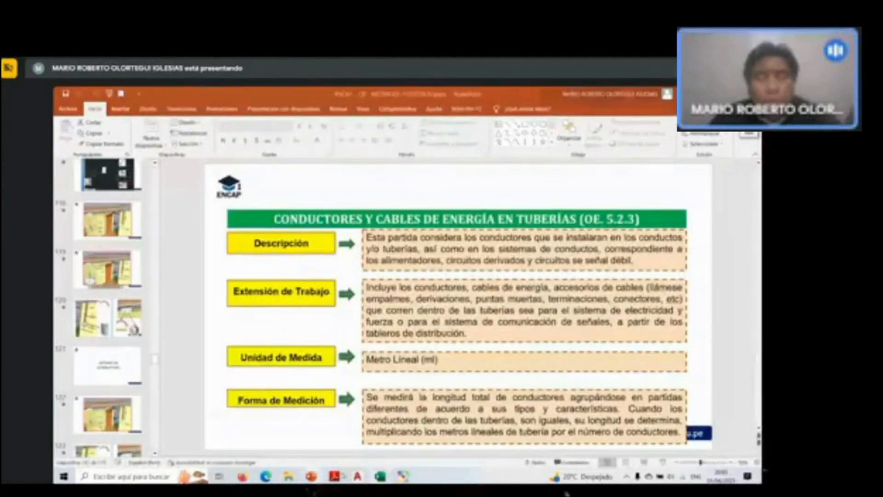
key(alt+Tab)
scroll(322, 232, up, 2)
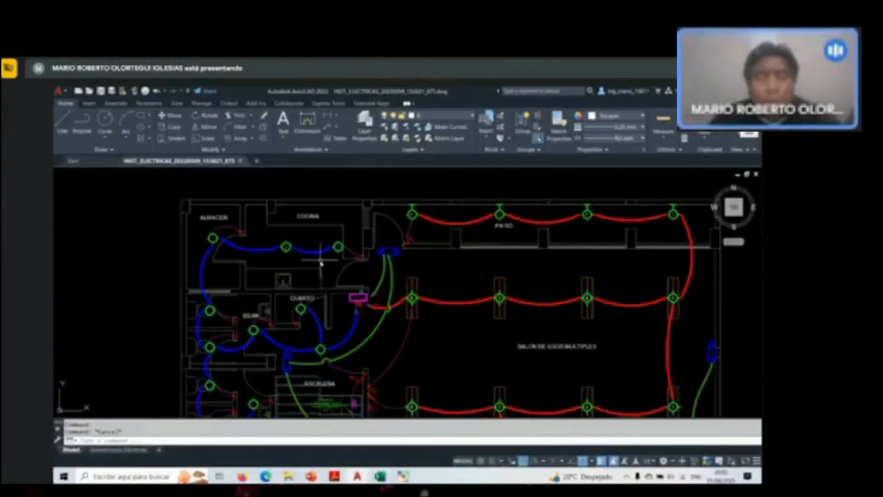
middle_drag(344, 405, 325, 330)
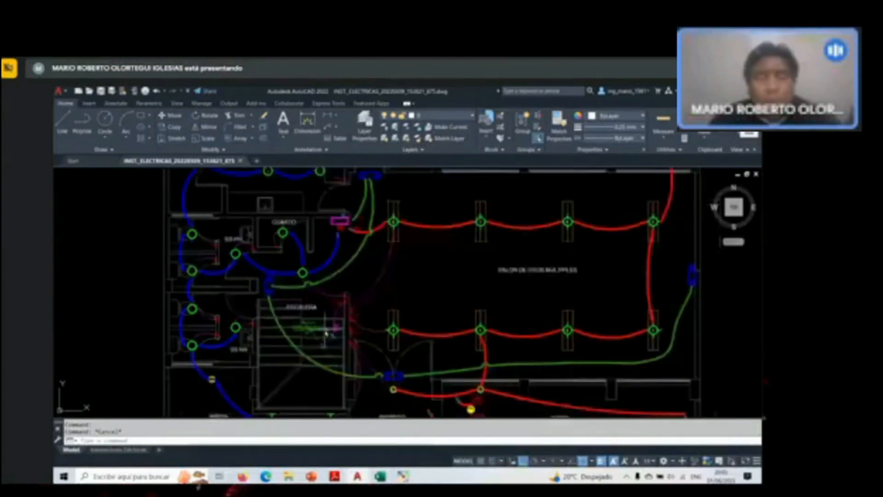
scroll(325, 333, up, 2)
scroll(344, 184, up, 2)
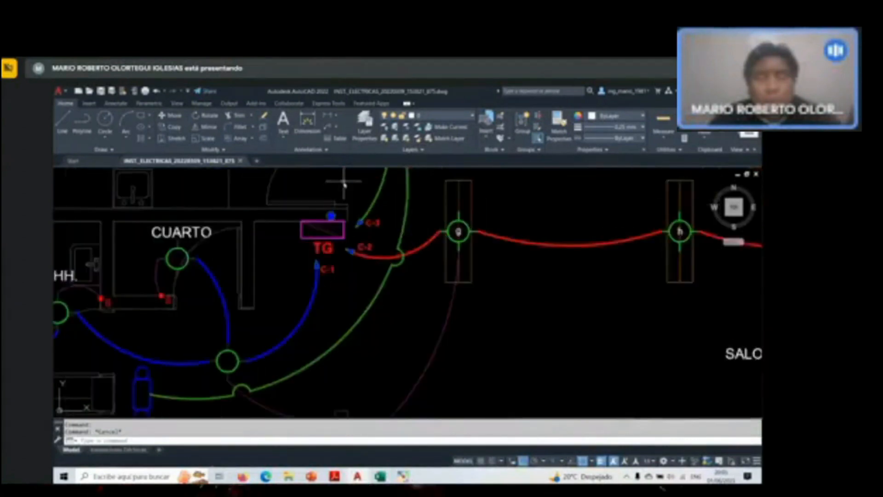
scroll(217, 290, down, 2)
scroll(304, 251, up, 2)
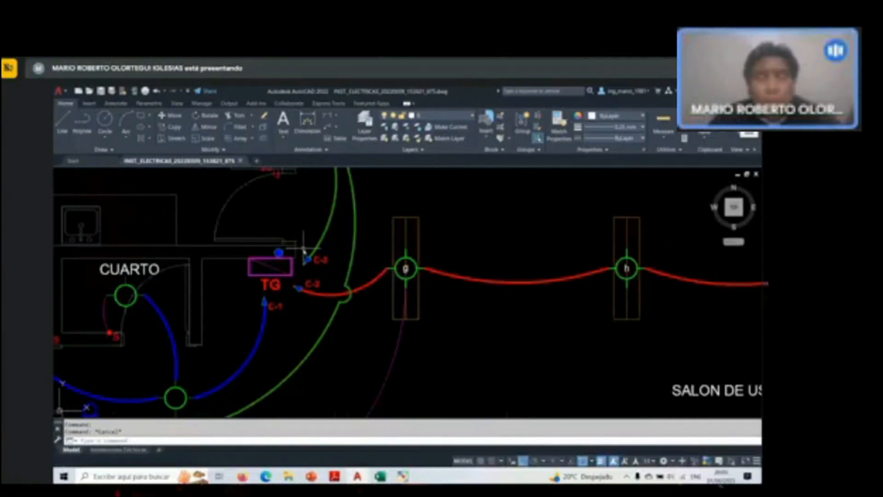
Examine the blue C-1 circuit run and the switches beside the ESCALERA on the first-level lighting plan.
scroll(324, 264, down, 5)
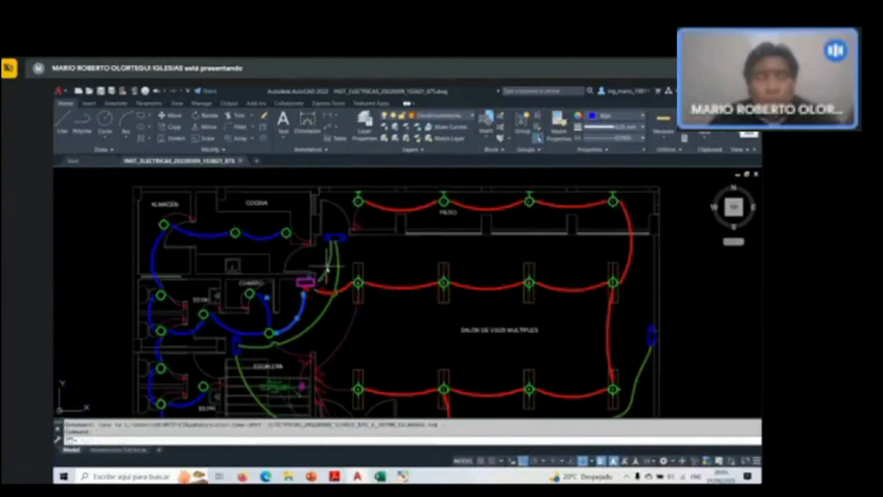
scroll(328, 269, up, 2)
scroll(340, 230, down, 2)
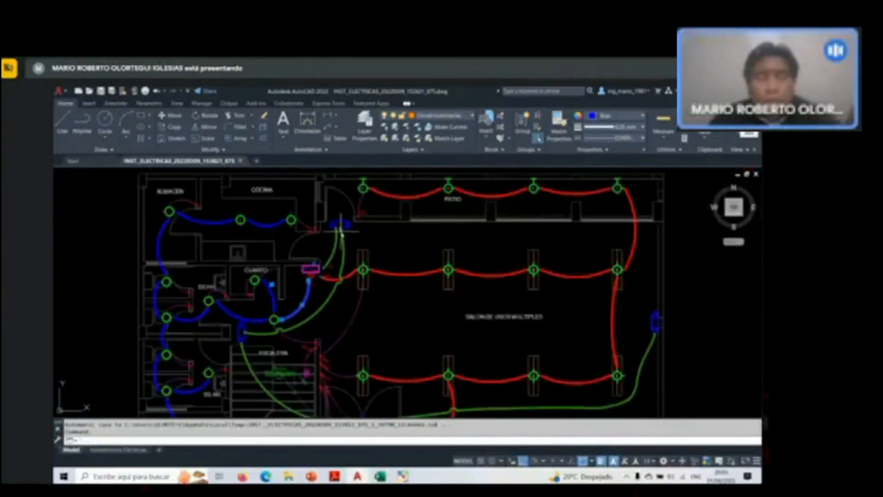
scroll(251, 333, up, 4)
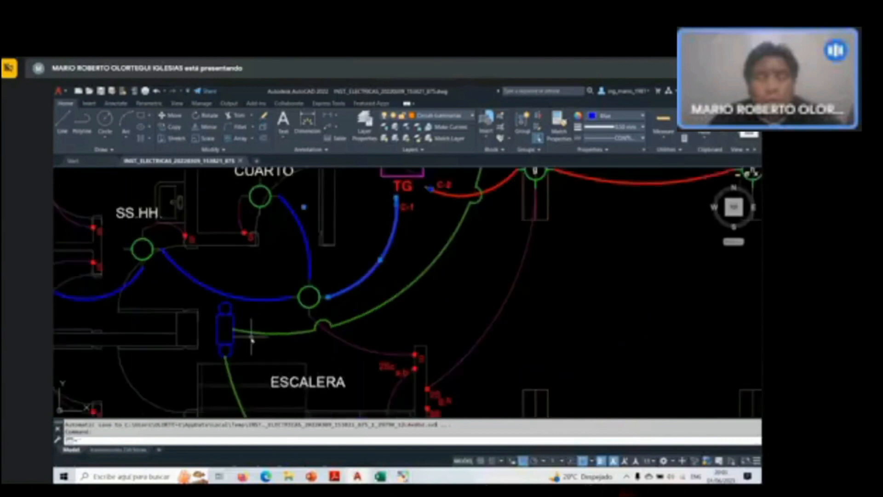
scroll(245, 276, down, 2)
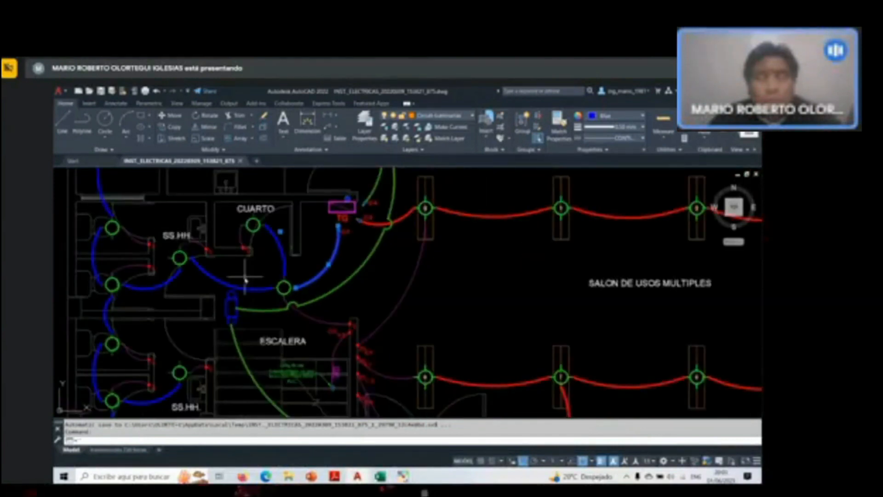
scroll(245, 278, down, 2)
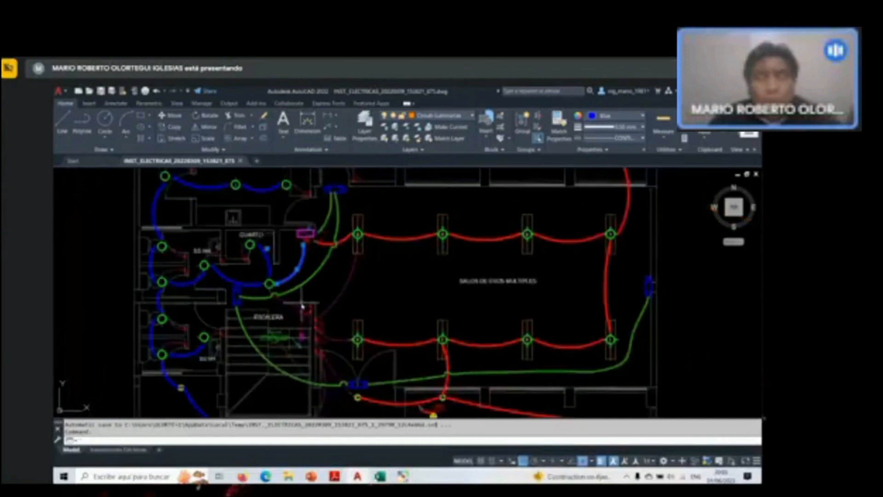
scroll(310, 310, up, 2)
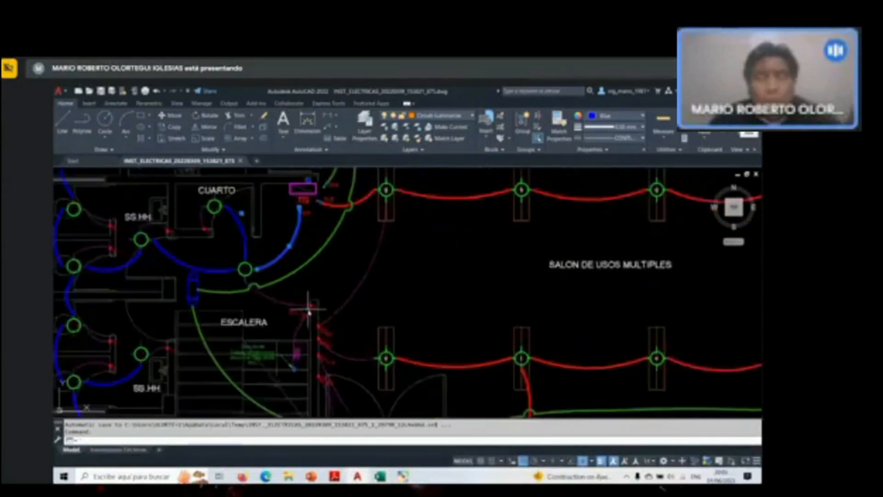
scroll(276, 312, down, 2)
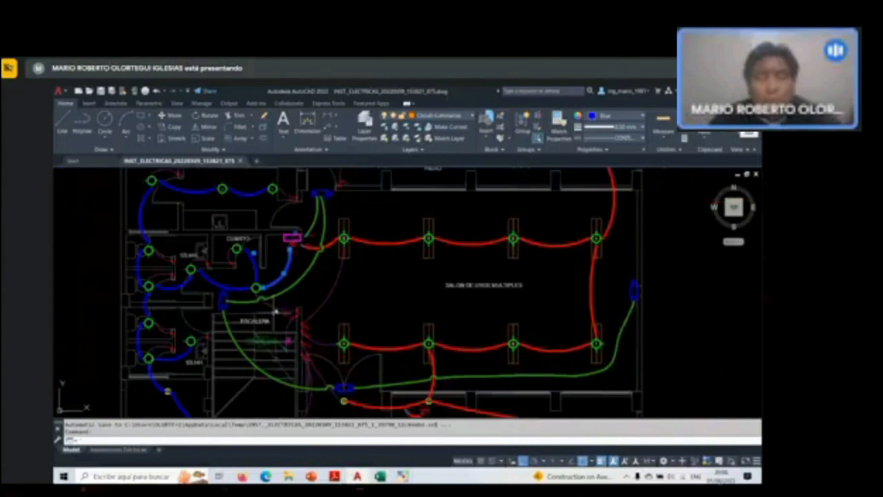
scroll(309, 202, up, 2)
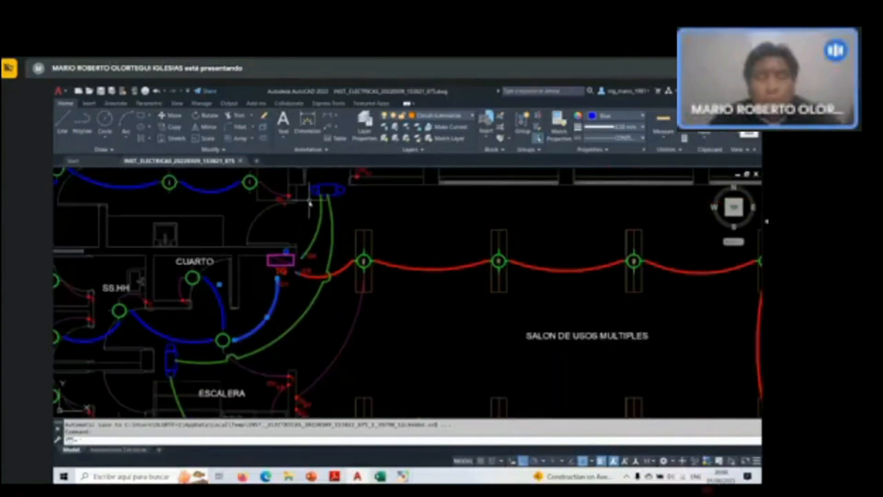
Examine the blue twin-head light fixtures linked by the green circuit across the first-level lighting plan.
scroll(368, 277, down, 2)
scroll(344, 223, up, 8)
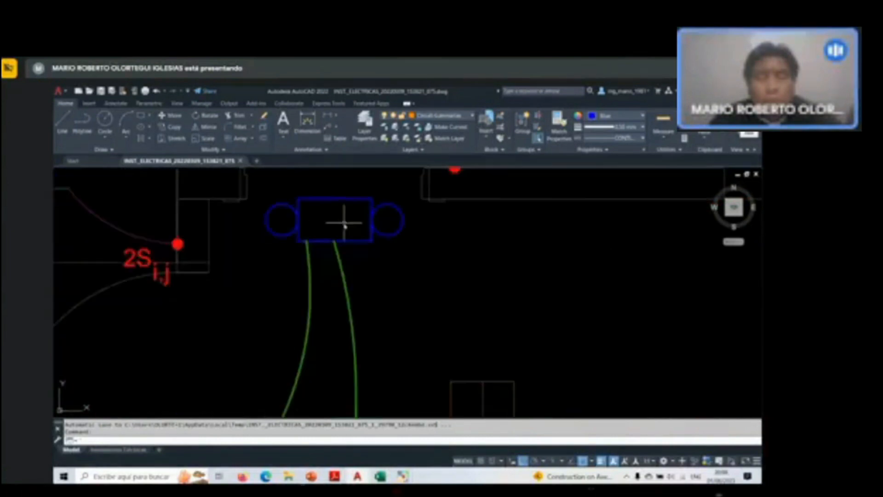
scroll(344, 224, down, 4)
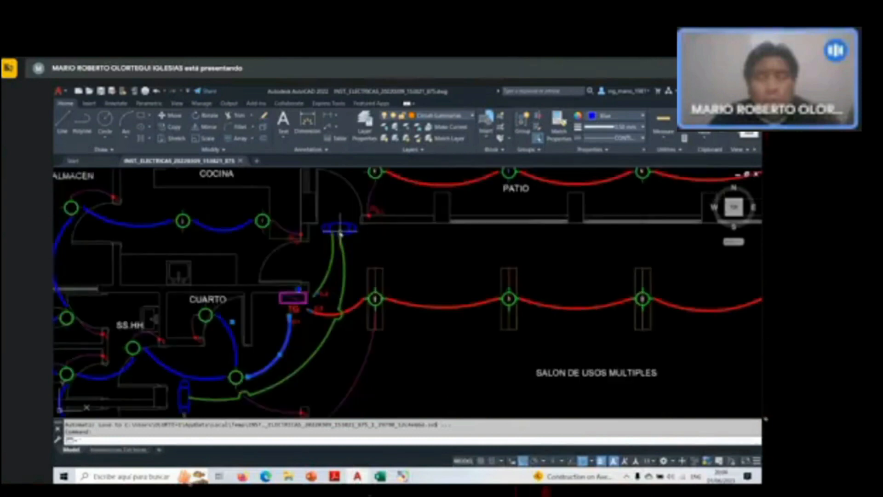
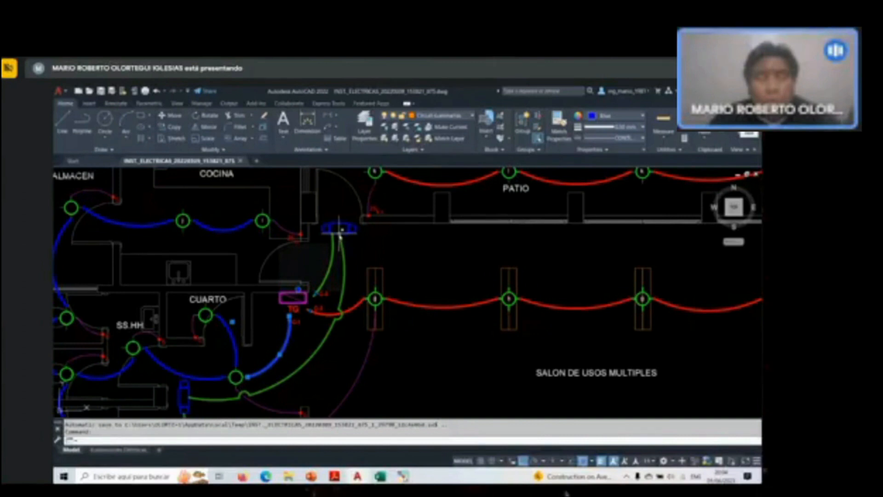
scroll(340, 235, down, 5)
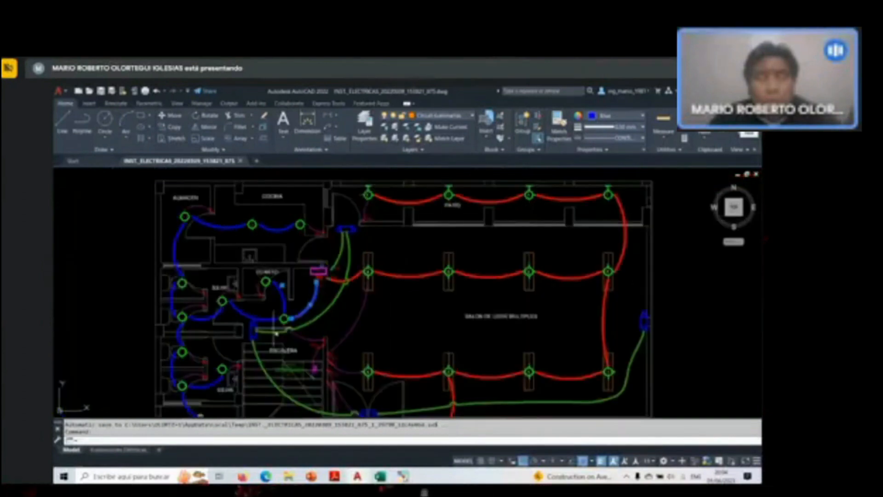
scroll(324, 390, up, 5)
scroll(323, 390, down, 2)
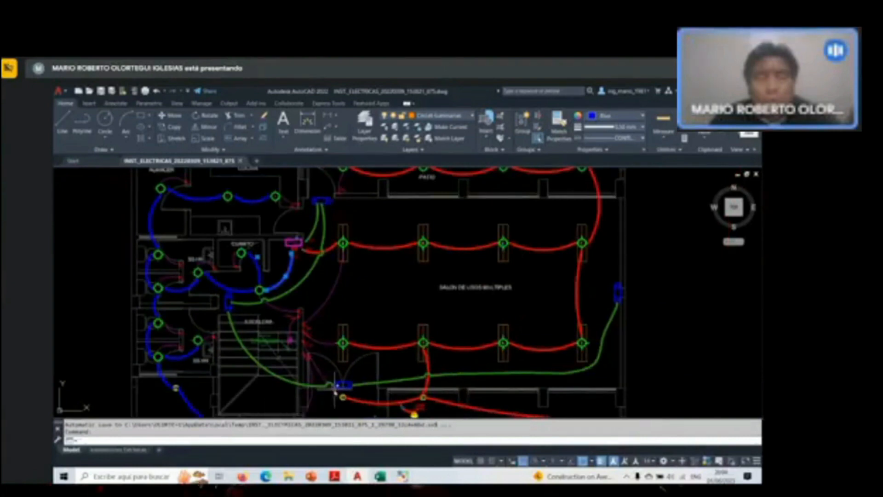
scroll(329, 257, down, 2)
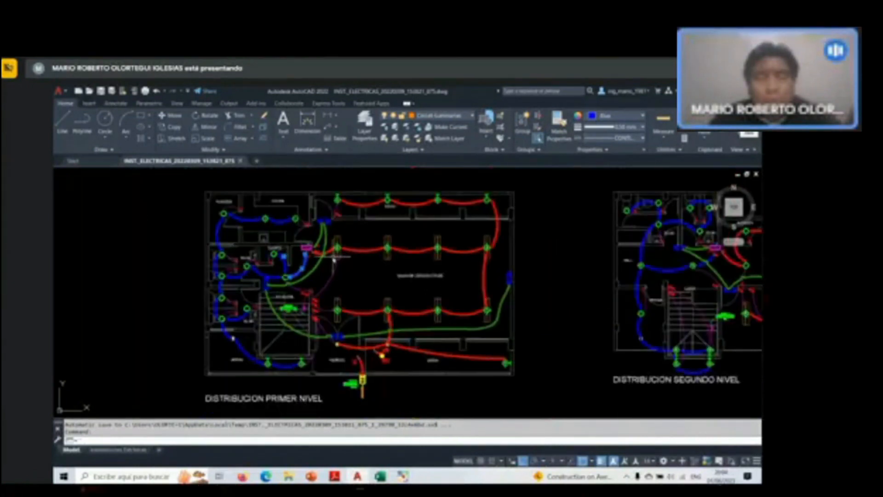
Switch to Excel and enter "C1 - INTERRUPTORES" in the description column, directly below the Salida de interruptores heading.
click(381, 475)
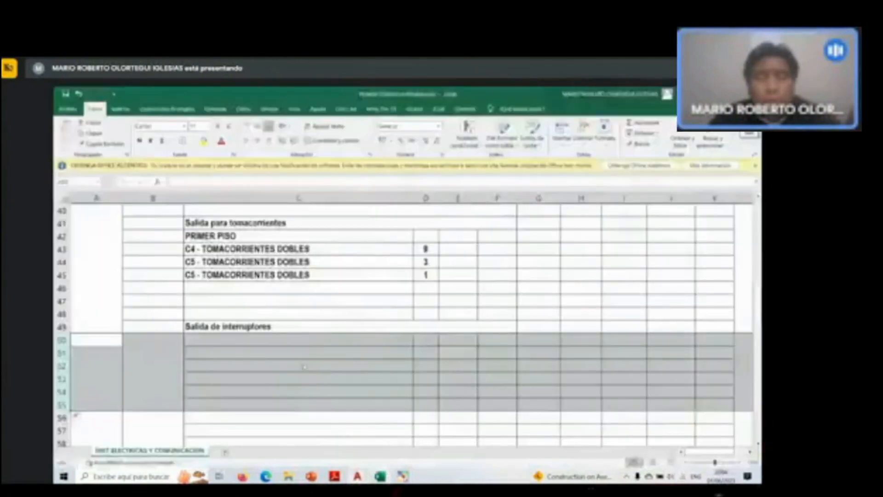
click(240, 349)
click(238, 342)
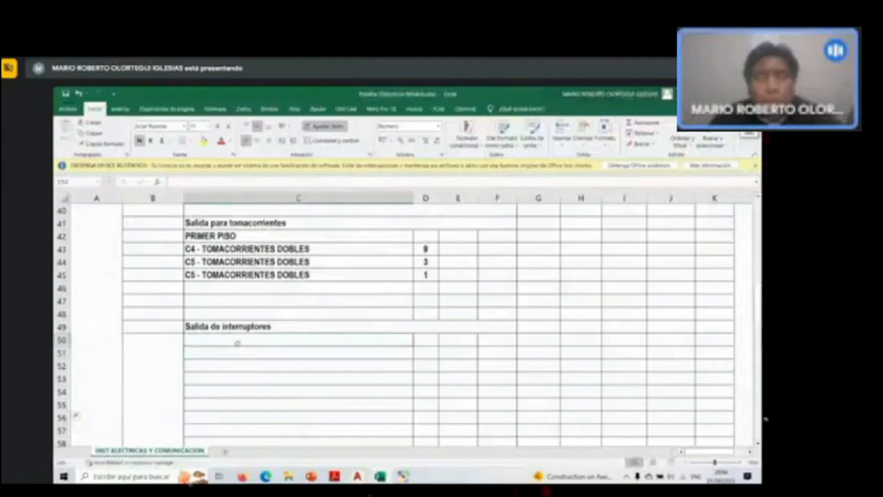
text(C1)
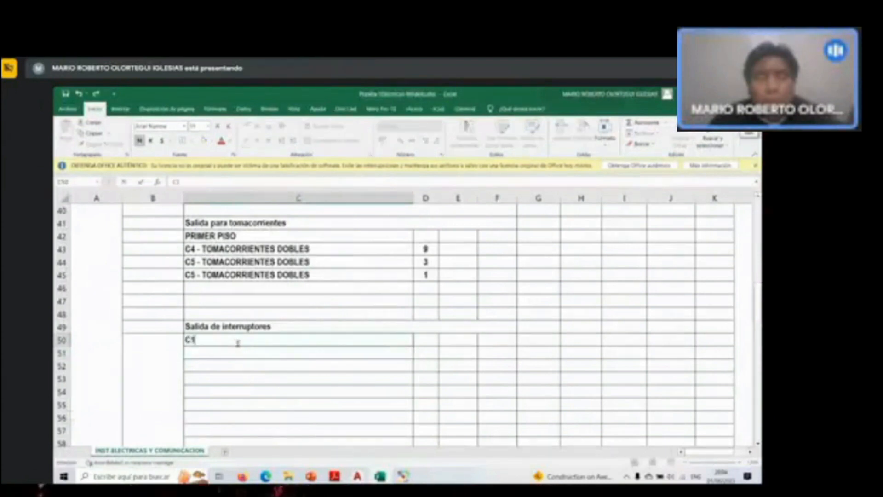
text( -)
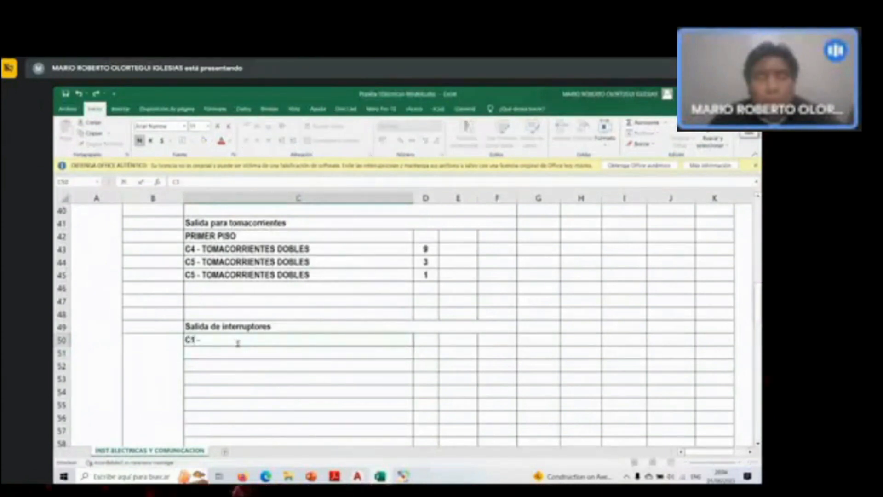
text( INTERRUPTO)
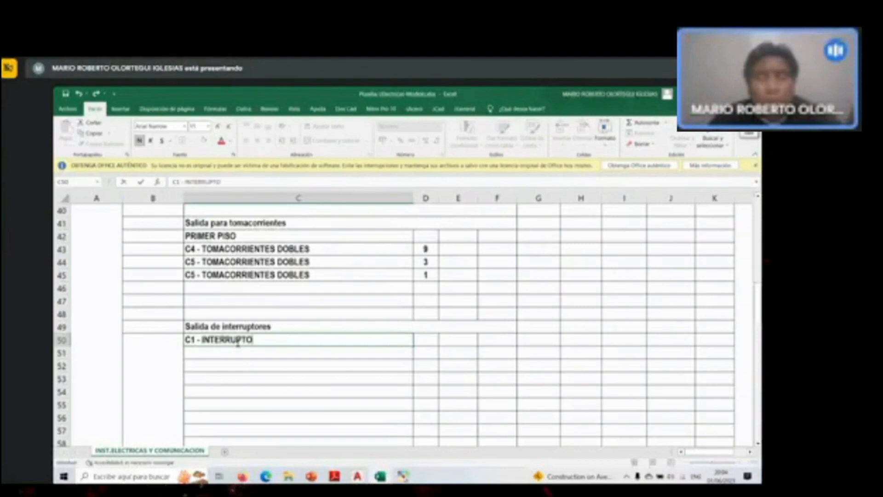
text(RES)
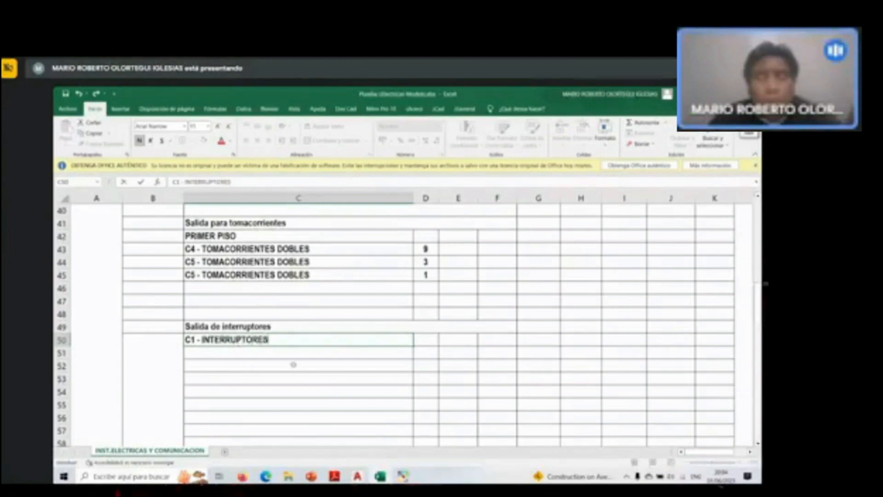
Switch to AutoCAD and examine the unipolar switch symbols S, 2S and 3S in the detail drawings below the plans.
key(alt+Tab)
scroll(400, 297, down, 8)
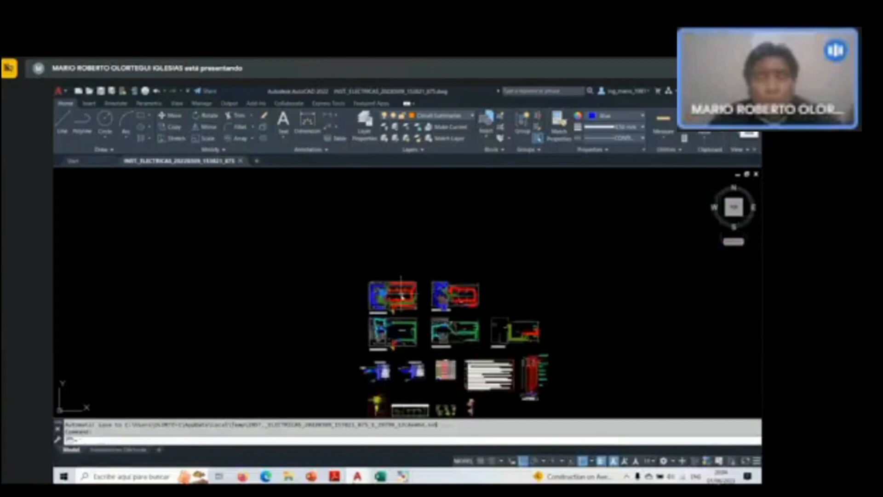
scroll(401, 297, up, 6)
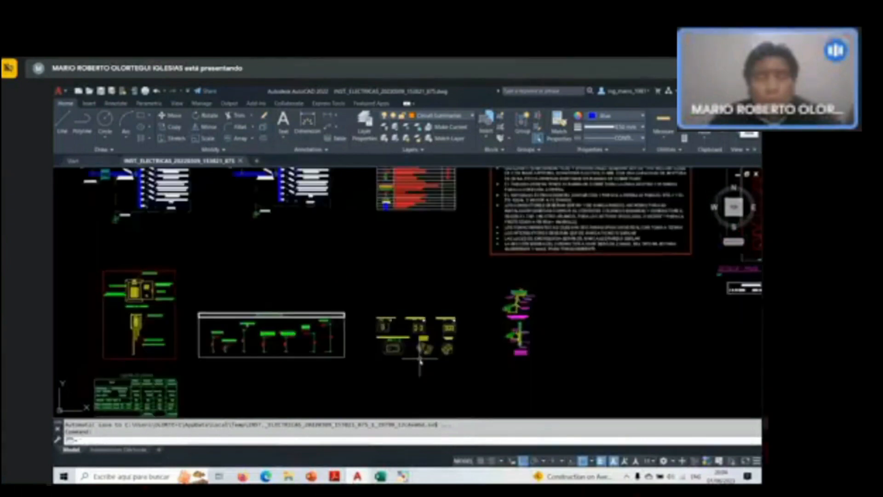
scroll(347, 307, up, 2)
scroll(347, 307, up, 2)
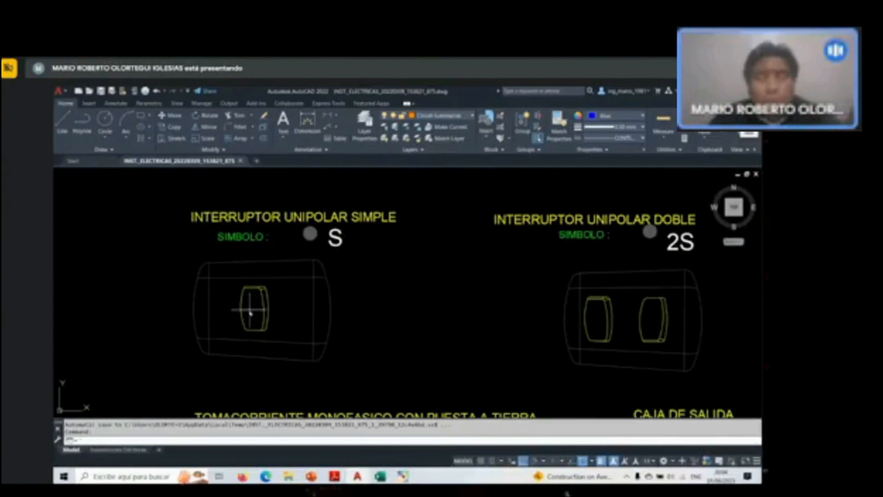
scroll(239, 307, down, 2)
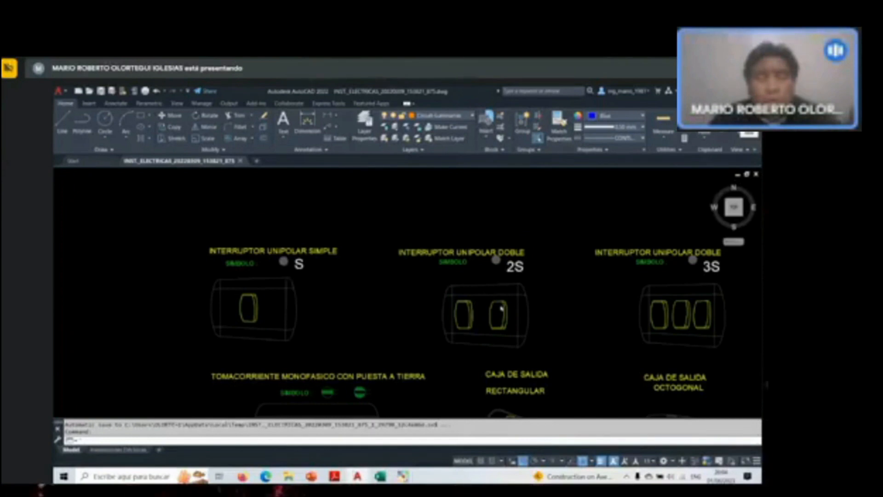
Back in Excel, move the C1 - INTERRUPTORES entry to C52 and add the heading "Salida de interruptores Simples" in row 51.
key(alt+Tab)
text(C1 - INTERRUPTORES)
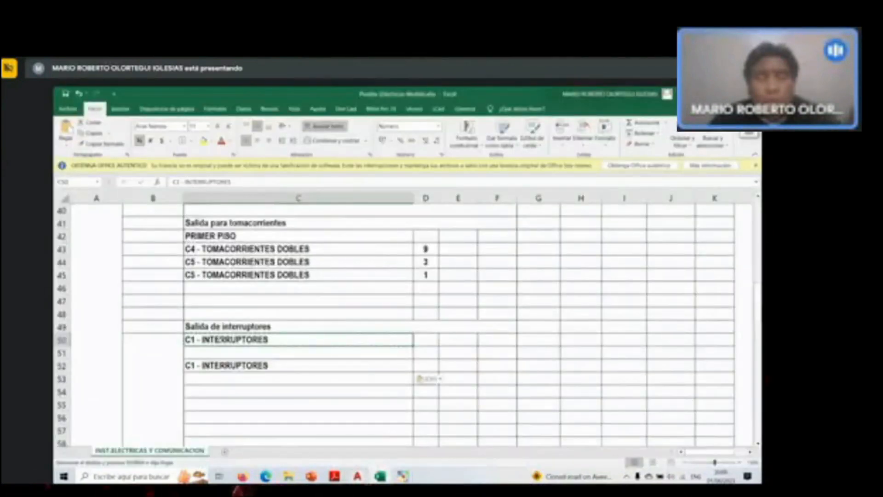
click(235, 325)
key(ctrl+c)
key(Down)
key(Down)
key(ctrl+v)
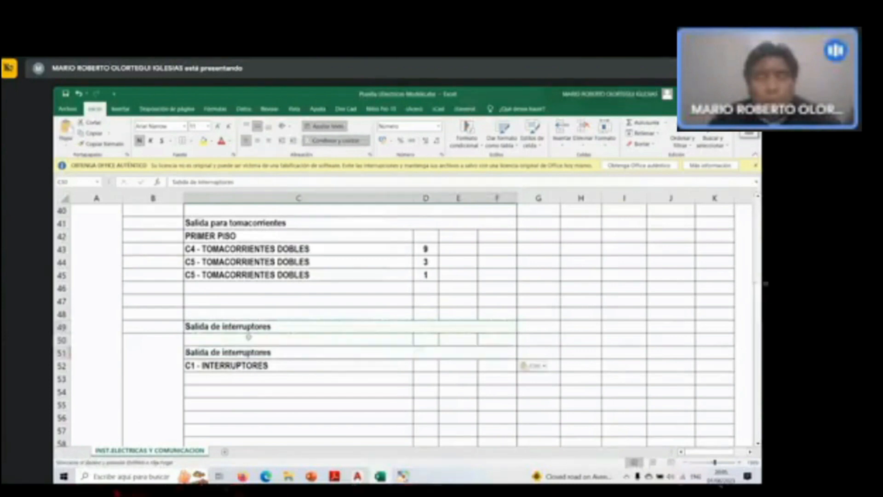
click(289, 180)
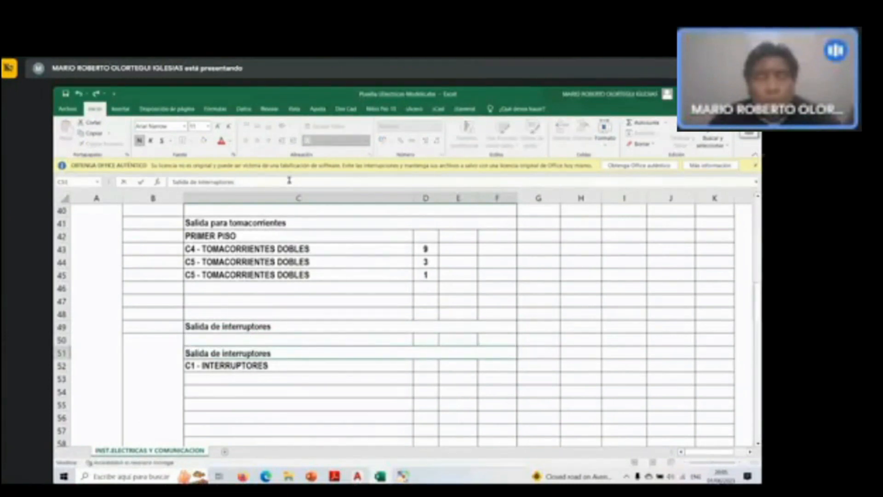
text(Simples)
key(Return)
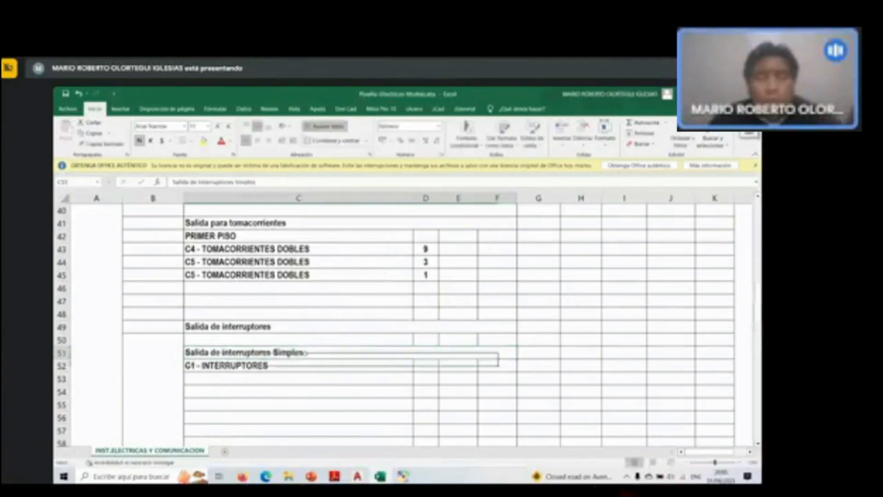
Copy the Salida de interruptores Simples heading to row 58 and reword the copy as "Salida de interruptores Dobles".
scroll(349, 322, down, 1)
key(ctrl+c)
click(299, 404)
key(ctrl+v)
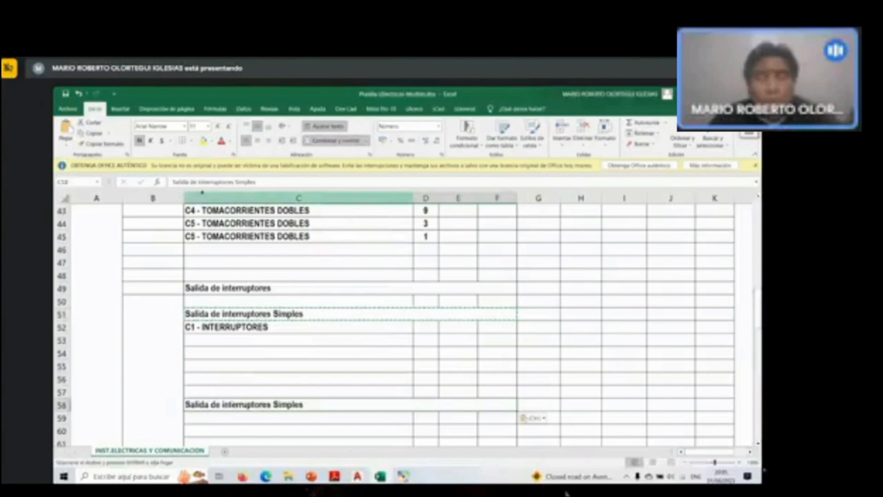
click(287, 180)
key(BackSpace)
key(BackSpace)
key(BackSpace)
key(BackSpace)
key(BackSpace)
key(BackSpace)
key(BackSpace)
text(Do)
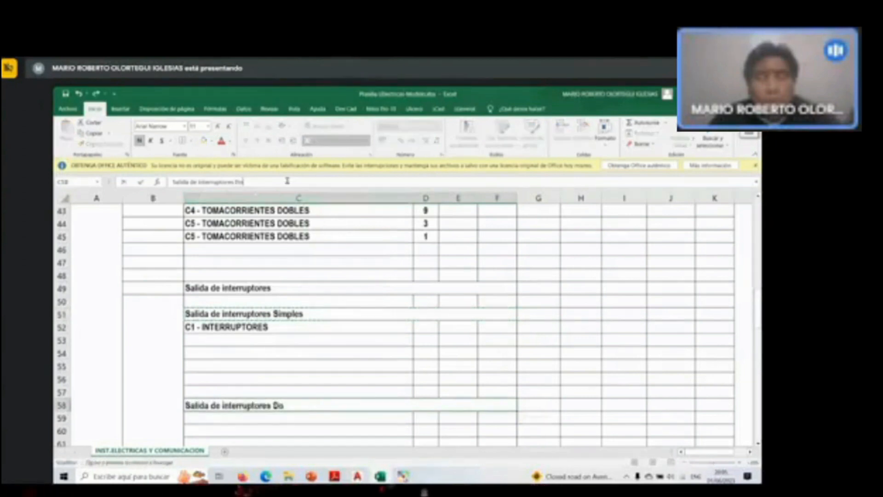
text(bles)
click(336, 339)
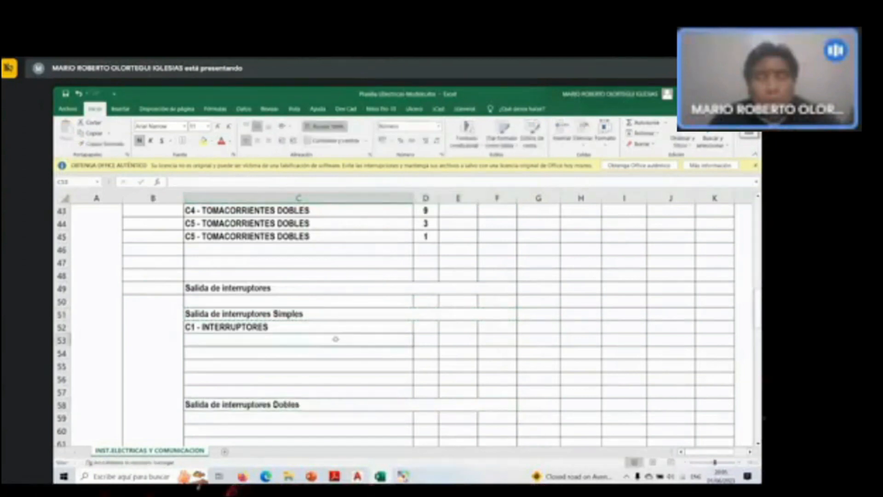
Insert six blank rows starting at row 61, under the Salida de interruptores Dobles heading.
scroll(336, 339, down, 2)
click(294, 327)
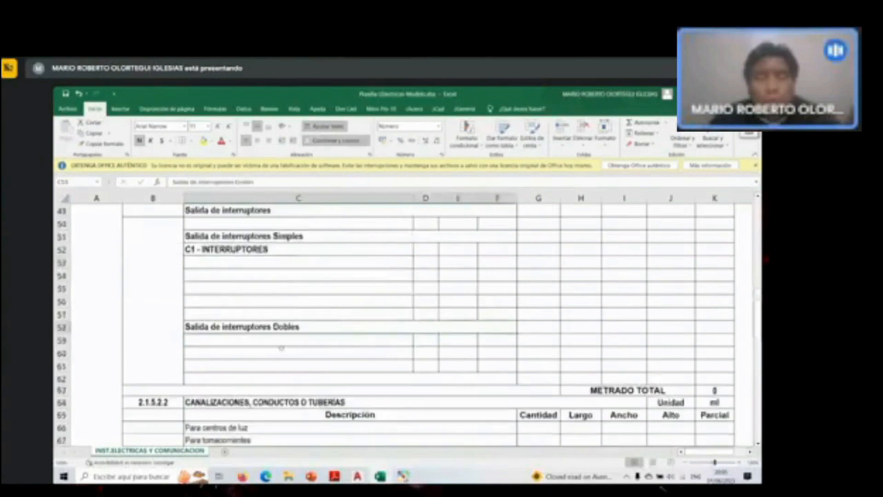
drag(61, 366, 65, 428)
right_click(63, 367)
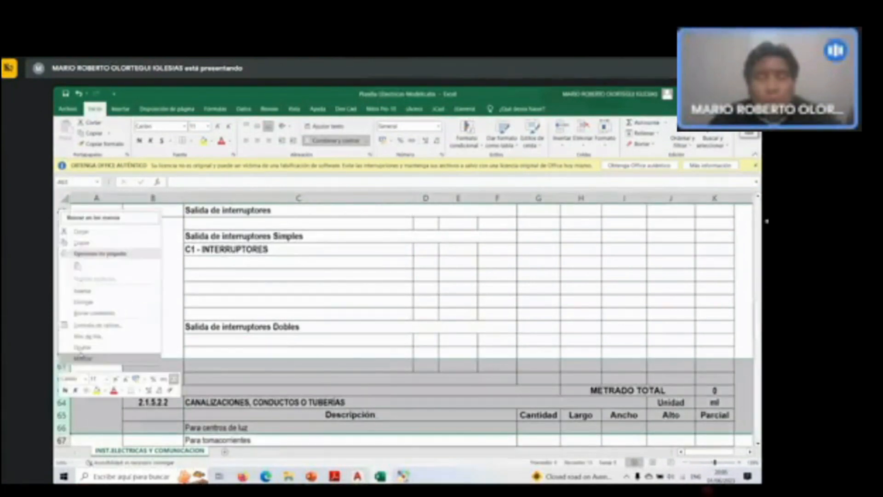
click(83, 291)
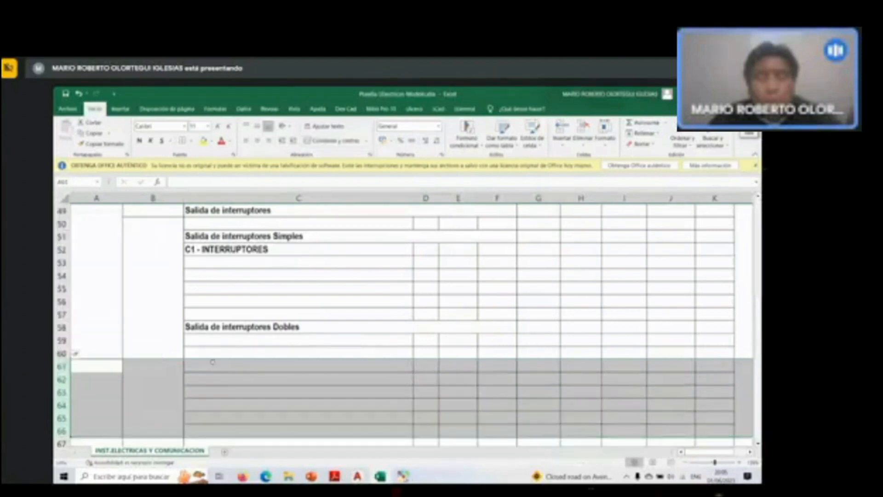
Copy the Salida de interruptores Dobles heading to row 64 and reword the copy as "Salida de interruptores Triples".
click(234, 327)
key(ctrl+c)
scroll(233, 326, down, 1)
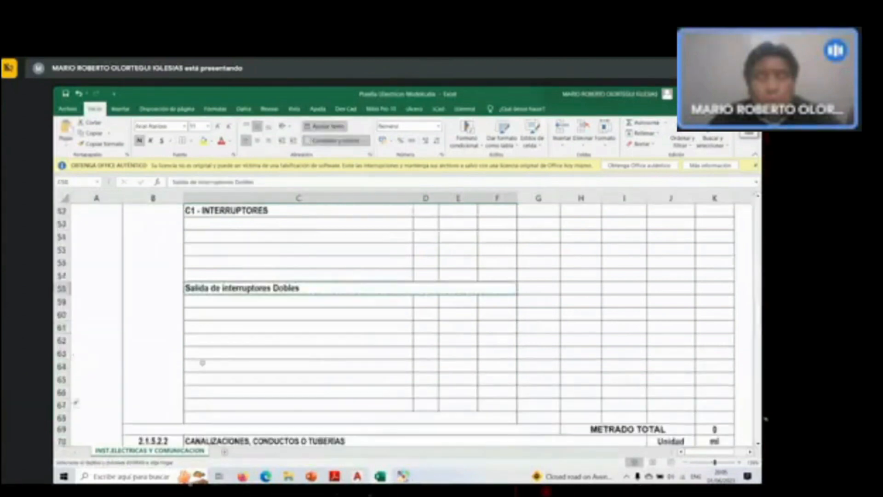
click(201, 365)
key(ctrl+v)
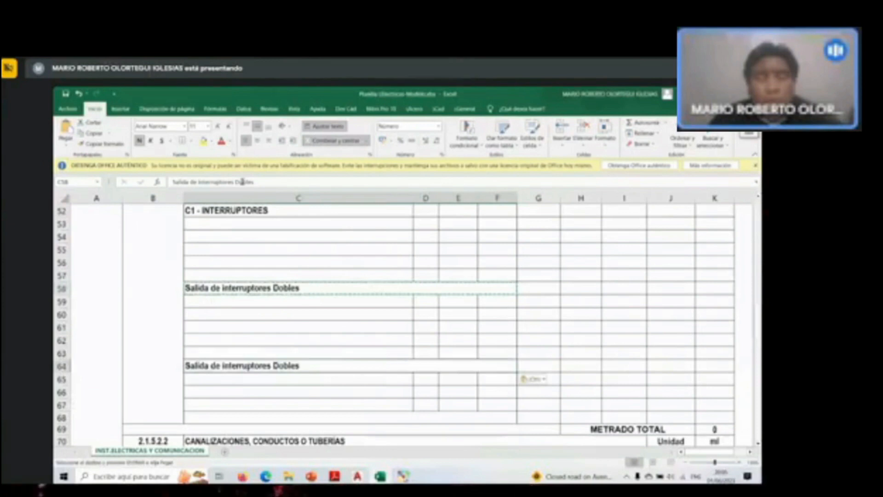
double_click(242, 181)
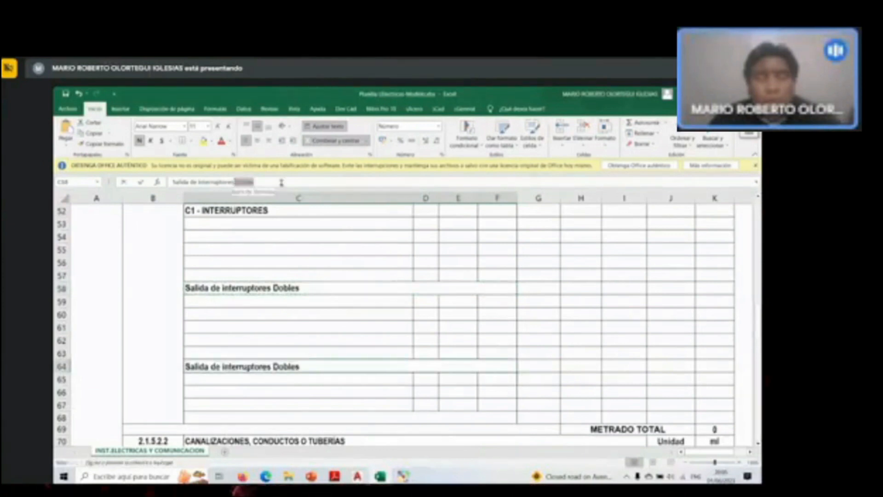
text(Triples)
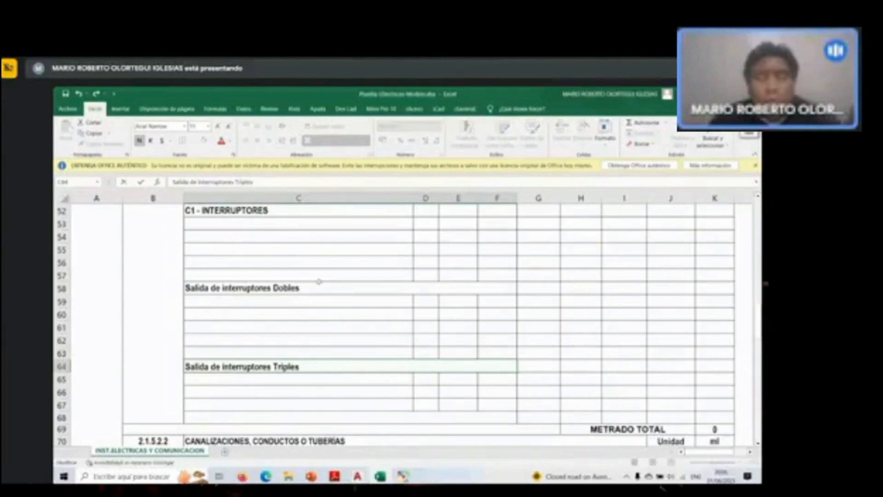
key(Return)
scroll(319, 281, up, 1)
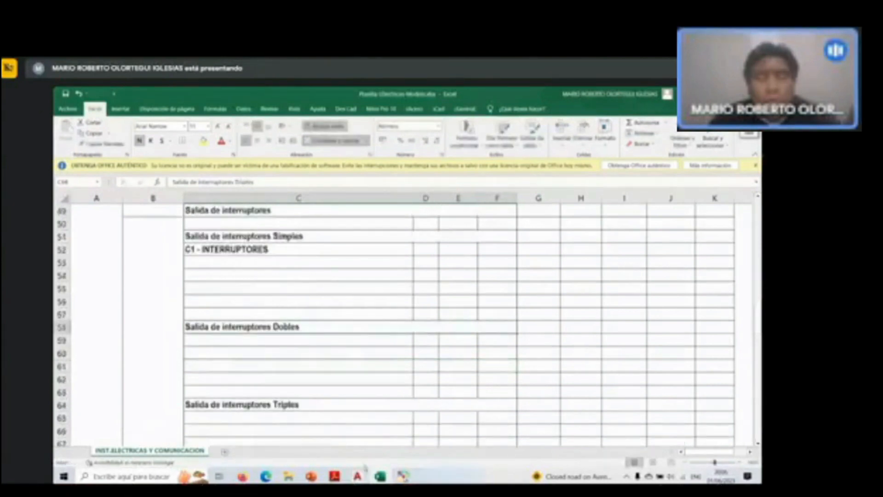
click(299, 326)
Switch to AutoCAD and examine the switches on circuit C-1 around CUARTO and SS.HH. on the first-level lighting plan.
key(alt+Tab)
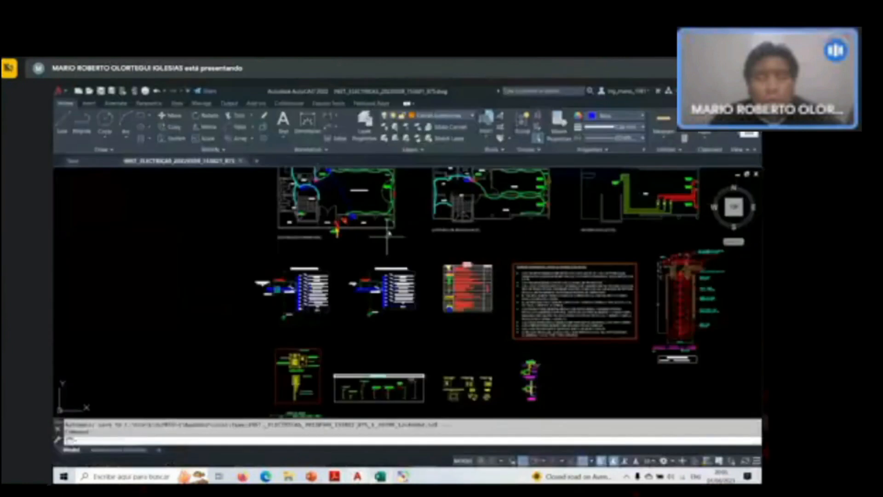
scroll(339, 201, up, 5)
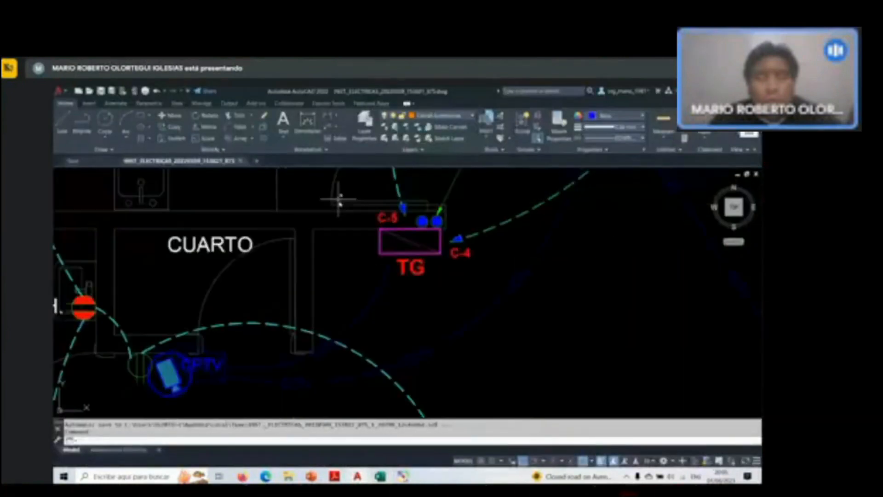
scroll(363, 276, down, 5)
scroll(402, 213, down, 3)
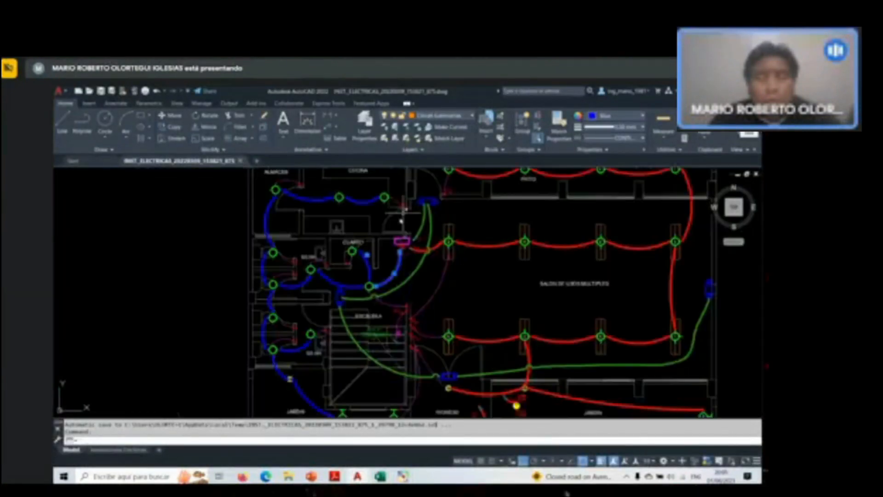
scroll(405, 249, up, 3)
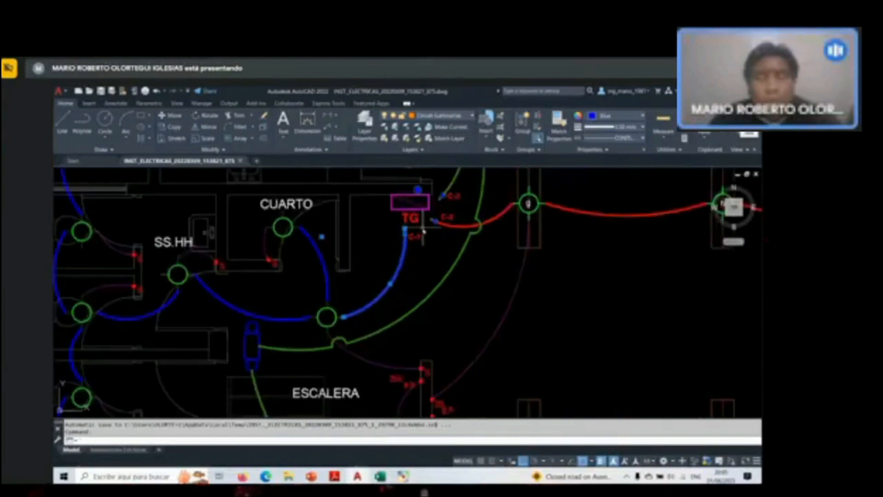
scroll(274, 264, up, 3)
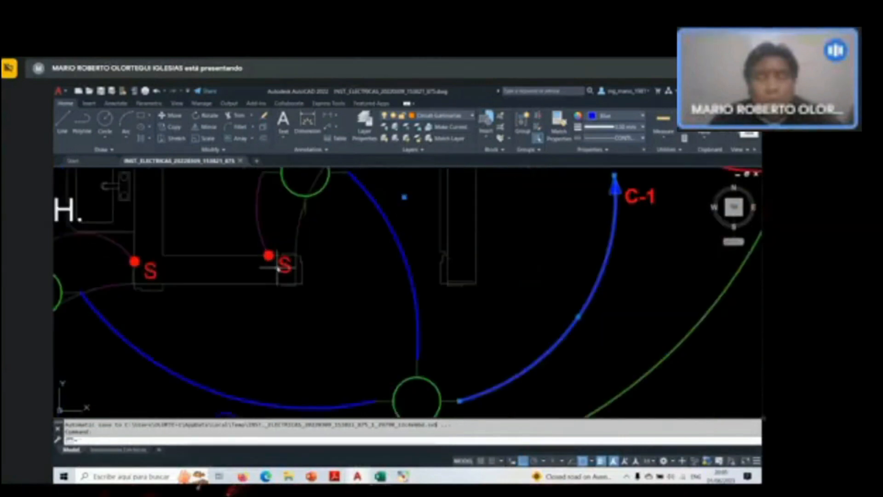
scroll(496, 311, down, 2)
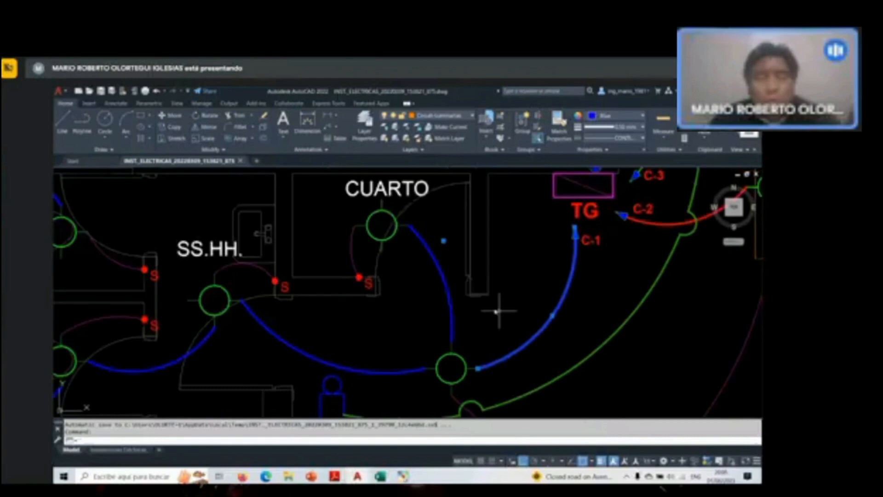
scroll(497, 311, down, 3)
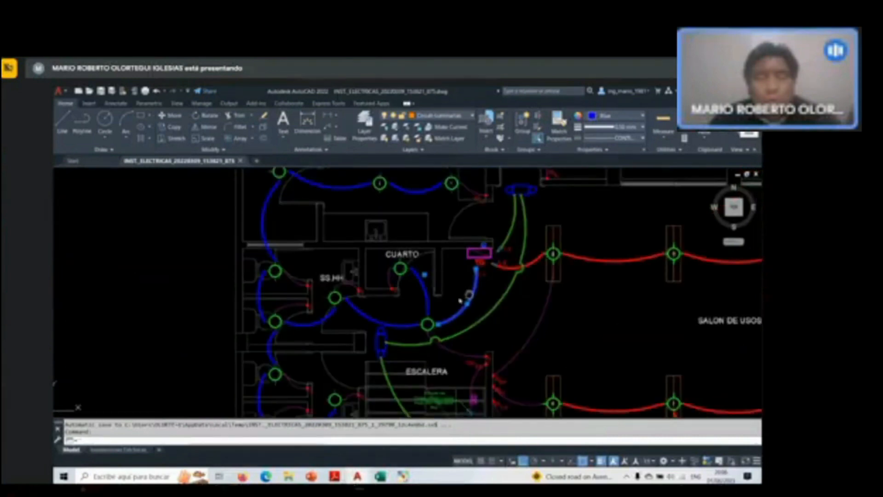
Mark the single switches of circuit C-1 around CUARTO and the SS.HH. rooms with freehand blue screen annotations.
middle_drag(469, 294, 434, 296)
key(F9)
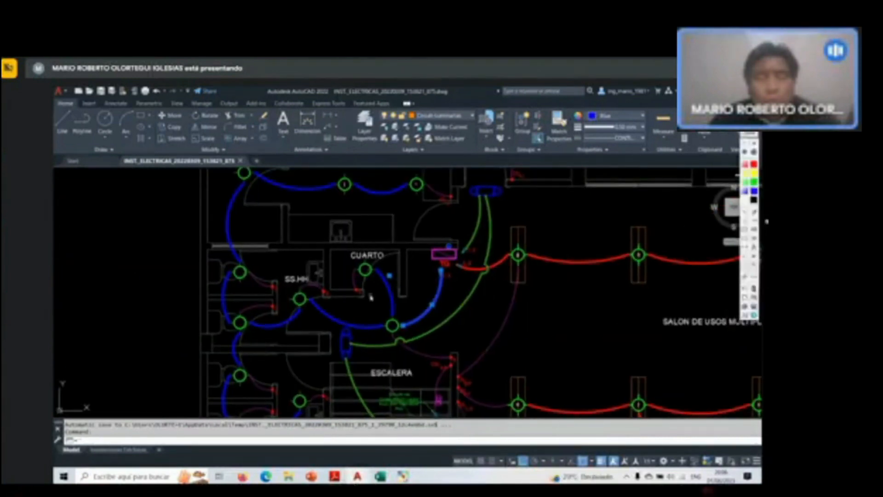
mouse_move(371, 297)
mouse_down()
mouse_move(337, 280)
mouse_move(269, 305)
mouse_up()
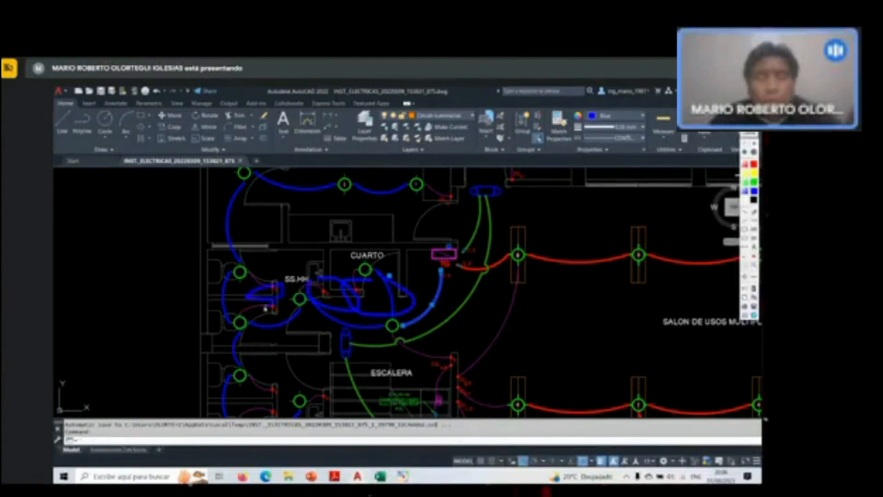
mouse_move(279, 377)
mouse_down()
mouse_move(256, 381)
mouse_move(262, 393)
mouse_up()
mouse_move(281, 422)
mouse_down()
mouse_move(279, 401)
mouse_move(324, 389)
mouse_up()
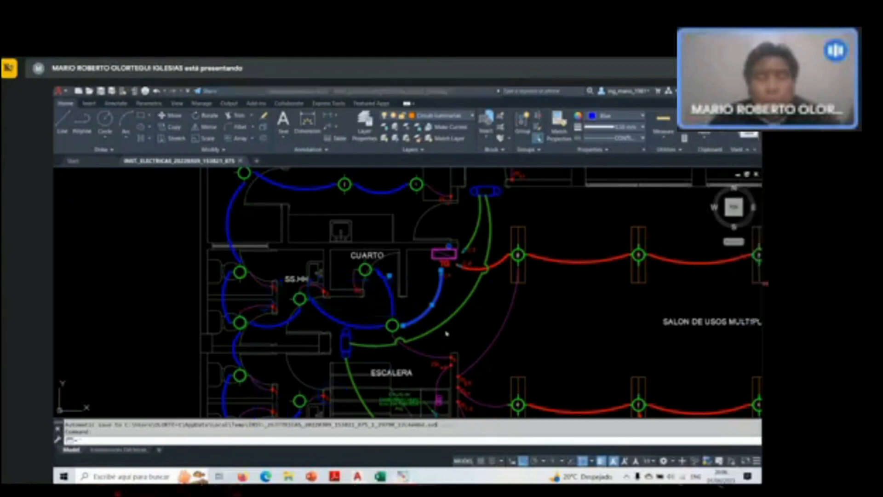
Examine the double switches of circuit C-1 near COCINA, ESCALERA and JARDIN on the first-level lighting plan.
scroll(414, 302, down, 2)
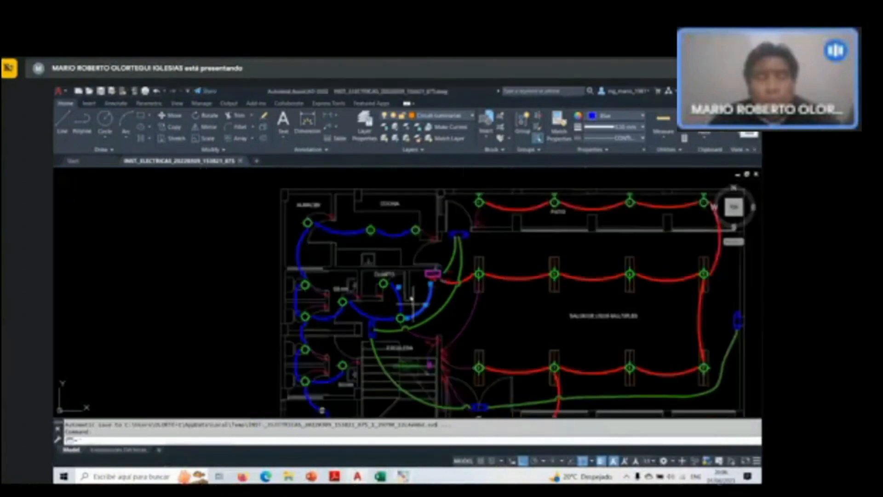
scroll(411, 298, up, 3)
scroll(460, 285, down, 1)
scroll(503, 268, up, 2)
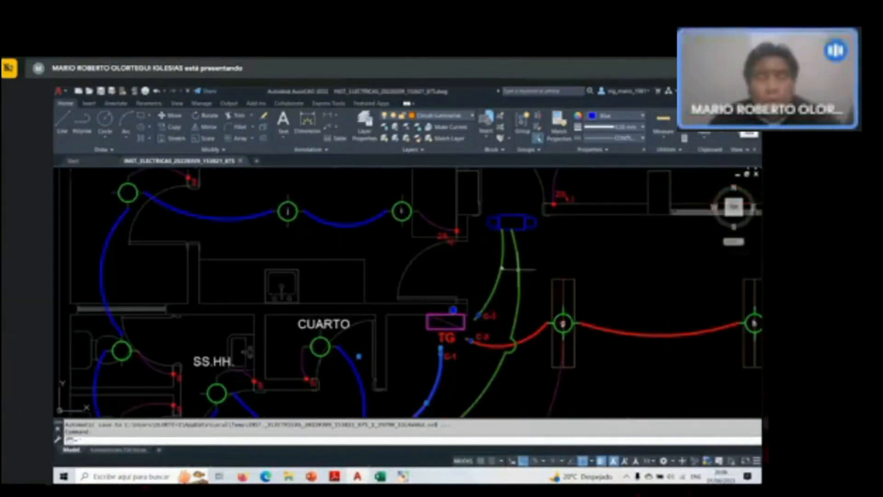
scroll(440, 213, up, 3)
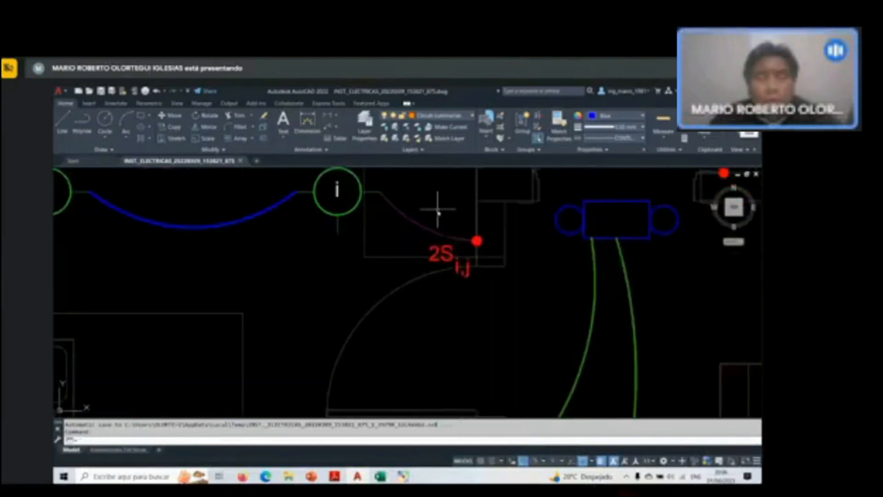
scroll(437, 211, down, 3)
scroll(386, 253, down, 2)
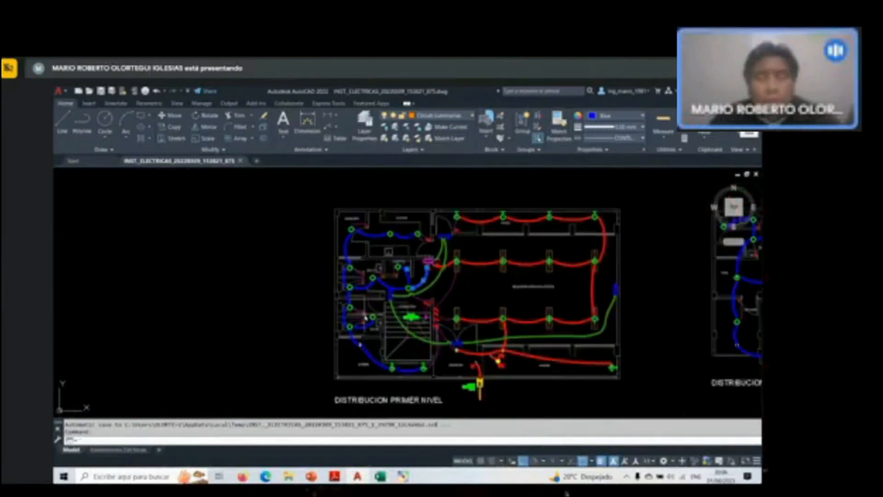
scroll(364, 313, up, 3)
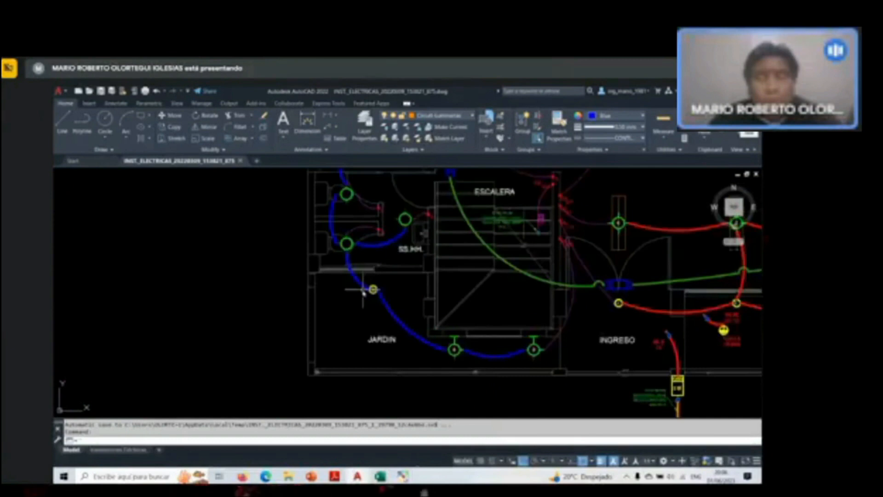
middle_drag(363, 291, 351, 295)
middle_drag(478, 370, 352, 372)
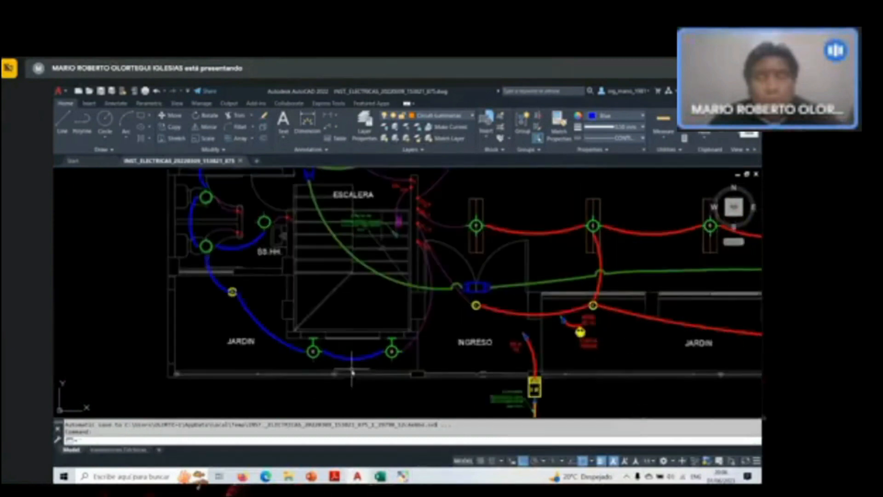
middle_drag(423, 286, 413, 351)
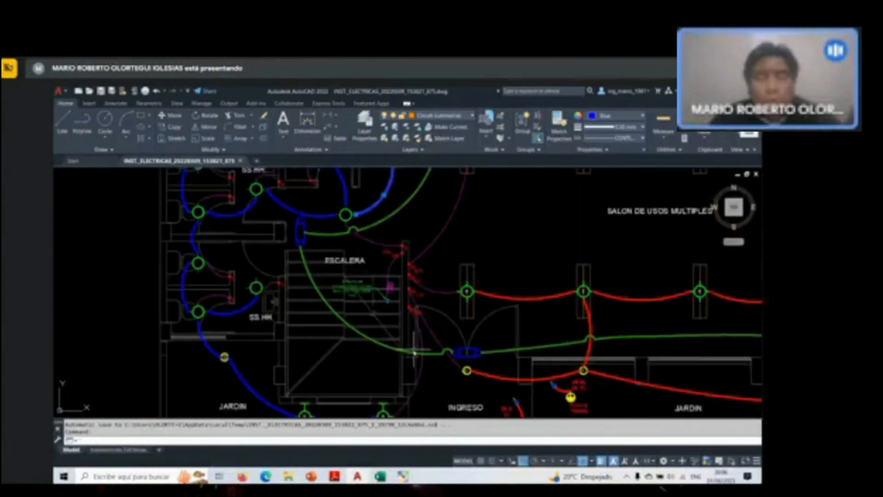
Switch to Excel and enter 8 as the quantity of C1 - INTERRUPTORES under Salida de interruptores Simples.
key(alt+Tab)
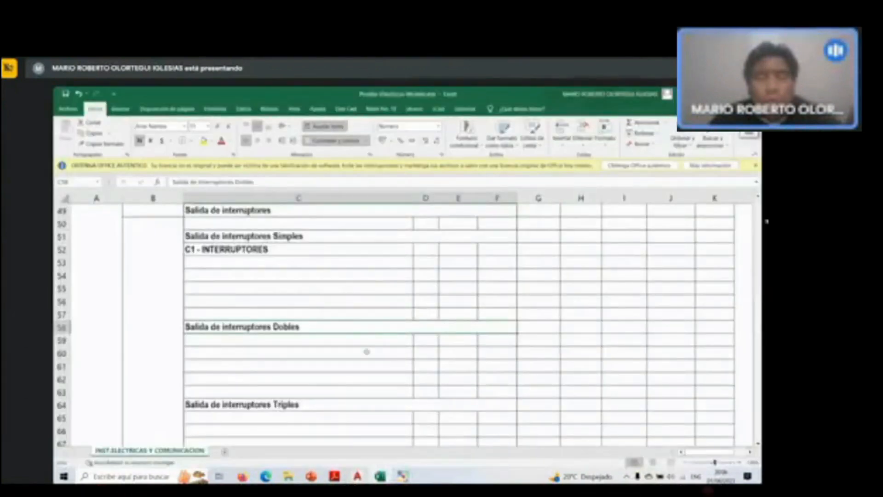
scroll(366, 351, up, 1)
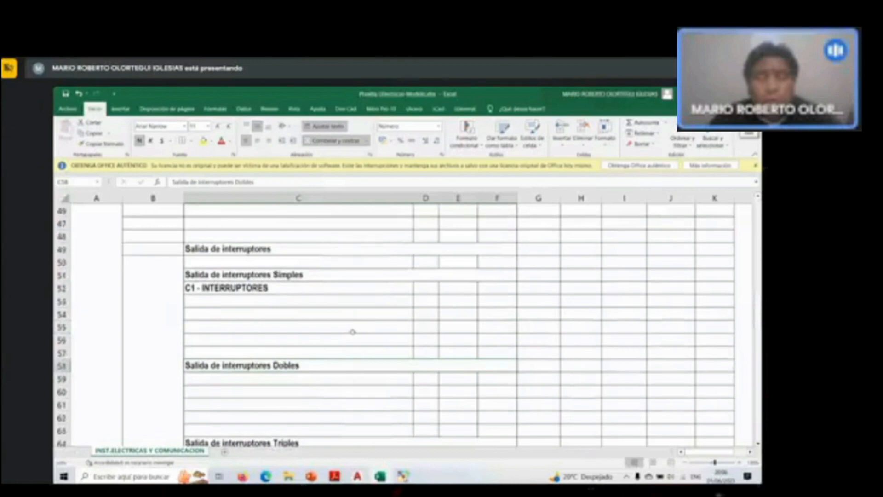
click(436, 287)
text(8)
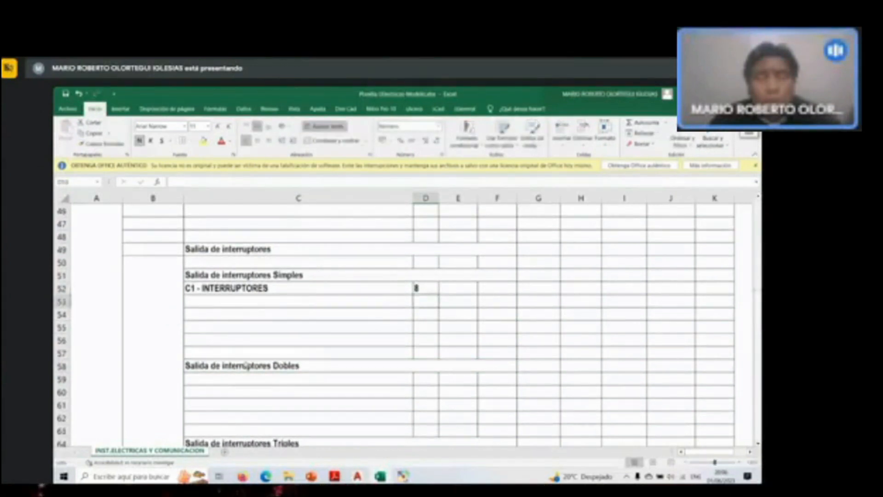
Copy the C1 - INTERRUPTORES label to row 59 under Salida de interruptores Dobles and enter 2 as its quantity.
key(Left)
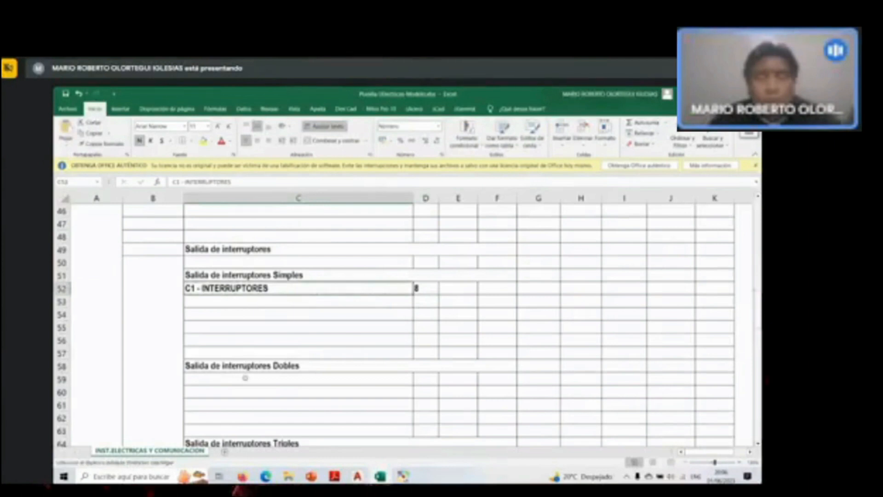
key(ctrl+c)
click(245, 378)
key(ctrl+v)
click(433, 379)
text(2)
key(Return)
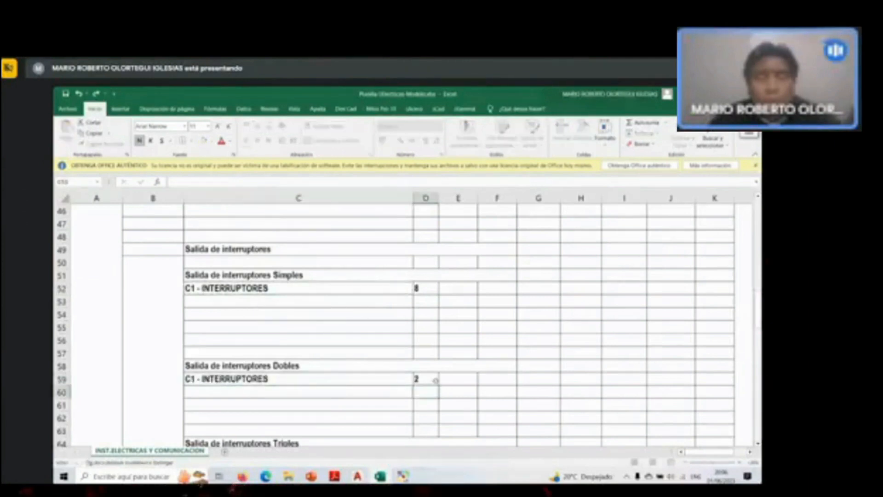
Switch to AutoCAD, mark the C-1 double switch beside ESCALERA with a blue screen annotation and examine the COCINA double switch and its lights.
key(alt+Tab)
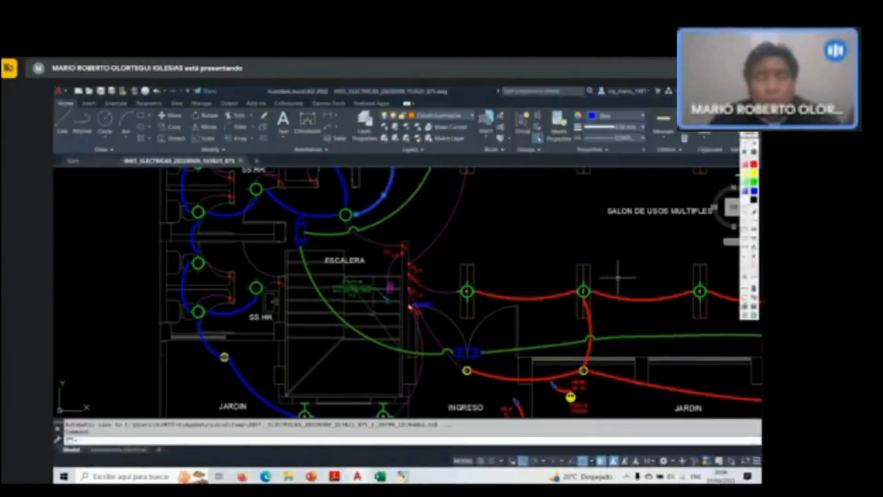
mouse_move(411, 307)
mouse_down()
mouse_move(436, 301)
mouse_move(400, 405)
mouse_up()
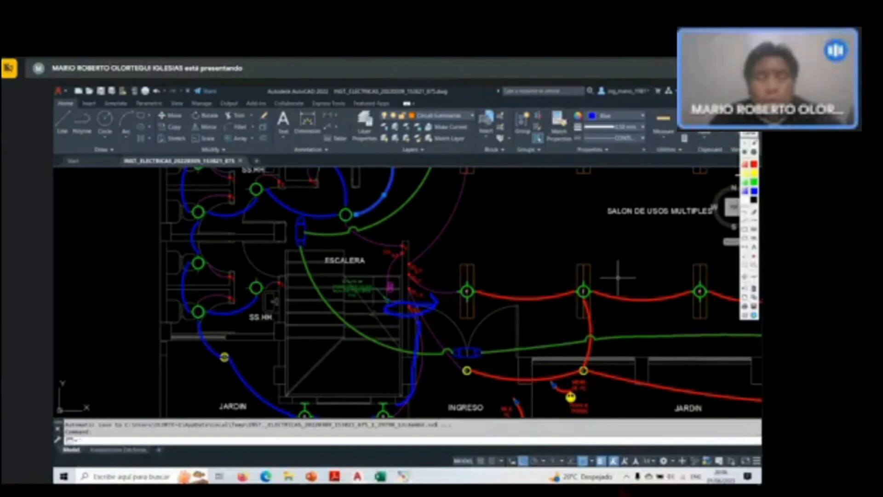
scroll(445, 343, down, 3)
scroll(445, 344, up, 8)
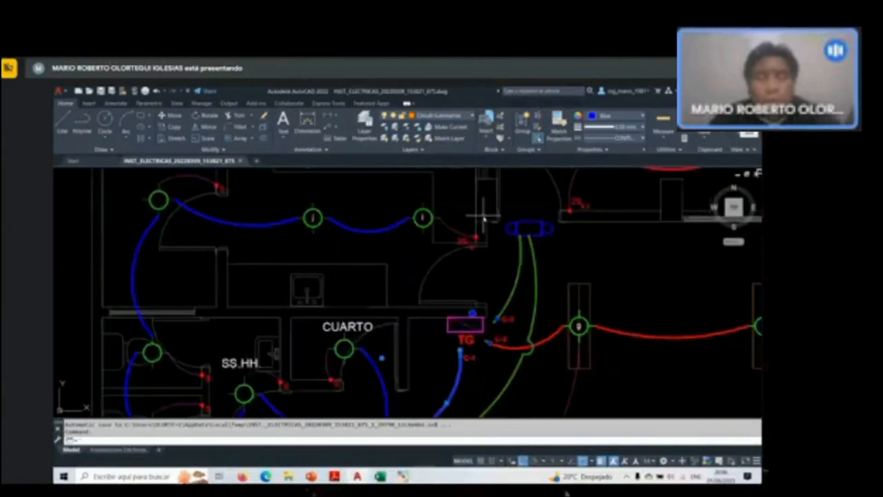
scroll(447, 278, down, 2)
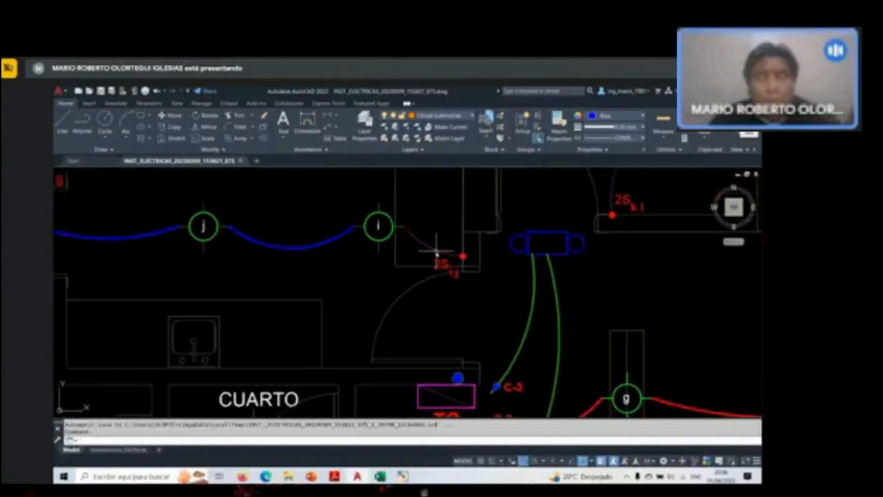
scroll(292, 230, down, 3)
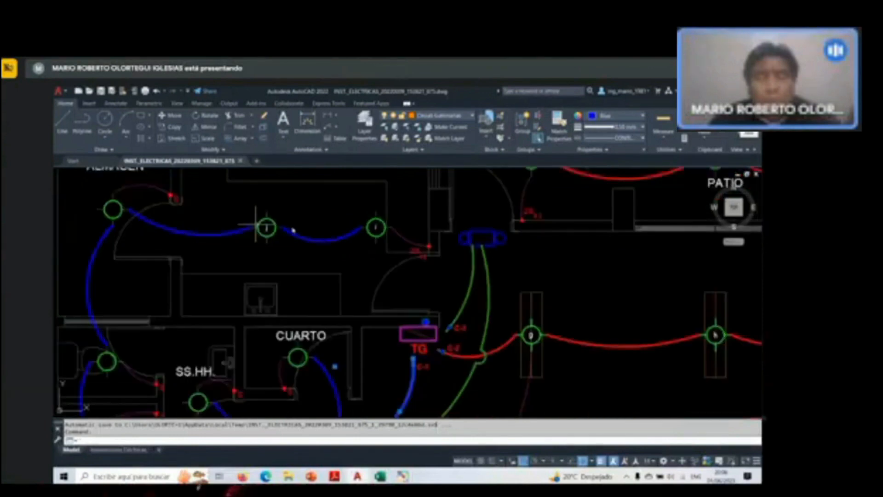
scroll(293, 230, down, 3)
Switch to Excel, copy the C1 - INTERRUPTORES label to row 53 and change the copy to "C2 - INTERRUPTORES".
key(alt+Tab)
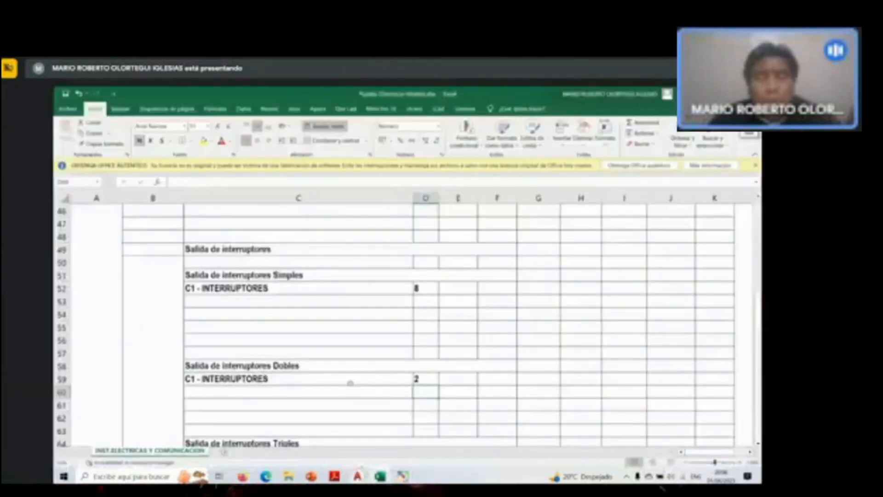
click(249, 288)
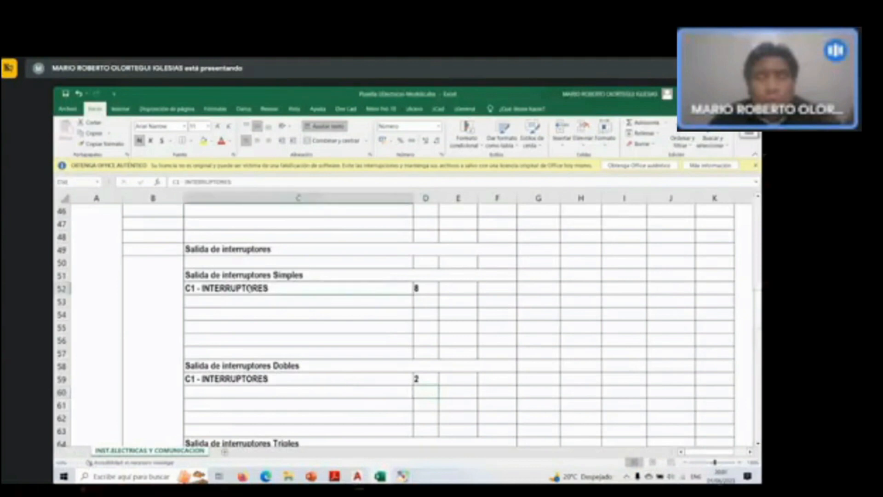
key(ctrl+c)
click(236, 301)
key(ctrl+v)
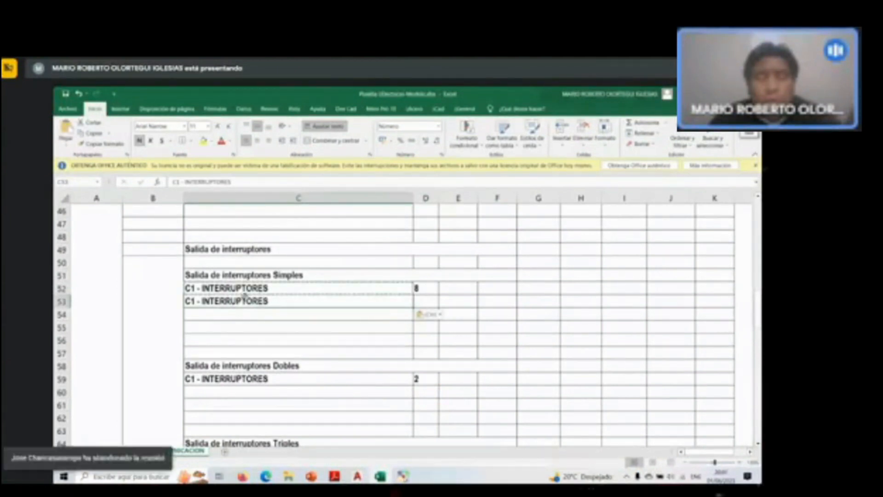
key(Escape)
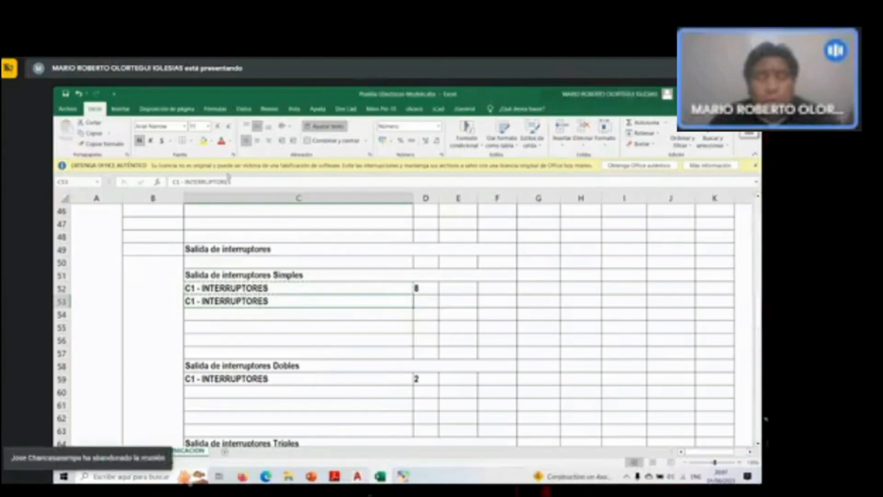
click(180, 181)
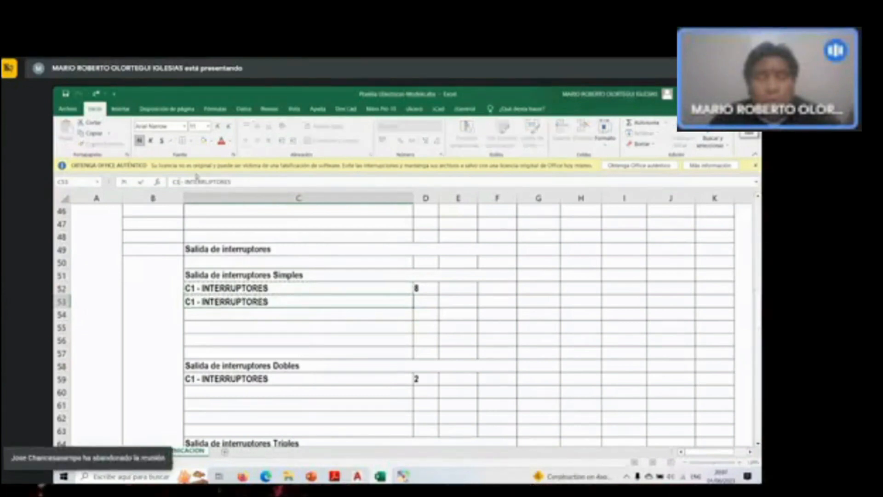
key(BackSpace)
text(2)
key(Return)
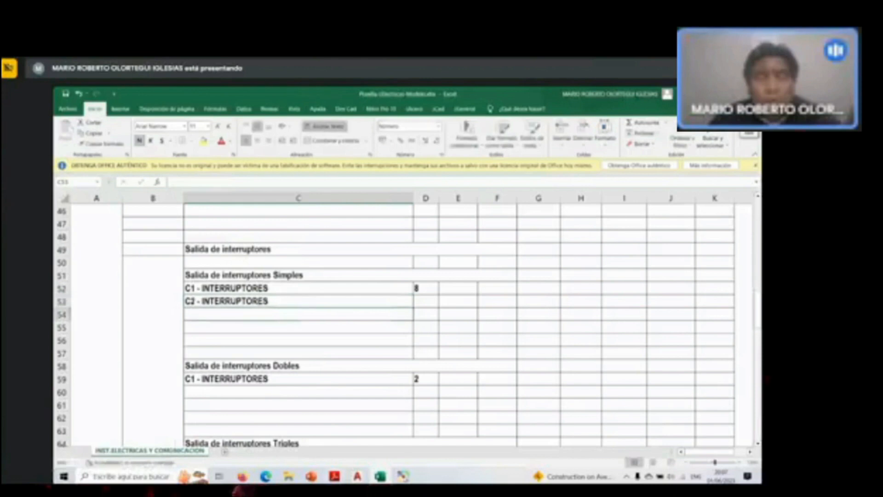
Switch to AutoCAD and examine circuit C-2 from the TG panel and its switches on the wall between ESCALERA and SALON DE USOS MULTIPLES.
key(alt+Tab)
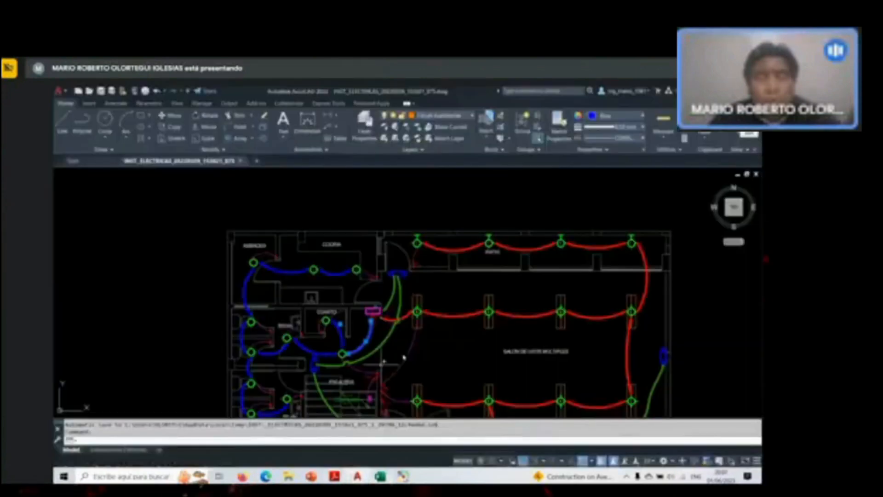
scroll(404, 358, up, 4)
scroll(354, 333, up, 4)
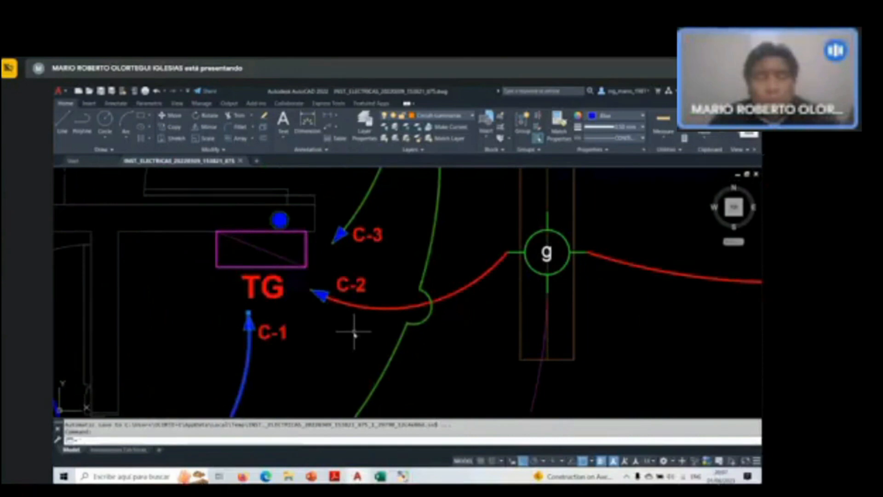
scroll(322, 302, down, 4)
scroll(321, 305, down, 5)
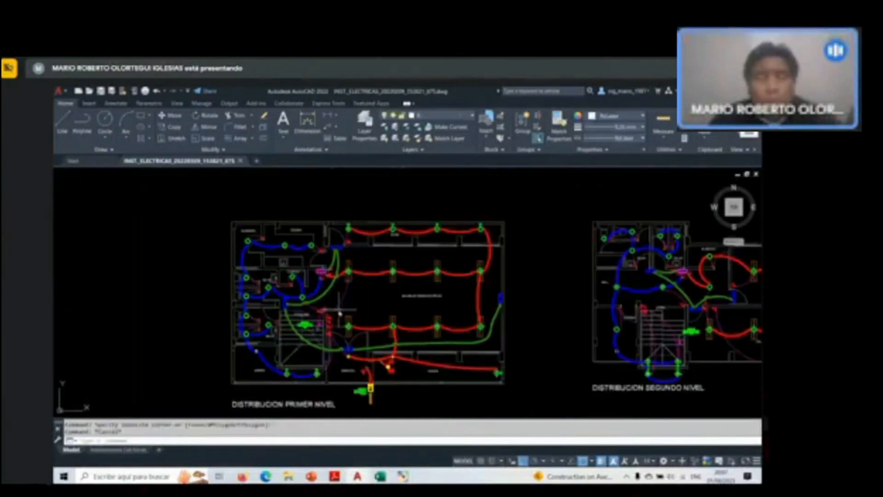
scroll(307, 309, up, 3)
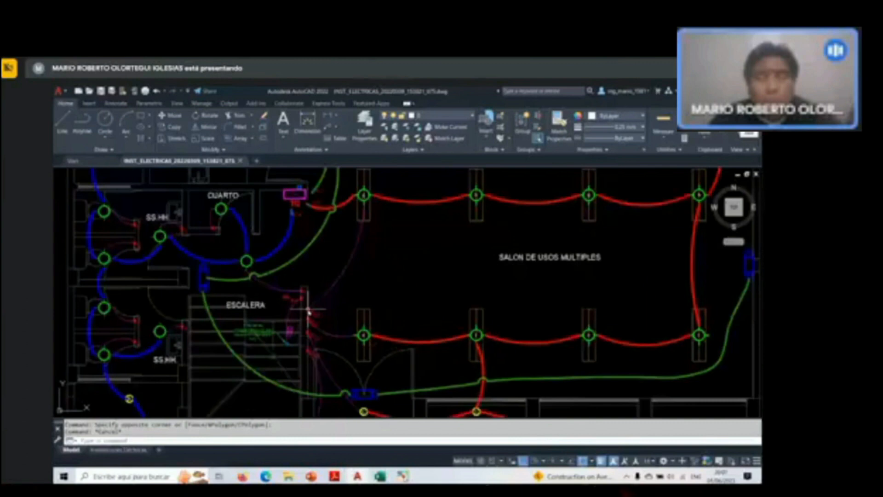
scroll(309, 313, down, 3)
scroll(423, 400, up, 5)
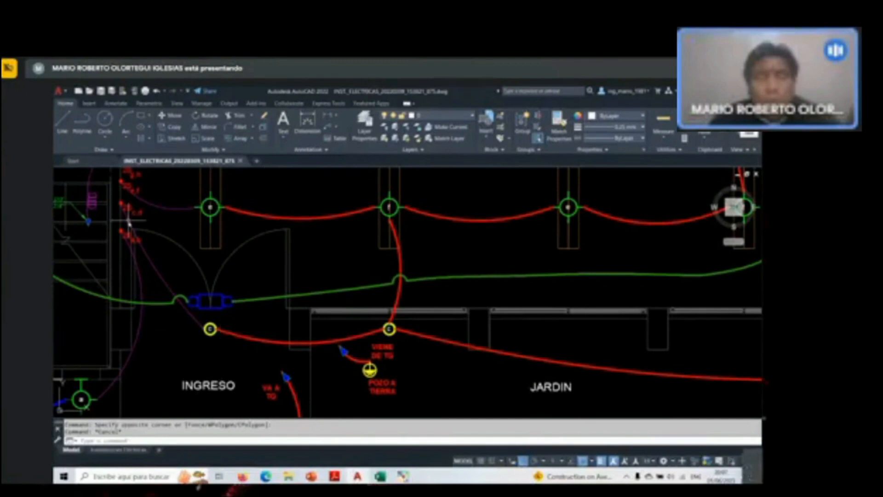
middle_drag(129, 223, 167, 304)
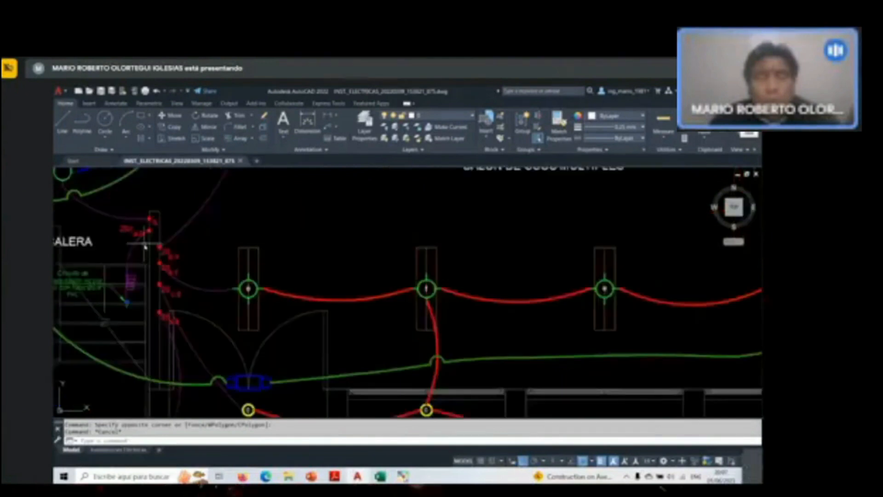
scroll(288, 347, down, 2)
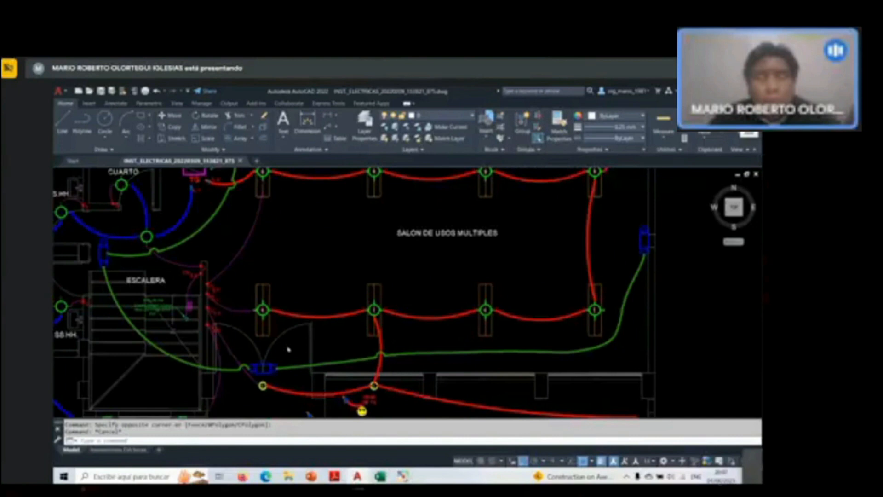
Examine the double switches of circuit C-2 at the PATIO door and on the wall between ESCALERA and SALON DE USOS MULTIPLES.
scroll(271, 304, down, 4)
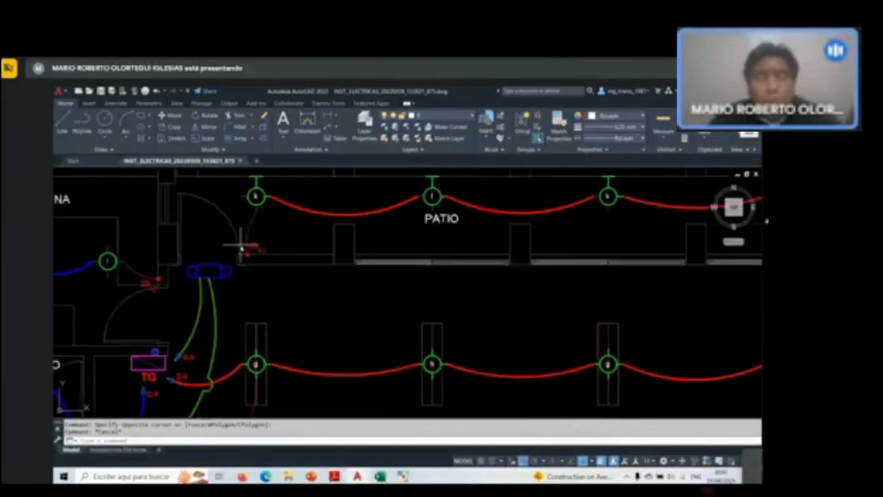
scroll(242, 246, up, 6)
middle_drag(241, 247, 269, 238)
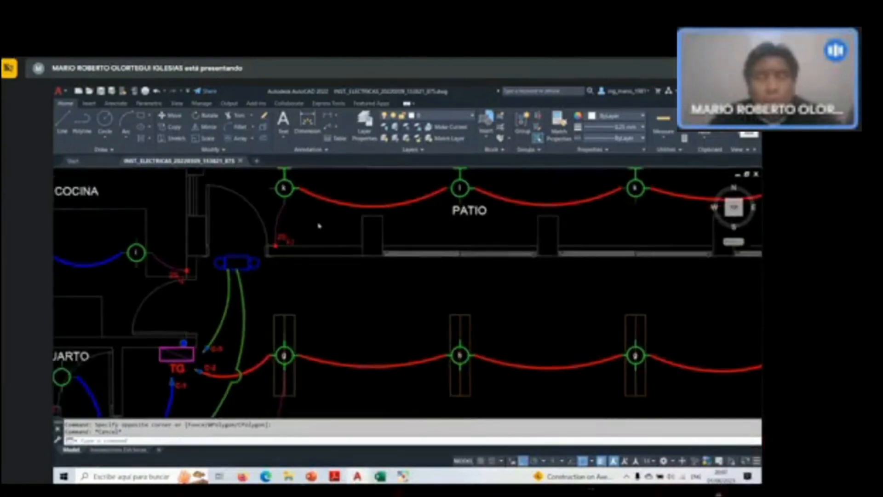
scroll(417, 335, down, 4)
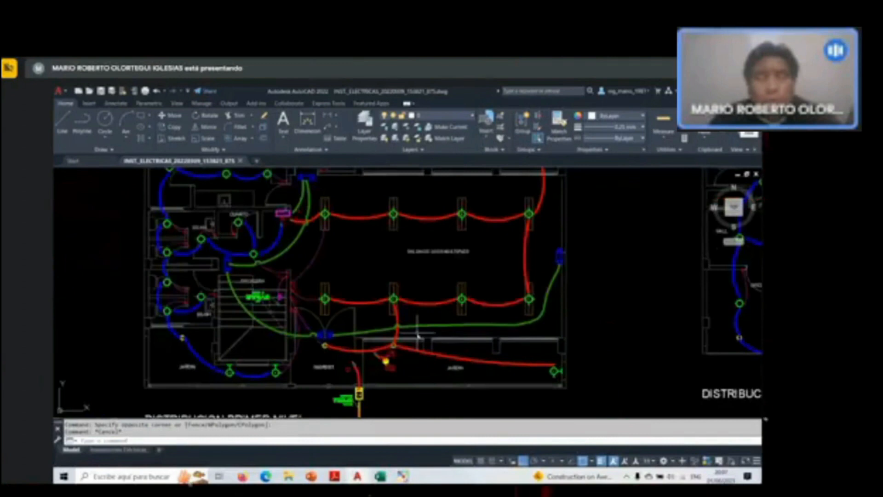
middle_drag(446, 311, 456, 297)
scroll(389, 340, up, 3)
scroll(388, 339, down, 3)
scroll(386, 339, up, 3)
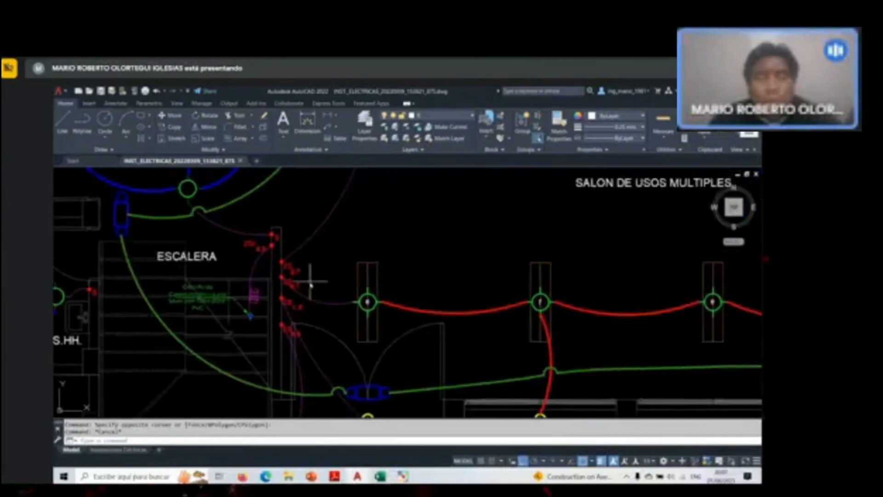
scroll(340, 289, down, 3)
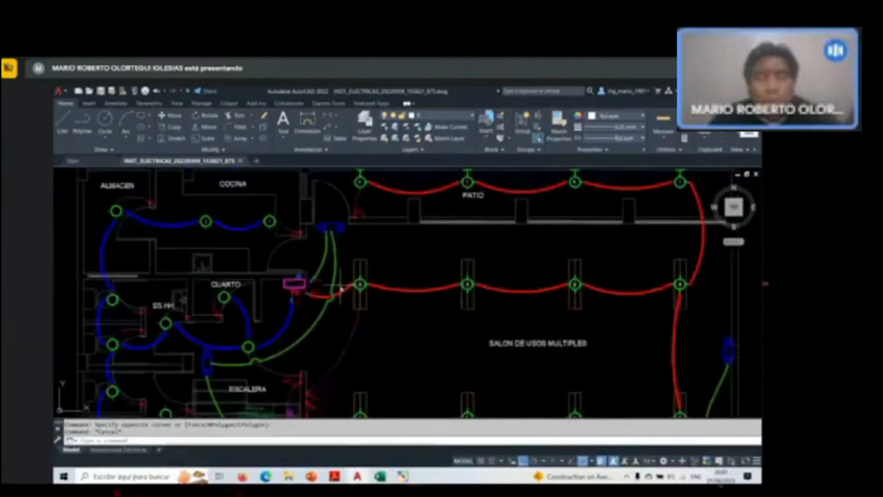
scroll(341, 289, down, 2)
scroll(368, 254, up, 2)
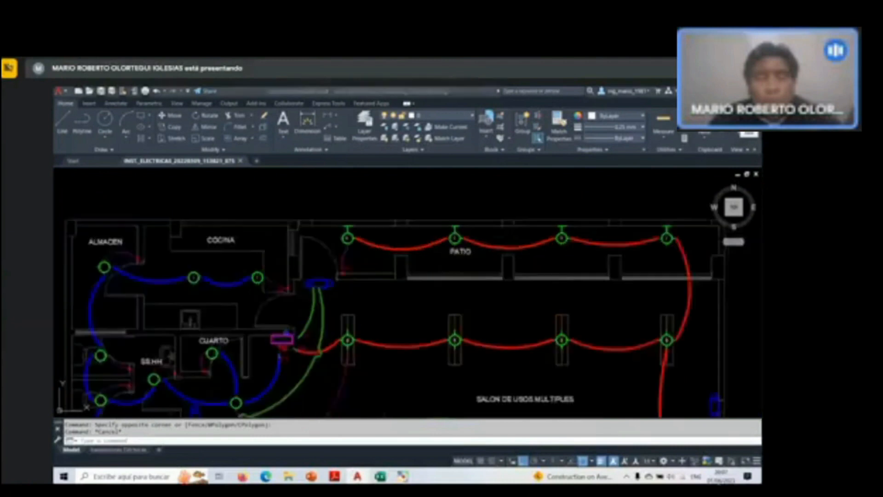
Switch to Excel, copy the C2 - INTERRUPTORES label to rows 60 and 61 under Salida de interruptores Dobles and enter 4 as row 60's quantity.
key(alt+Tab)
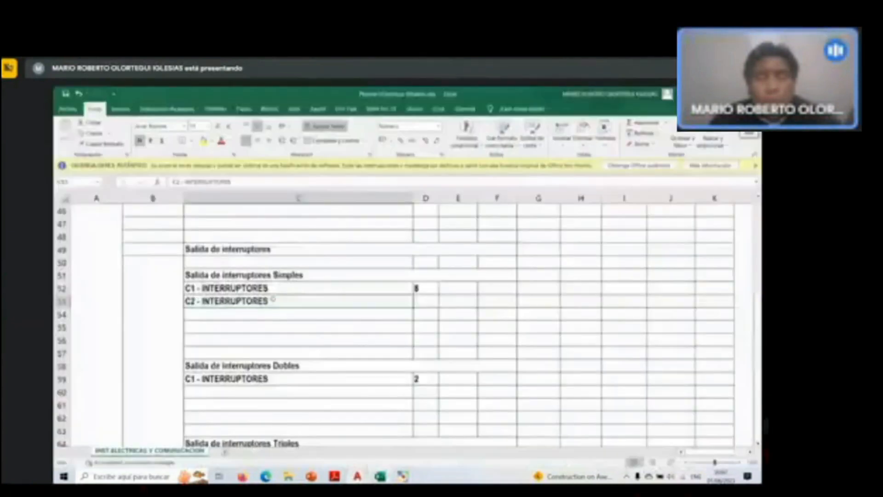
key(ctrl+c)
click(243, 399)
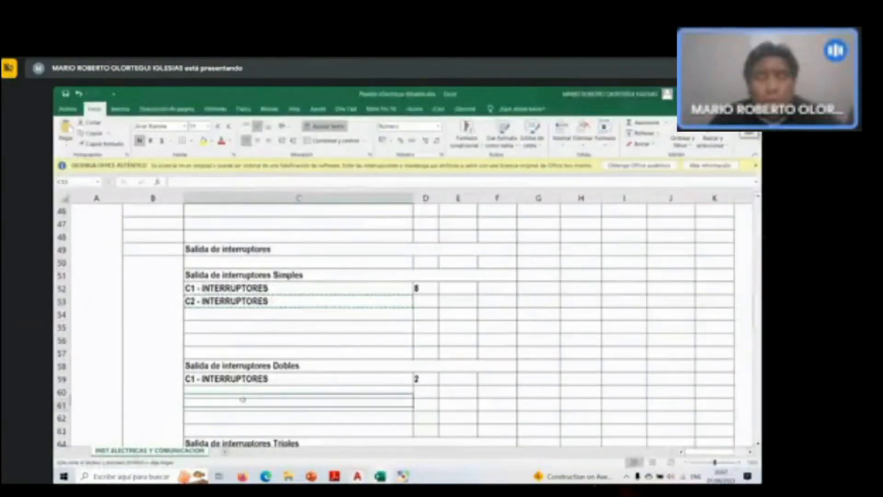
key(ctrl+v)
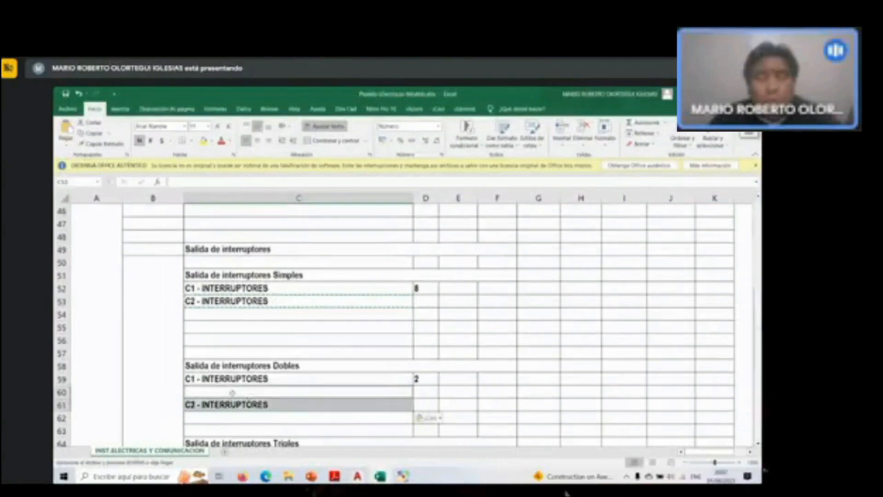
click(233, 394)
key(ctrl+v)
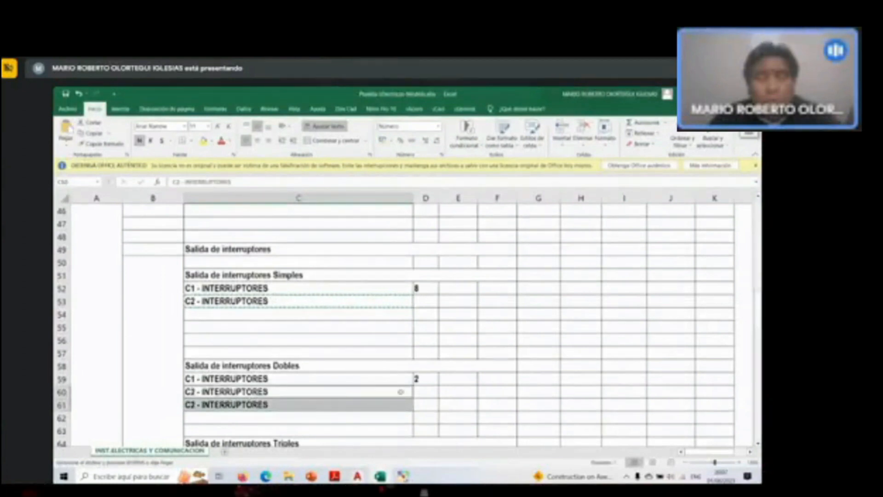
key(Right)
text(4)
key(Return)
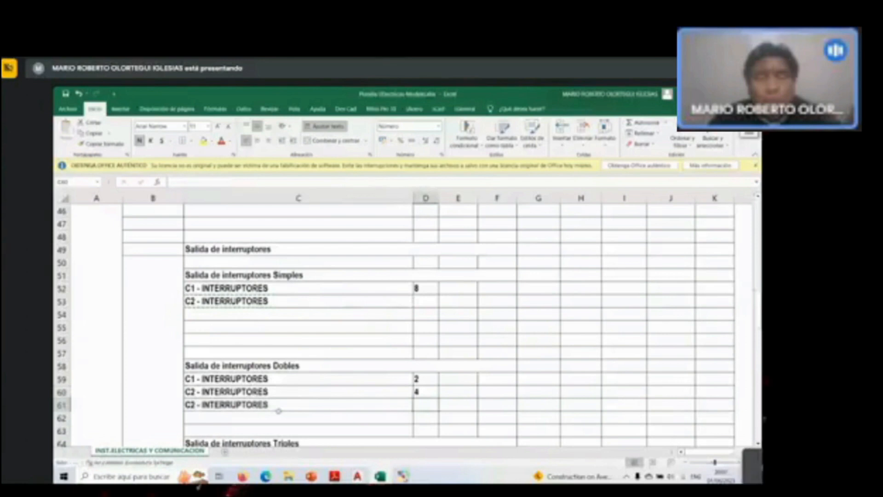
Clear the C2 - INTERRUPTORES labels in row 53 under Salida de interruptores Simples and row 61 under Salida de interruptores Dobles.
key(Page_Up)
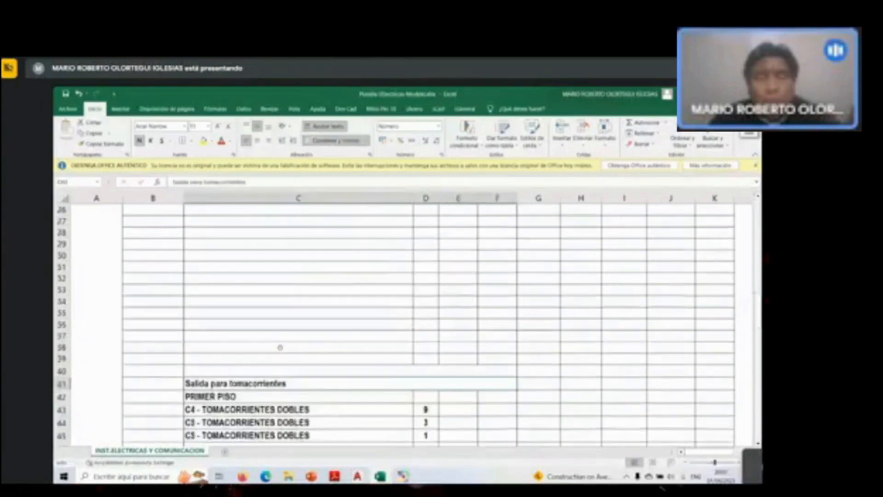
scroll(280, 347, down, 3)
click(290, 353)
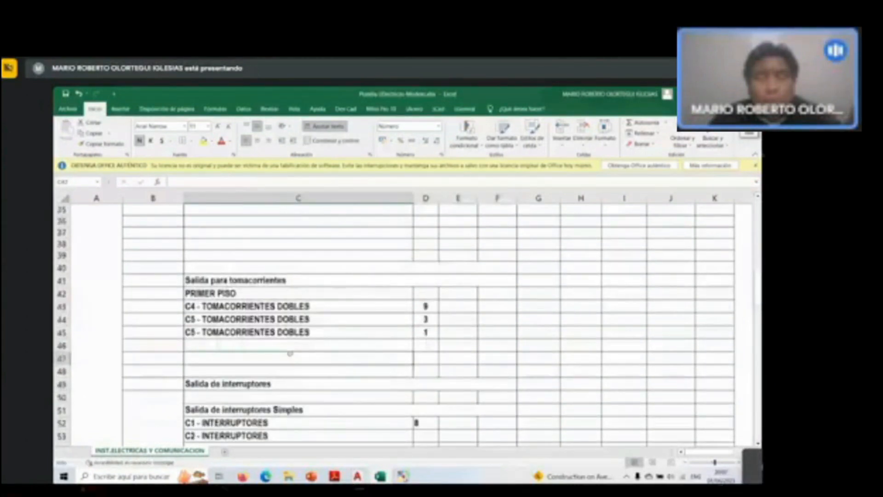
scroll(290, 353, up, 12)
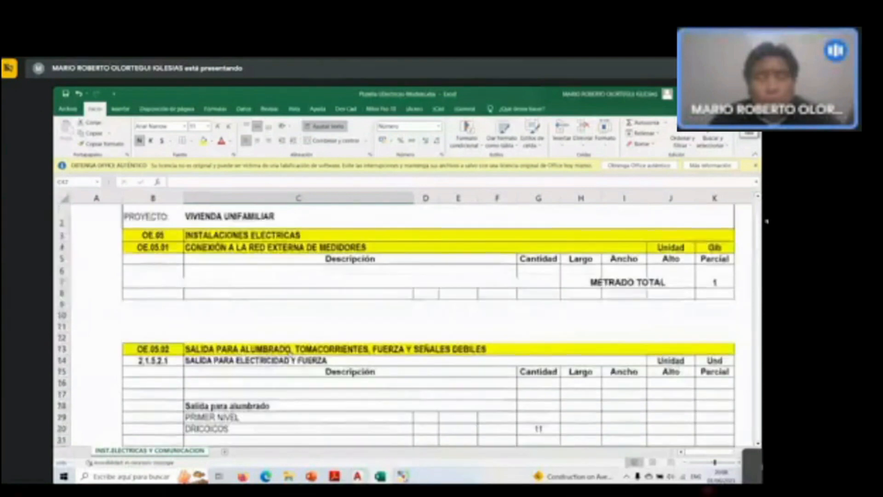
scroll(290, 353, down, 13)
scroll(290, 353, down, 2)
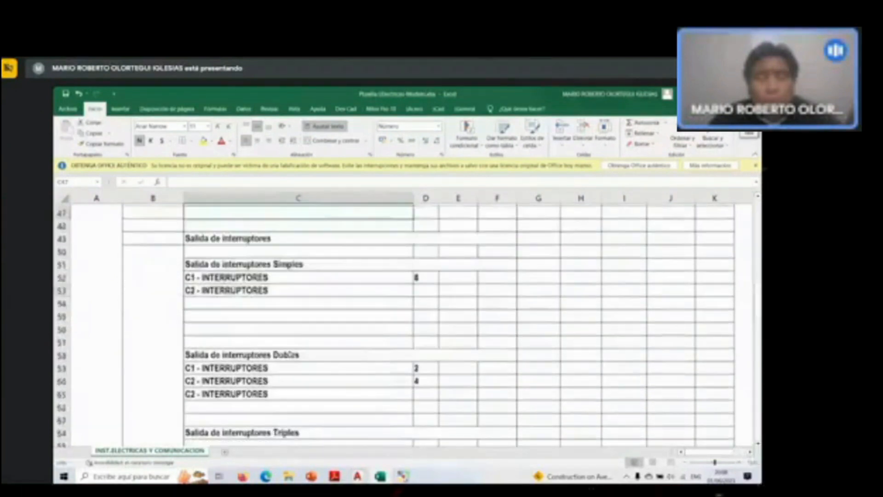
click(290, 288)
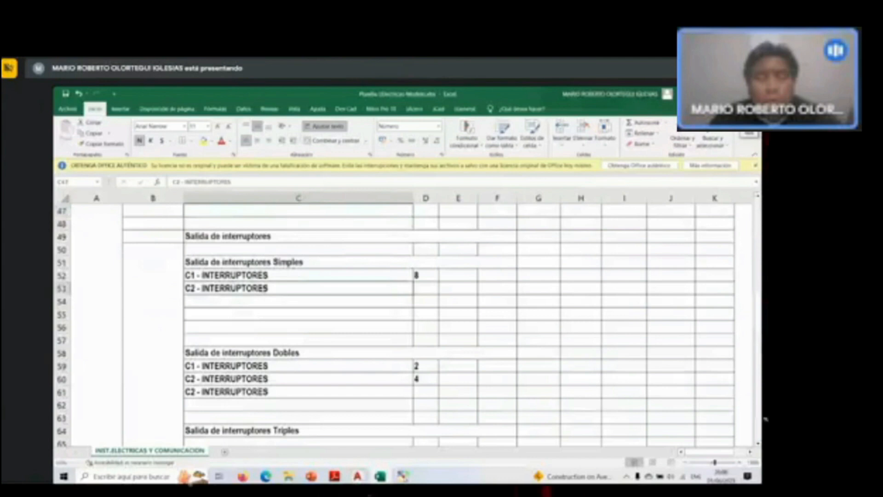
key(Delete)
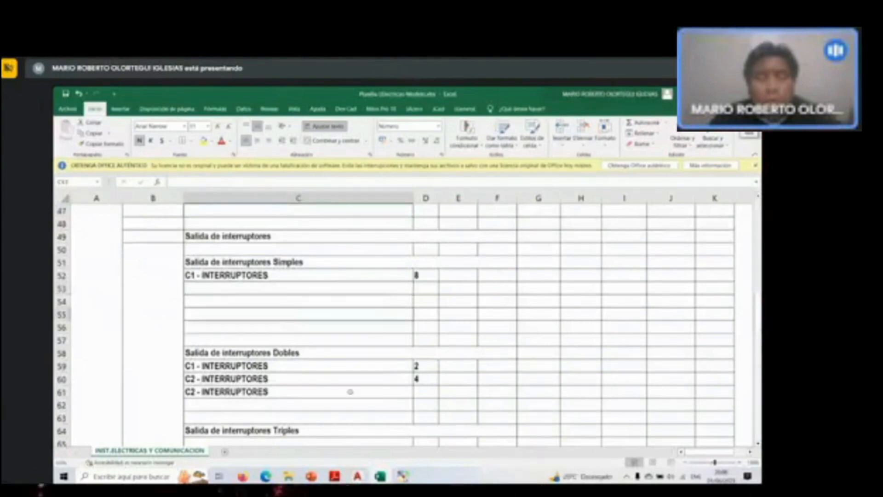
click(260, 391)
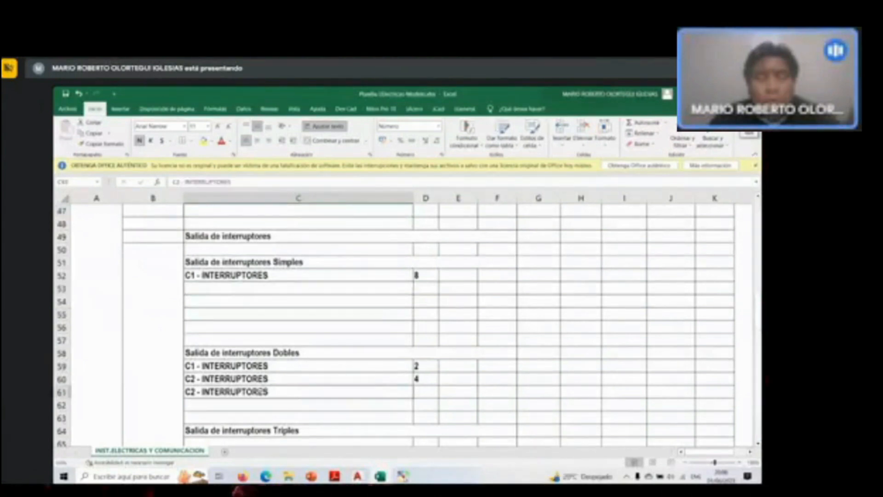
key(Delete)
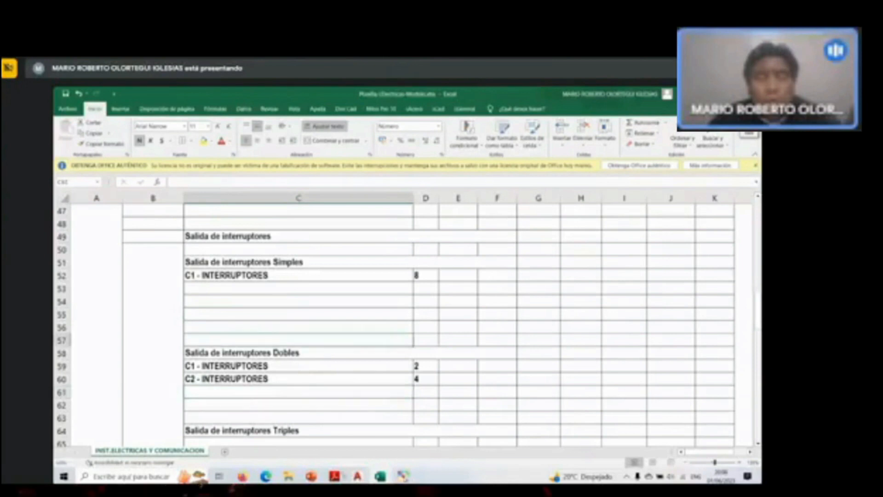
Switch to AutoCAD and examine the single switches of the SS.HH. rooms in the DISTRIBUCION SEGUNDO NIVEL plan.
key(alt+Tab)
scroll(416, 316, down, 4)
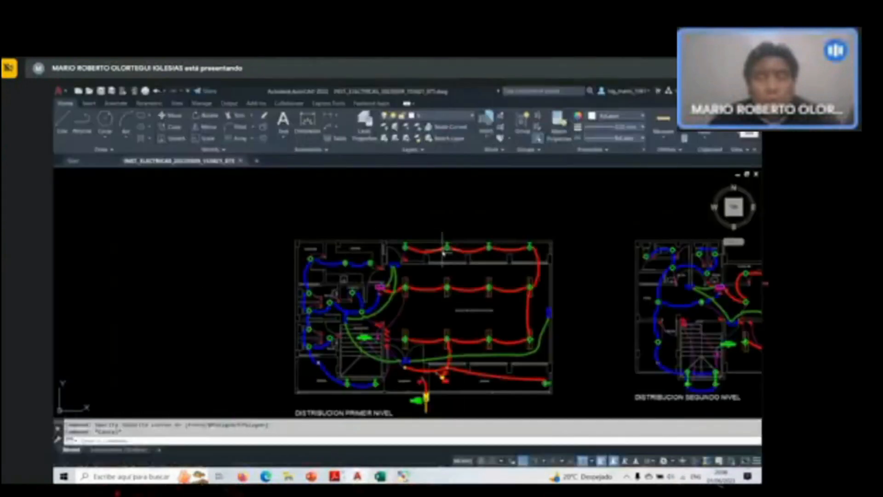
scroll(281, 287, down, 2)
scroll(463, 281, up, 5)
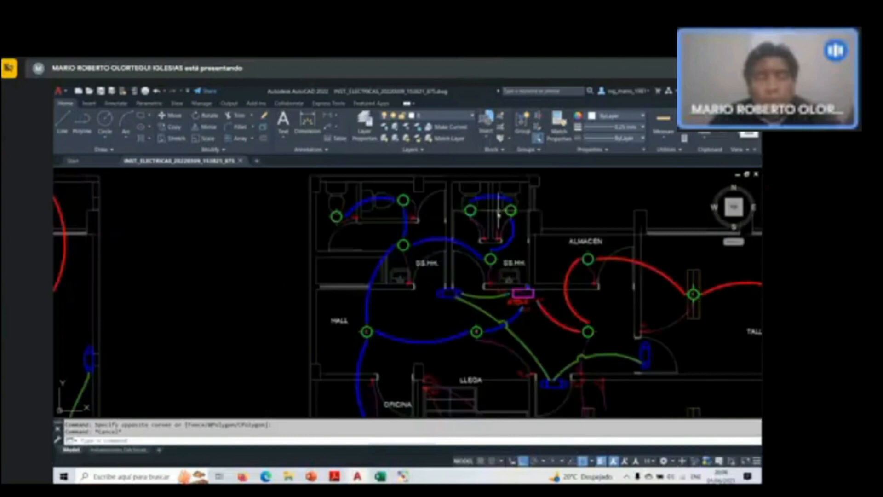
scroll(485, 249, up, 1)
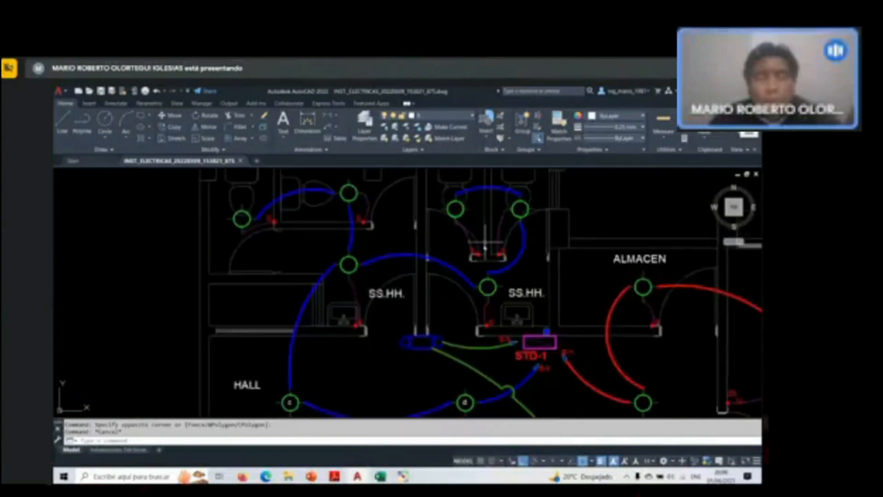
scroll(427, 261, down, 2)
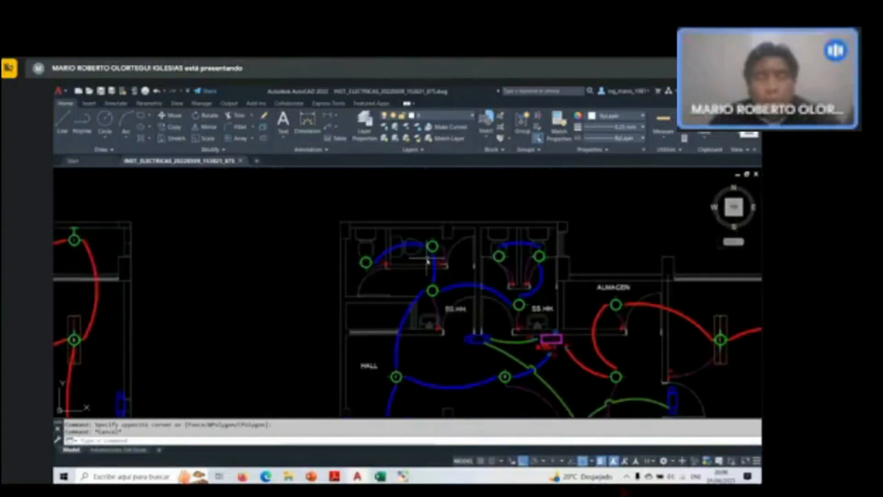
scroll(427, 260, up, 5)
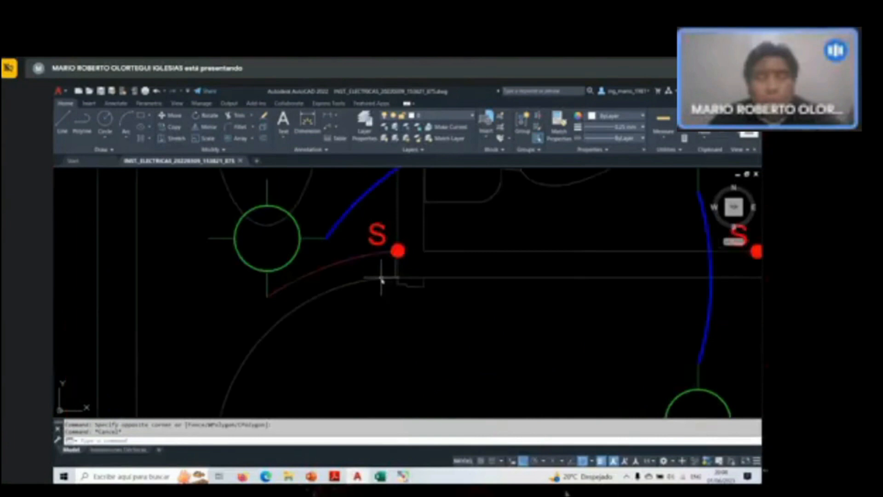
middle_drag(441, 241, 451, 312)
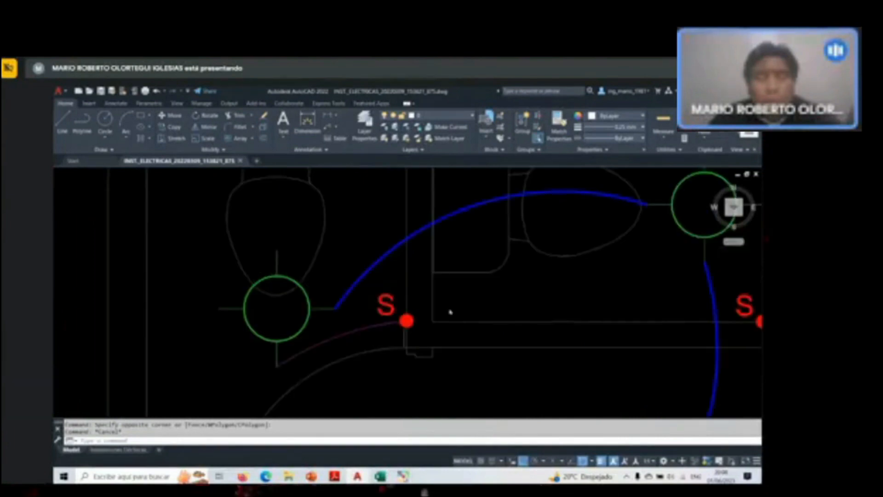
Examine the 2S i,j double switch beside the COCINA door and the lights it controls on the first-floor plan.
scroll(494, 268, down, 6)
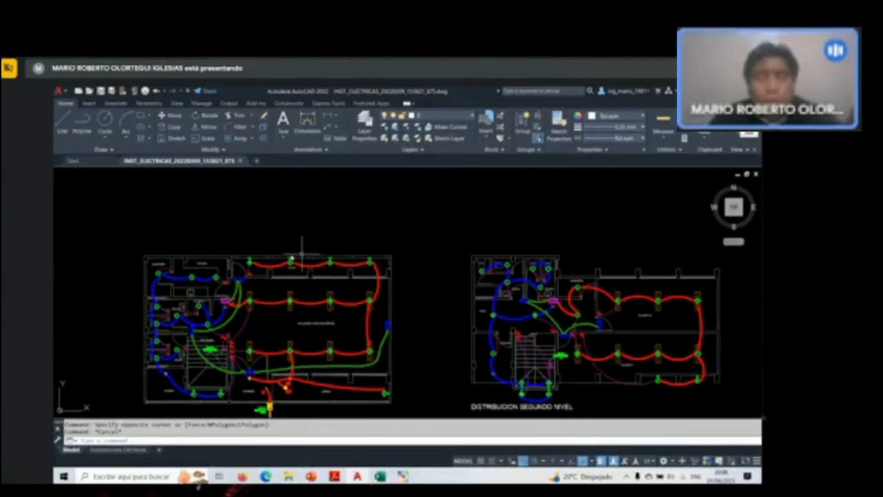
scroll(302, 253, up, 6)
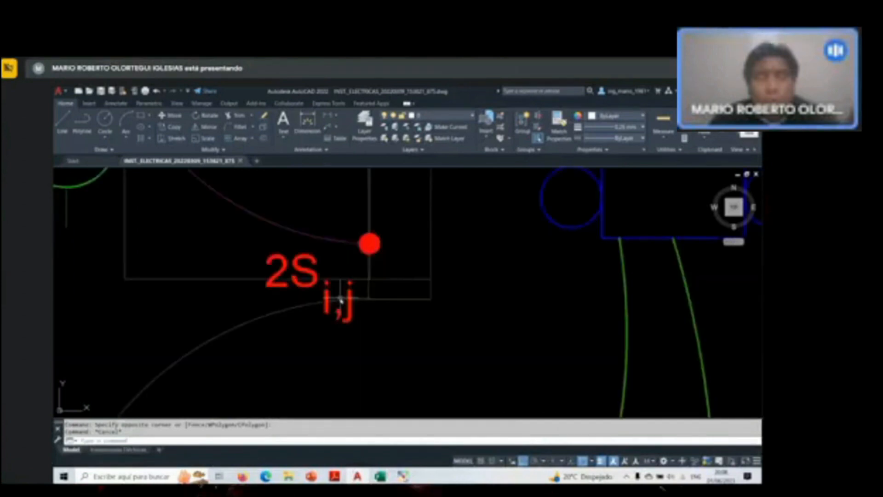
scroll(389, 303, down, 2)
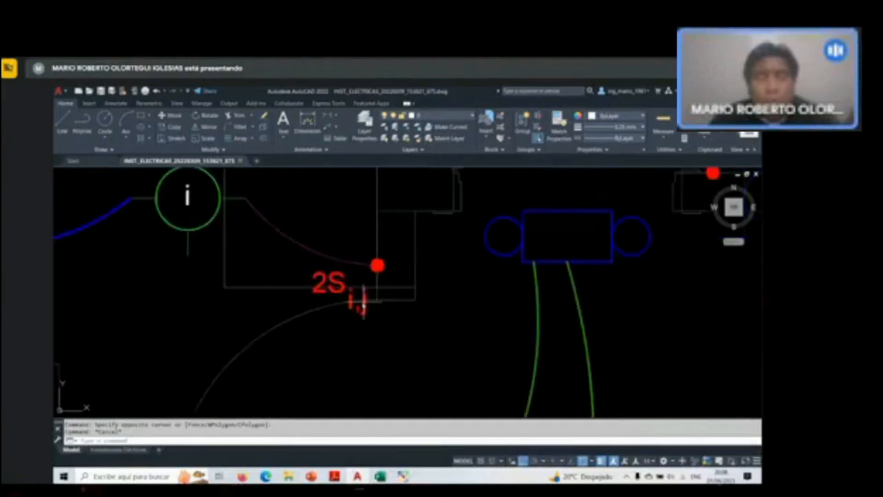
scroll(401, 298, down, 2)
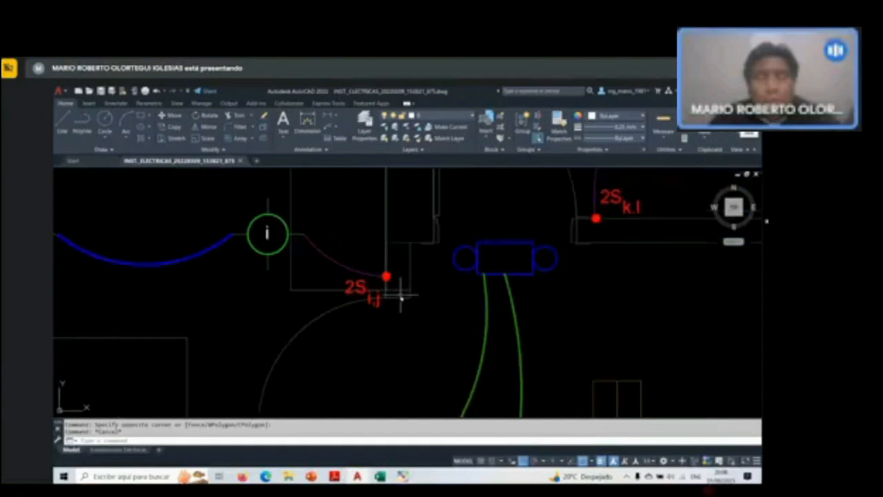
scroll(401, 298, down, 2)
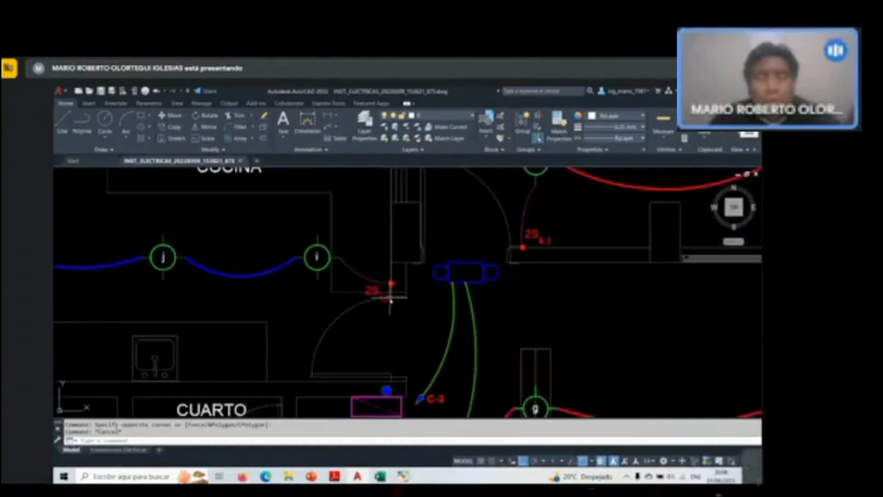
scroll(391, 296, up, 2)
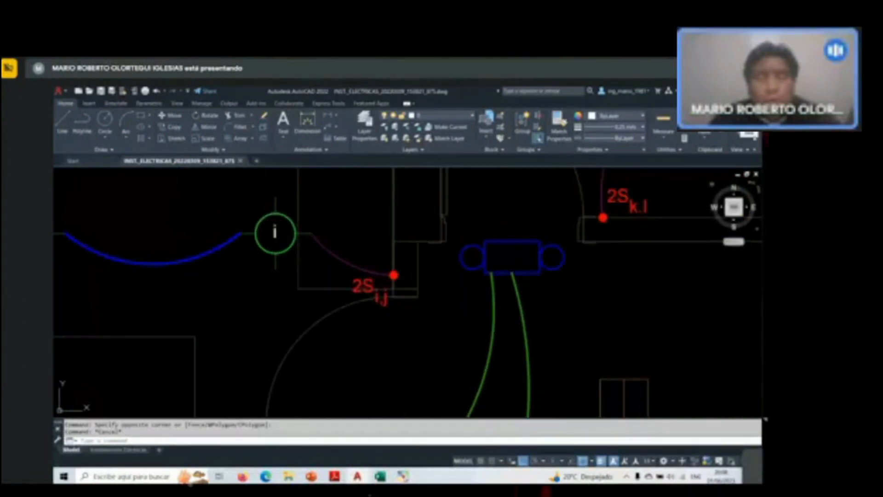
Sketch a two-button switch plate in blue screen annotation below the COCINA 2S i,j switch, mark light i and clear the annotations.
mouse_move(413, 384)
mouse_down()
mouse_move(422, 315)
mouse_move(433, 396)
mouse_up()
mouse_move(432, 346)
mouse_down()
mouse_move(447, 355)
mouse_move(435, 344)
mouse_up()
mouse_move(435, 379)
mouse_down()
mouse_move(443, 368)
mouse_move(434, 381)
mouse_up()
drag(267, 208, 274, 237)
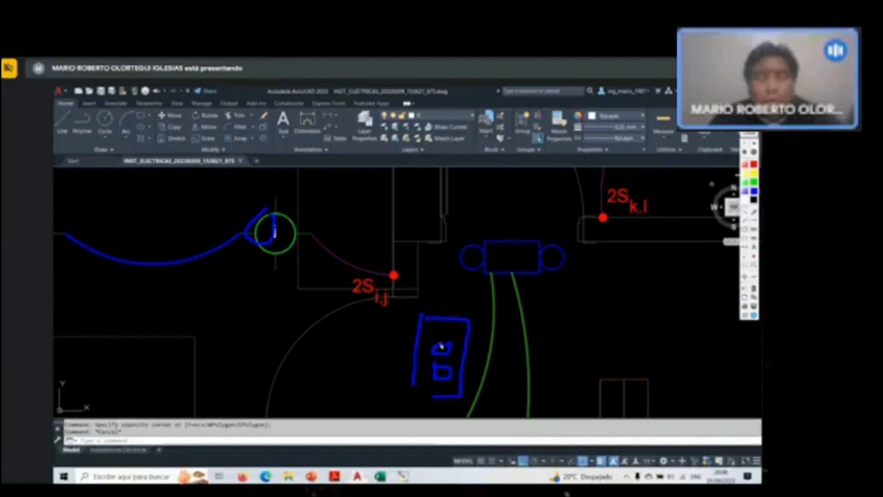
click(749, 134)
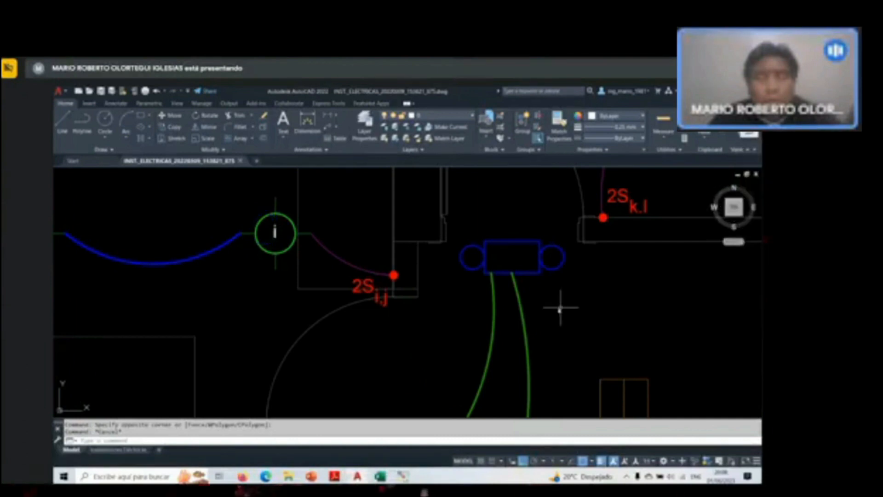
scroll(506, 299, down, 3)
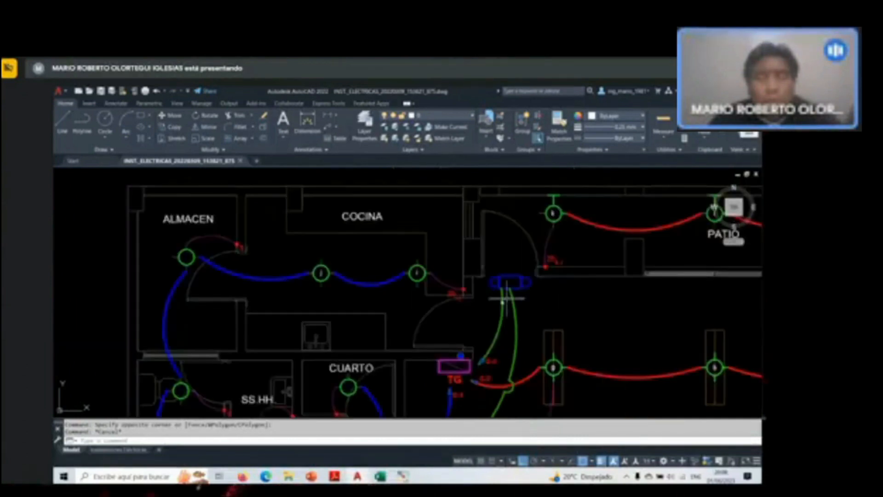
scroll(221, 253, up, 2)
scroll(306, 269, down, 2)
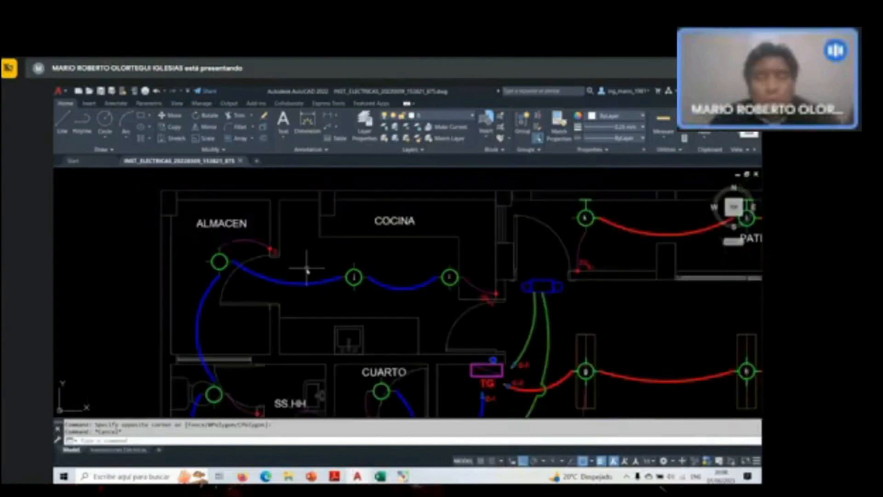
Switch to the measurement regulation PDF and review the outlet types listed under Forma de medición.
scroll(306, 270, down, 2)
scroll(364, 269, down, 3)
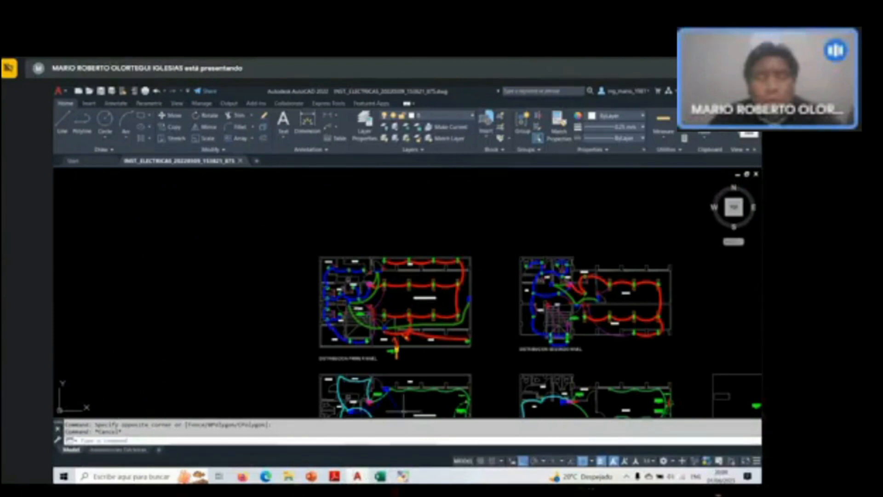
key(alt+Tab)
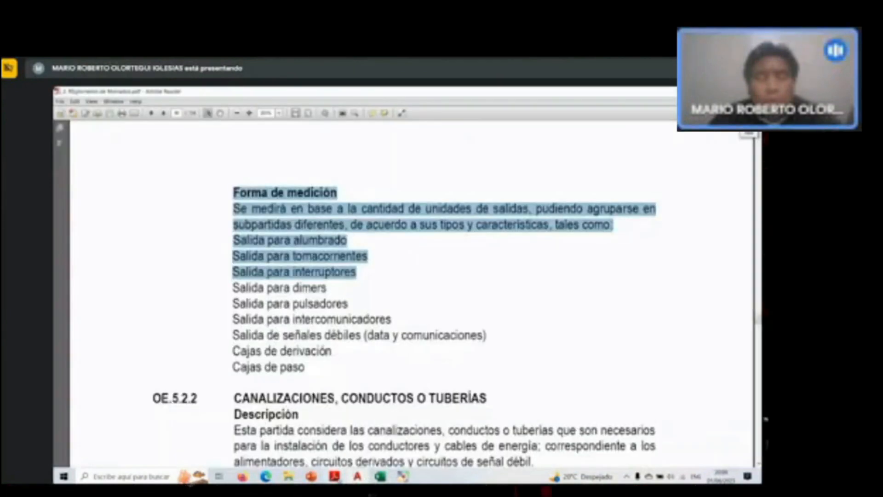
click(335, 291)
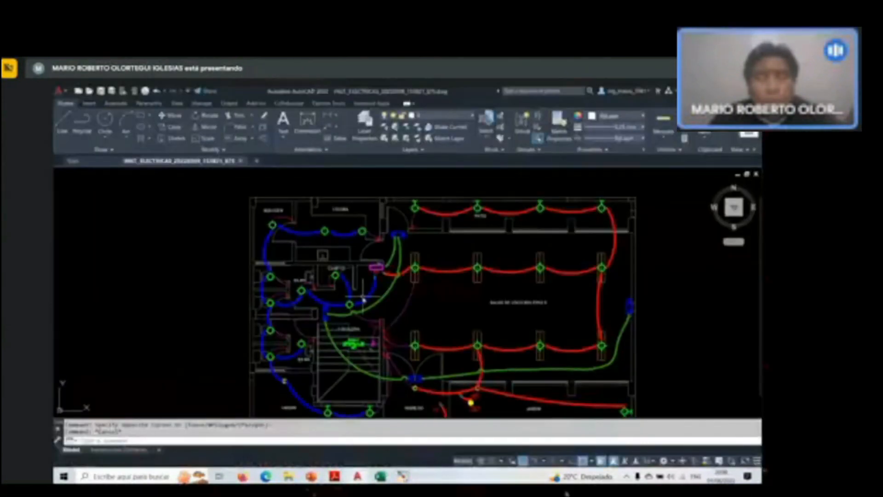
Return to AutoCAD and examine the lighting circuits of the DISTRIBUCION PRIMER NIVEL plan from the rooms down to JARDIN and INGRESO.
scroll(362, 298, up, 3)
scroll(362, 298, down, 2)
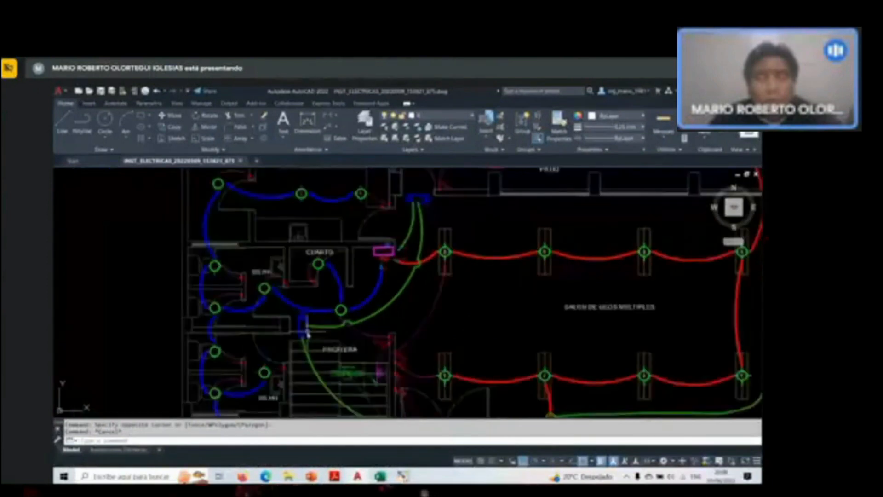
scroll(307, 335, down, 5)
scroll(360, 390, up, 6)
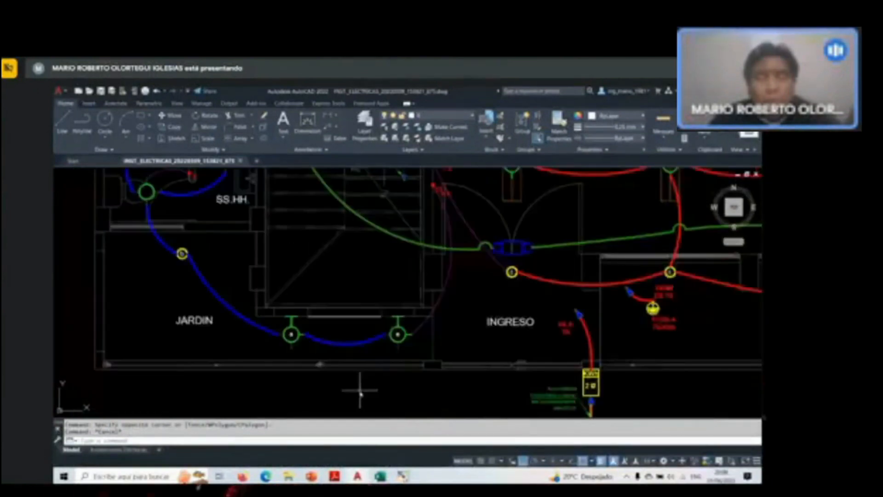
scroll(360, 390, down, 5)
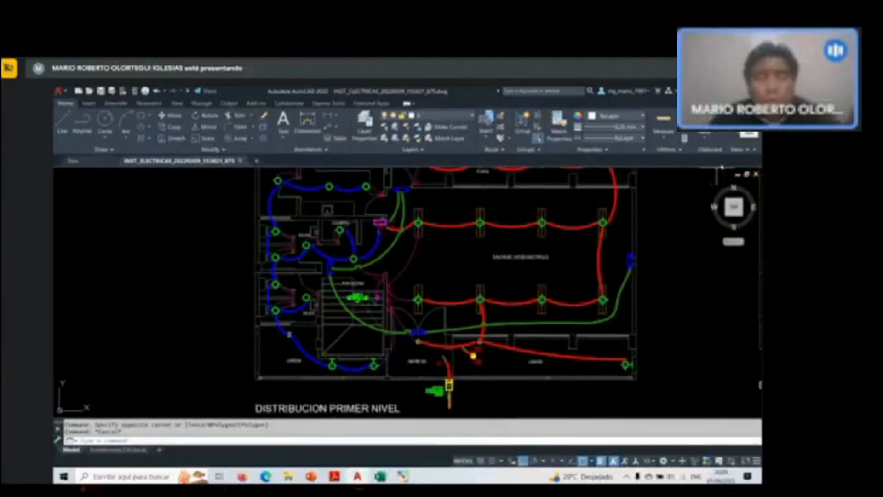
click(750, 134)
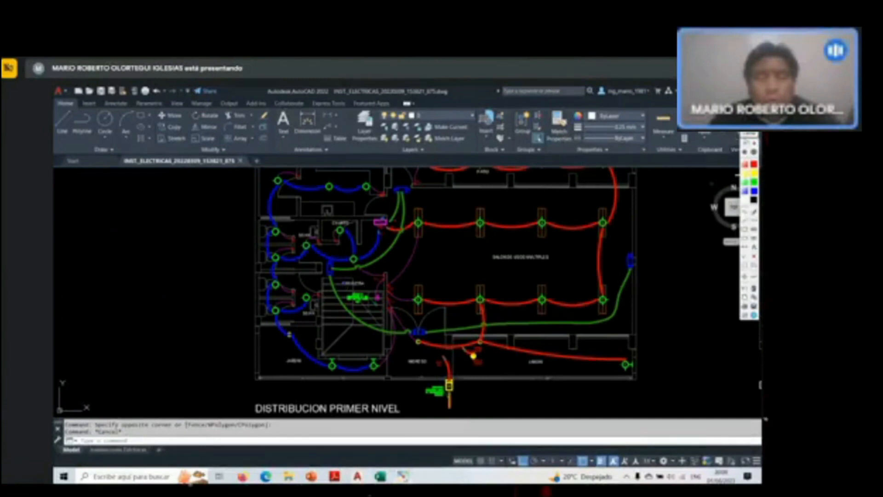
click(749, 134)
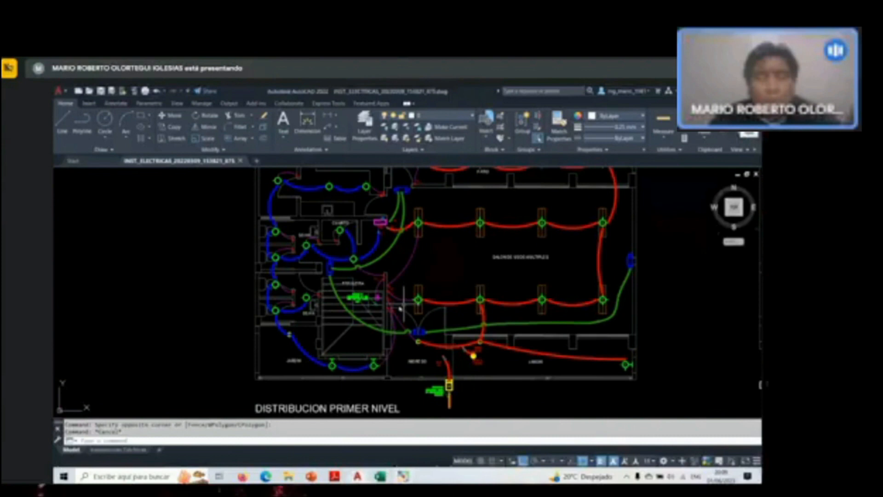
Examine the first-floor ESCALERA switches, including the 2Sc a,b switch and its Circuito de Conmutación note.
scroll(388, 315, up, 4)
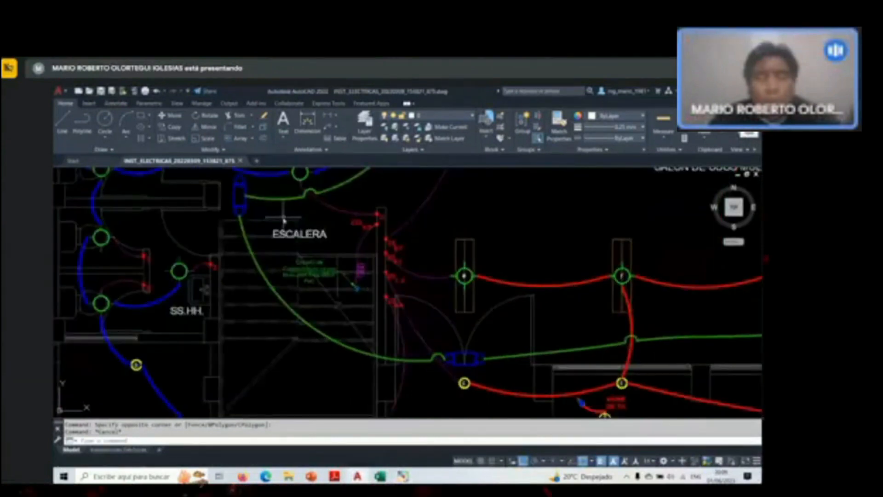
scroll(283, 220, down, 3)
scroll(293, 368, up, 3)
scroll(293, 368, down, 3)
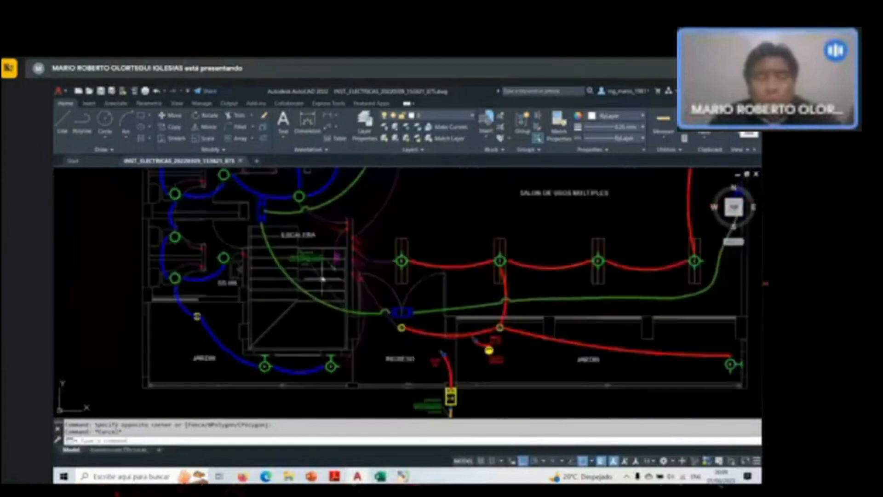
scroll(332, 248, up, 3)
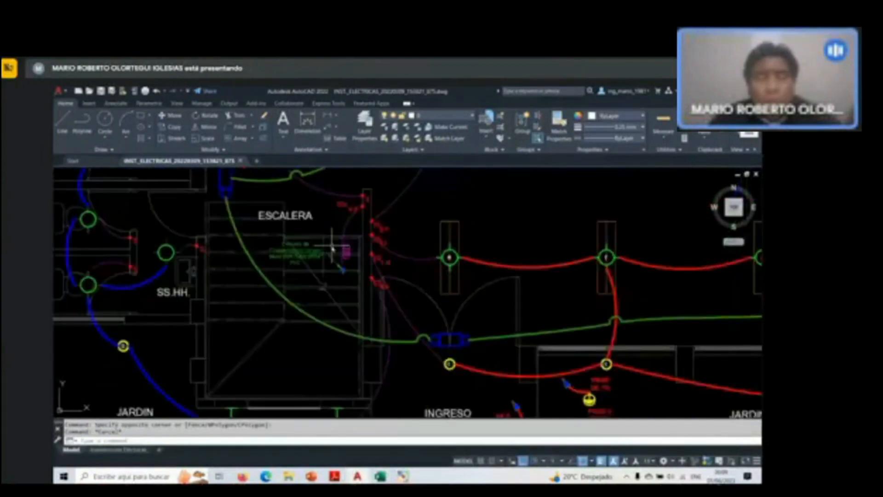
scroll(332, 248, up, 3)
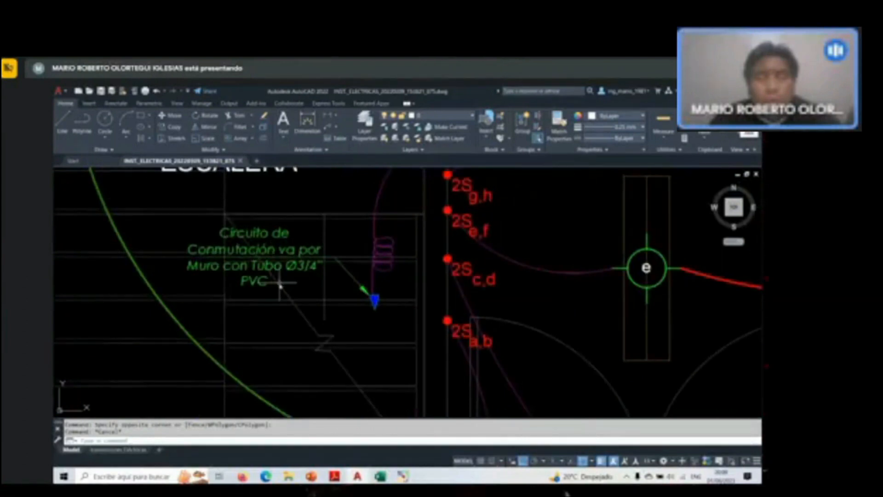
scroll(294, 324, down, 2)
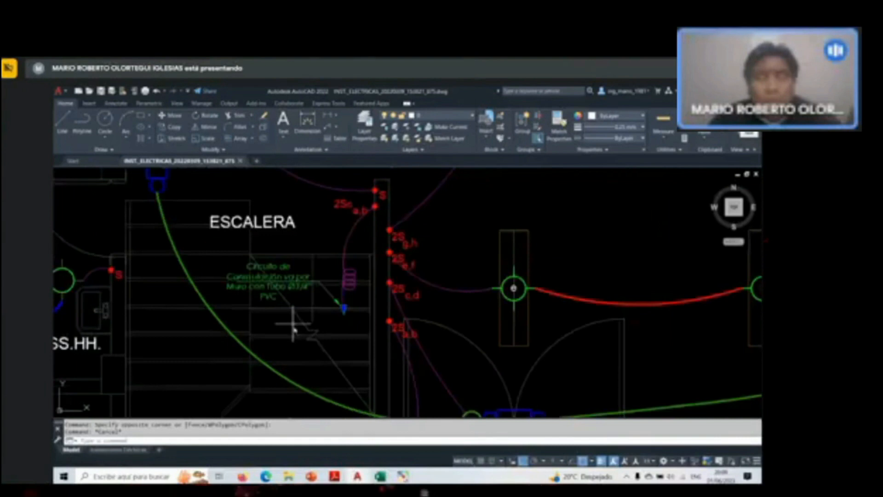
scroll(358, 199, up, 2)
scroll(378, 209, up, 2)
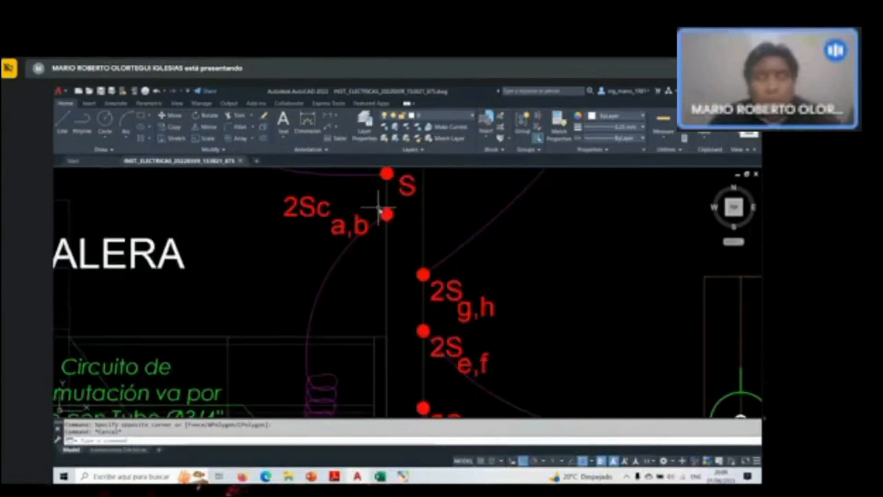
scroll(352, 228, down, 2)
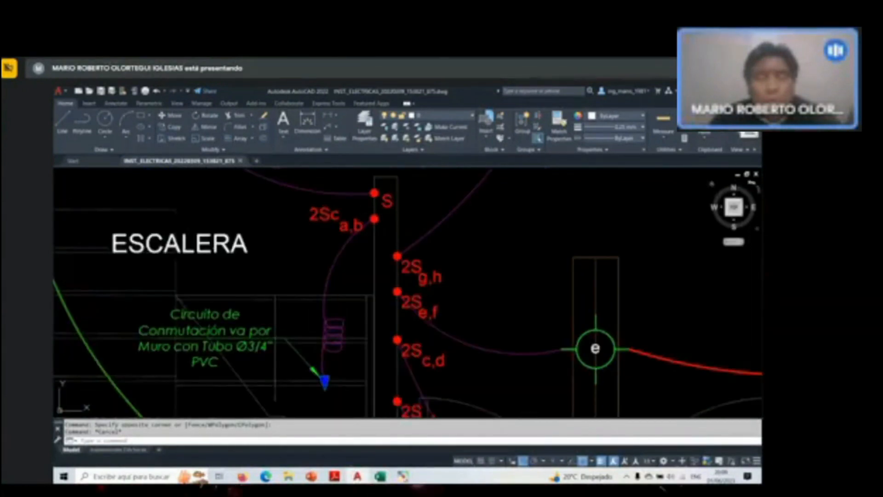
Outline the line running from the first-floor 2Sc a,b switch to its riser in blue screen annotation and clear the outline.
key(F9)
mouse_move(370, 238)
mouse_down()
mouse_move(317, 342)
mouse_move(376, 216)
mouse_up()
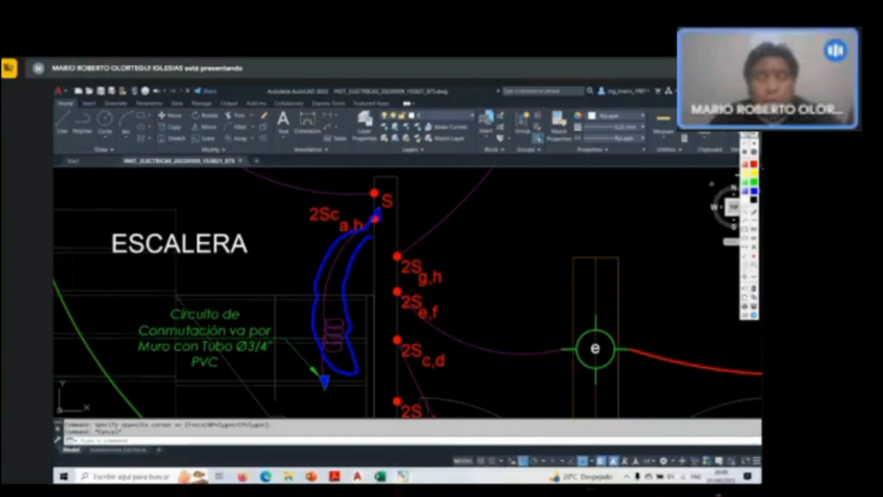
scroll(260, 266, down, 5)
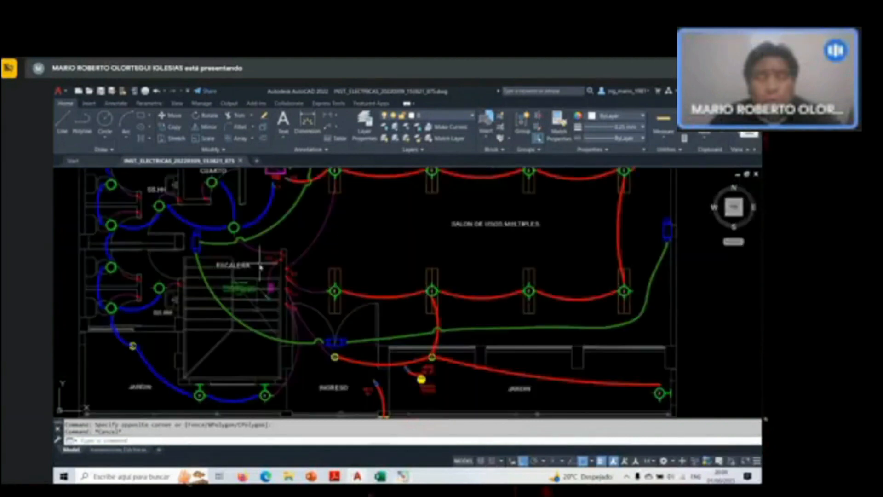
Circle stair lights a and b on the DISTRIBUCION SEGUNDO NIVEL plan in blue screen annotation and clear the circles.
scroll(260, 266, down, 4)
scroll(569, 275, up, 5)
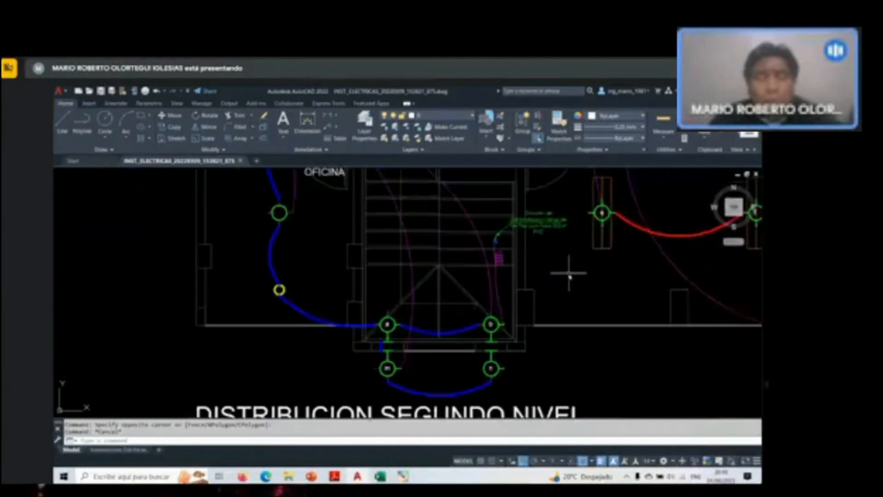
scroll(569, 274, up, 2)
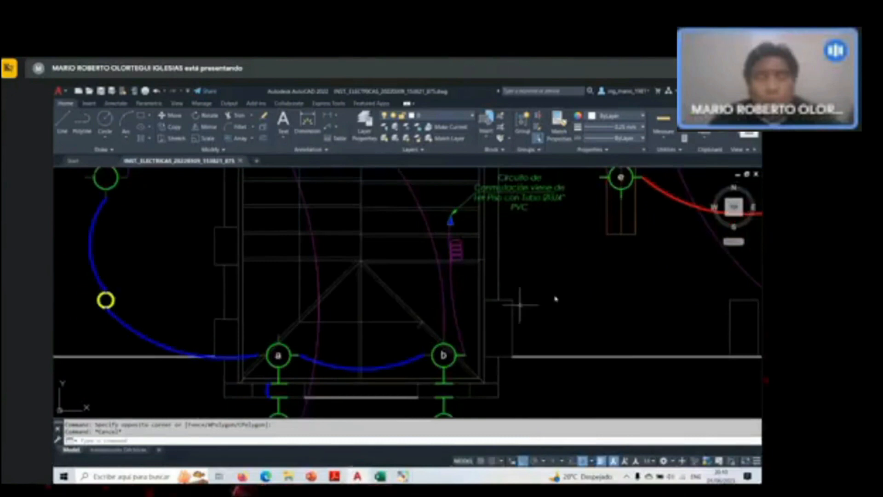
key(F9)
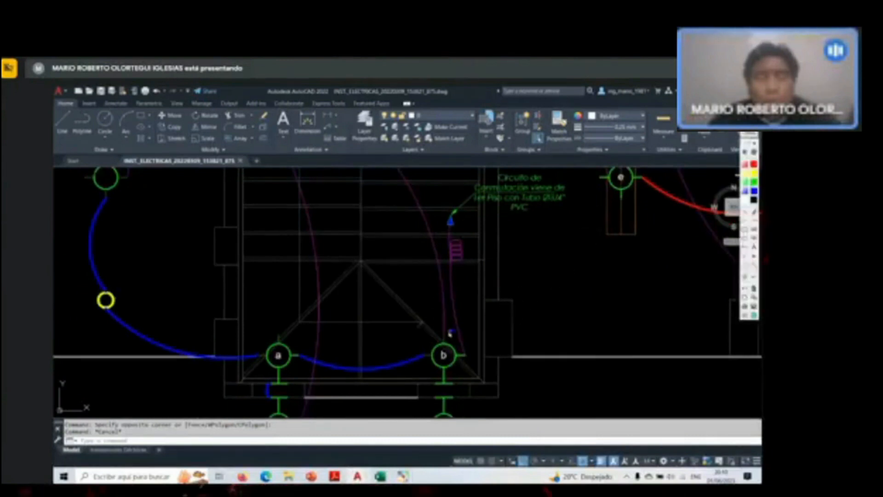
drag(453, 332, 426, 345)
mouse_move(304, 334)
mouse_down()
mouse_move(289, 378)
mouse_move(309, 322)
mouse_up()
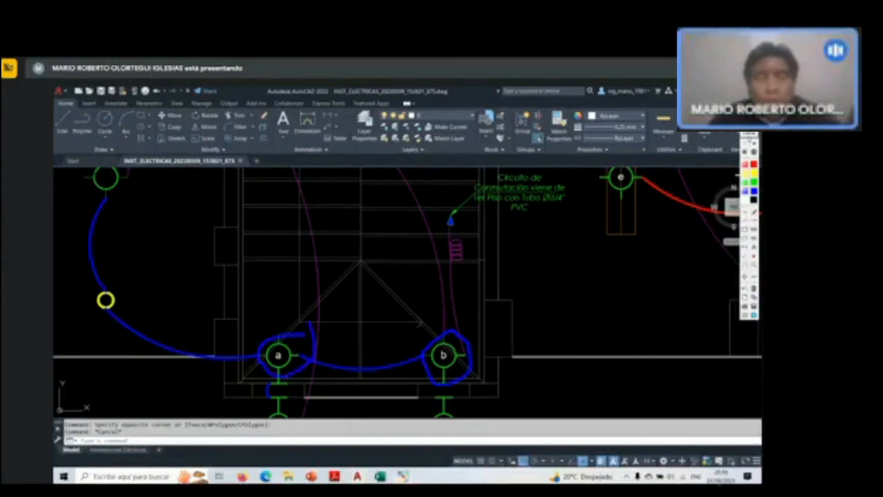
scroll(421, 335, down, 2)
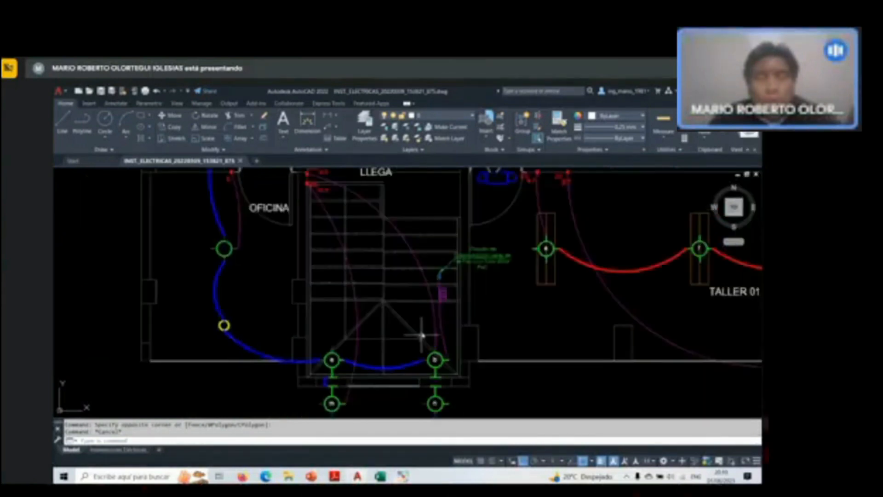
Examine the 2Sc a,b and 2S m,n switches beside LLEGA on the second-floor plan and the stair lights they control.
scroll(436, 221, up, 2)
scroll(438, 233, down, 2)
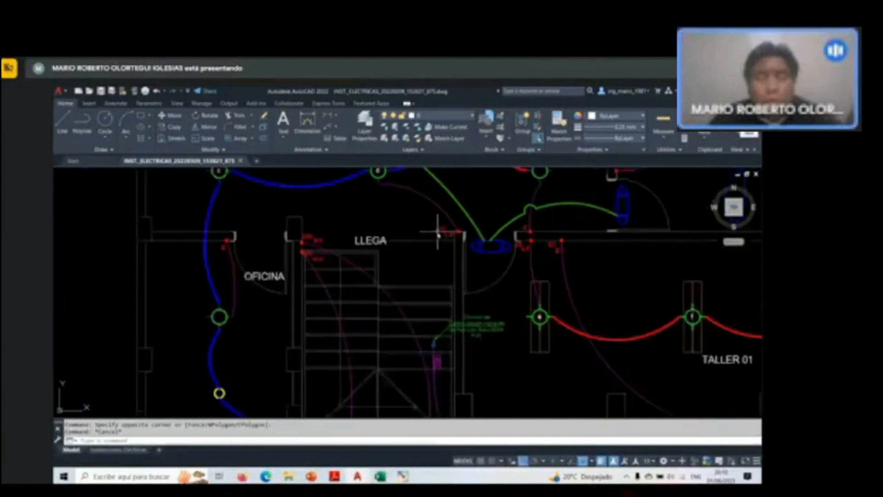
scroll(437, 233, down, 3)
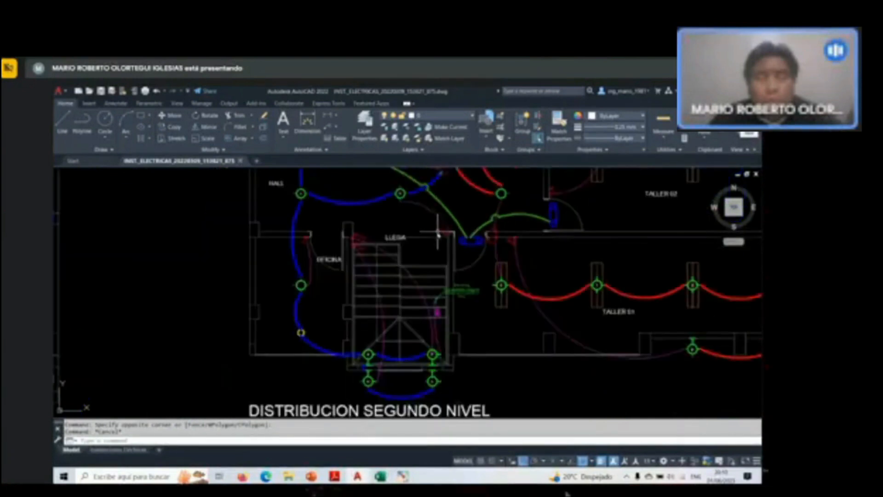
scroll(359, 239, up, 3)
scroll(359, 236, up, 3)
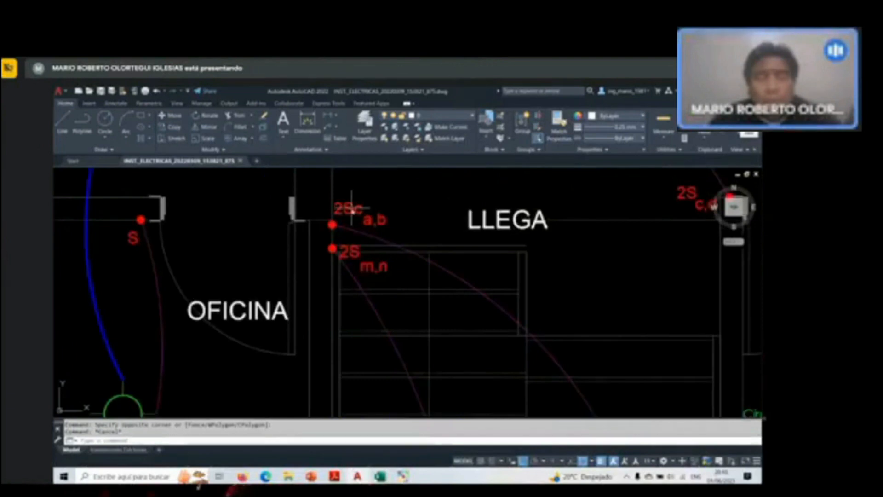
scroll(352, 210, up, 3)
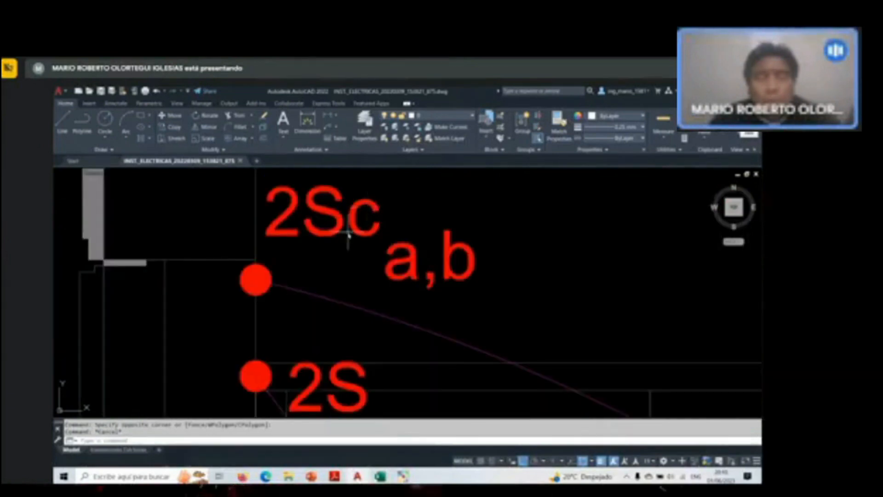
scroll(348, 235, down, 2)
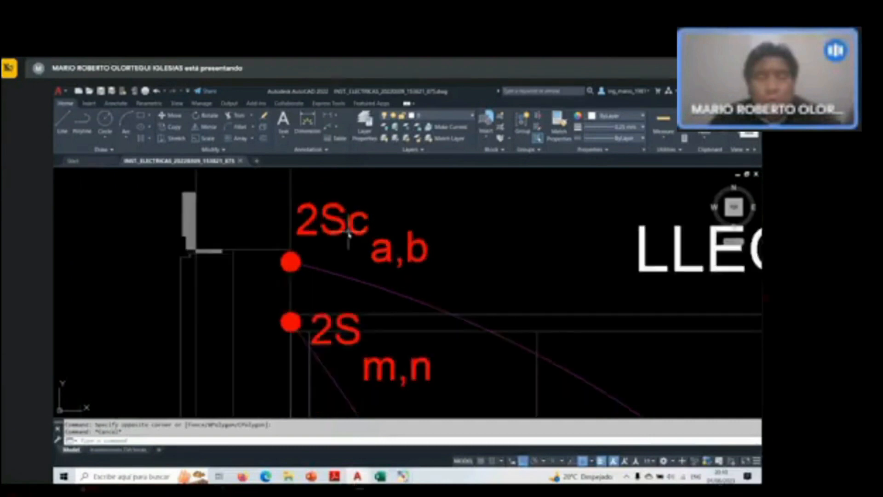
scroll(381, 203, down, 5)
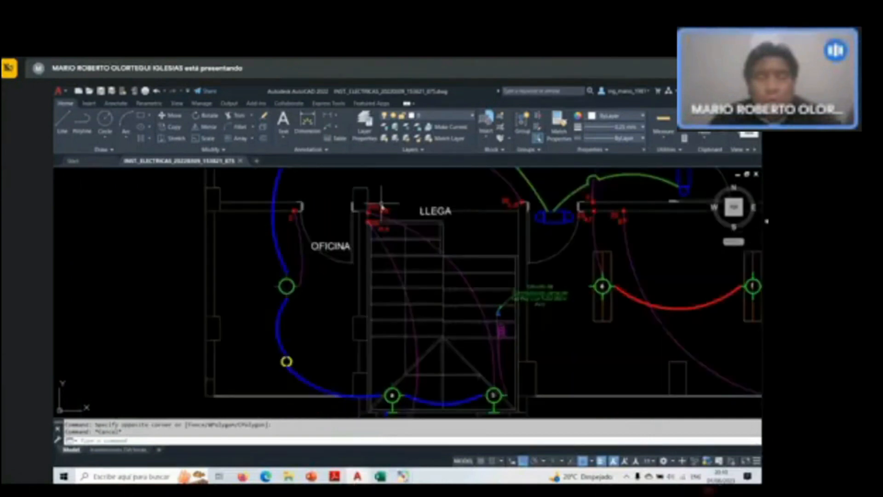
scroll(381, 203, down, 2)
scroll(408, 199, up, 2)
scroll(408, 199, up, 2)
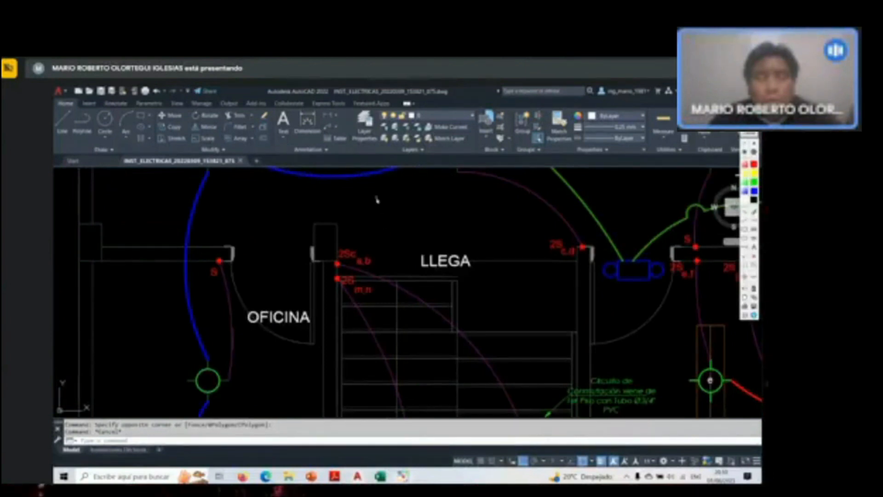
Handwrite 1SA3 in blue screen annotation above the second-floor LLEGA label and clear it.
mouse_move(366, 205)
mouse_down()
mouse_move(378, 200)
mouse_move(378, 214)
mouse_move(394, 201)
mouse_move(411, 211)
mouse_up()
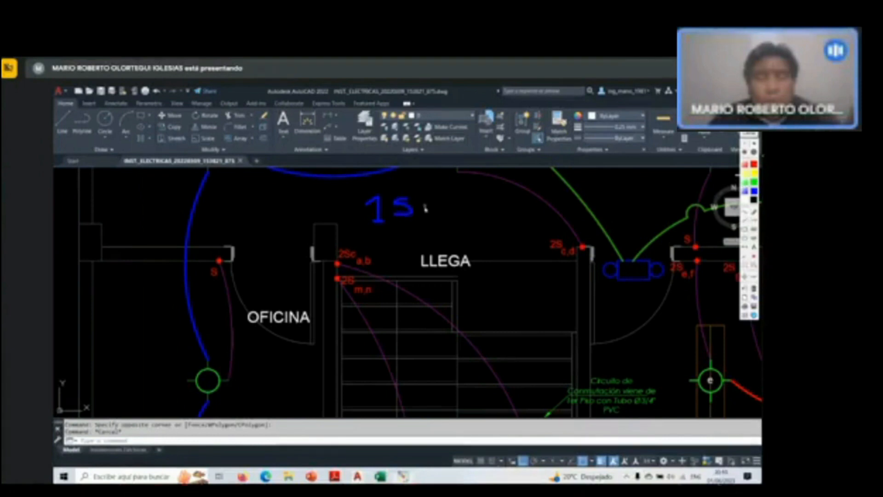
mouse_move(425, 207)
mouse_down()
mouse_move(454, 212)
mouse_move(446, 226)
mouse_up()
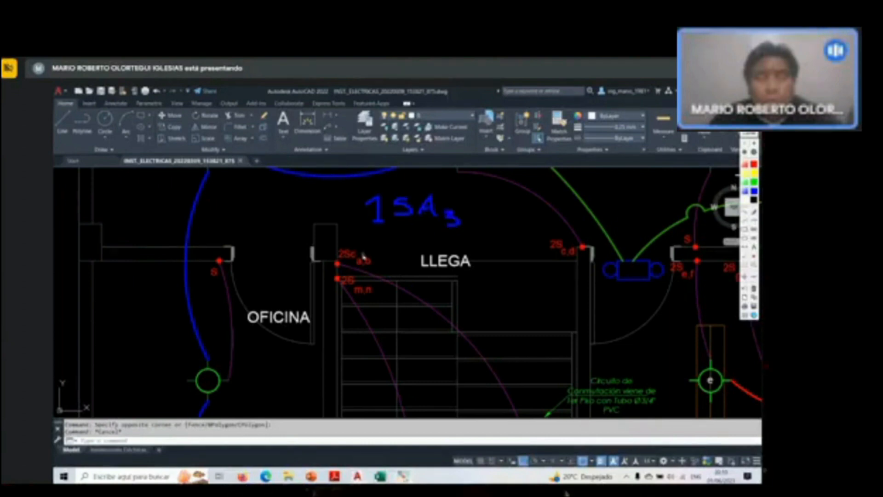
scroll(388, 244, up, 4)
scroll(388, 244, down, 4)
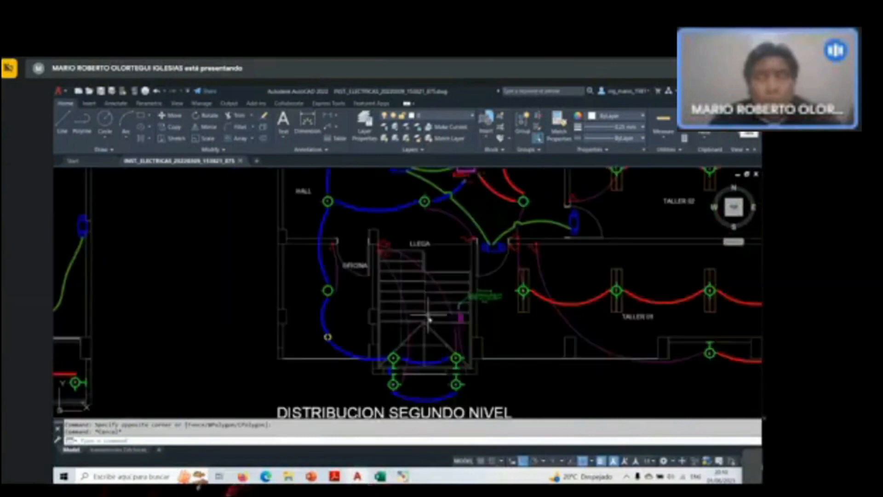
Switch to the Excel takeoff and copy the "Salida de interruptores Triples" heading from row 64 into row 66.
scroll(439, 355, down, 2)
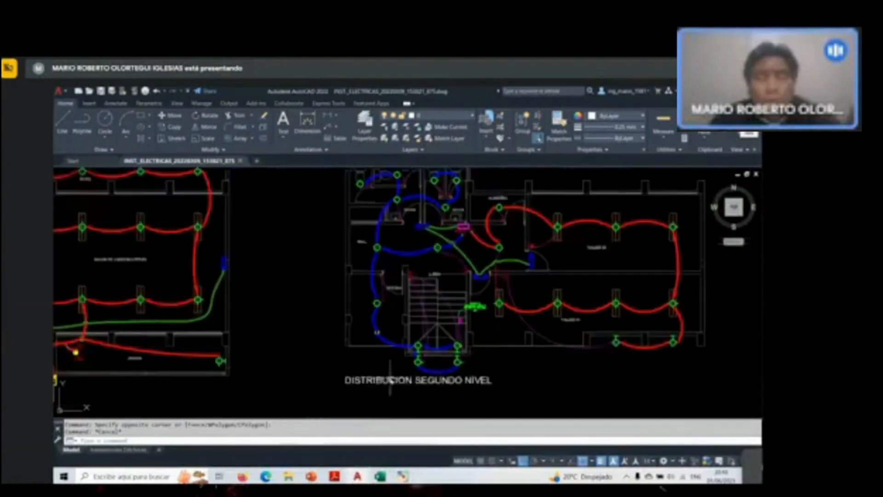
key(alt+Tab)
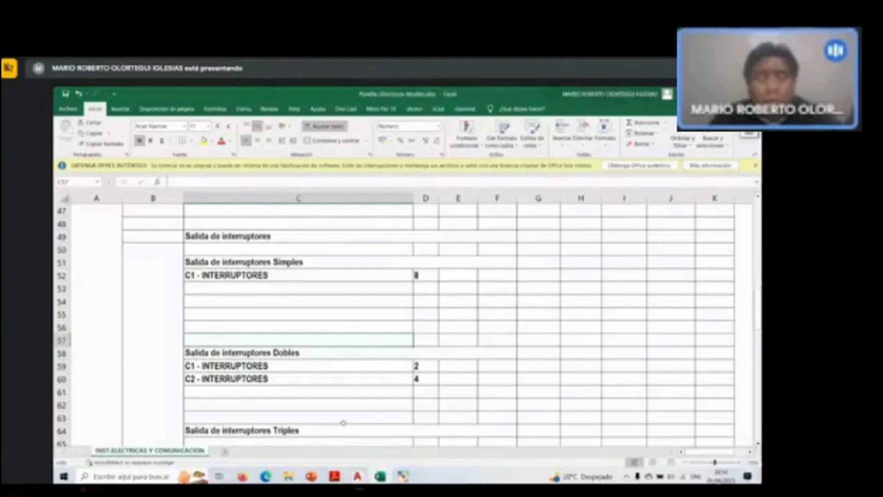
scroll(222, 347, down, 3)
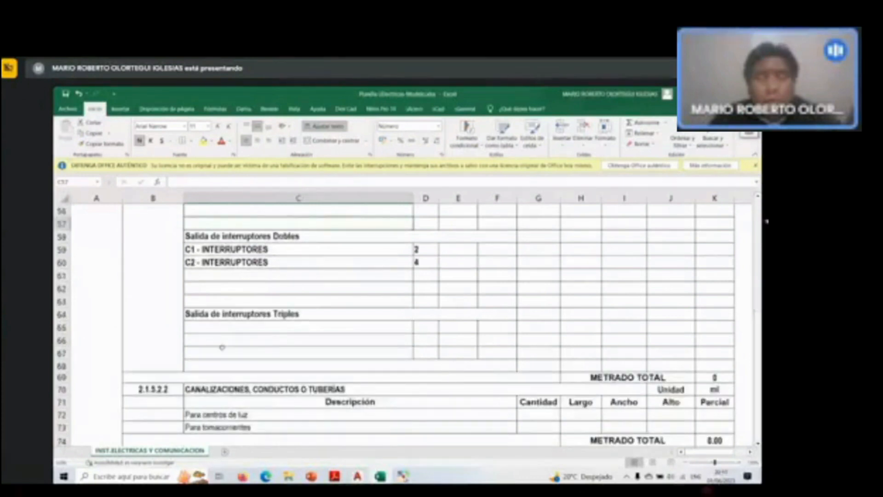
key(Down)
key(Down)
key(Down)
key(Down)
key(Down)
key(Down)
key(Down)
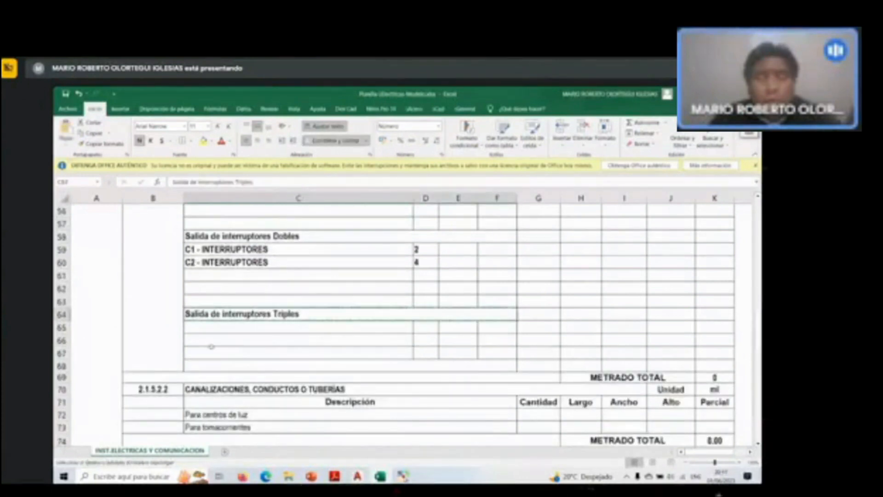
key(ctrl+c)
key(Down)
key(Down)
key(ctrl+v)
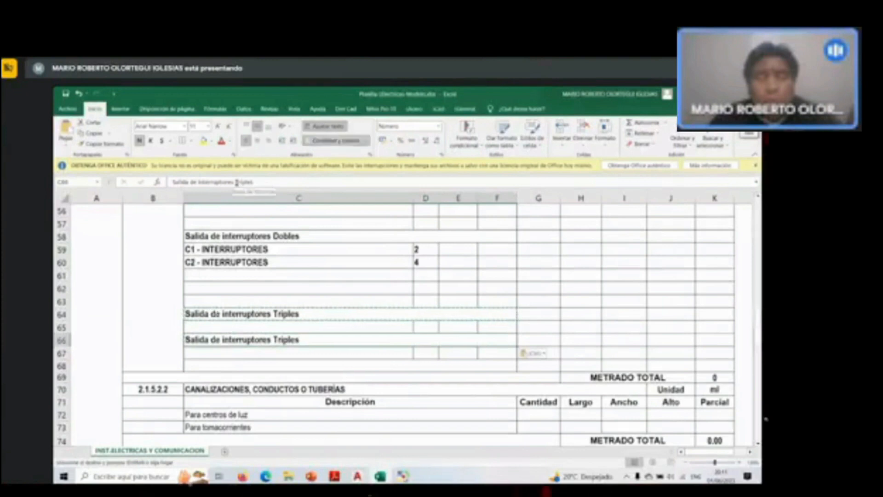
Replace "Salida de interruptores" in the row 66 heading with "conmutacion", keeping "Triples" after it.
drag(235, 182, 171, 182)
text(com)
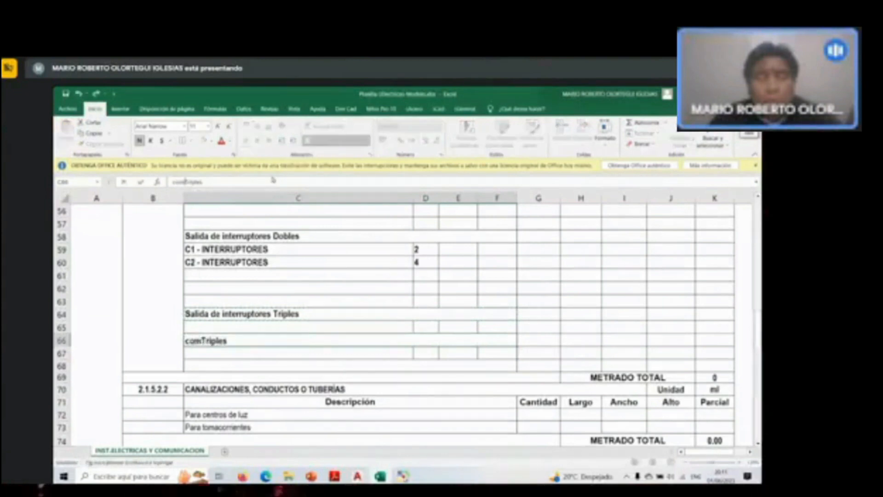
key(BackSpace)
text(n)
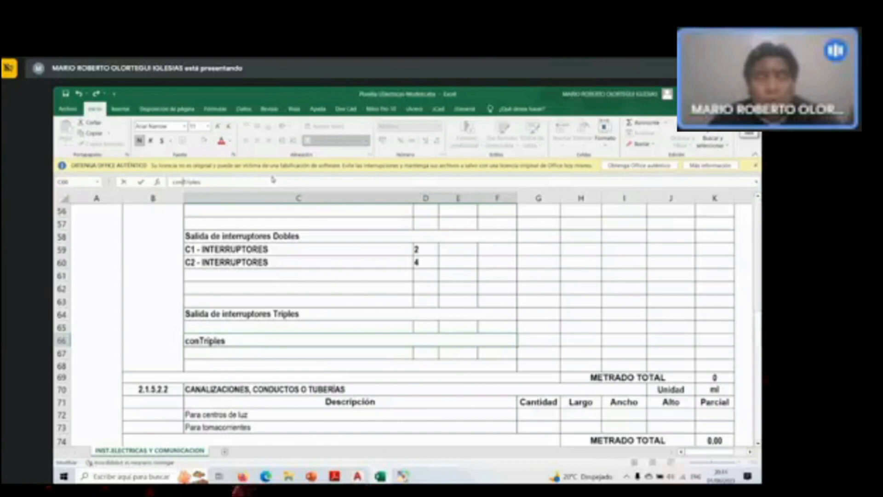
text(mutacion)
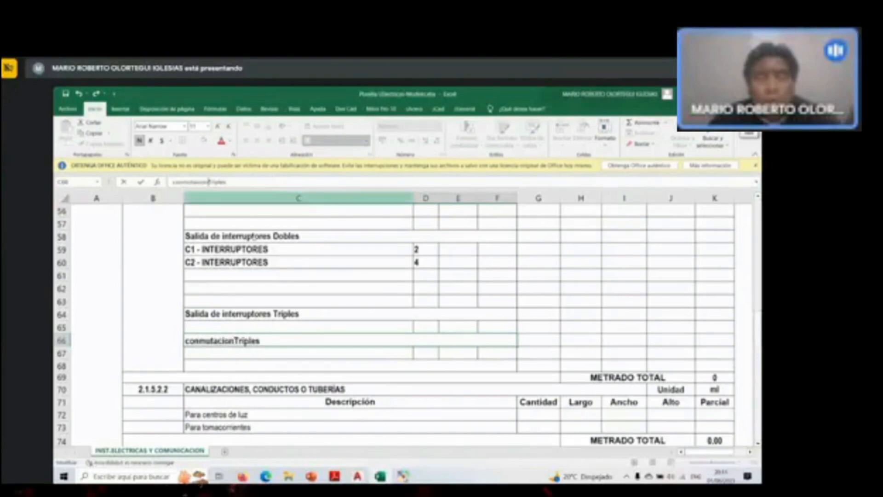
key(Return)
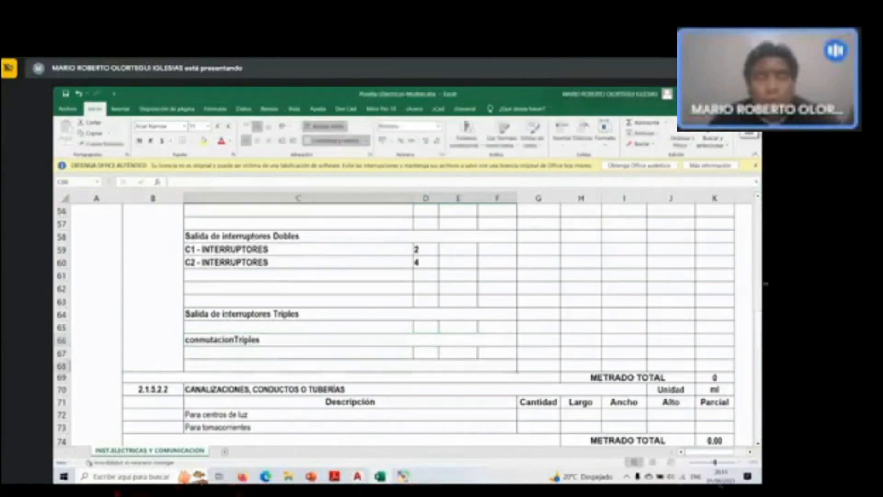
Copy the words "Salida de interruptores" from the Triples heading in row 64 to the start of the row 66 heading.
key(Up)
key(Up)
key(Up)
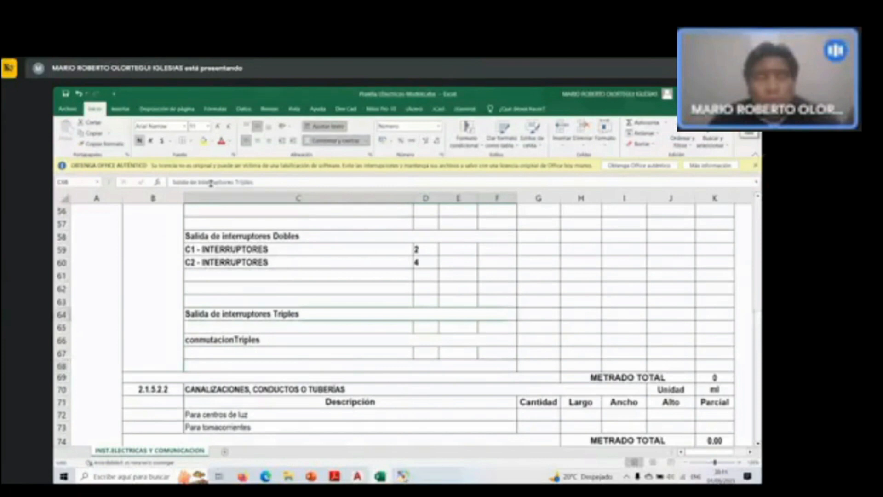
drag(235, 182, 142, 180)
key(ctrl+c)
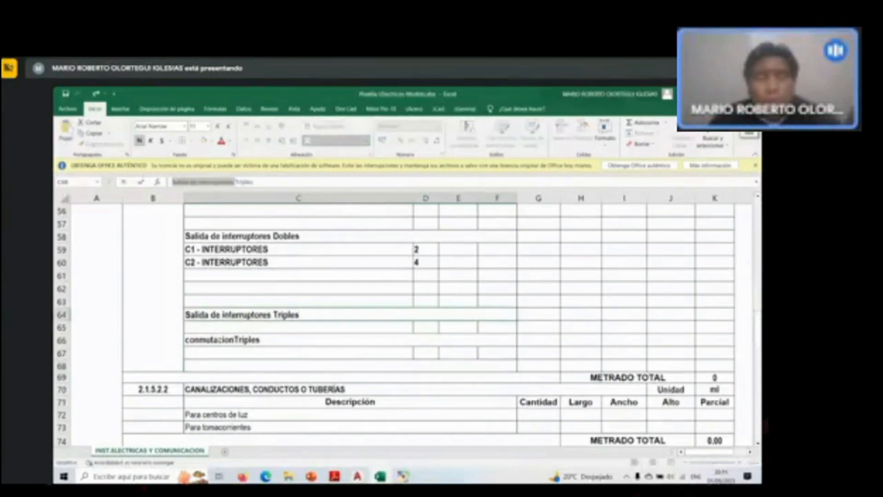
key(Return)
key(Down)
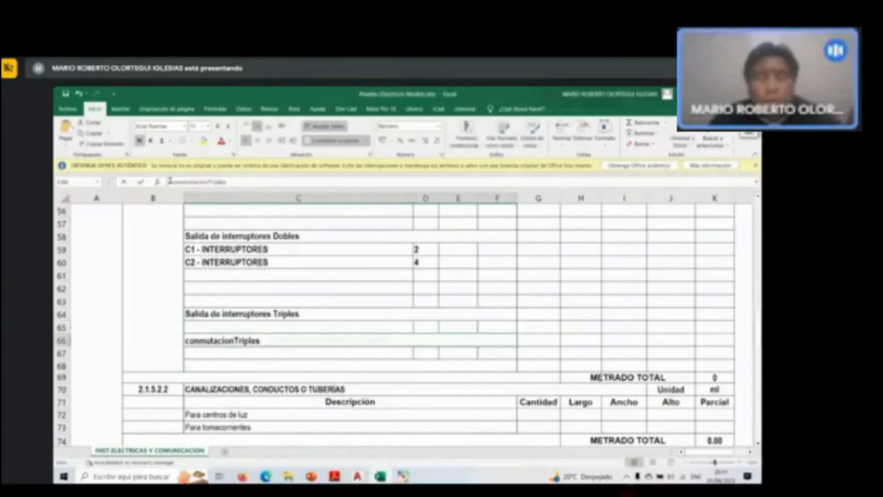
click(170, 182)
key(ctrl+v)
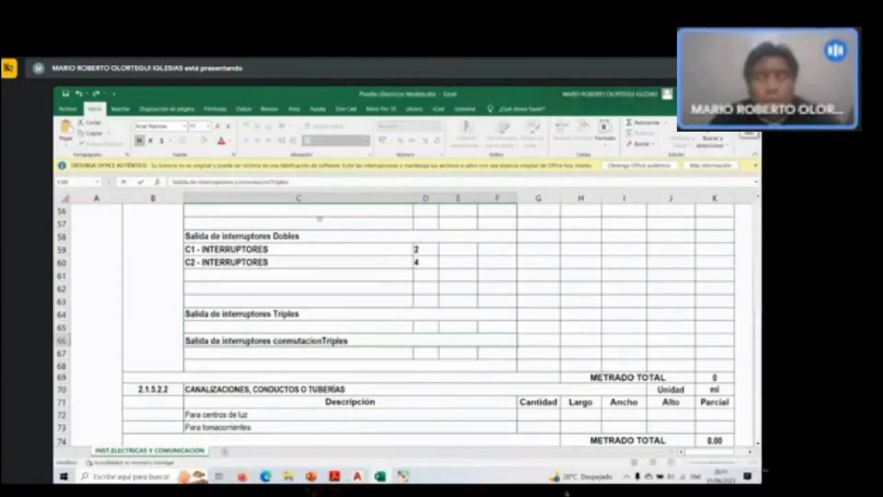
Insert "para" before "conmutacion" and remove "Triples" so the row 66 heading reads "Salida de interruptores para conmutacion".
text(para)
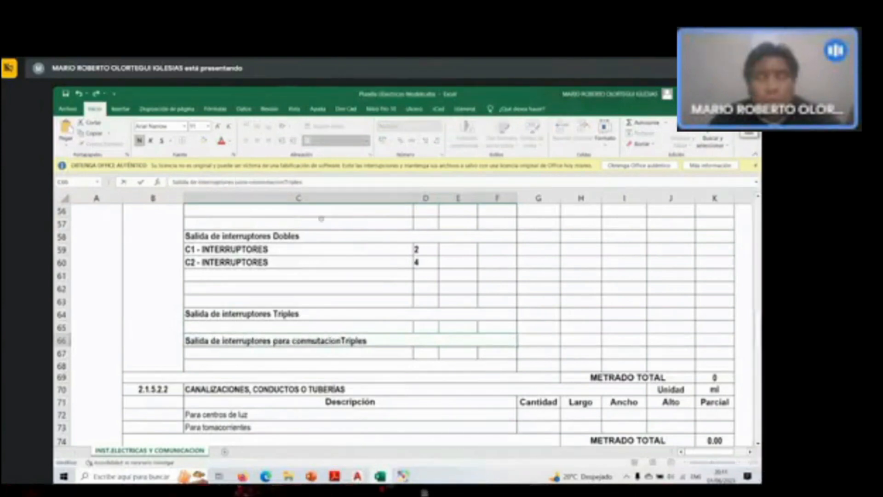
drag(302, 182, 286, 182)
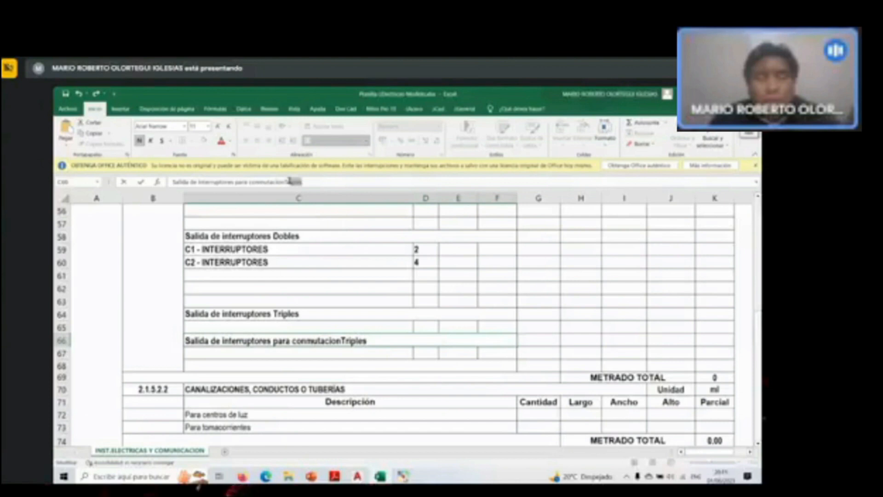
key(BackSpace)
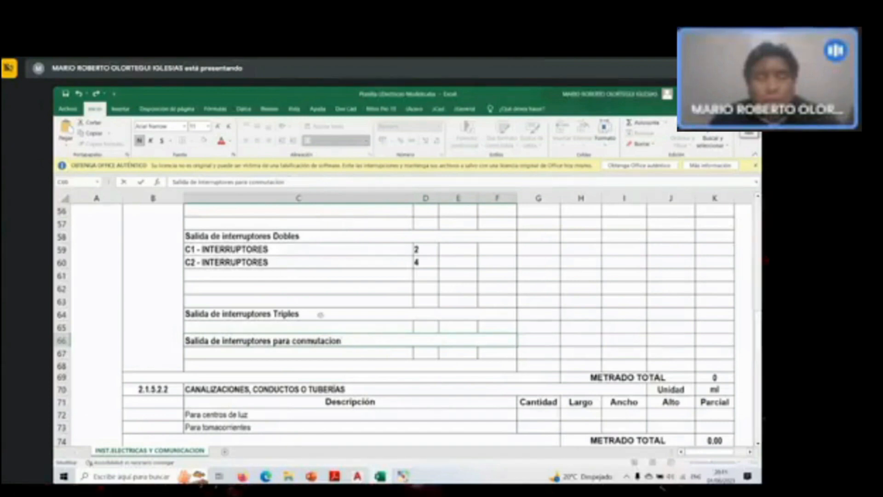
click(320, 314)
Copy the "C2 - INTERRUPTORES" entry into row 67 under the commutation heading and enter a quantity of 2.
scroll(345, 312, up, 1)
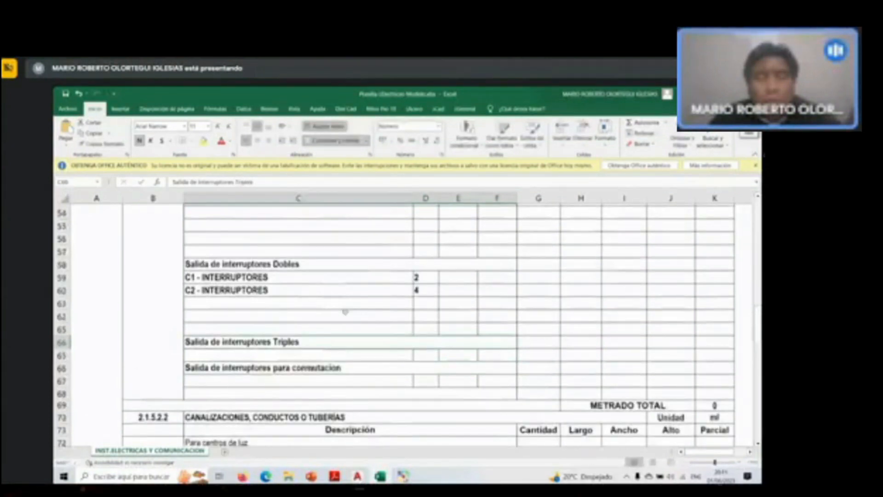
scroll(346, 311, up, 1)
click(346, 301)
key(ctrl+c)
click(346, 391)
key(ctrl+v)
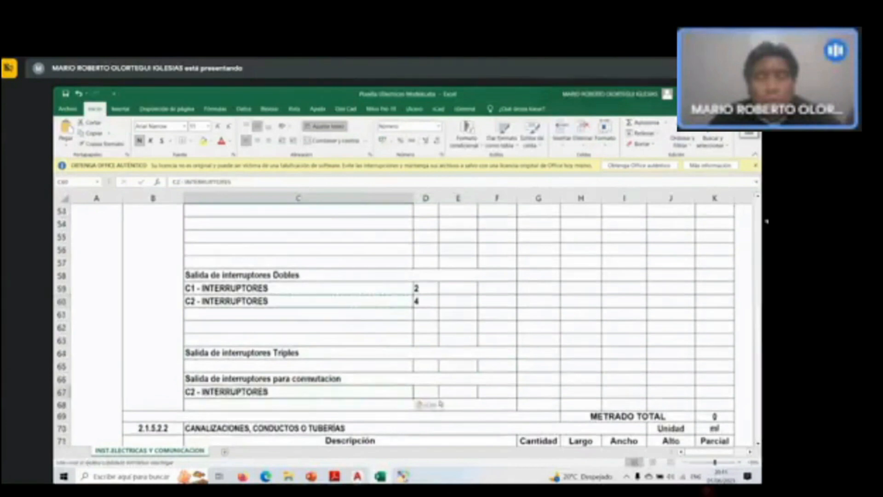
click(423, 391)
text(2)
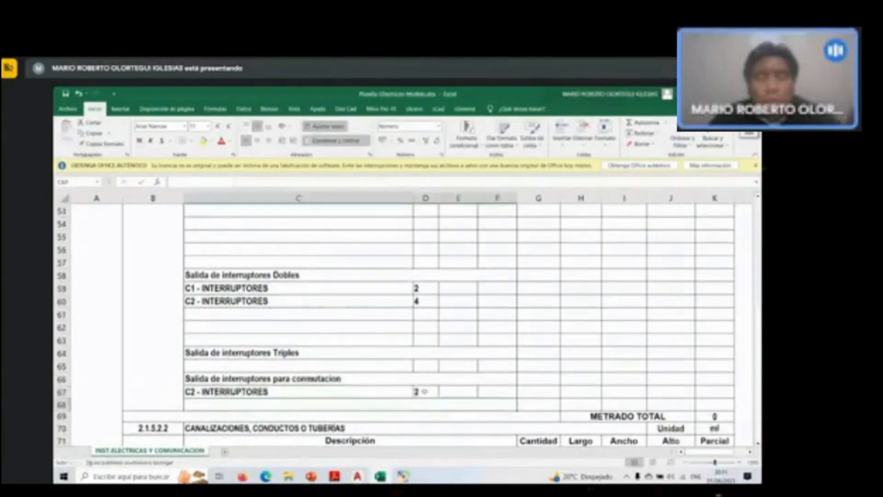
Open the Metrados_Inst_Electricas reference workbook from the Ejercicio 02 folder.
scroll(421, 392, down, 2)
scroll(321, 357, up, 11)
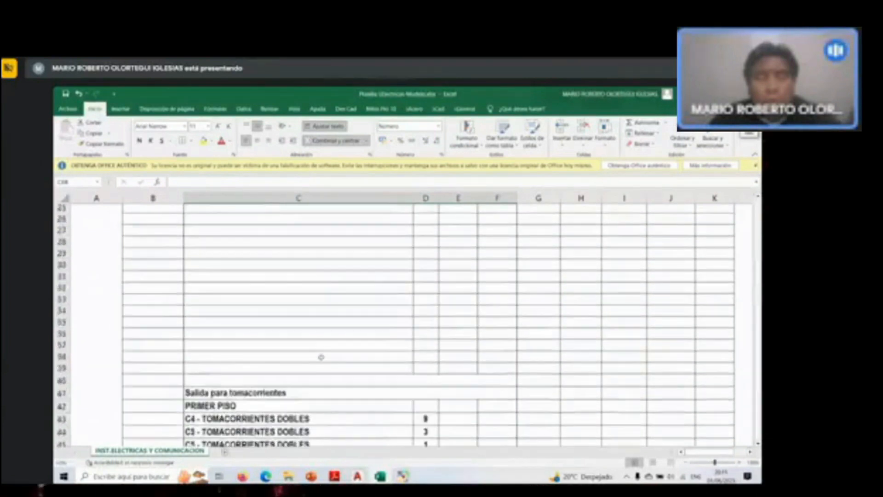
scroll(321, 356, up, 7)
scroll(321, 356, down, 7)
scroll(322, 357, down, 5)
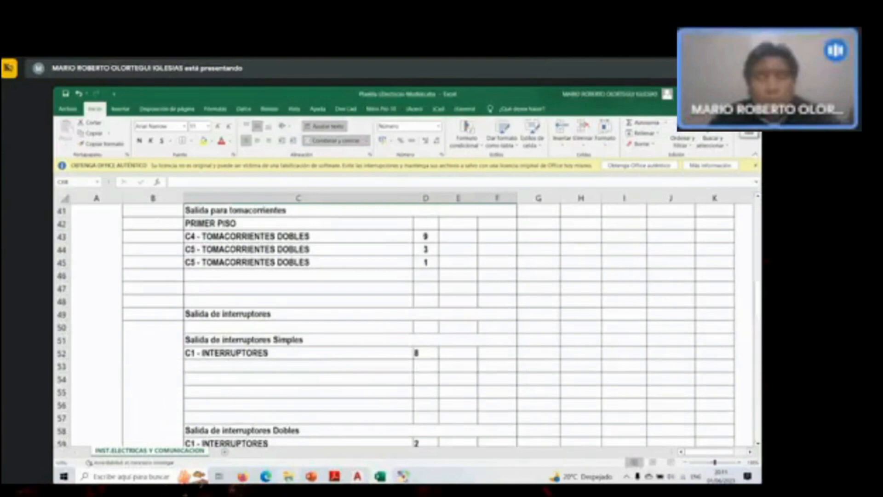
key(alt+Tab)
double_click(213, 199)
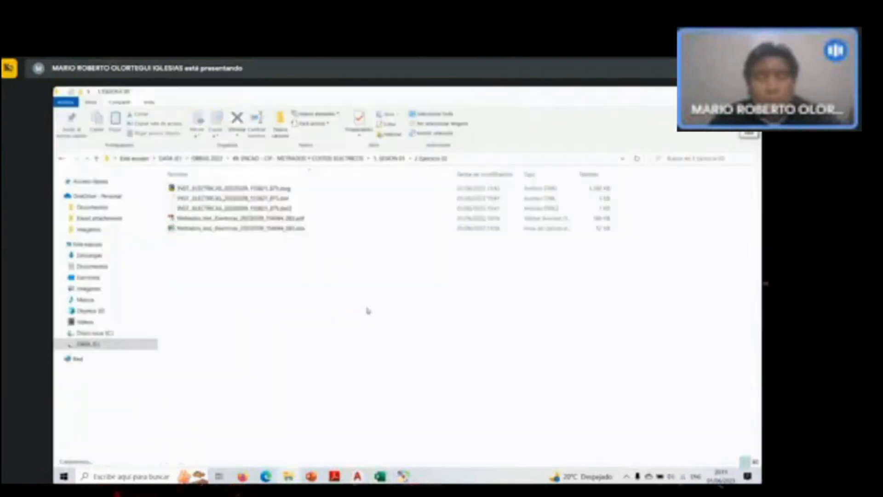
key(alt+Tab)
click(493, 304)
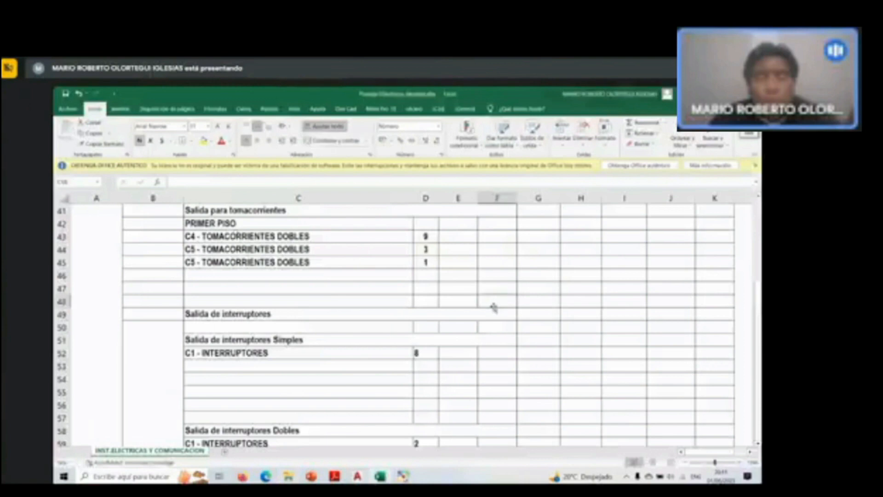
key(alt+Tab)
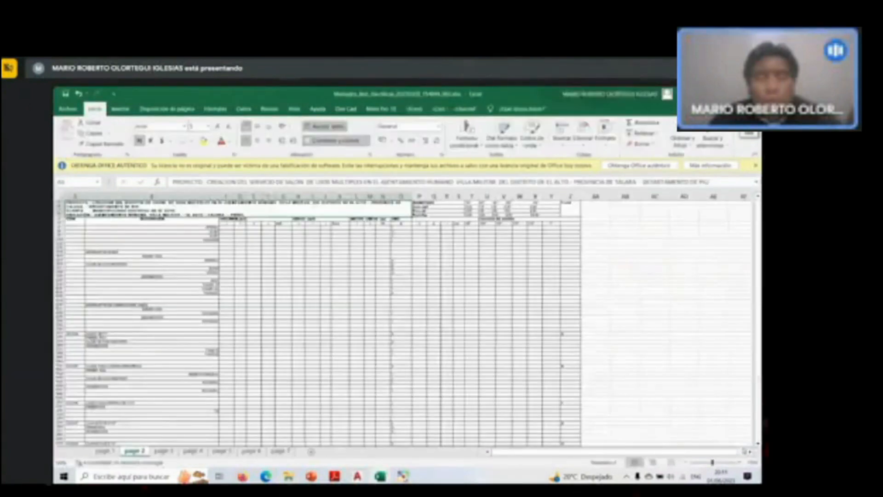
Set the font size of the takeoff table from ITEM through UND on page 2 to 11.
ctrl+scroll(405, 322, up, 3)
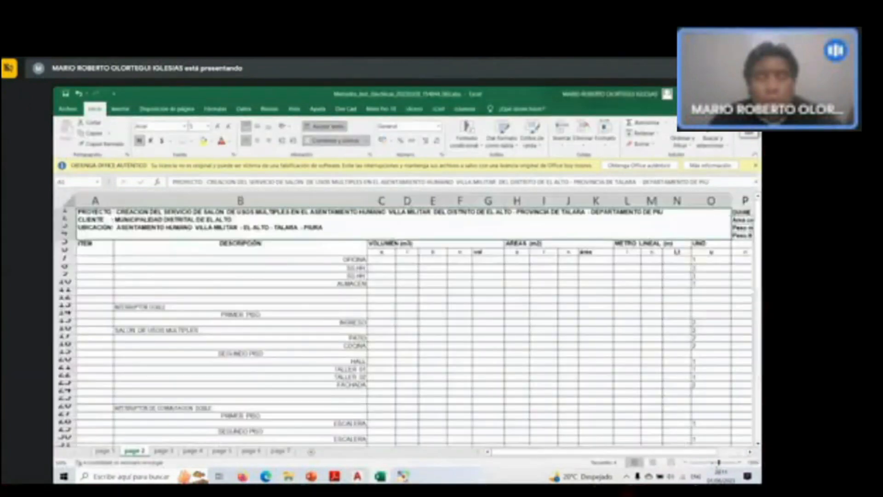
ctrl+scroll(183, 298, down, 2)
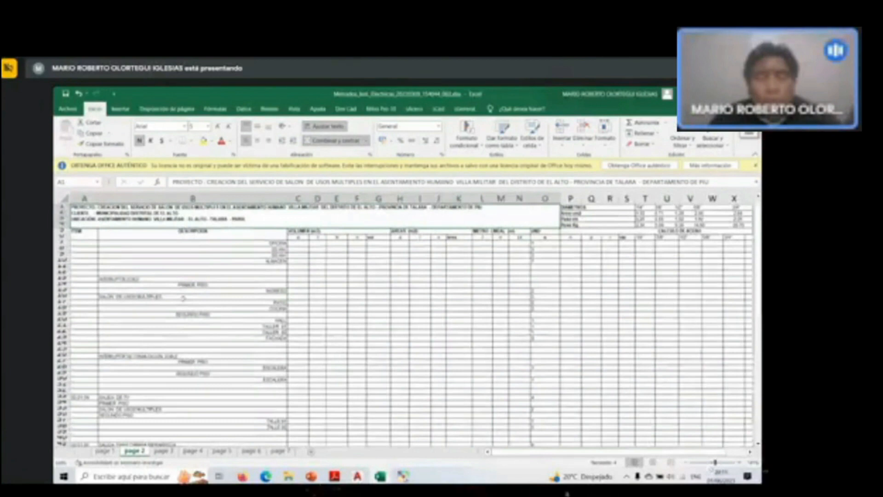
drag(83, 231, 535, 444)
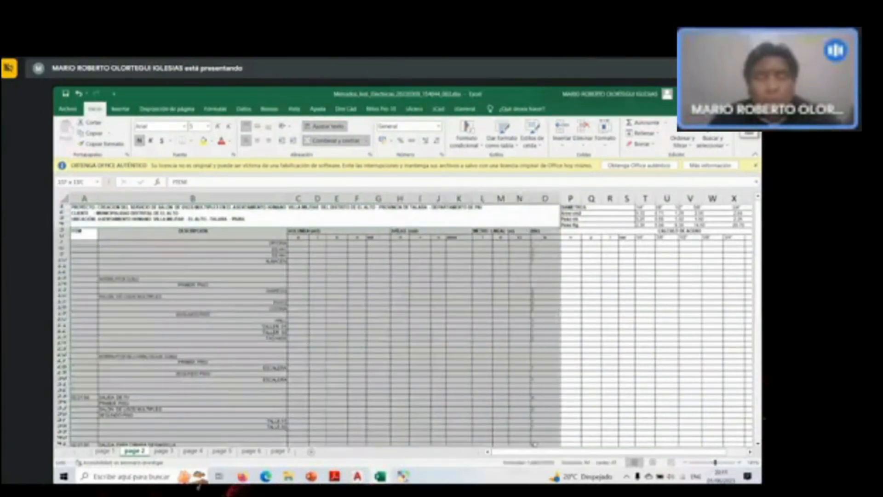
click(208, 126)
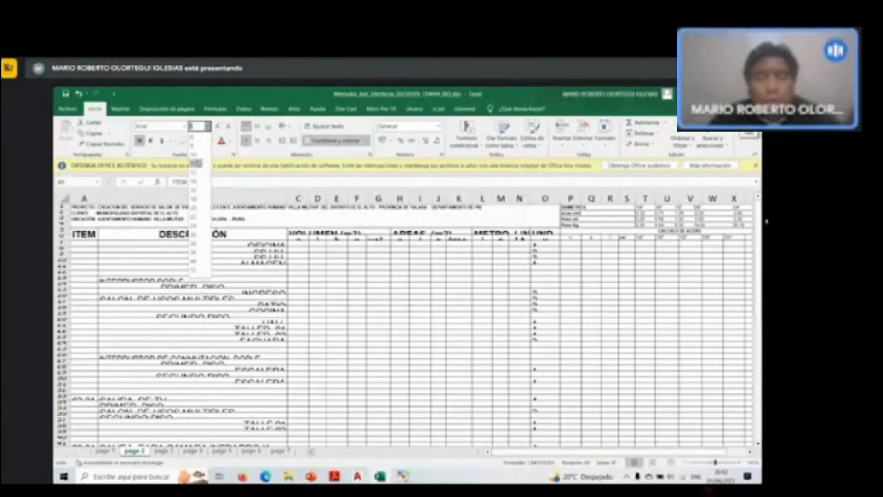
click(77, 246)
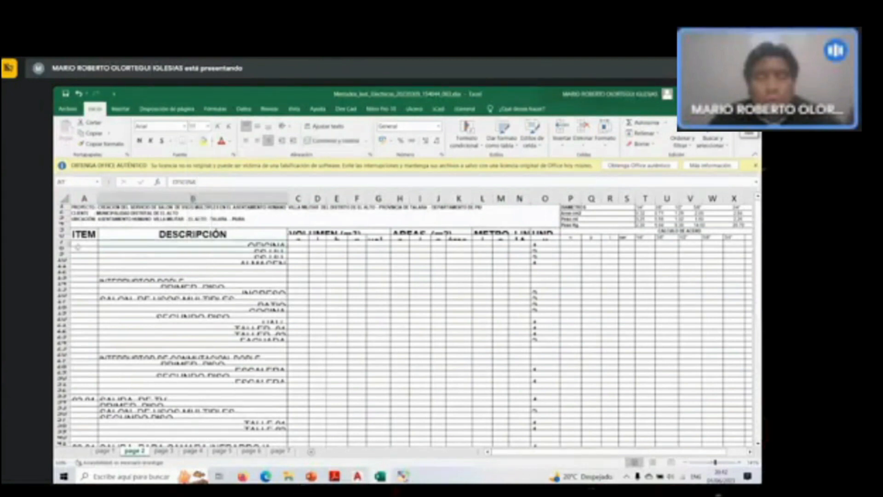
Increase the height of the rows from row 7 down to the conduit items on page 2 so the text fits.
drag(62, 246, 63, 439)
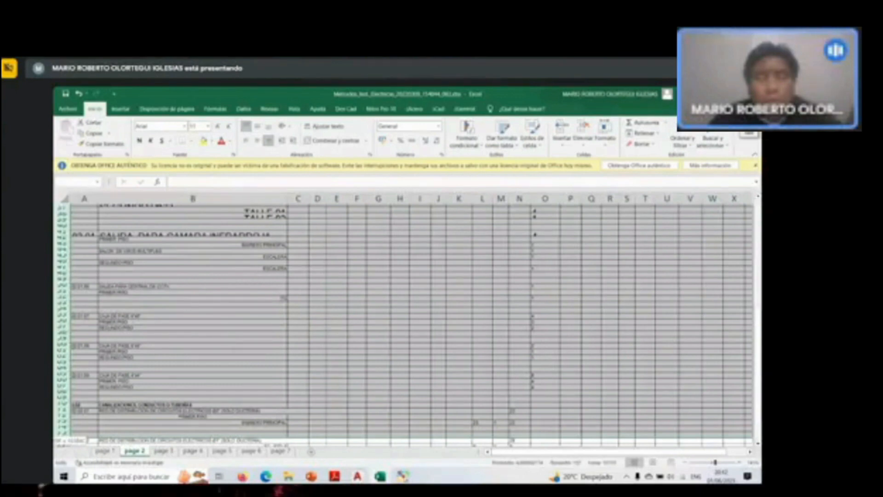
right_click(63, 430)
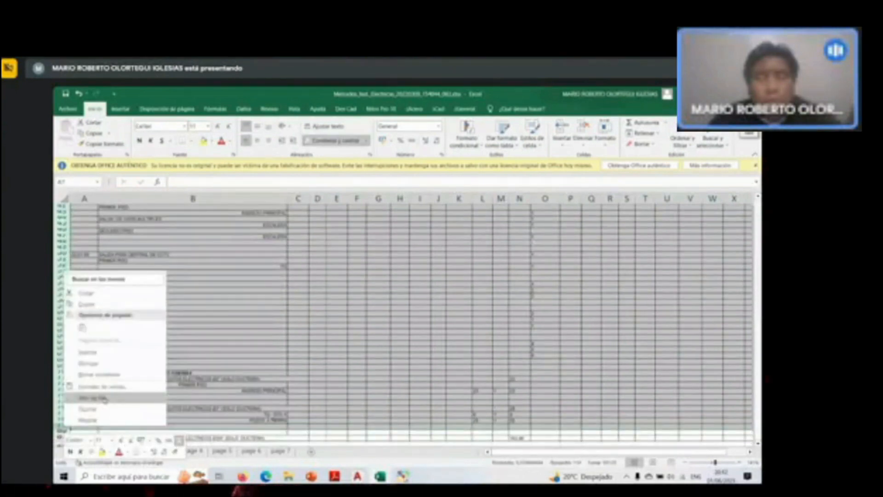
click(105, 398)
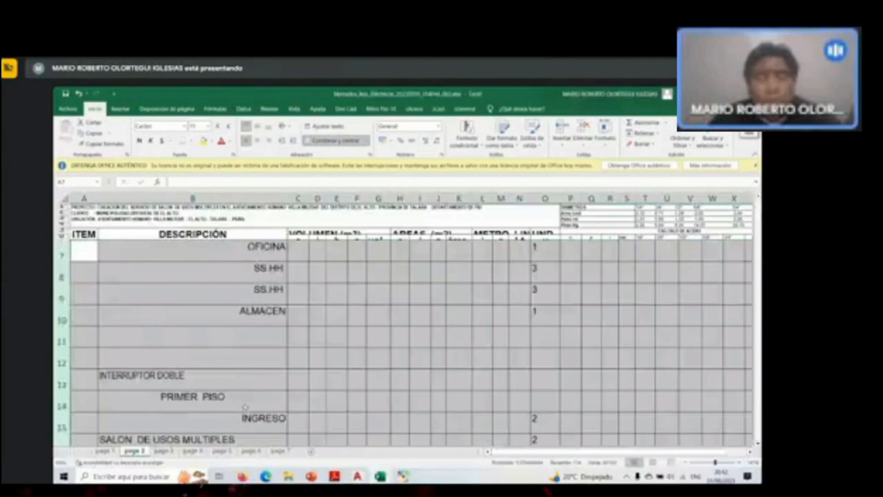
click(357, 358)
mouse_move(58, 240)
mouse_down()
mouse_move(58, 259)
mouse_move(61, 251)
mouse_up()
Review the INTERRUPTOR DOBLE and INTERRUPTOR DE CONMUTACION DOBLE quantities per room and floor on page 2.
scroll(516, 281, down, 2)
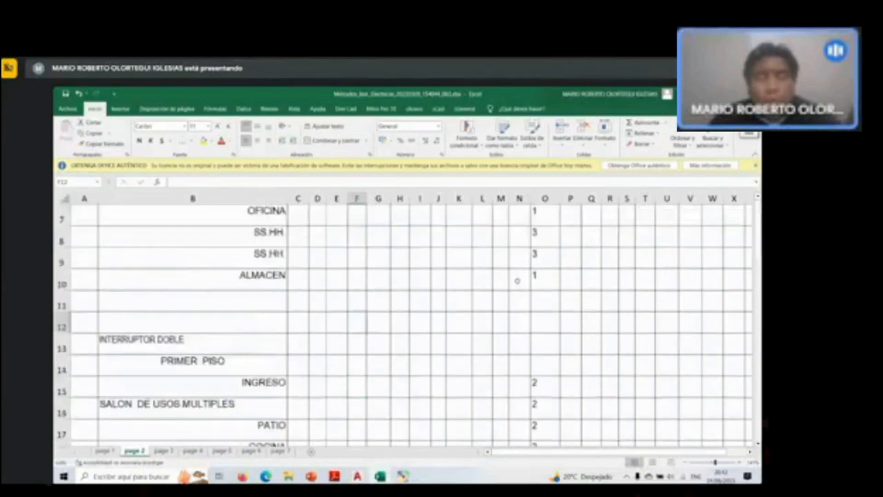
scroll(517, 281, down, 1)
scroll(457, 310, down, 2)
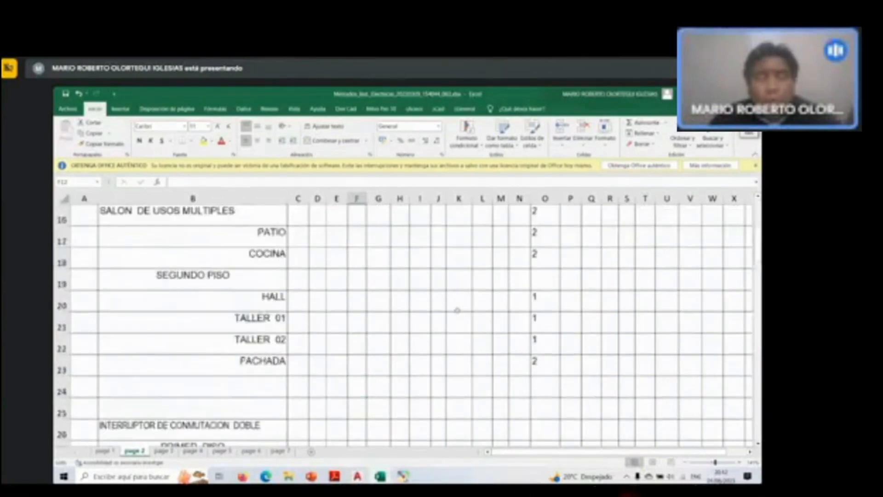
scroll(457, 310, down, 3)
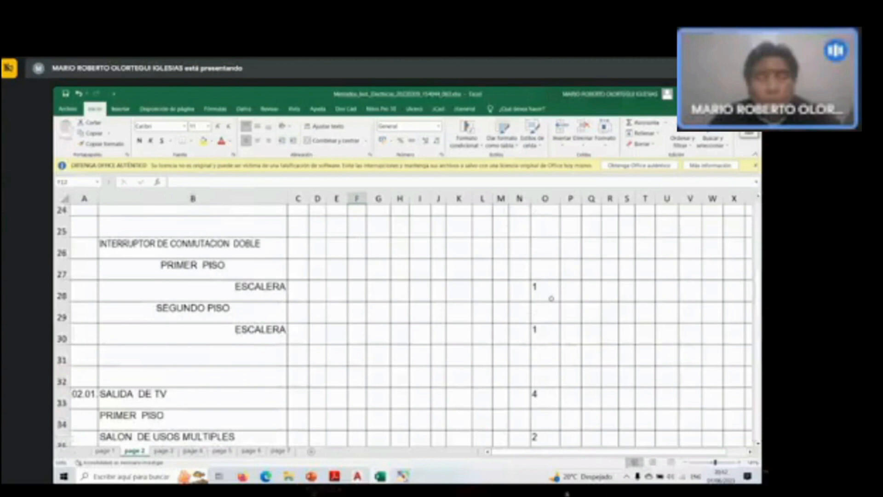
Review the SALIDA DE TV and SALIDA PARA CAMARA INFRARROJA quantities per room and floor on page 2.
drag(715, 462, 713, 463)
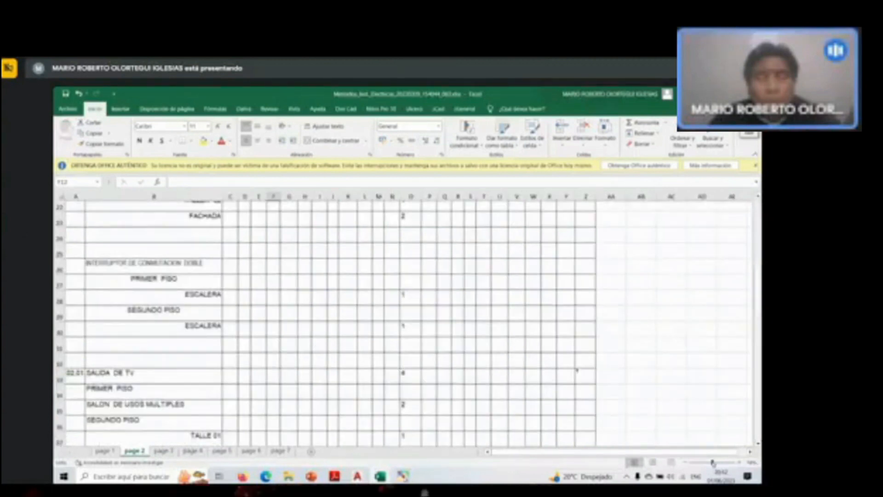
scroll(365, 305, down, 4)
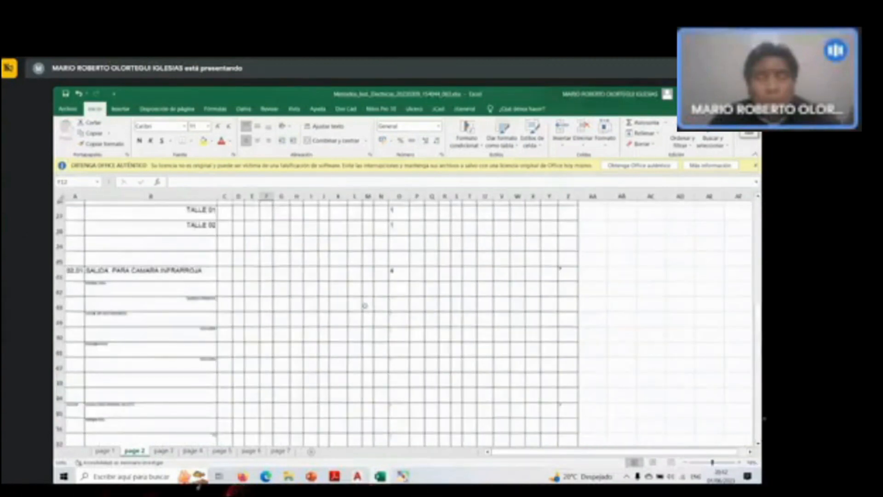
scroll(364, 305, down, 1)
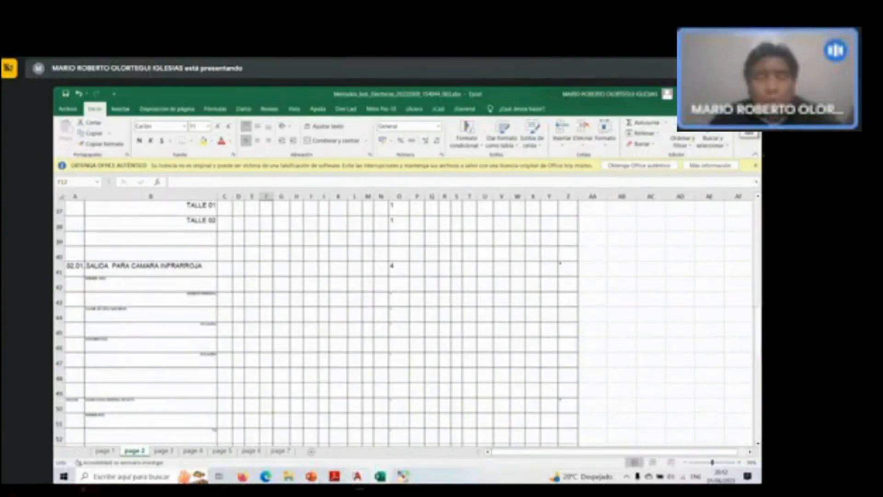
Switch to the ENCAP website in the browser and look over the home page's contact section, sign-up form and course offers.
key(alt+Tab)
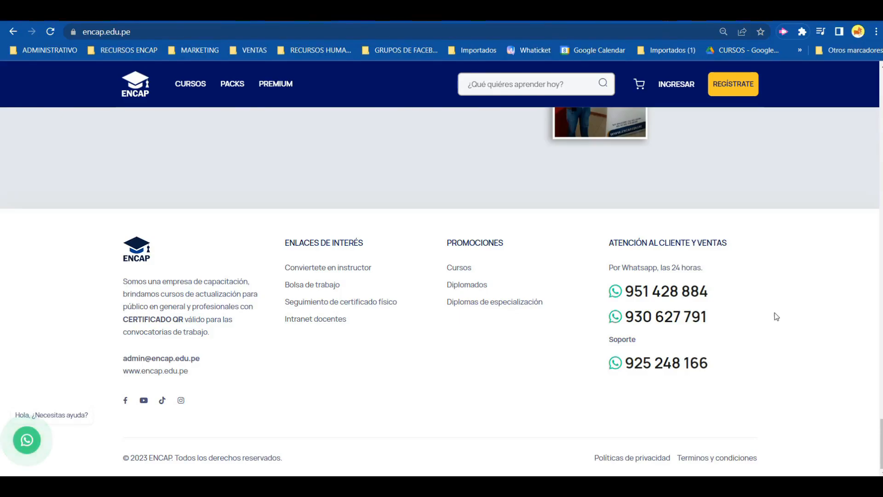
scroll(776, 316, up, 3)
scroll(776, 313, down, 4)
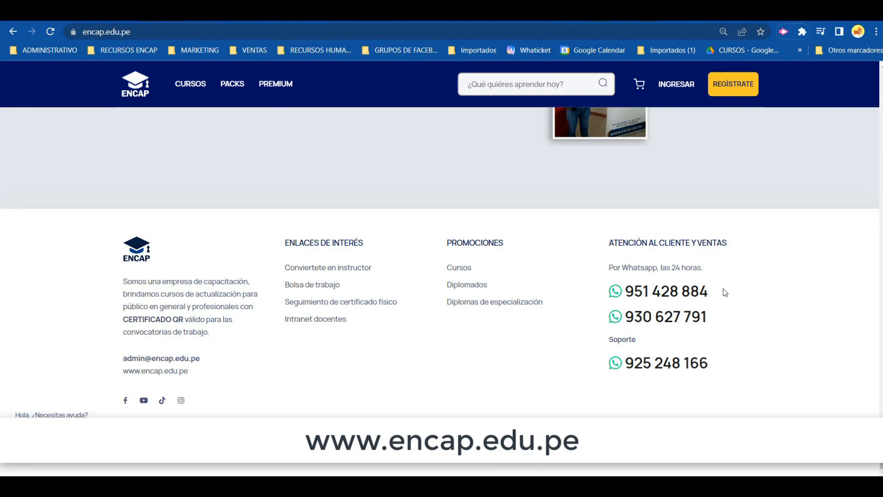
scroll(795, 366, up, 15)
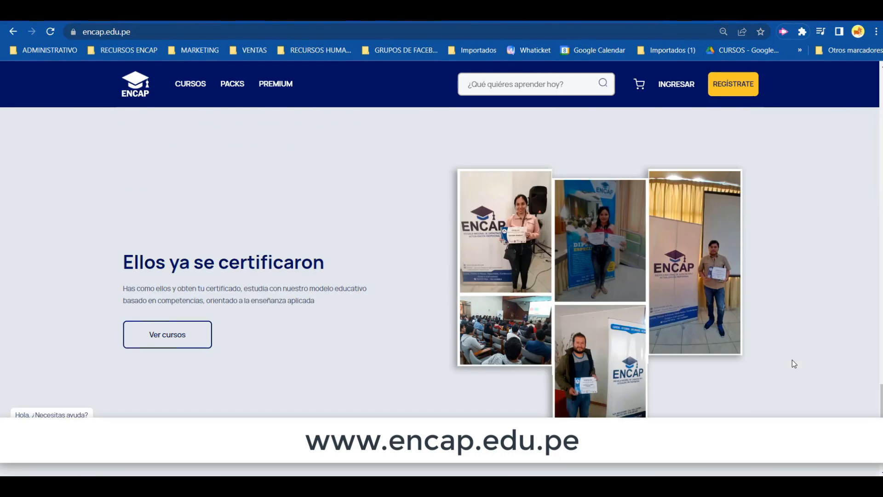
scroll(785, 353, up, 15)
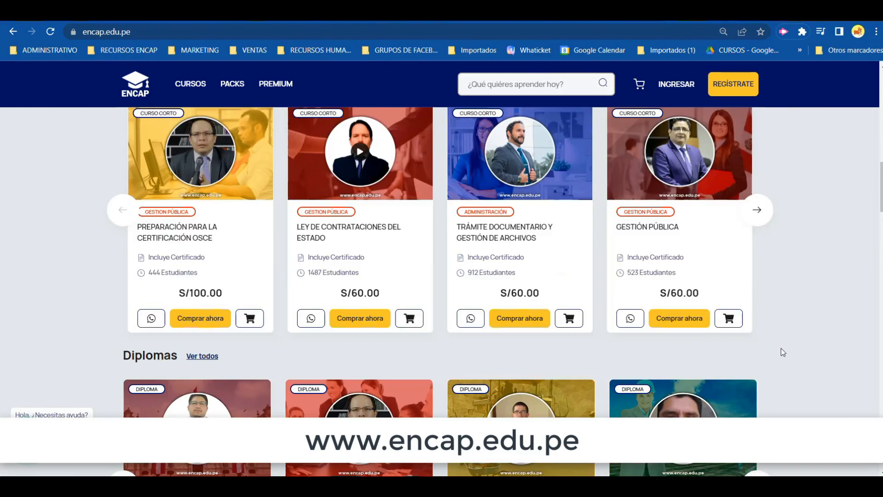
scroll(780, 344, up, 3)
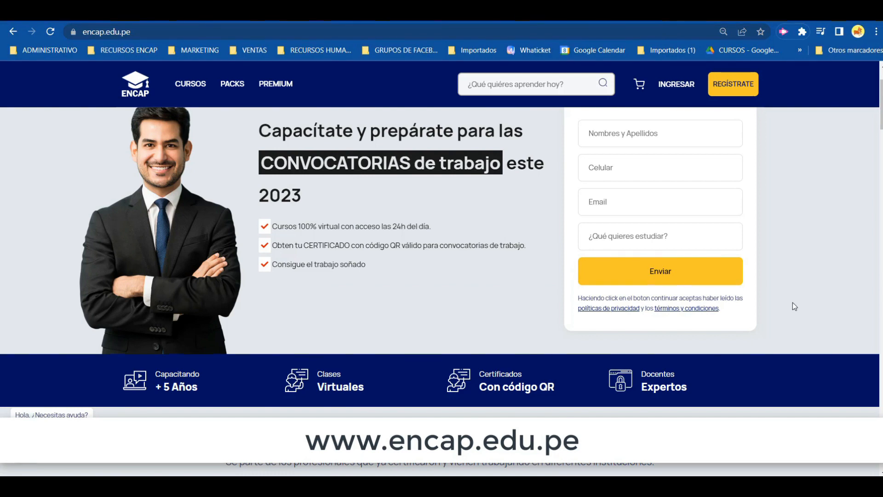
scroll(793, 302, down, 9)
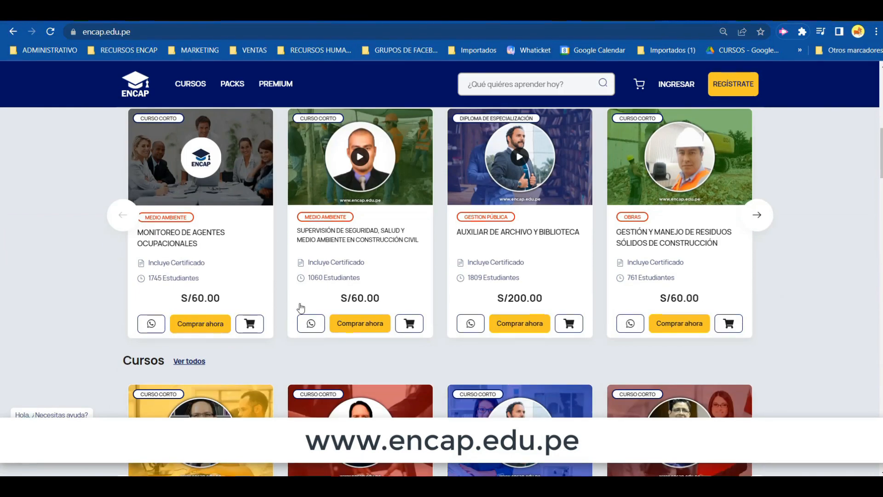
Open the full course catalogue and filter it to the GESTION PÚBLICA category and the DIPLOMA DE ESPECIALIZACIÓN type.
scroll(345, 338, up, 4)
click(191, 86)
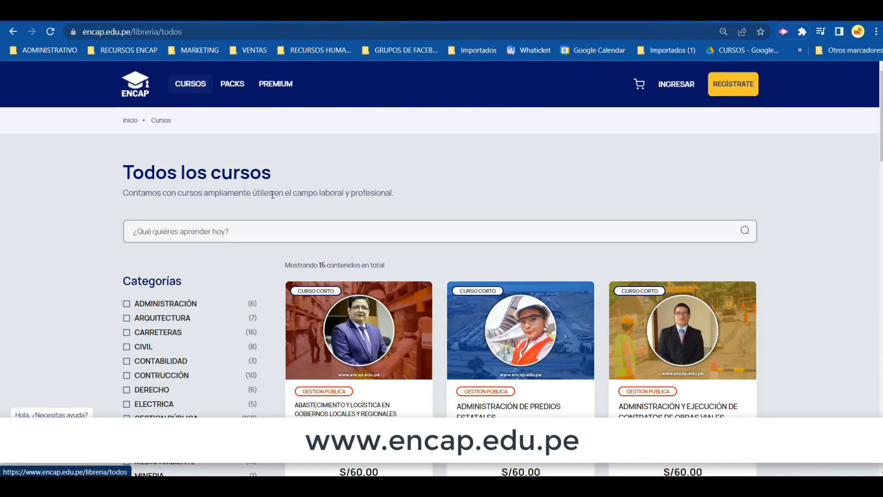
scroll(188, 328, down, 3)
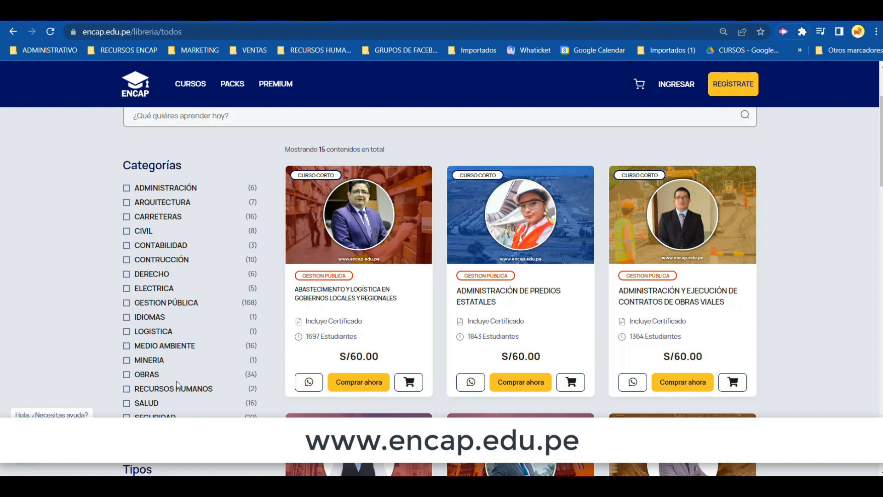
scroll(189, 395, down, 1)
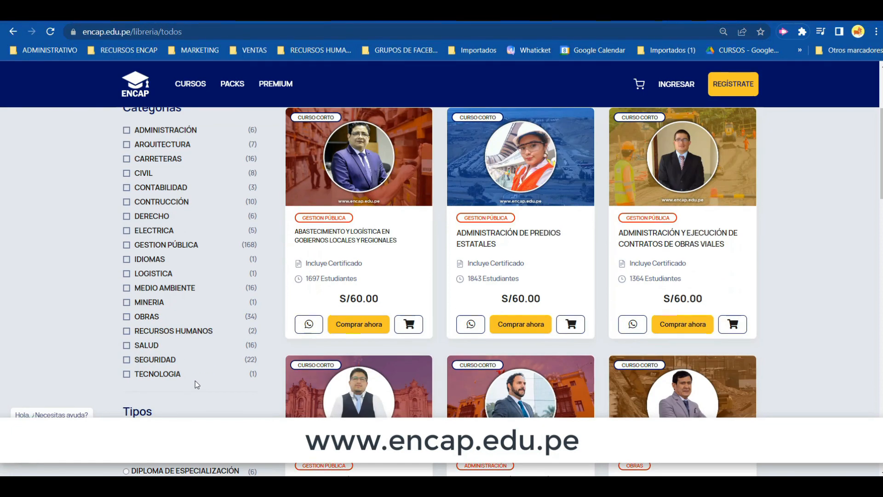
scroll(827, 346, up, 1)
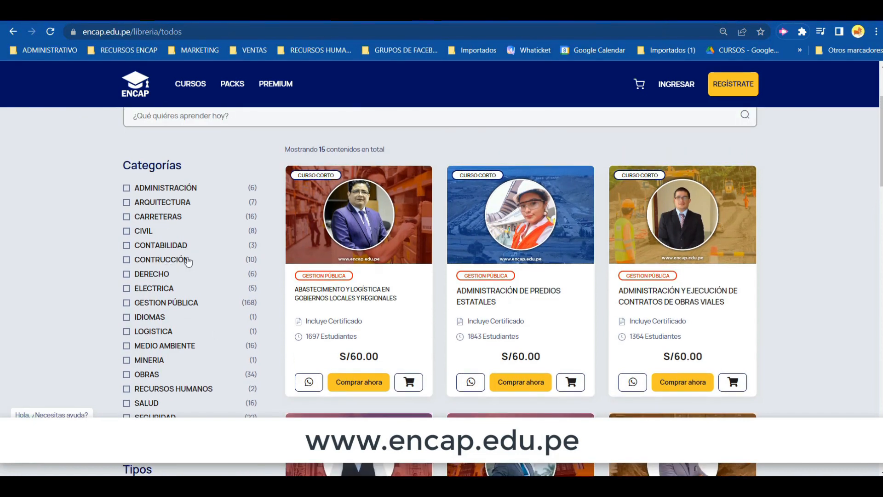
click(182, 304)
scroll(229, 316, down, 3)
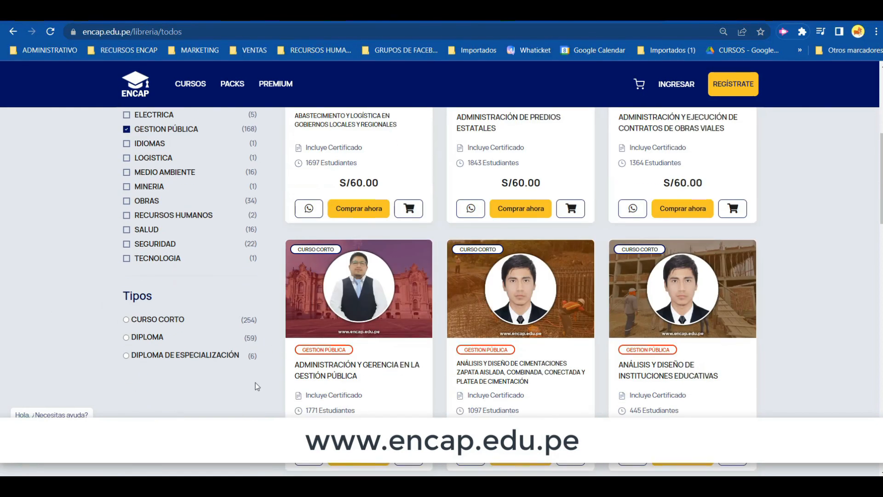
click(159, 339)
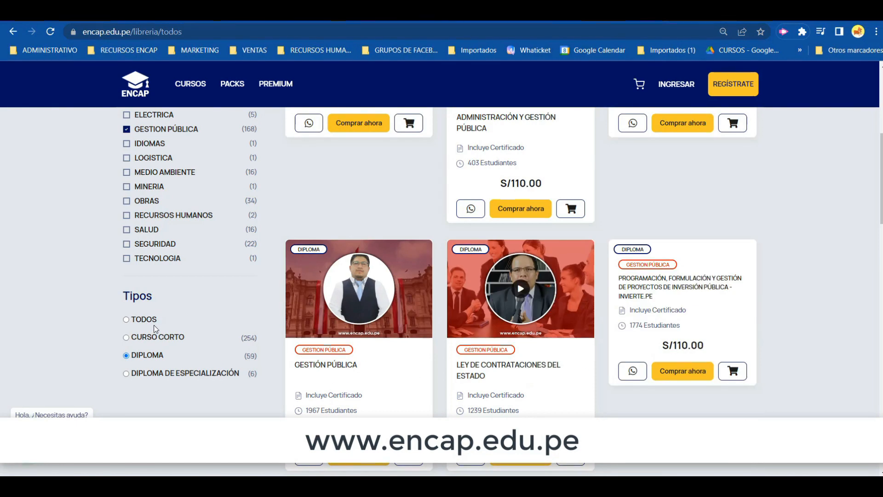
click(157, 338)
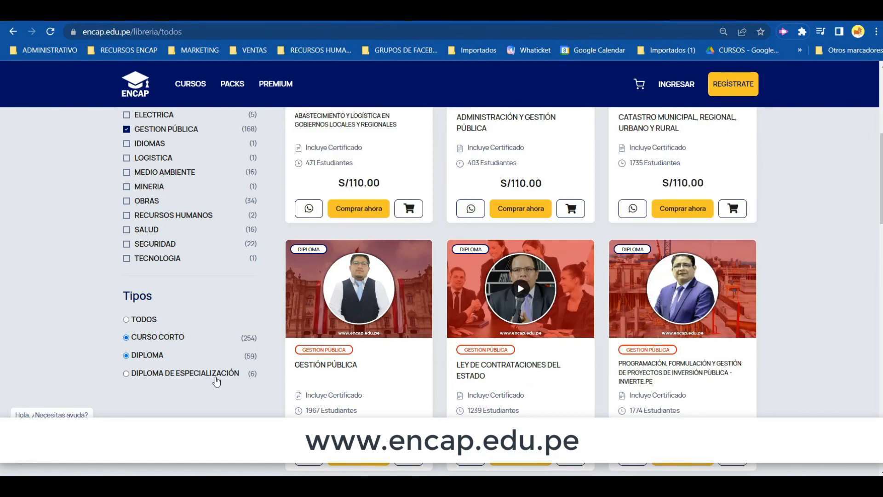
click(216, 373)
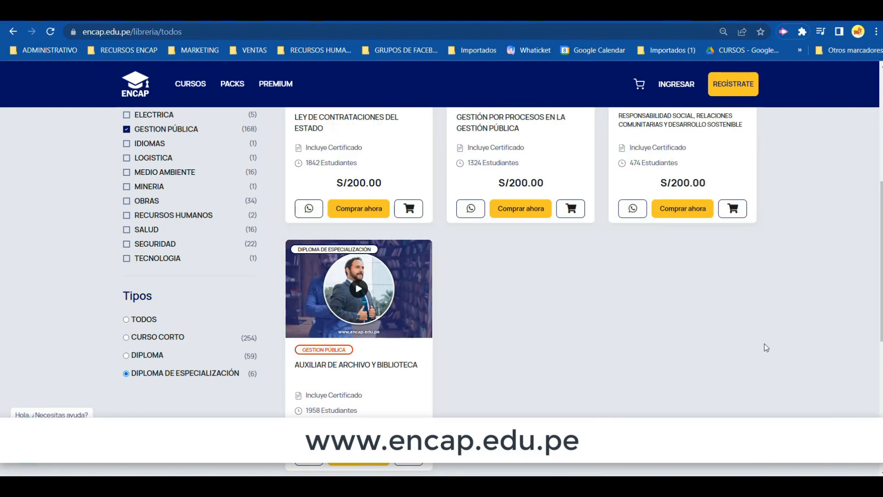
Start buying the GESTIÓN POR PROCESOS EN LA GESTIÓN PÚBLICA diploma and review the billing form and payment methods.
scroll(666, 335, up, 4)
scroll(672, 333, down, 1)
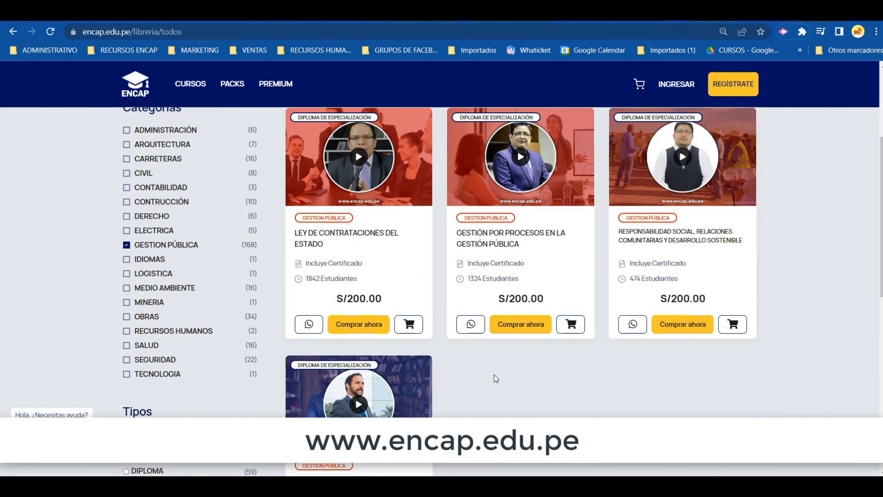
click(522, 325)
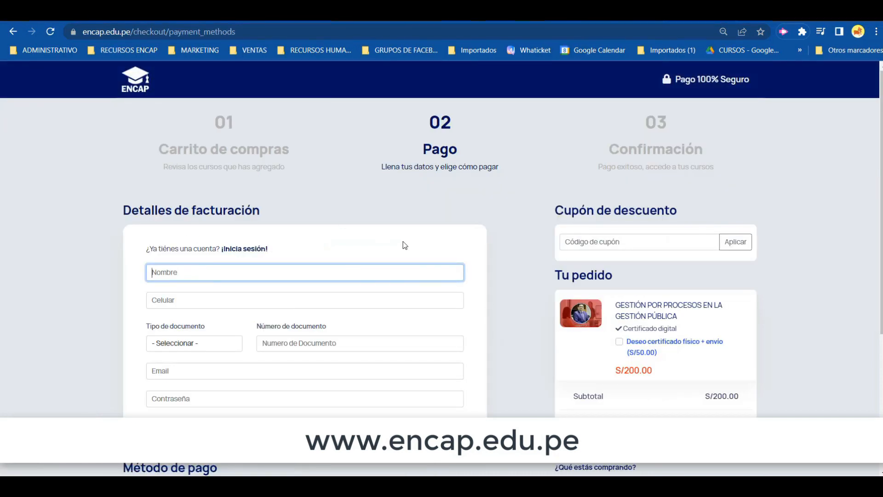
scroll(136, 250, down, 4)
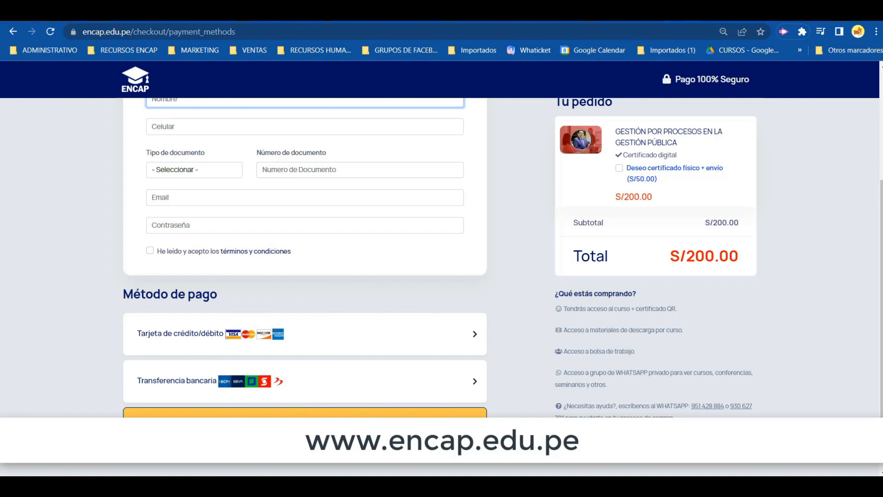
scroll(487, 380, up, 3)
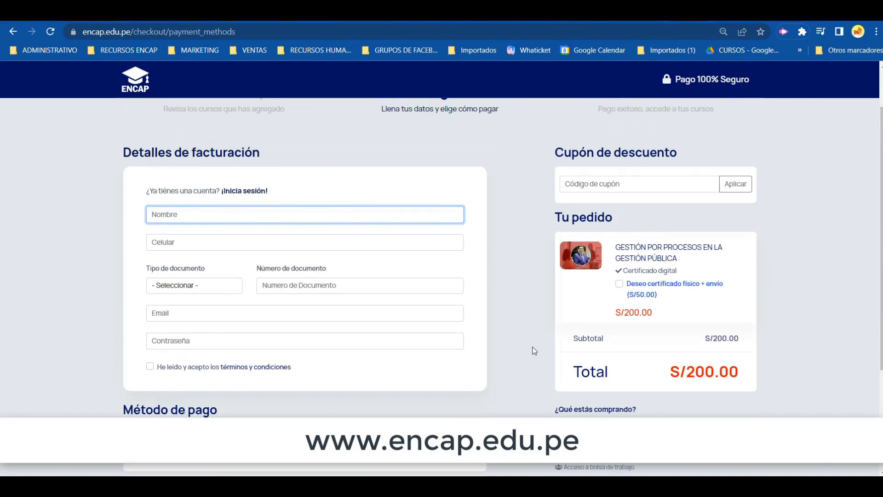
Add the physical certificate with shipping to the order, remove it again, and look over the checkout page's payment methods.
click(620, 284)
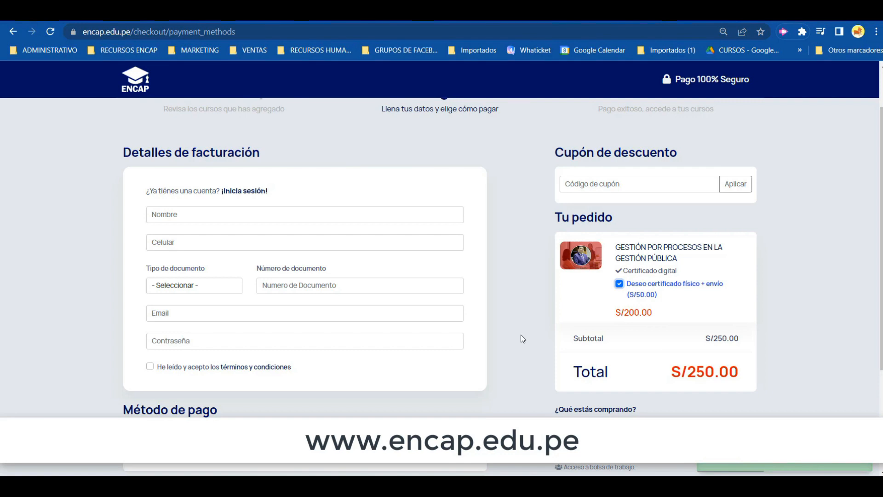
click(619, 284)
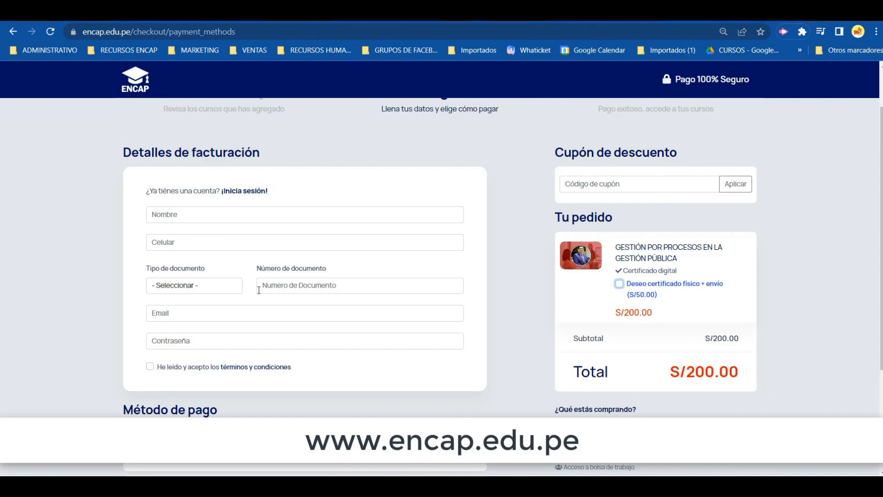
scroll(240, 324, down, 3)
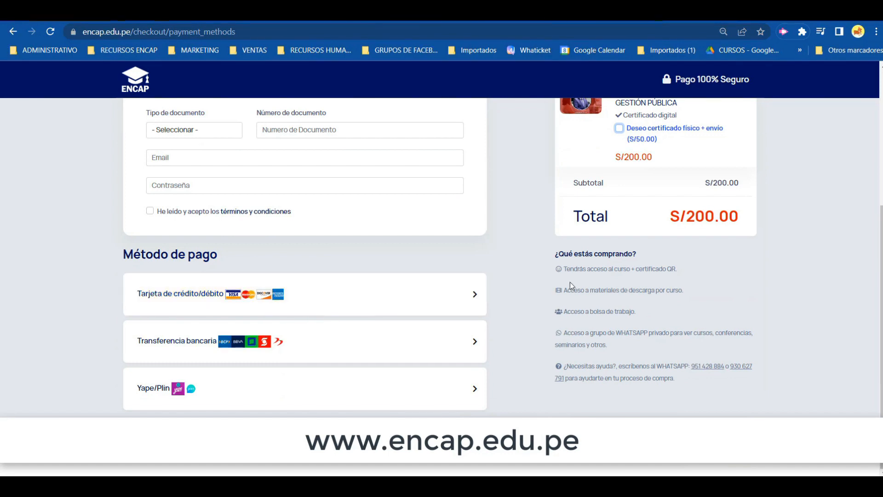
scroll(515, 329, up, 4)
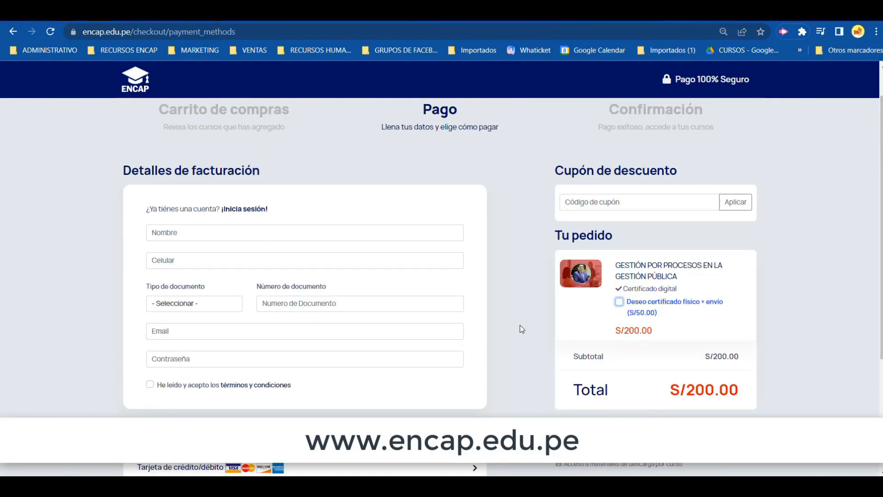
scroll(520, 325, up, 1)
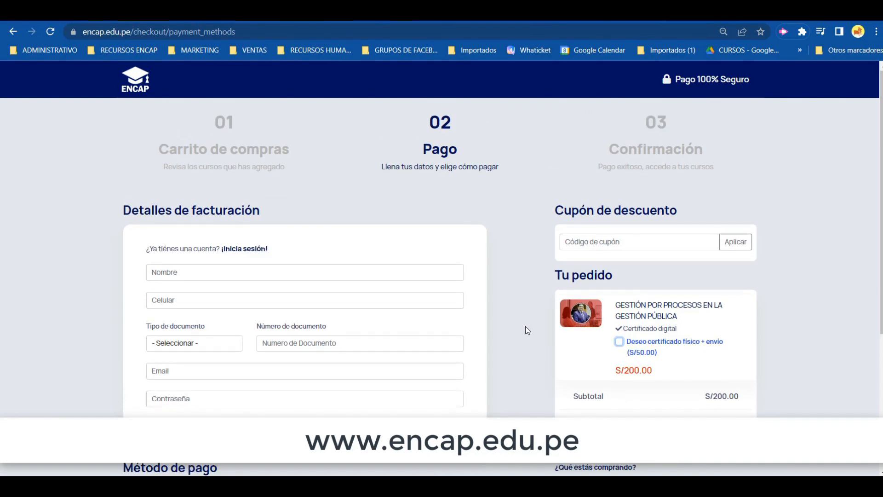
scroll(527, 329, down, 3)
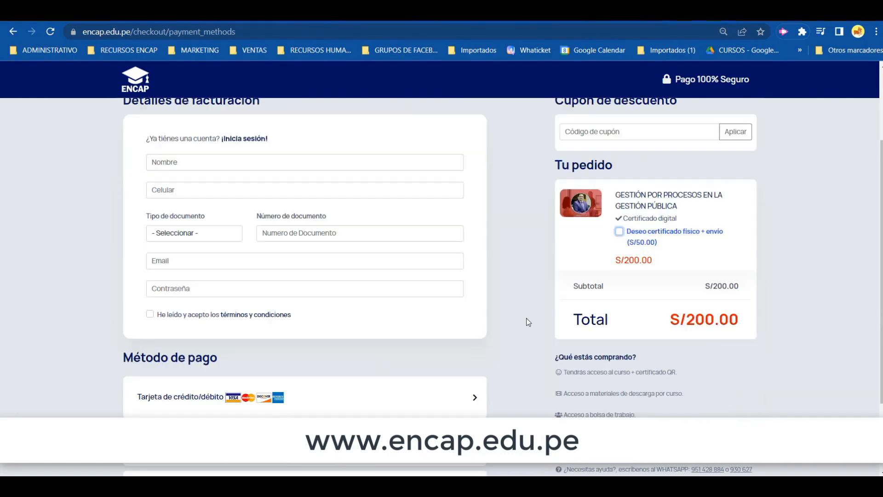
scroll(528, 322, up, 3)
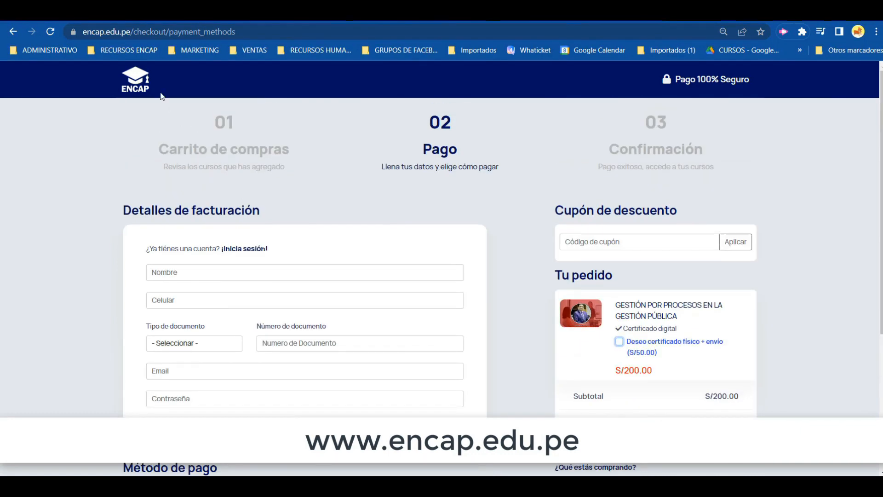
Return to the ENCAP home page, dismiss the promotional pop-up and highlight the website address in the footer.
click(141, 86)
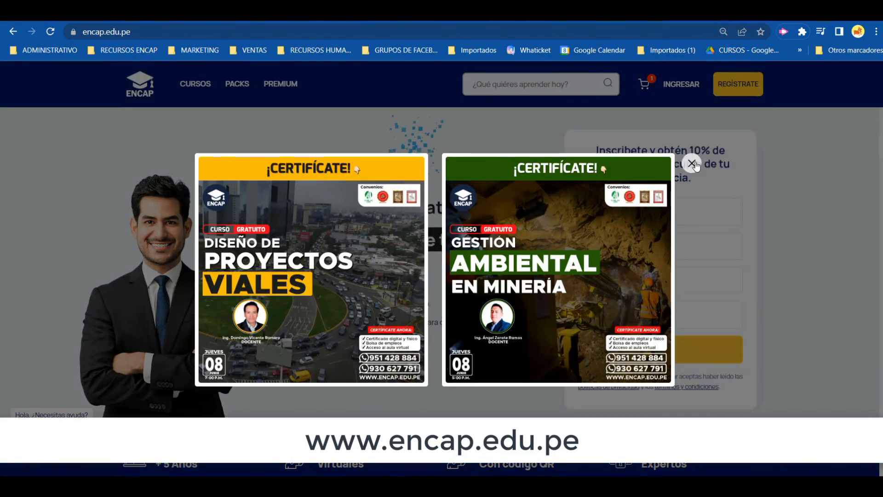
click(693, 163)
scroll(823, 251, down, 15)
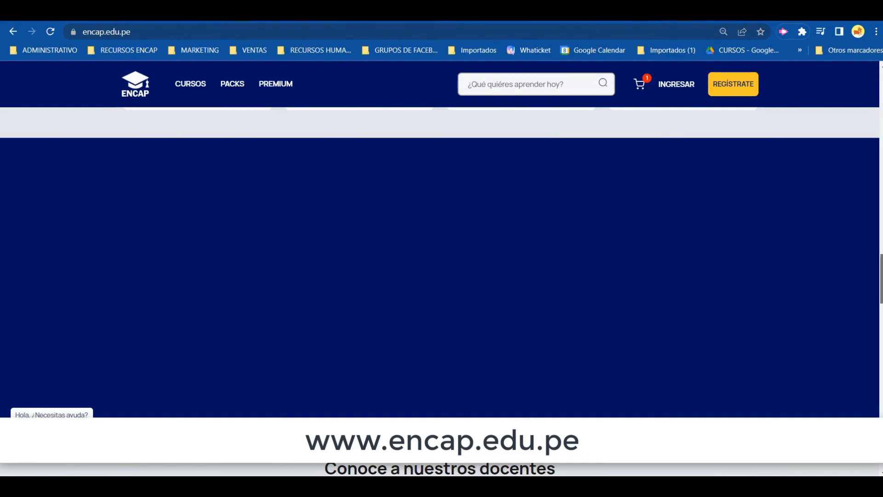
scroll(635, 324, down, 10)
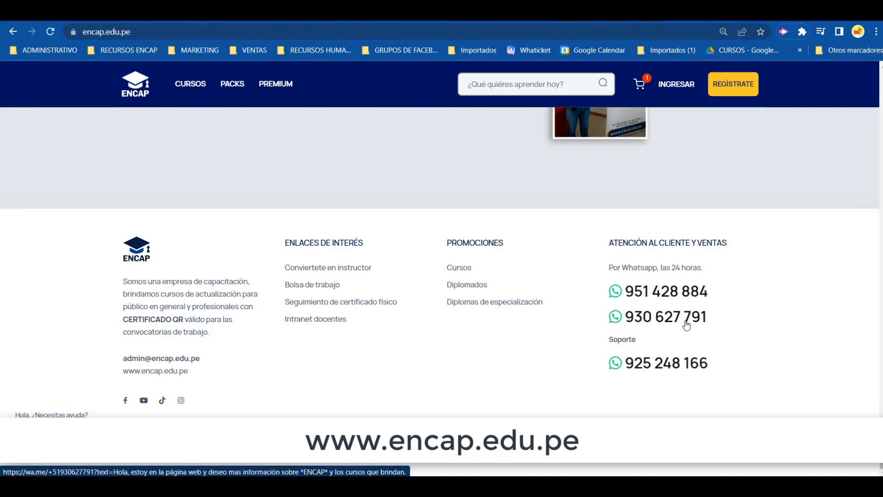
drag(199, 369, 125, 374)
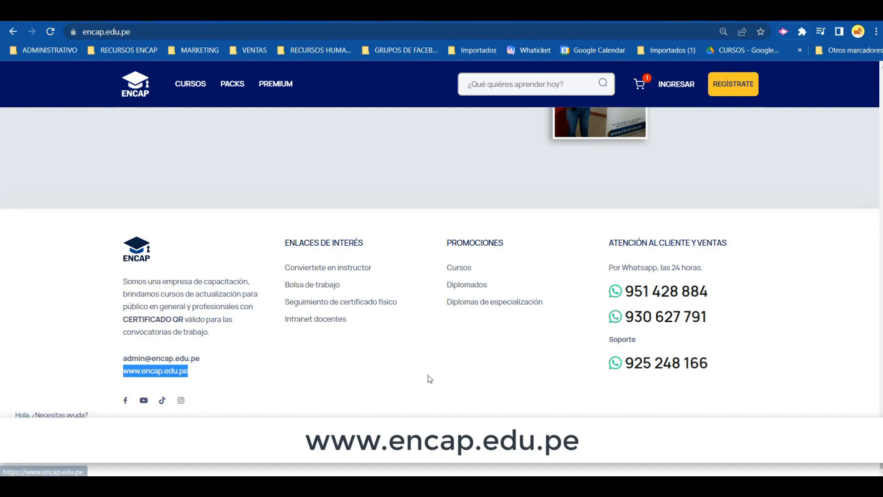
scroll(488, 379, up, 10)
scroll(608, 351, up, 15)
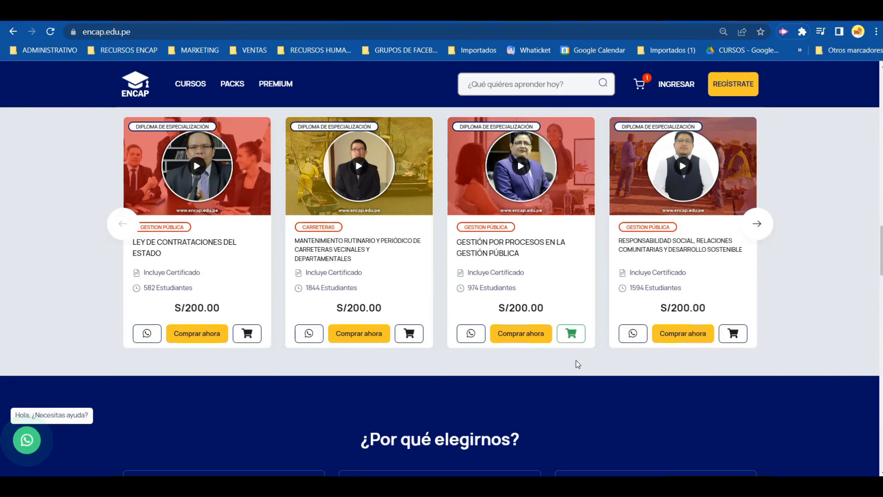
scroll(823, 349, up, 4)
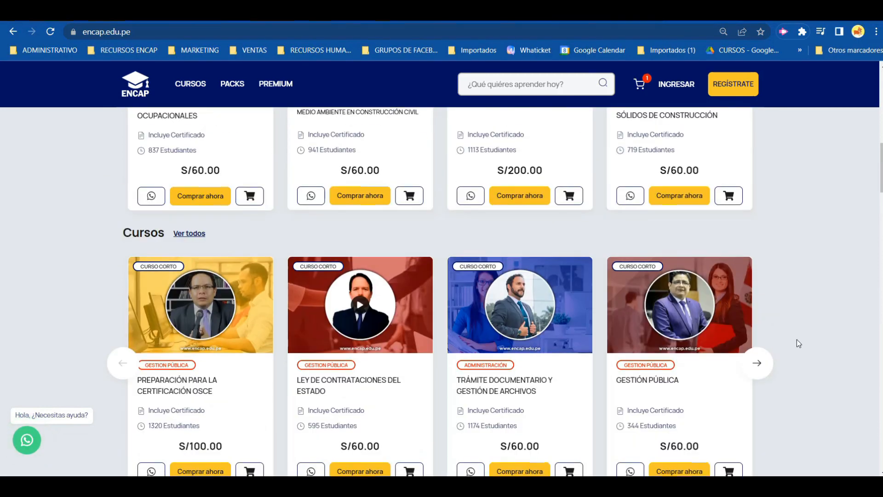
scroll(801, 344, up, 5)
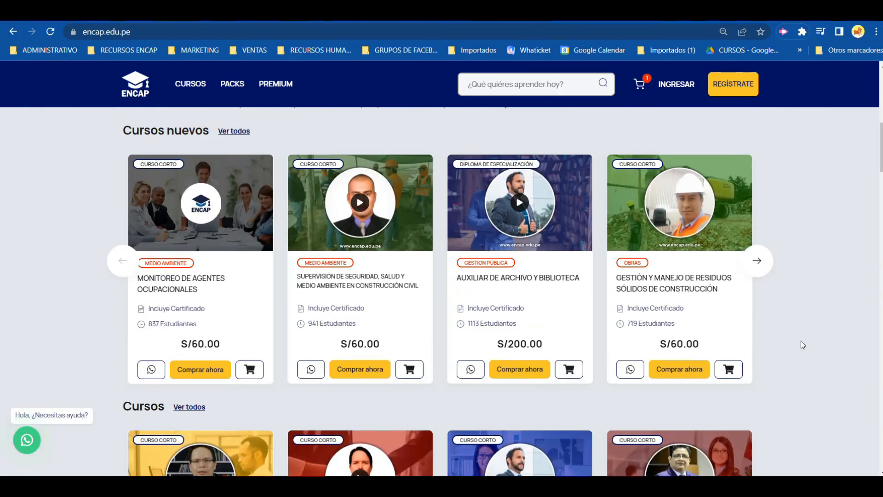